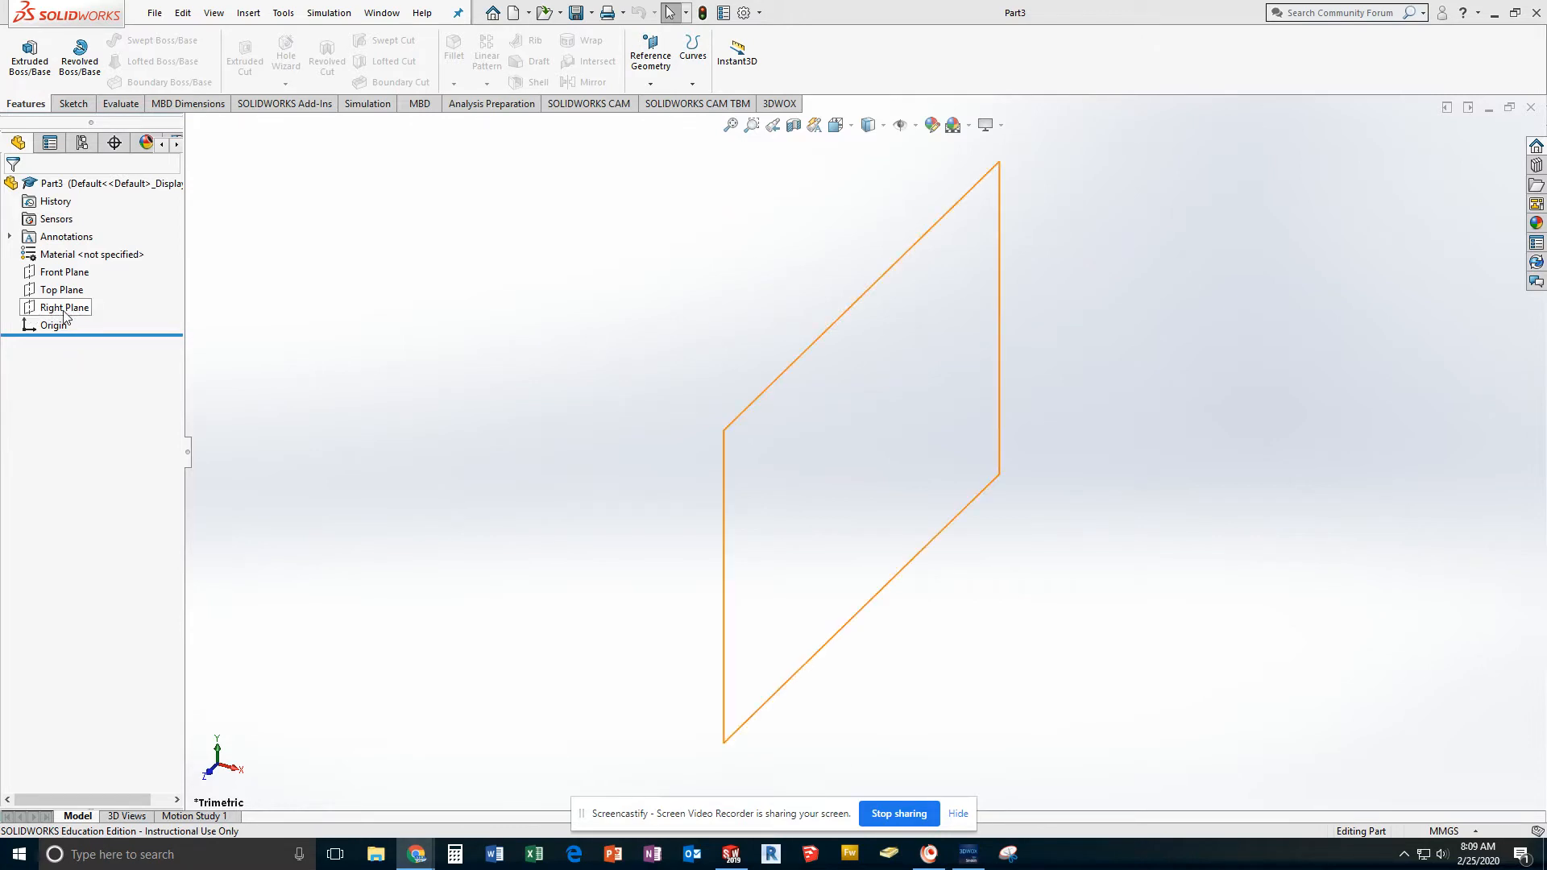
Start a sketch on the Right Plane and draw a corner rectangle about 80 by 49 mm from the origin
{"action": "left_click", "coordinate": [78, 310]}
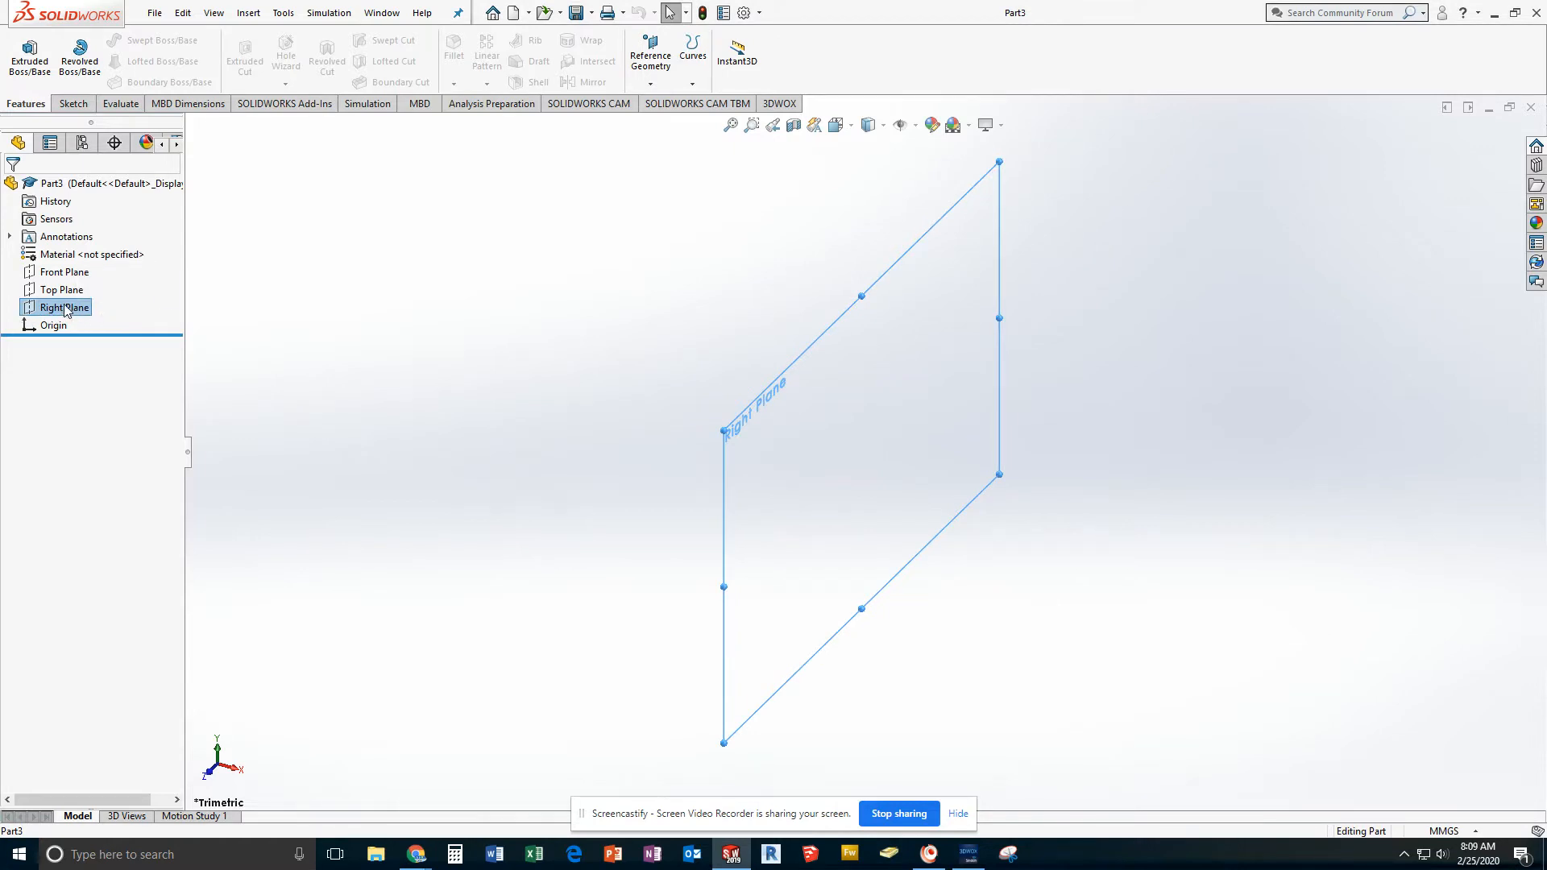
{"action": "left_click", "coordinate": [81, 287]}
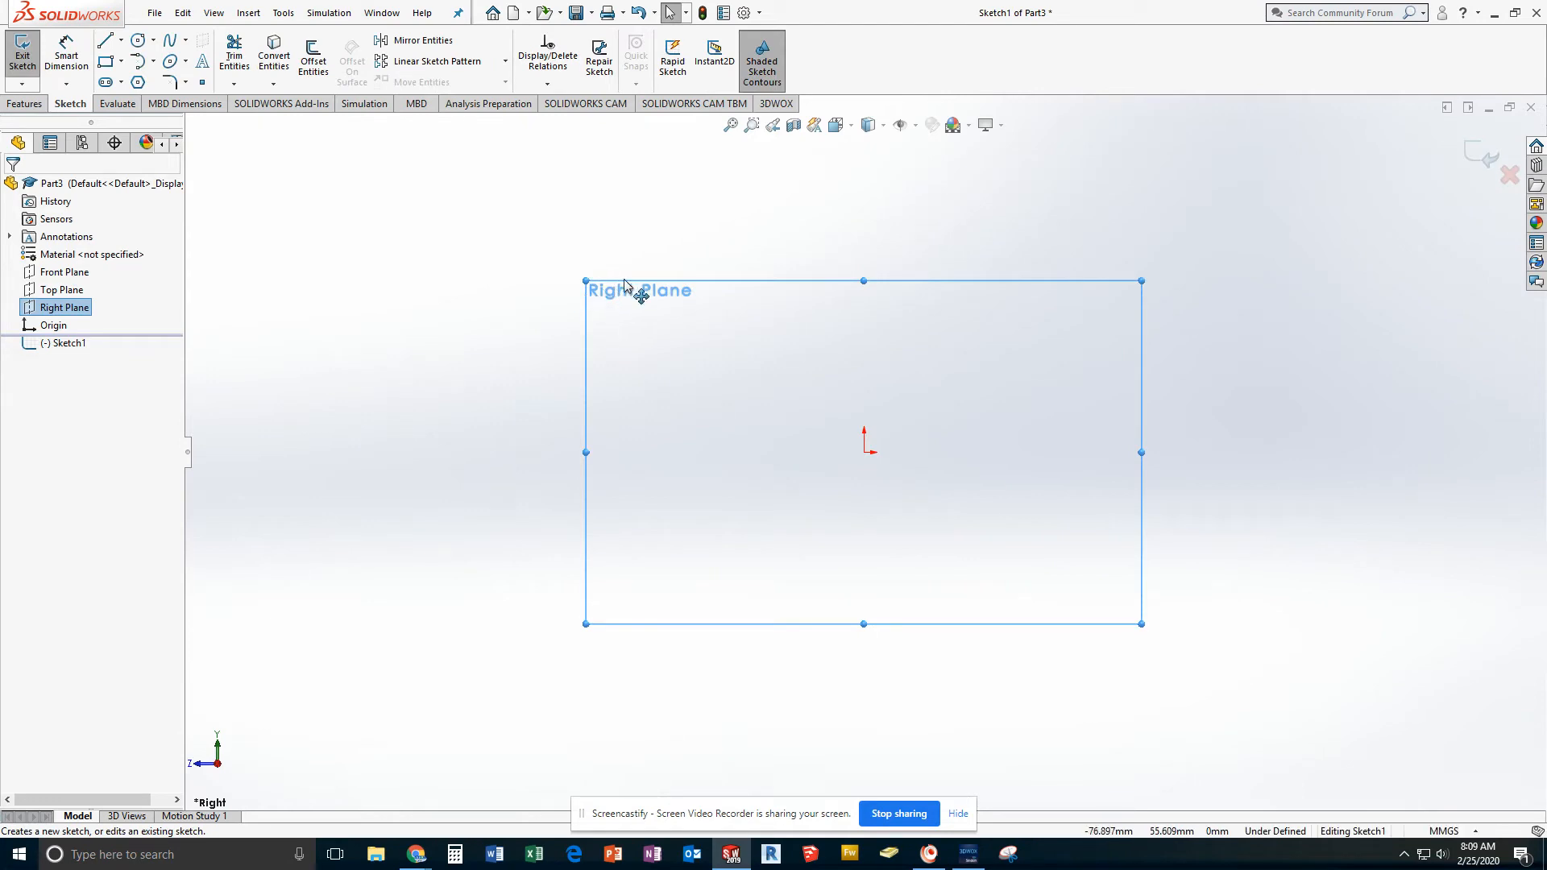
{"action": "left_click", "coordinate": [105, 62]}
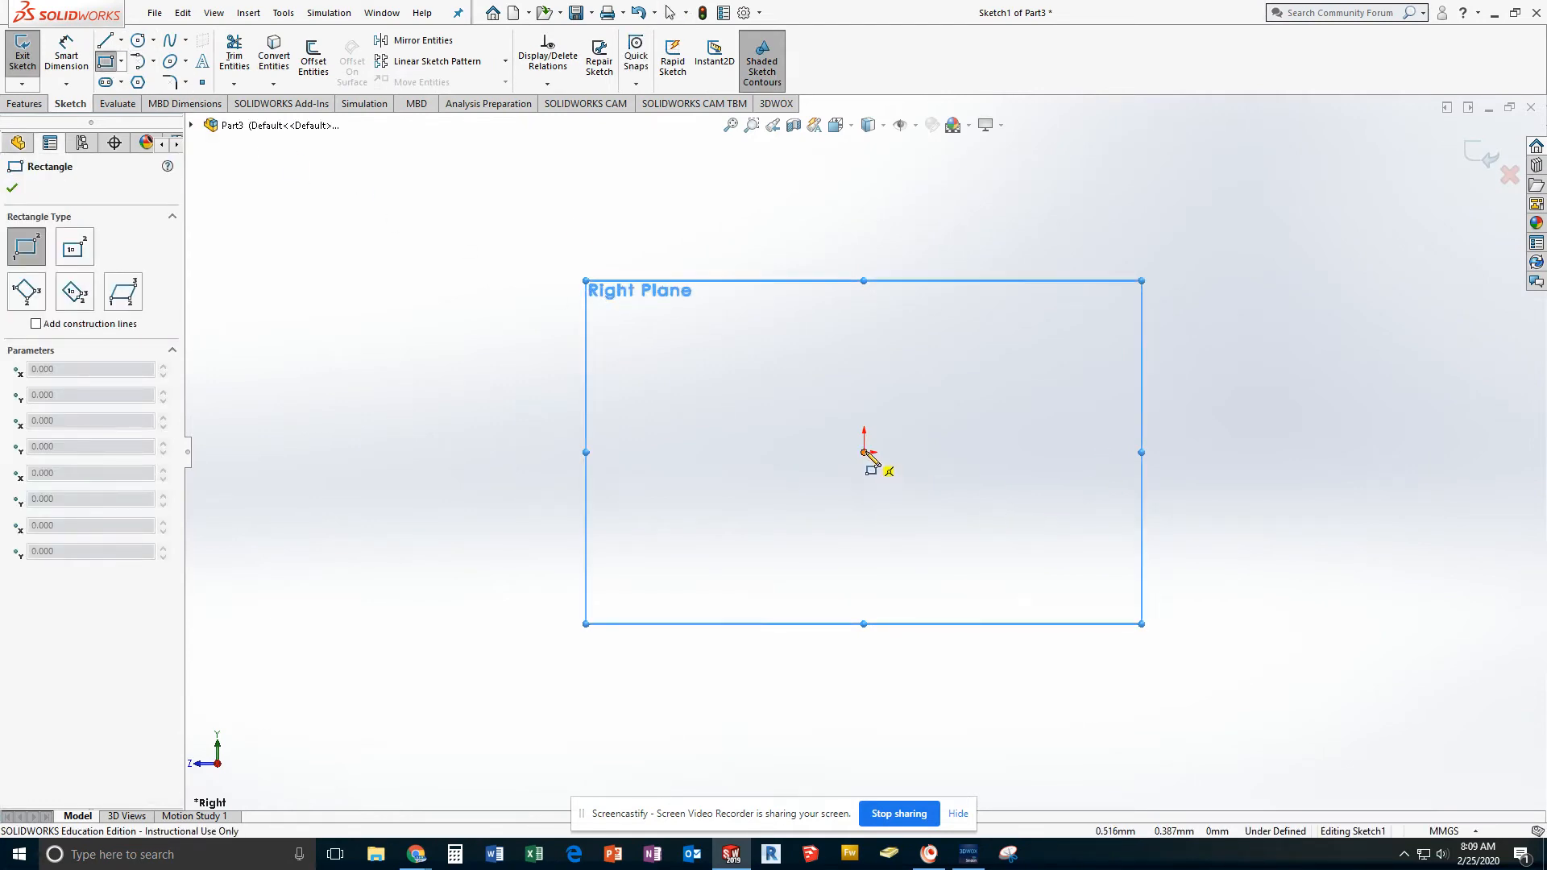
{"action": "left_click", "coordinate": [865, 452]}
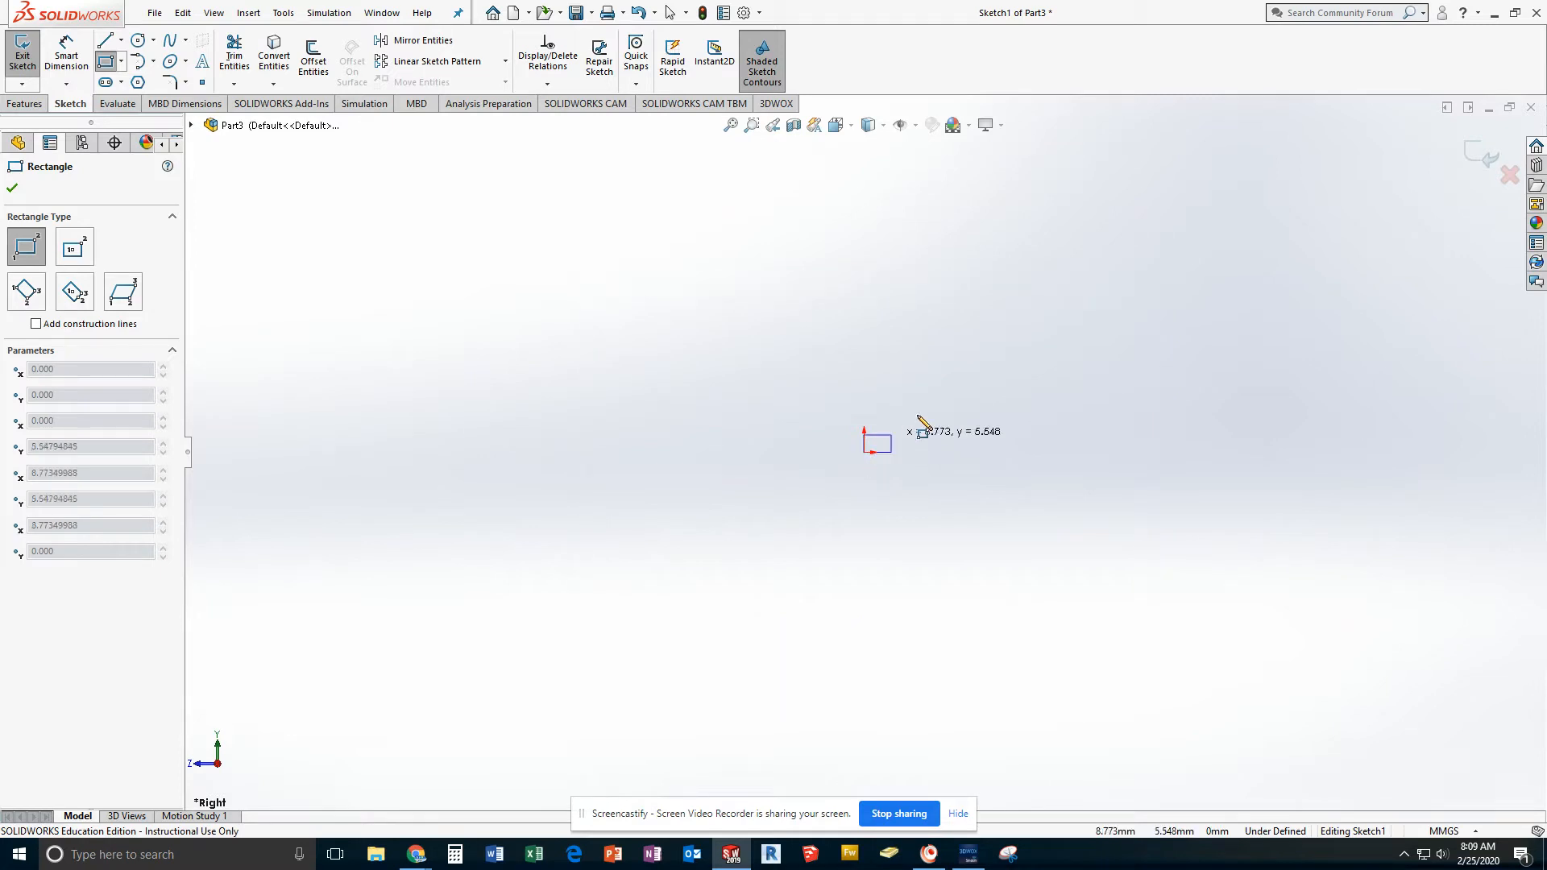
{"action": "left_click", "coordinate": [1115, 301]}
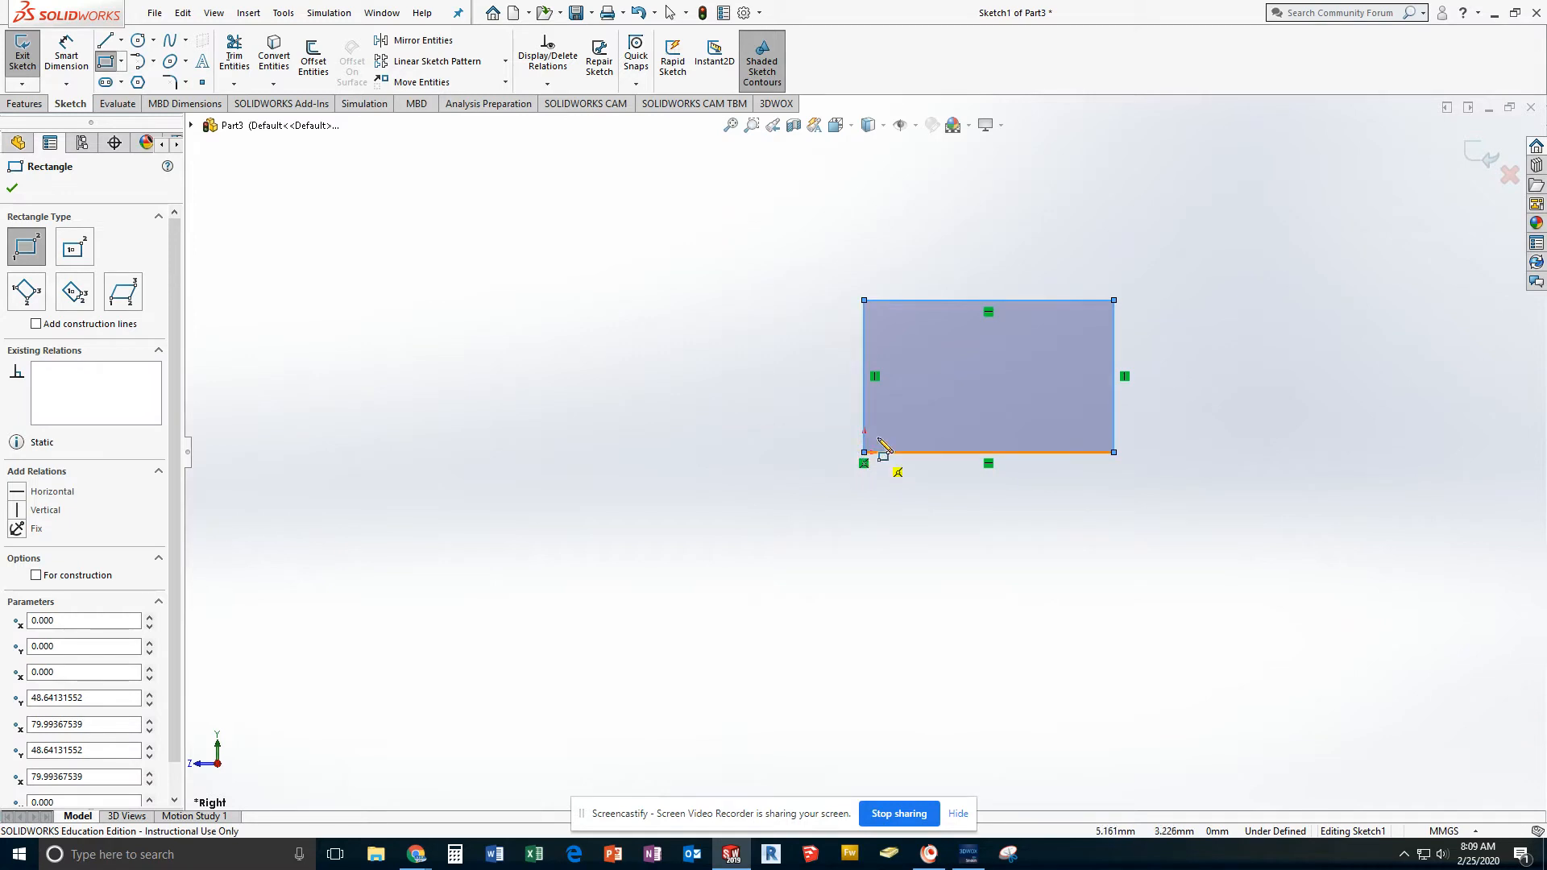
Dimension the rectangle 25 mm high and 50 mm wide, and finish the sketch
{"action": "left_click", "coordinate": [76, 55]}
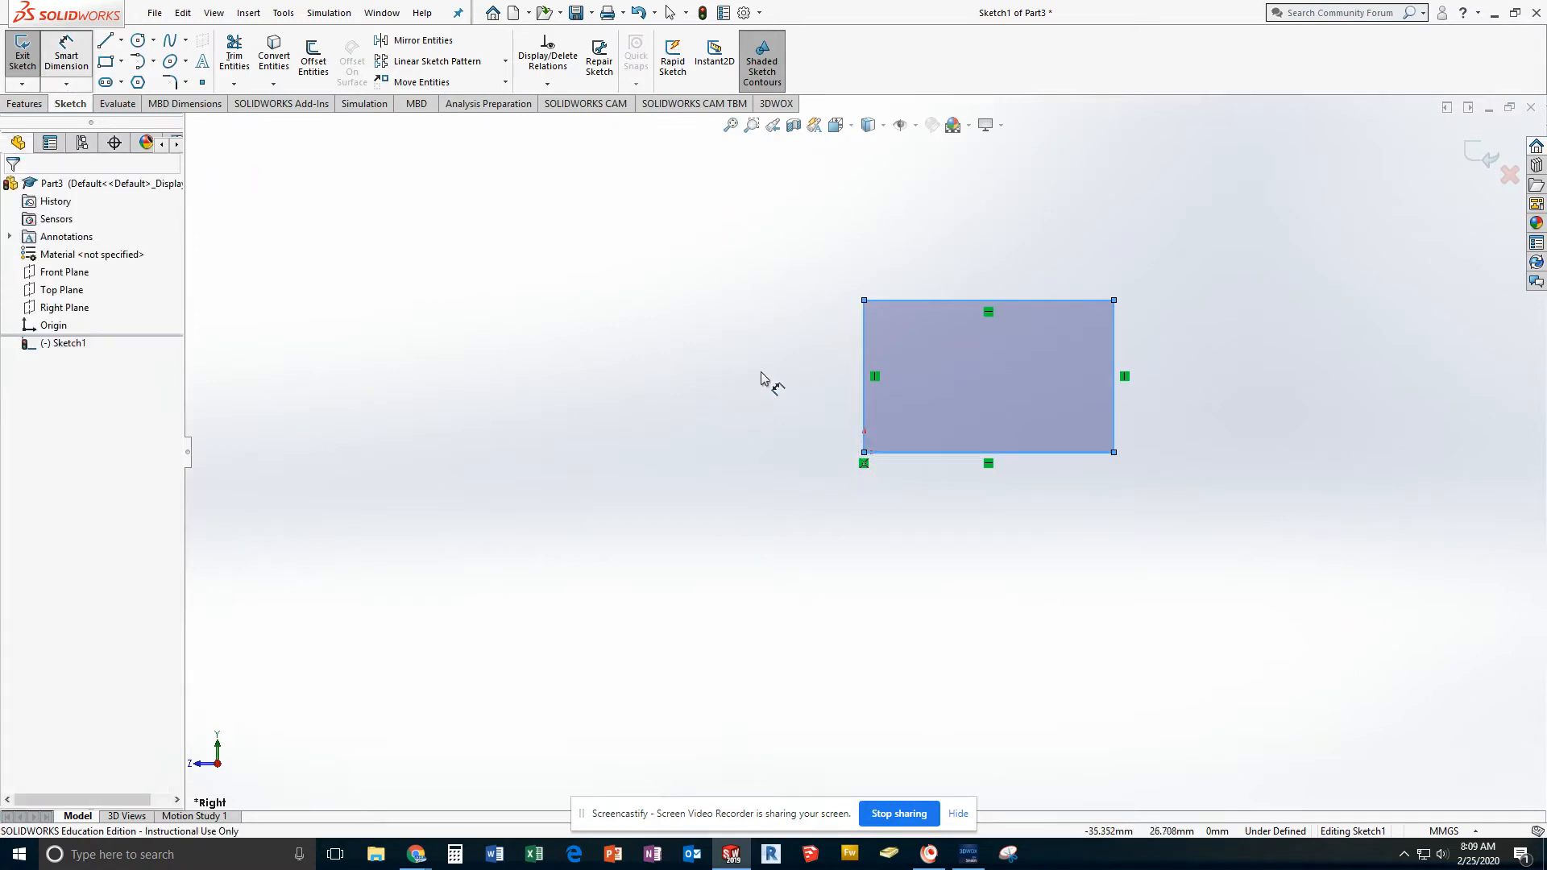
{"action": "left_click", "coordinate": [864, 407]}
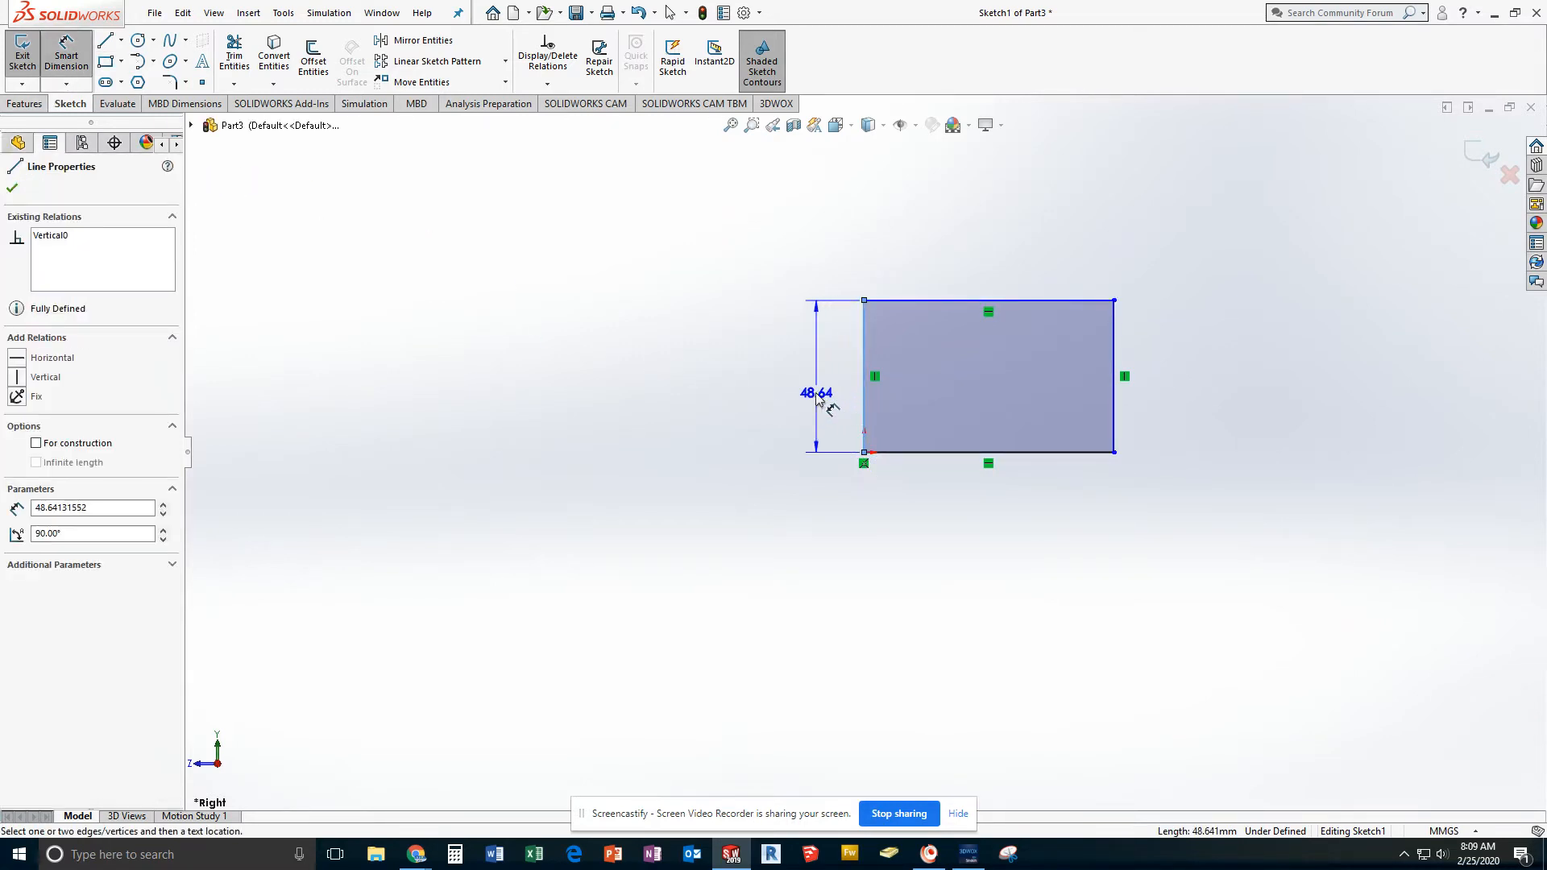
{"action": "left_click", "coordinate": [794, 384]}
{"action": "type", "text": "25"}
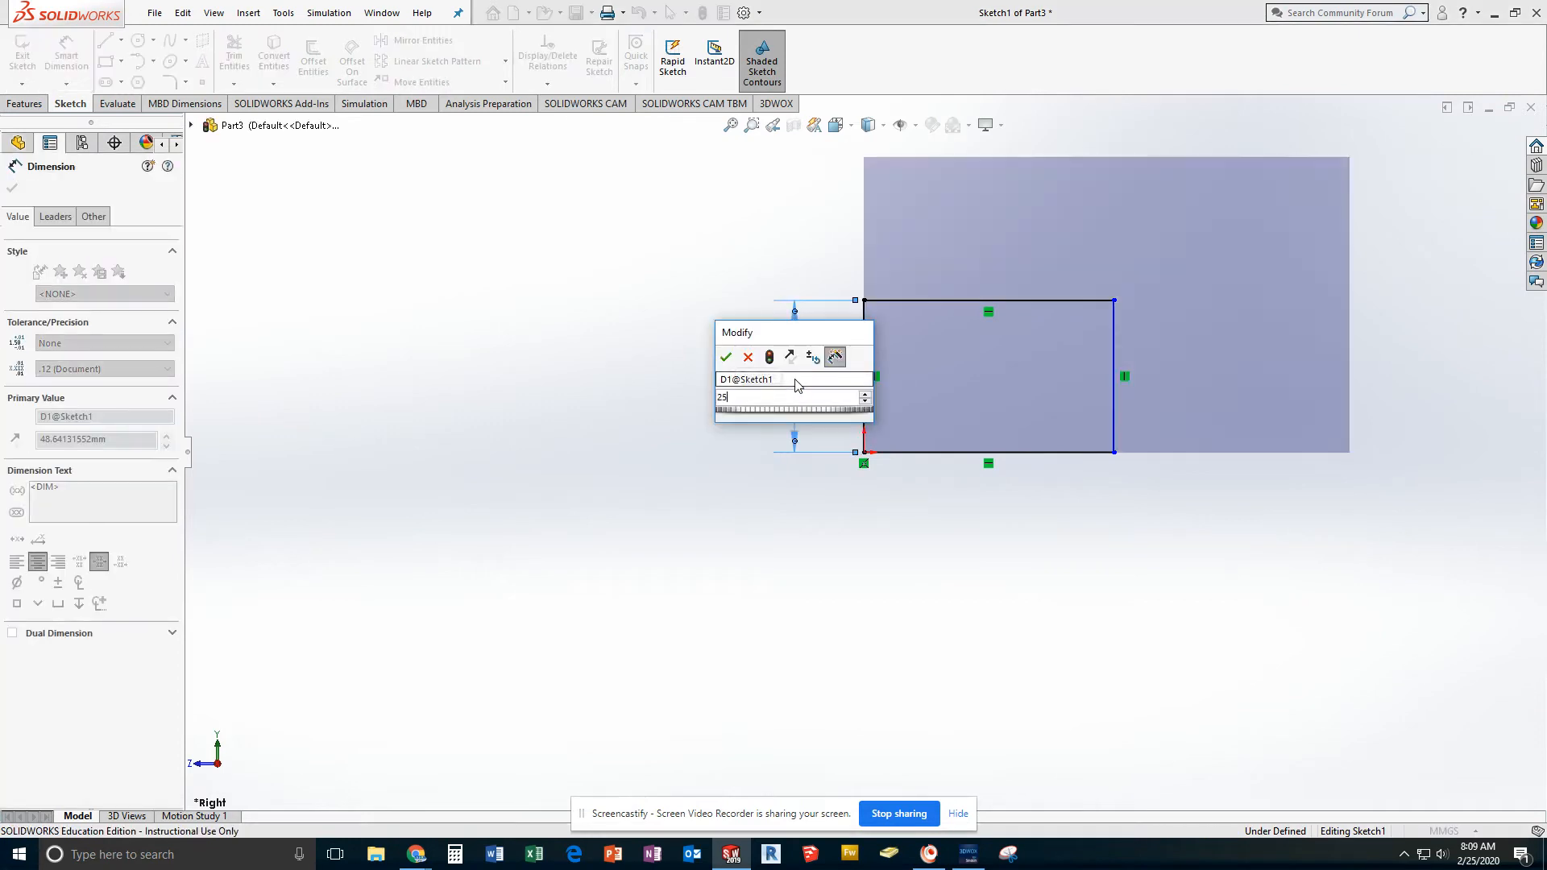
{"action": "key", "text": "Return"}
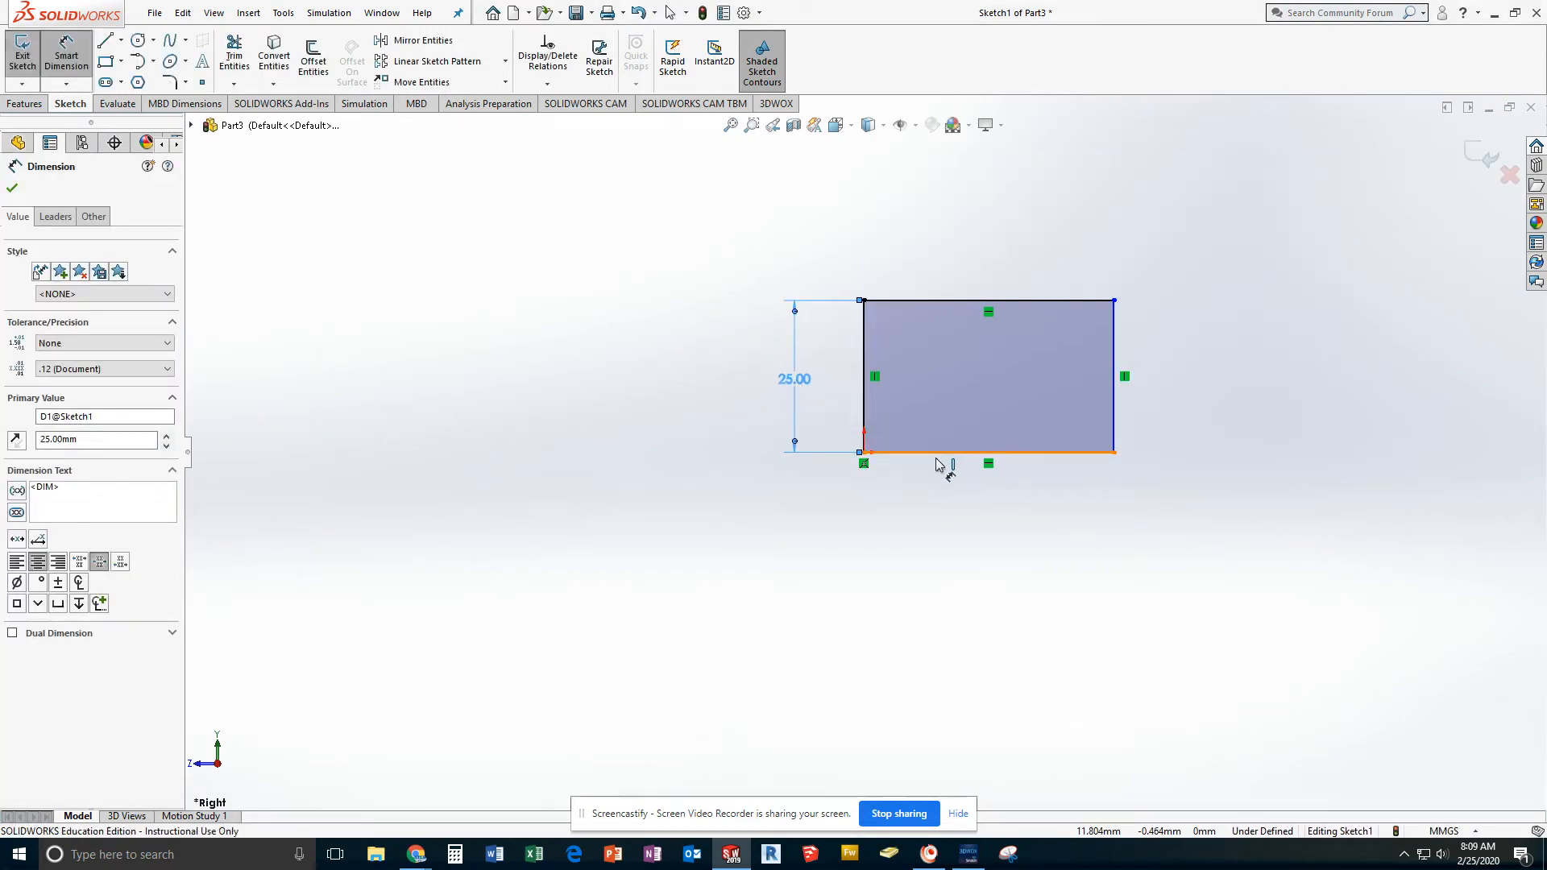
{"action": "left_click", "coordinate": [939, 455]}
{"action": "left_click", "coordinate": [954, 530]}
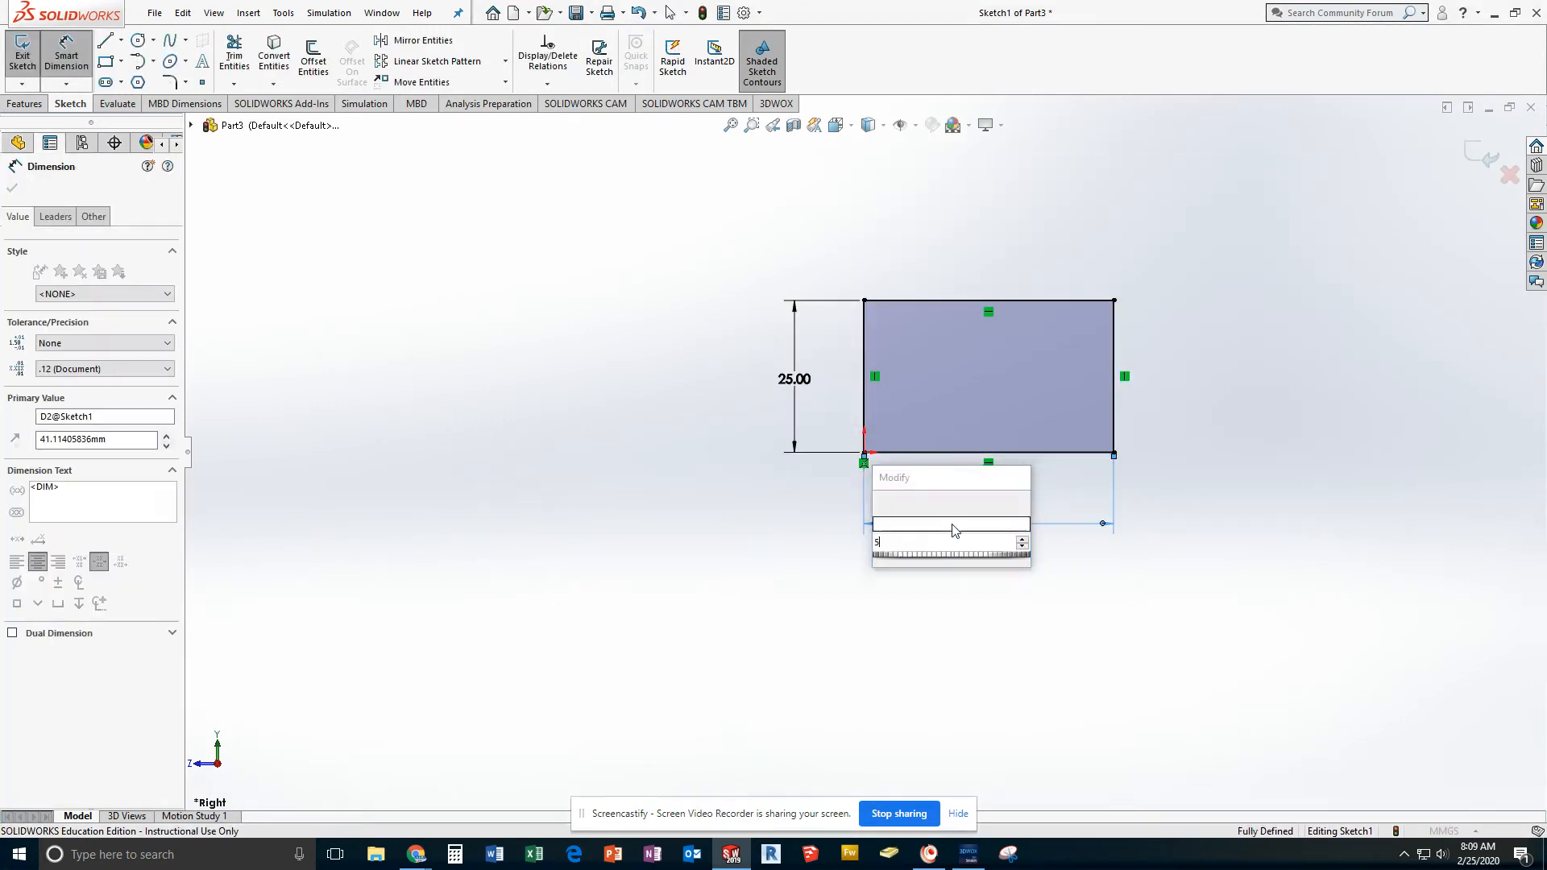
{"action": "type", "text": "50"}
{"action": "key", "text": "Return"}
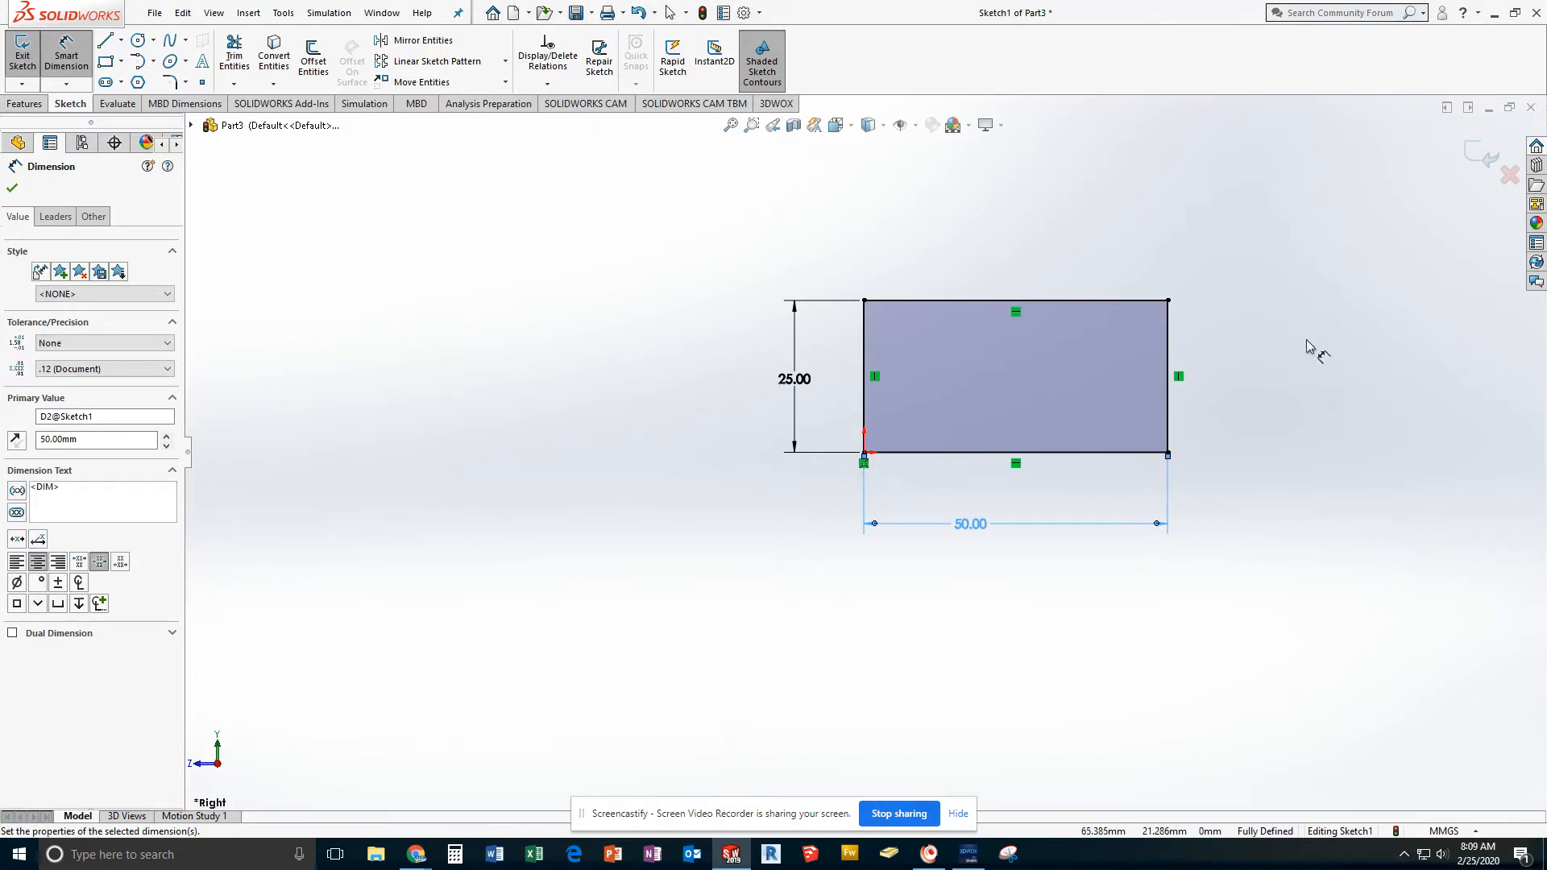
{"action": "left_click", "coordinate": [25, 58]}
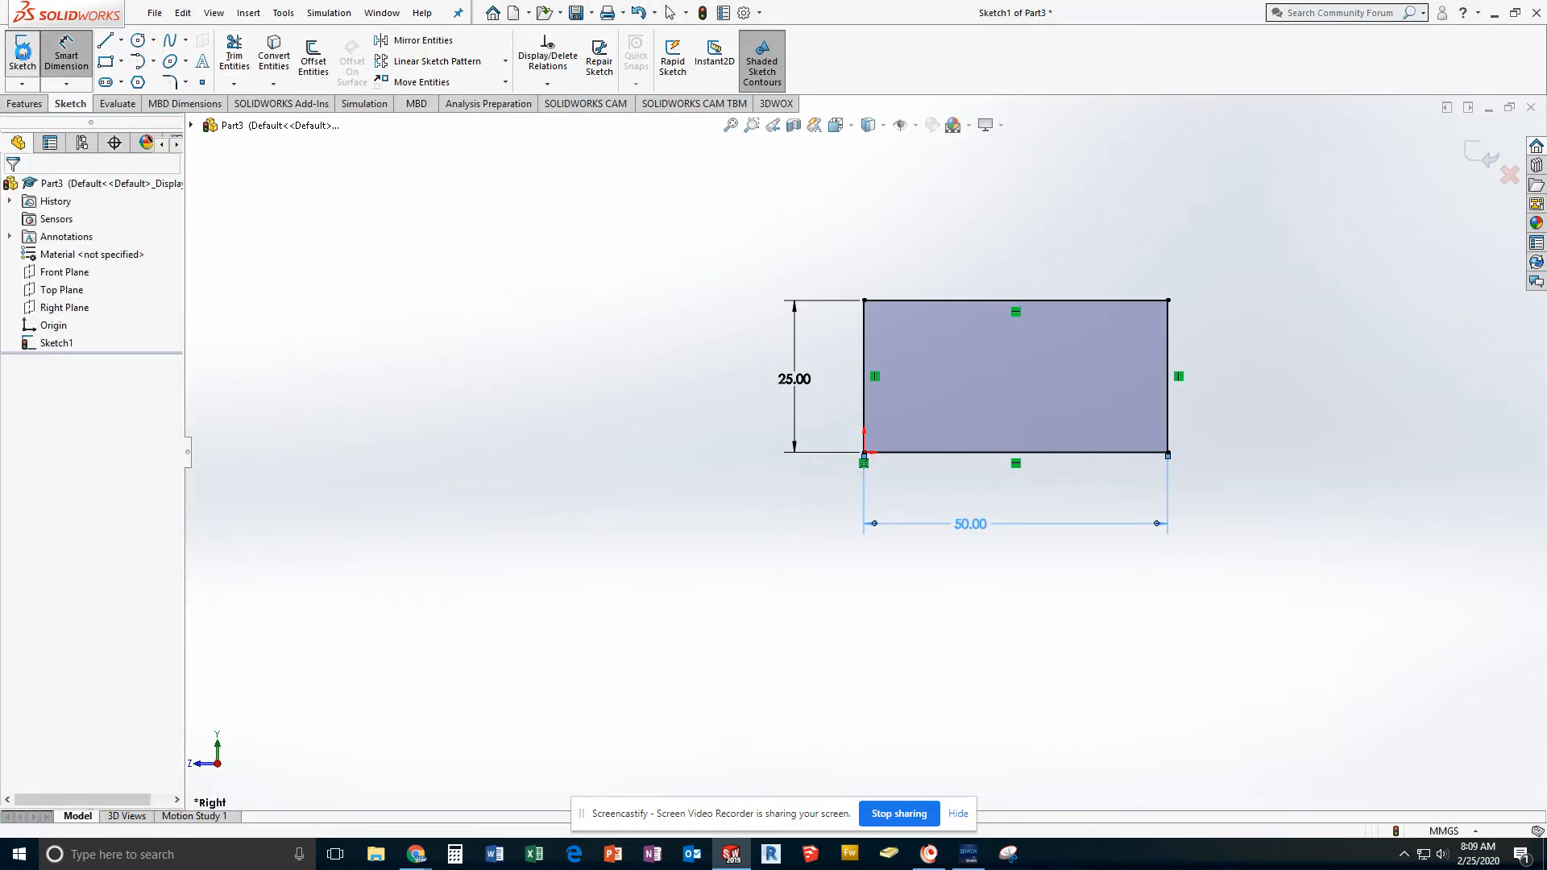
Extrude the rectangle as a boss with the Mid Plane end condition and a depth of 150 mm
{"action": "left_click", "coordinate": [24, 58]}
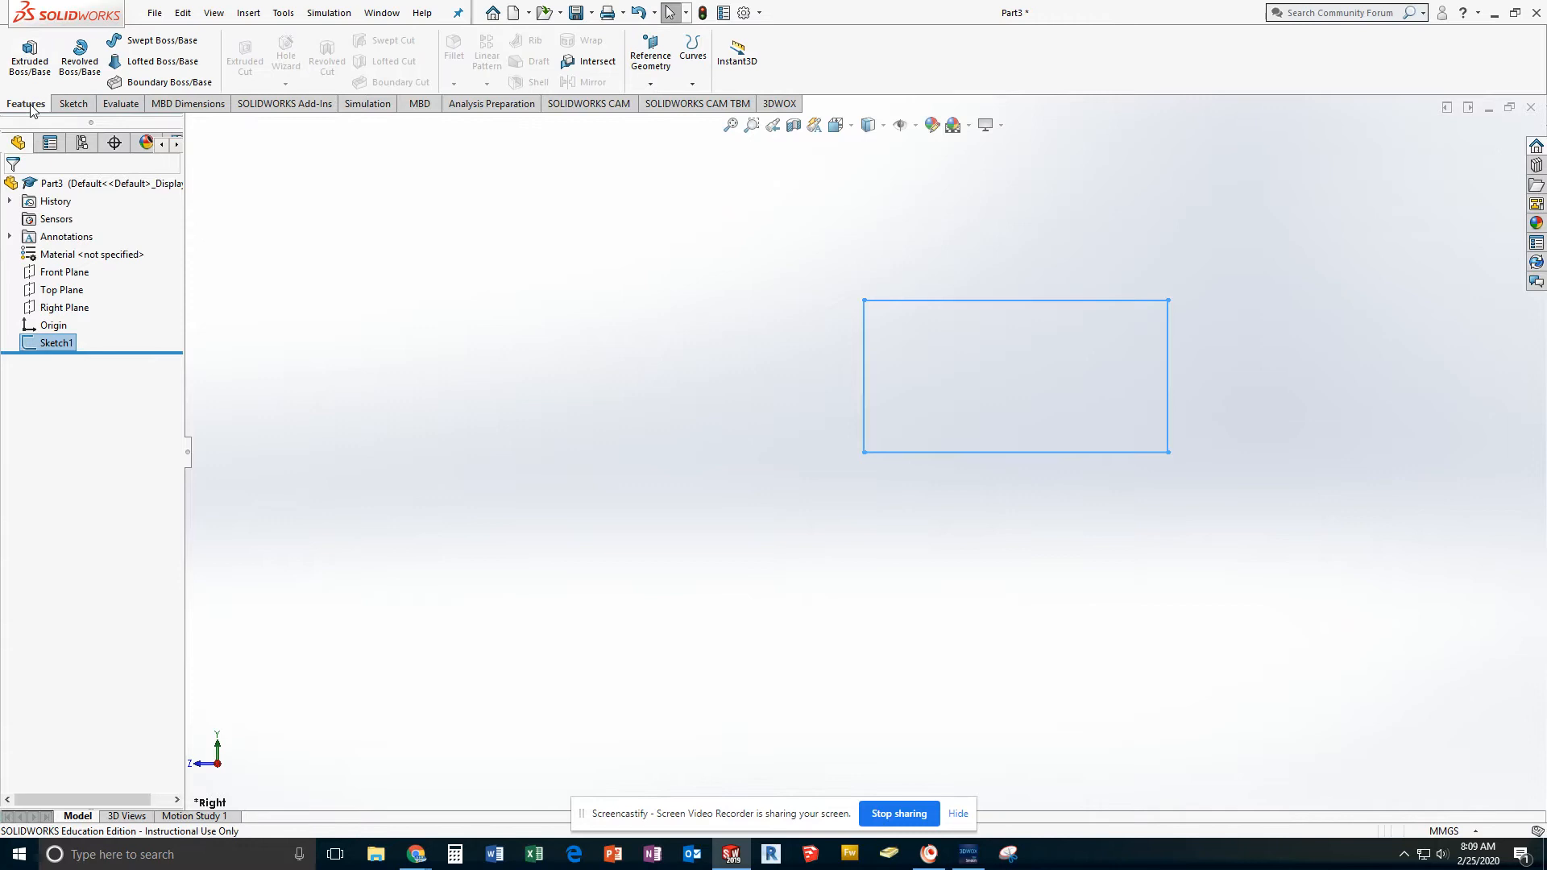
{"action": "left_click", "coordinate": [32, 61]}
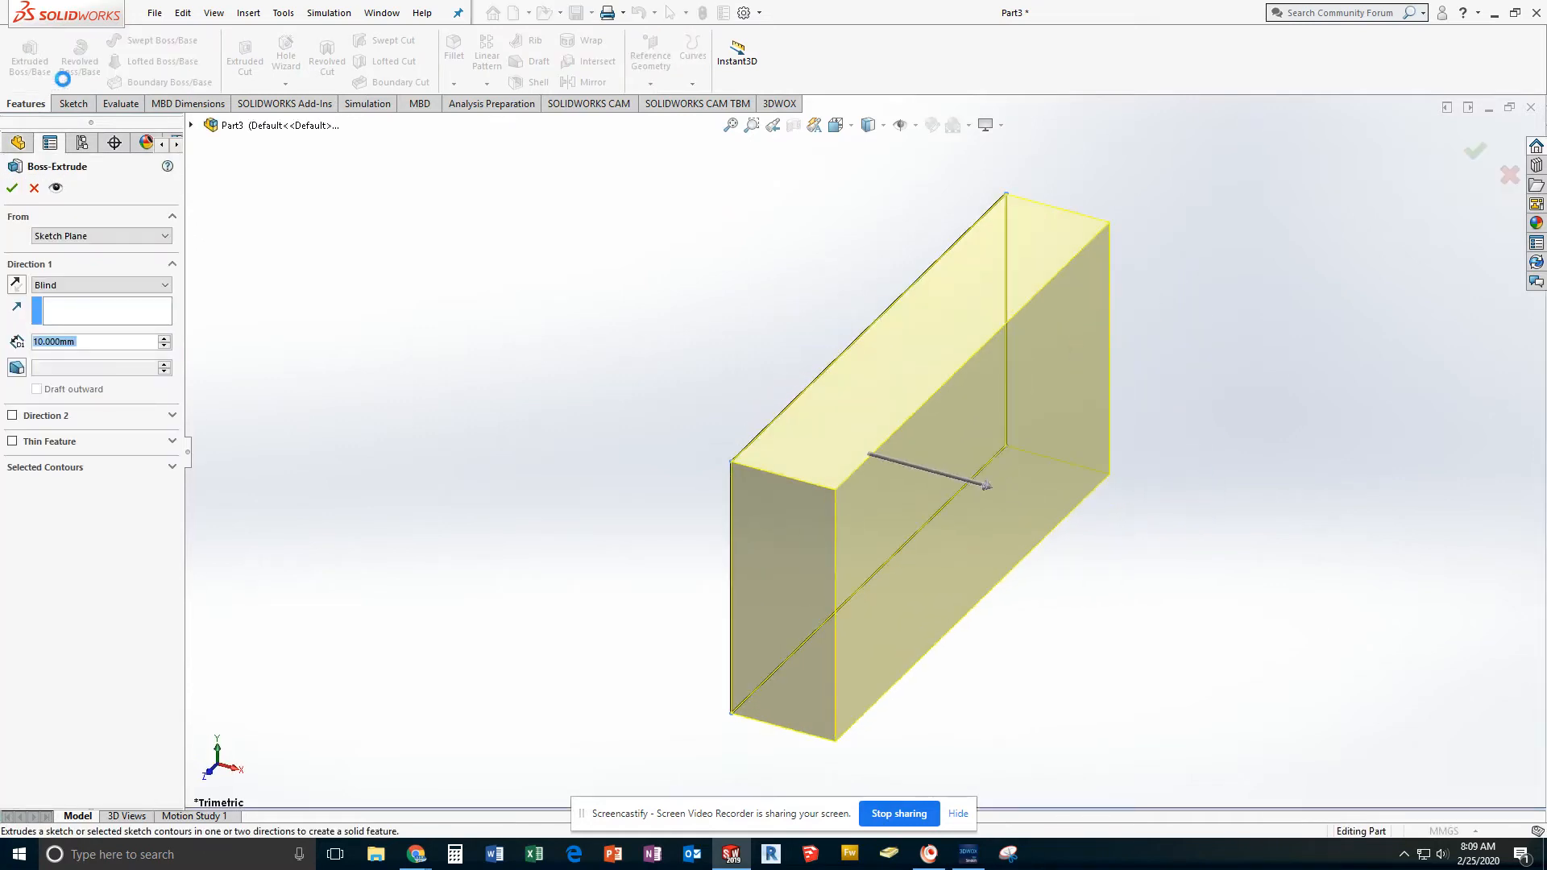
{"action": "scroll", "coordinate": [637, 330], "scroll_direction": "down", "scroll_amount": 3}
{"action": "scroll", "coordinate": [790, 424], "scroll_direction": "up", "scroll_amount": 4}
{"action": "scroll", "coordinate": [794, 424], "scroll_direction": "up", "scroll_amount": 3}
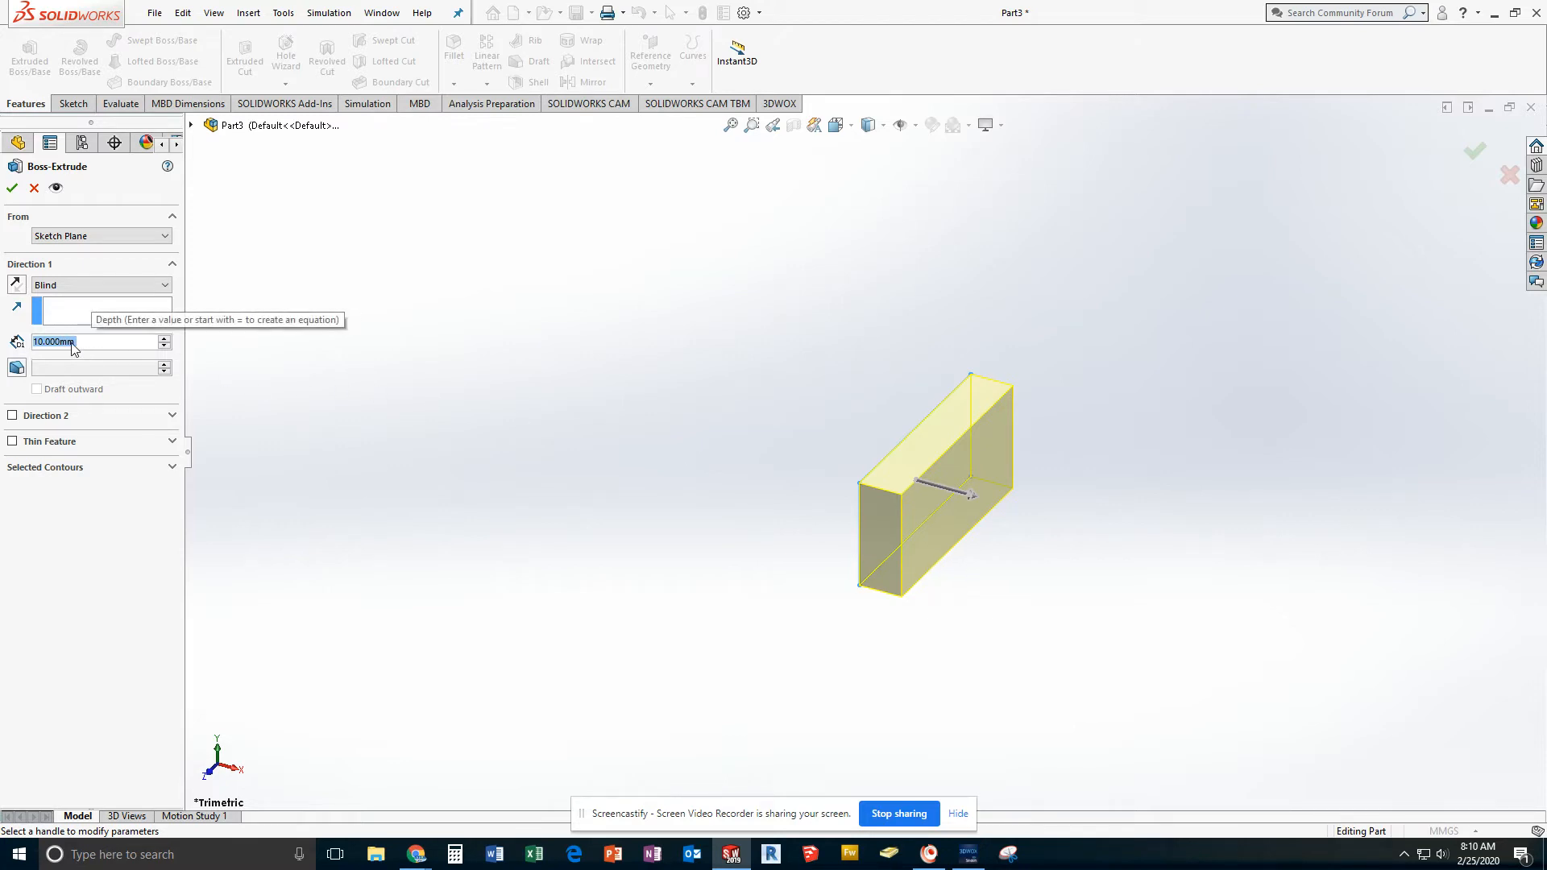
{"action": "left_click", "coordinate": [50, 287]}
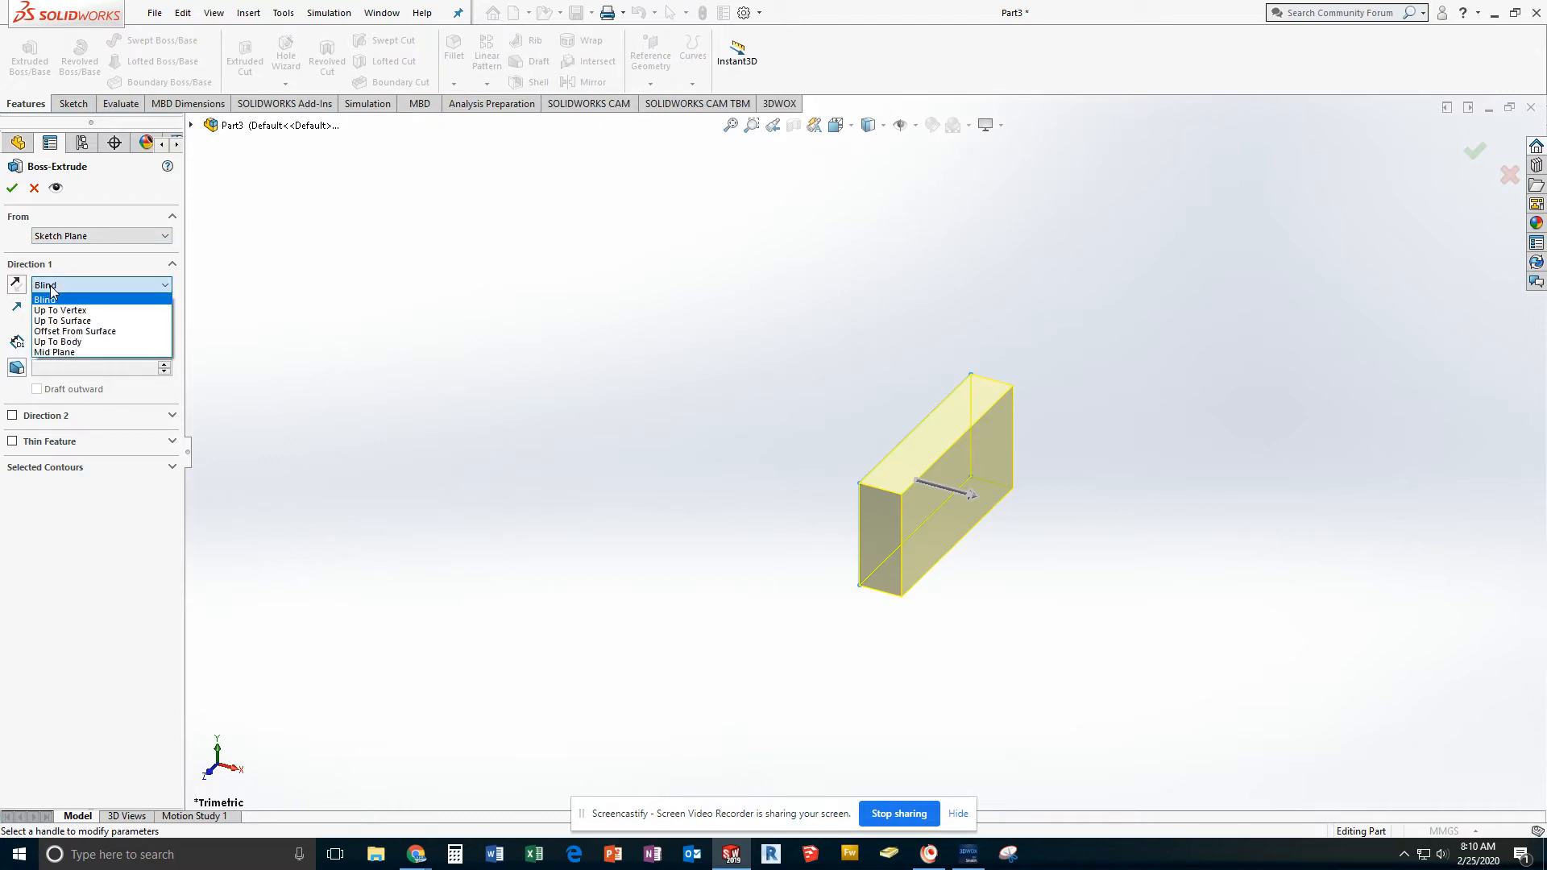
{"action": "left_click", "coordinate": [65, 352]}
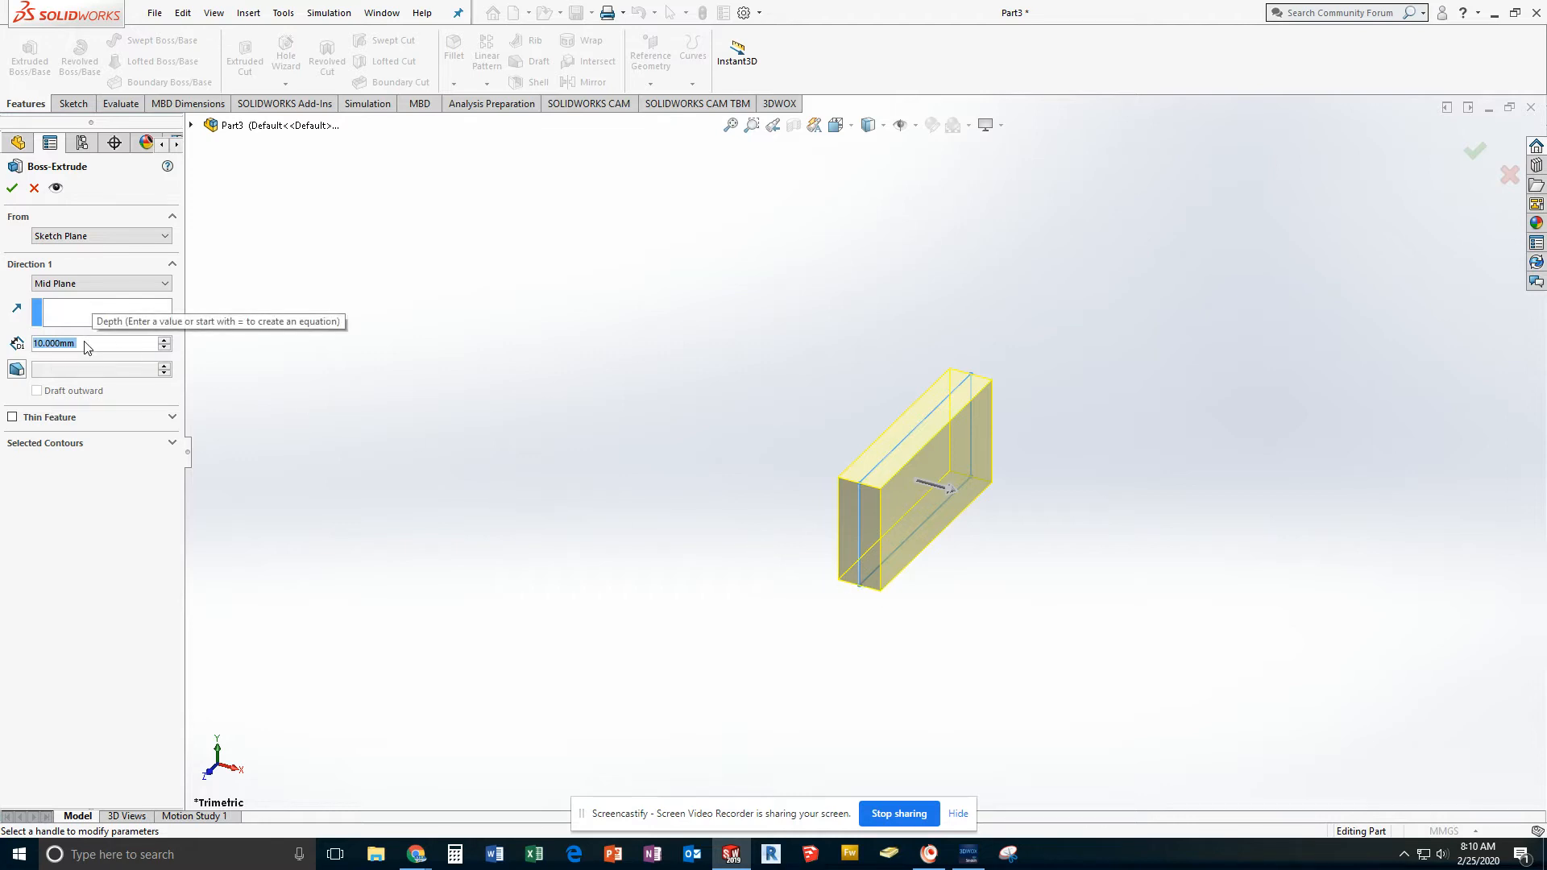
{"action": "type", "text": "150"}
{"action": "key", "text": "Return"}
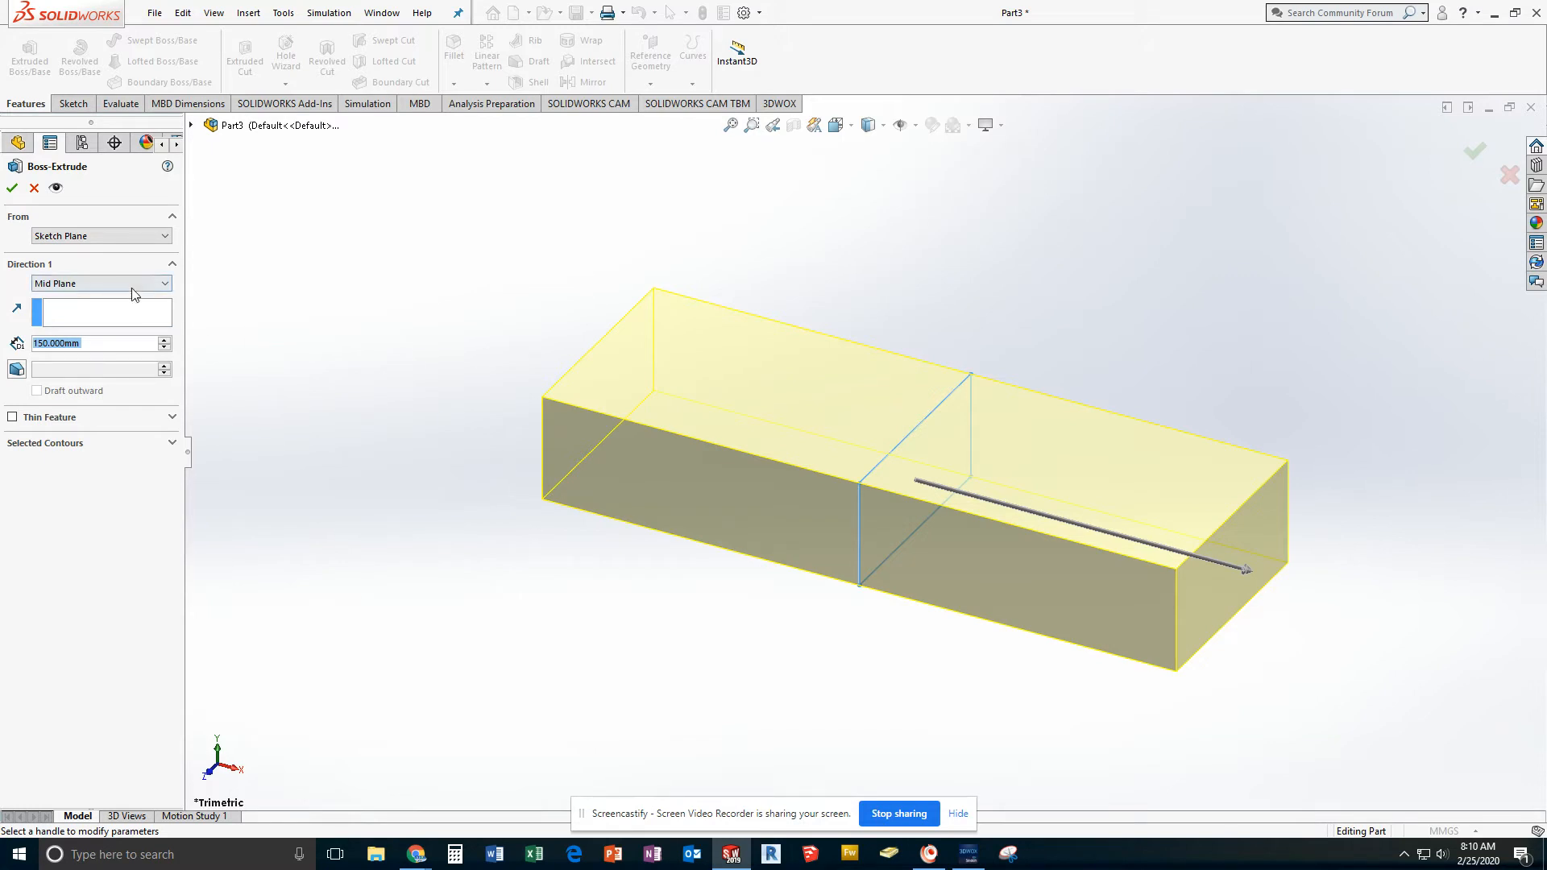
{"action": "left_click", "coordinate": [14, 189]}
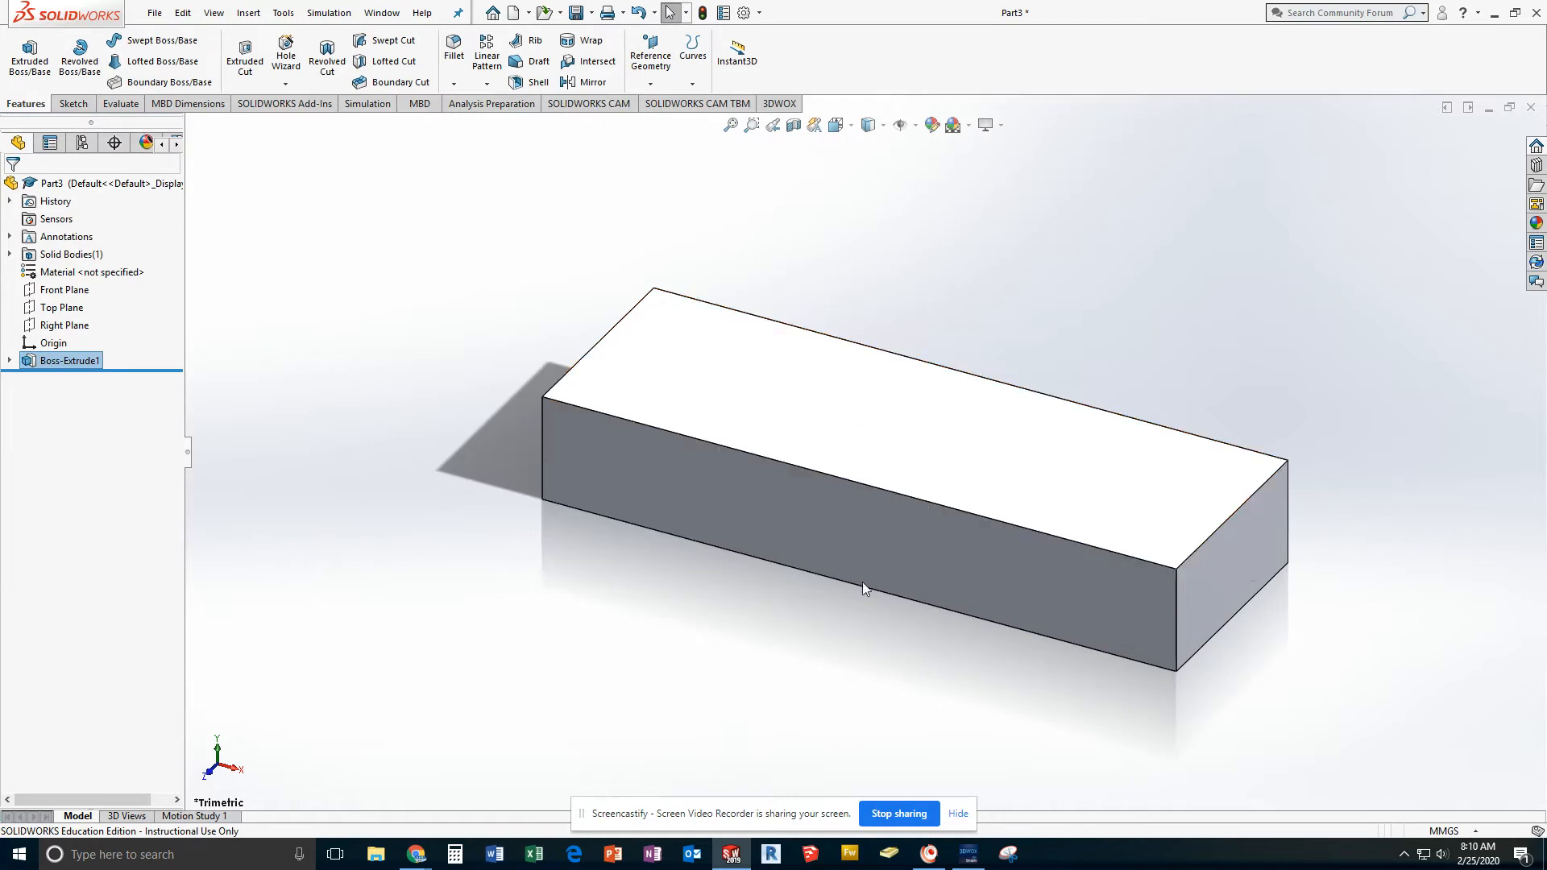
Turn on the display of origins so the part's origin shows on the block
{"action": "left_click", "coordinate": [216, 13]}
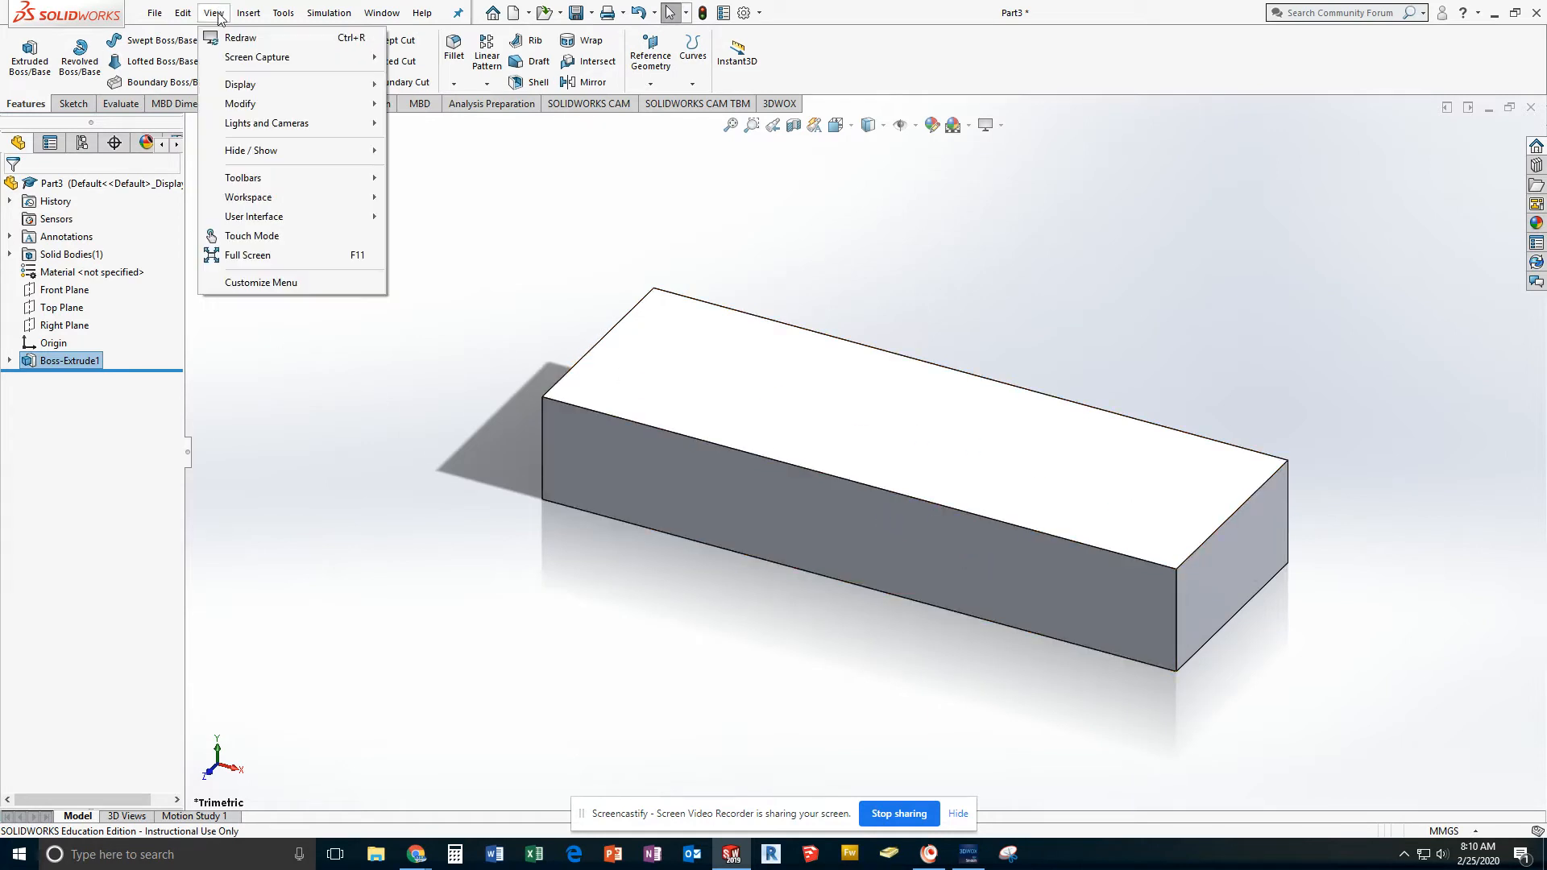
{"action": "mouse_move", "coordinate": [288, 153]}
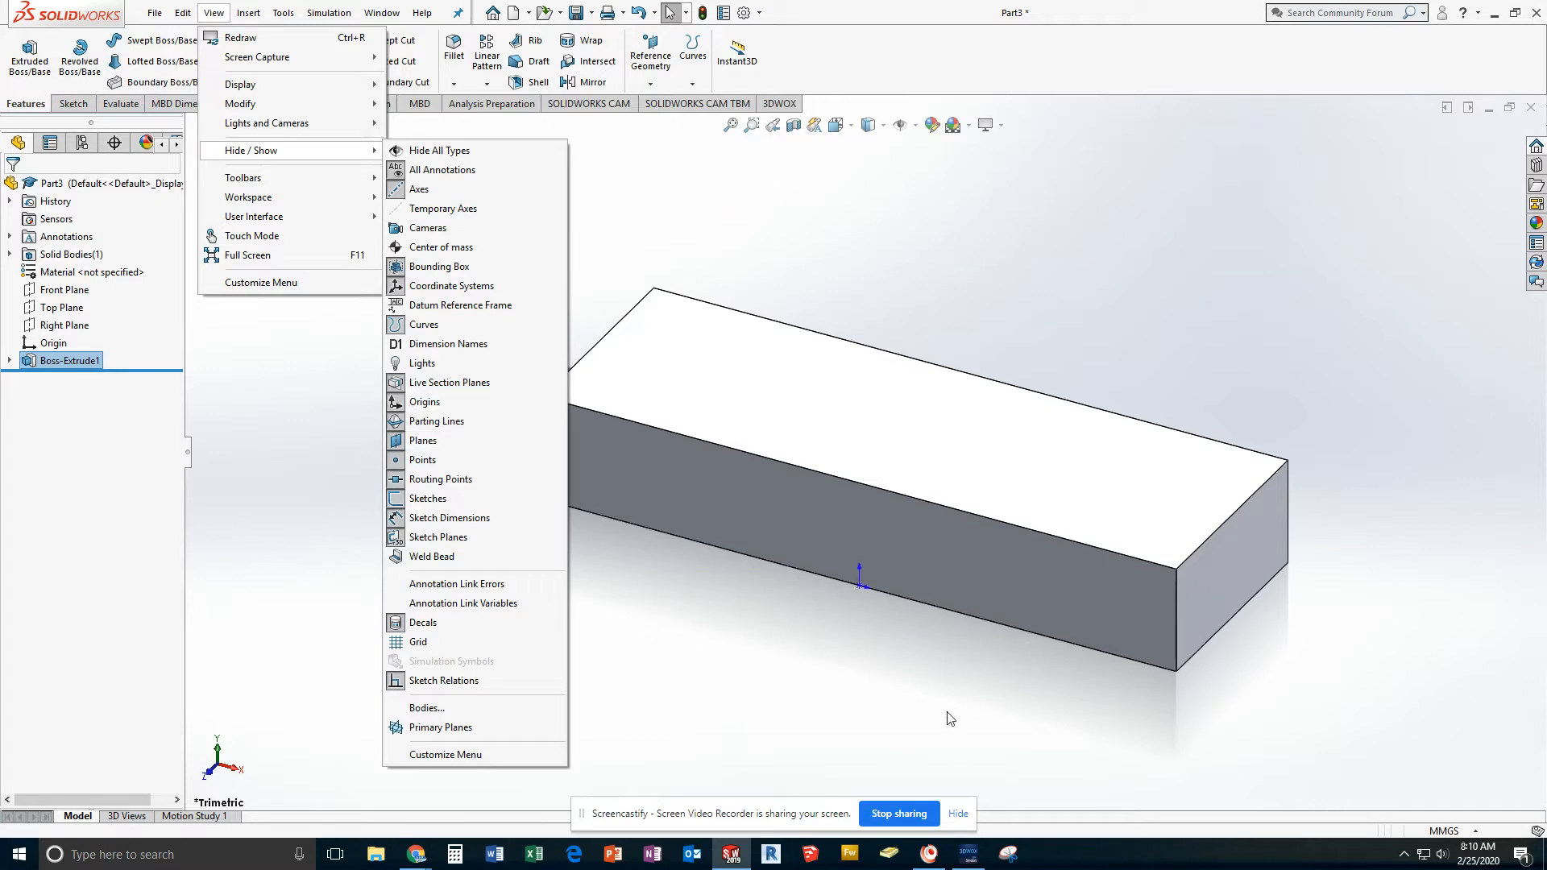
{"action": "left_click", "coordinate": [415, 402]}
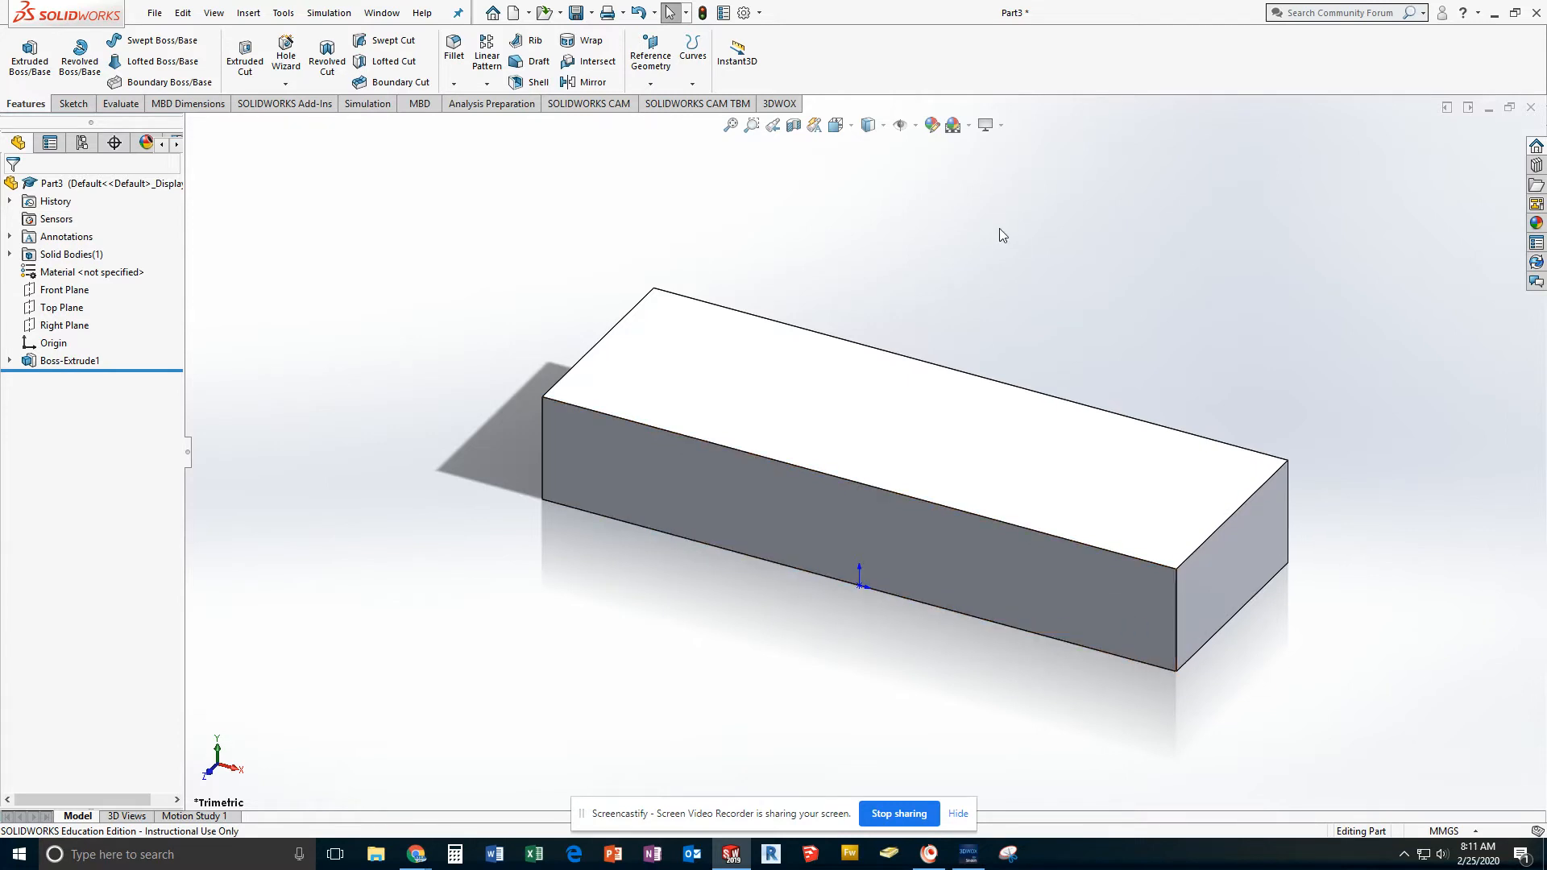
Sketch a corner rectangle about 42 mm wide on the block's top face, from its rear left corner to the front edge
{"action": "left_click", "coordinate": [809, 402]}
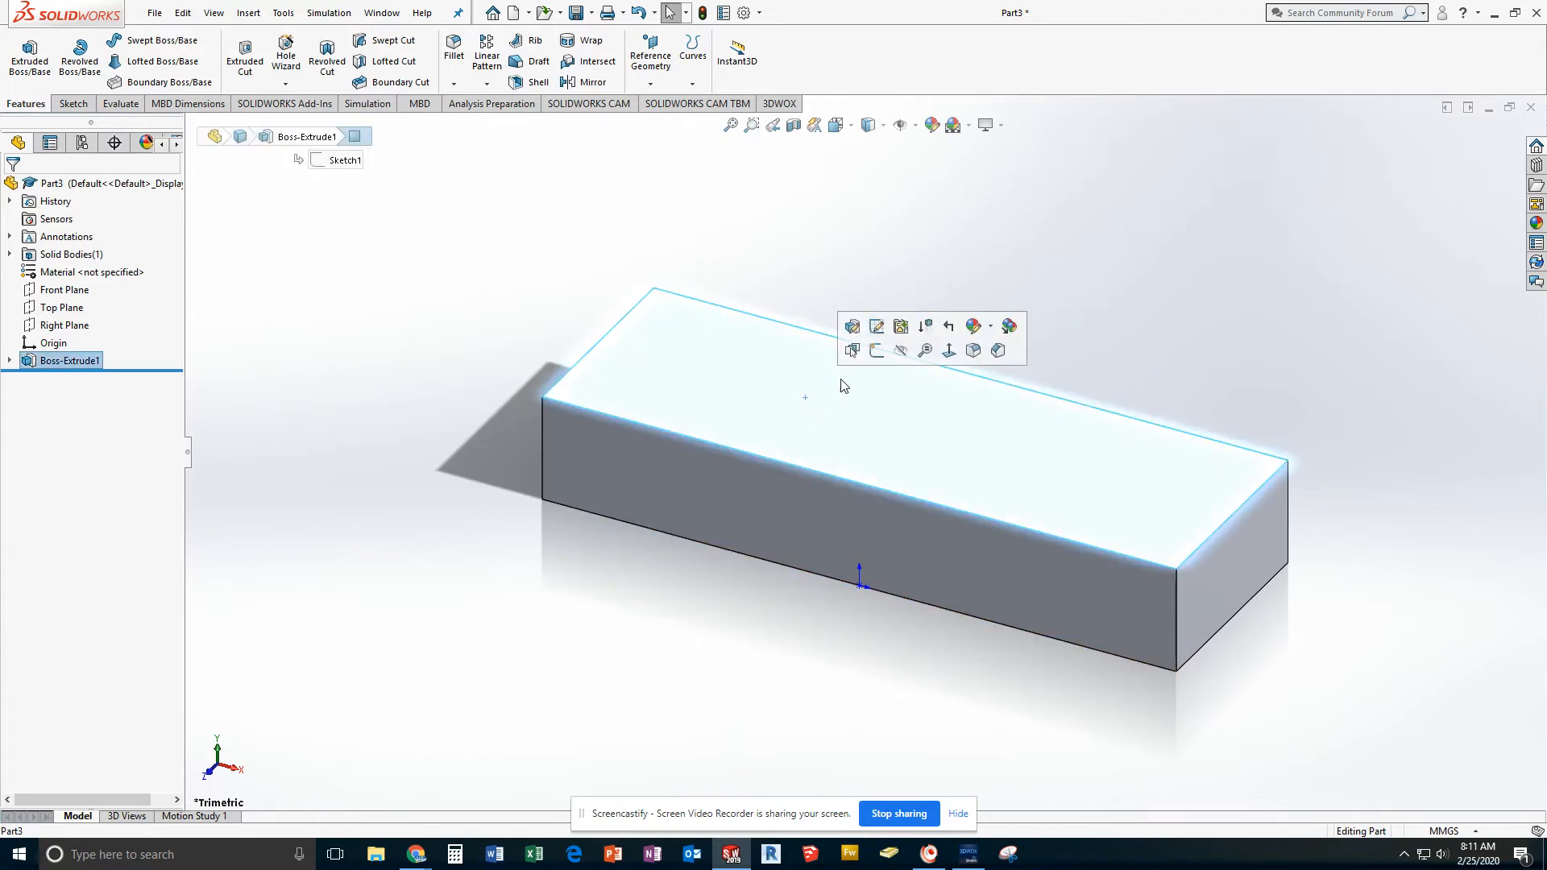
{"action": "left_click", "coordinate": [878, 357]}
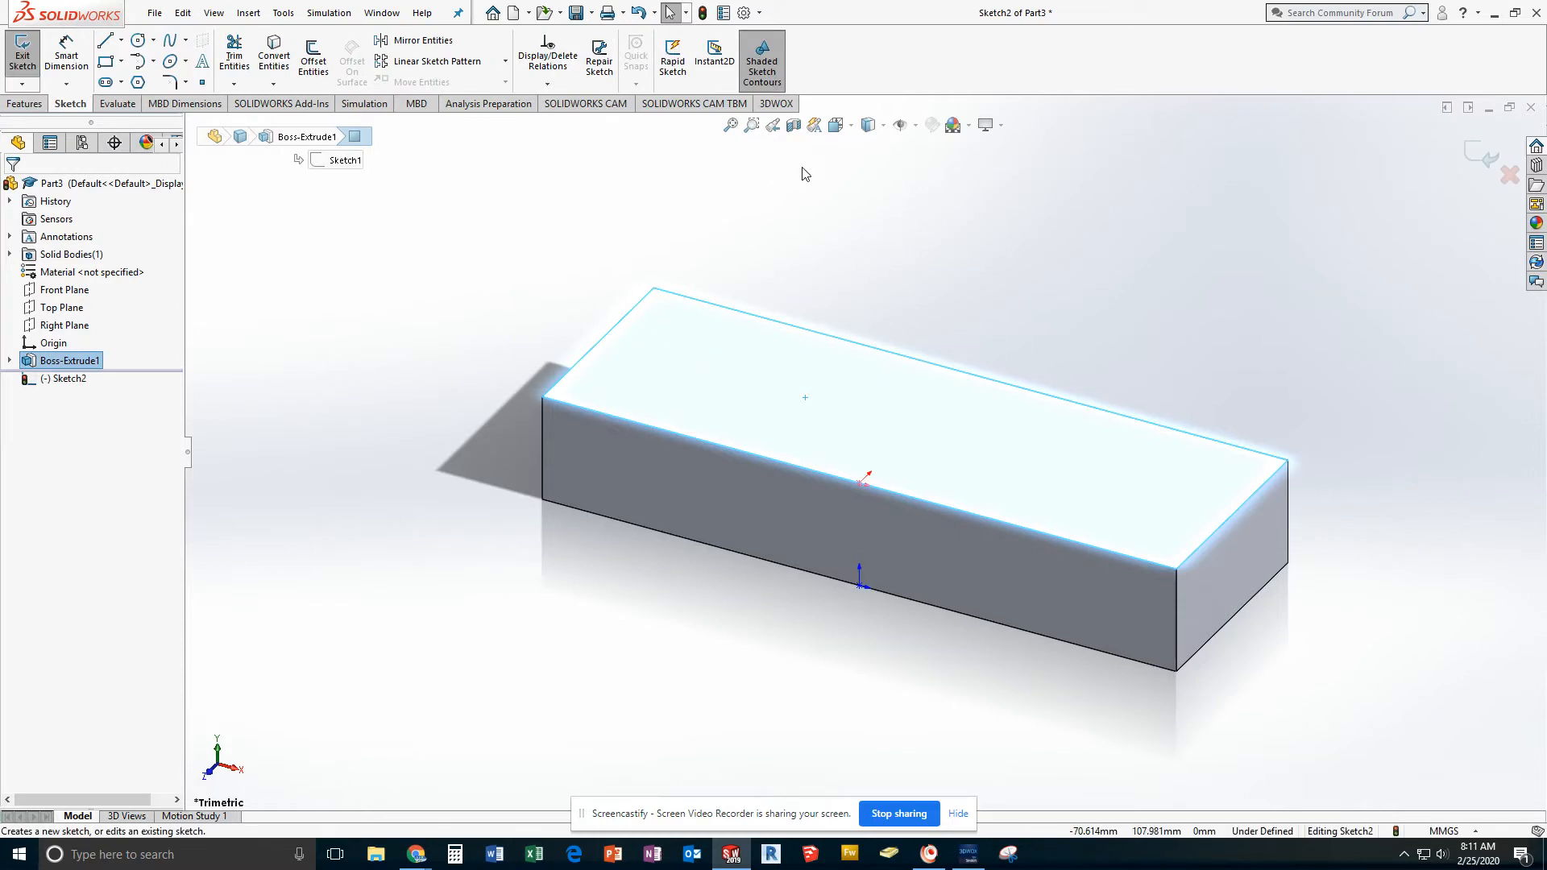
{"action": "left_click", "coordinate": [837, 128]}
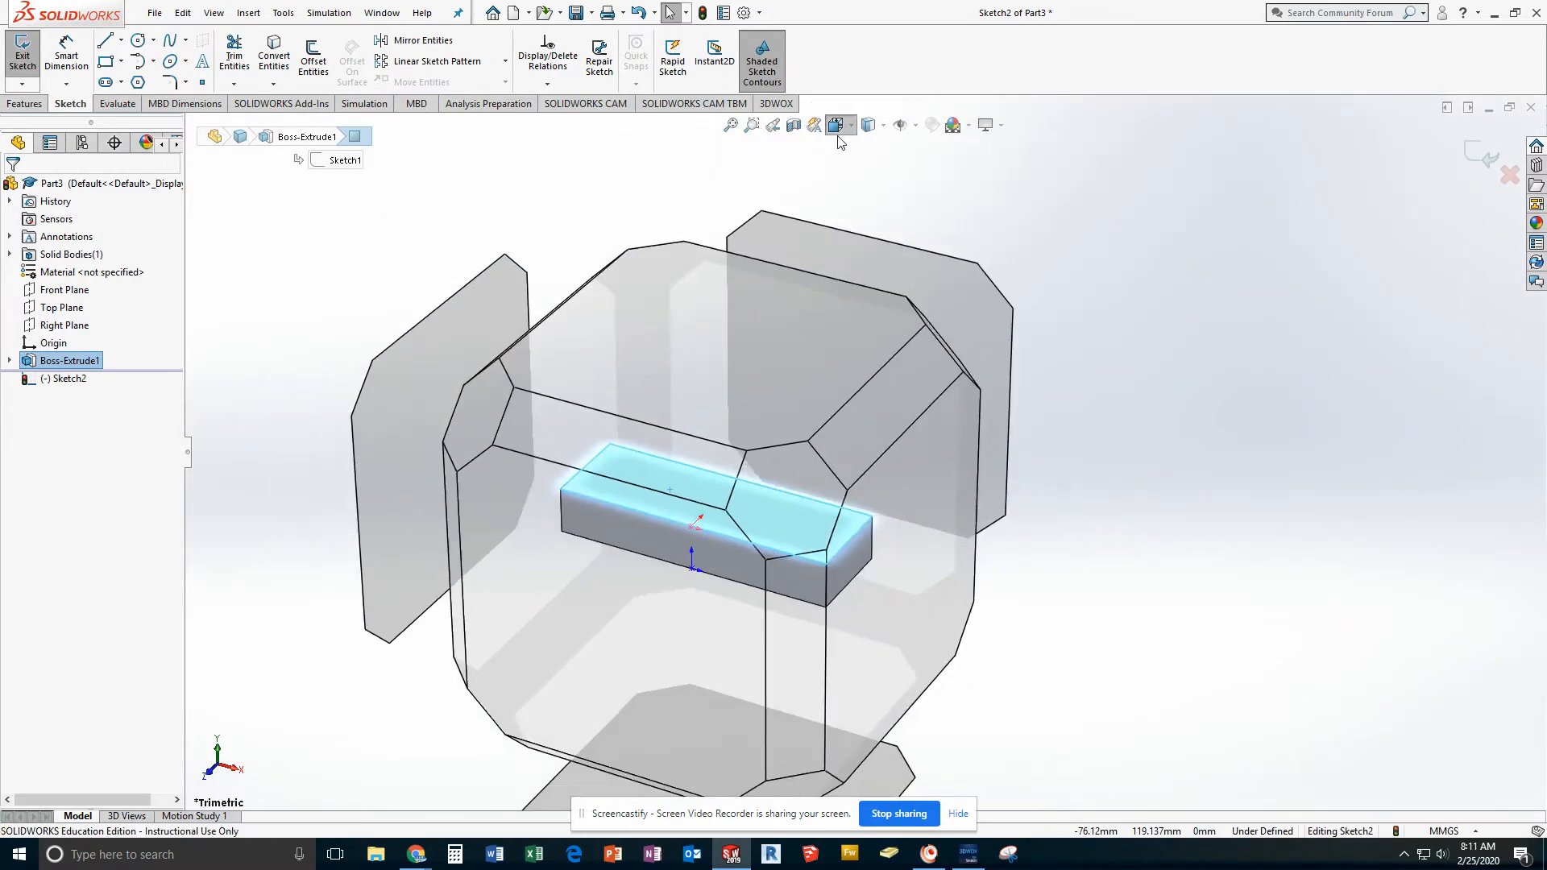
{"action": "left_click", "coordinate": [670, 443]}
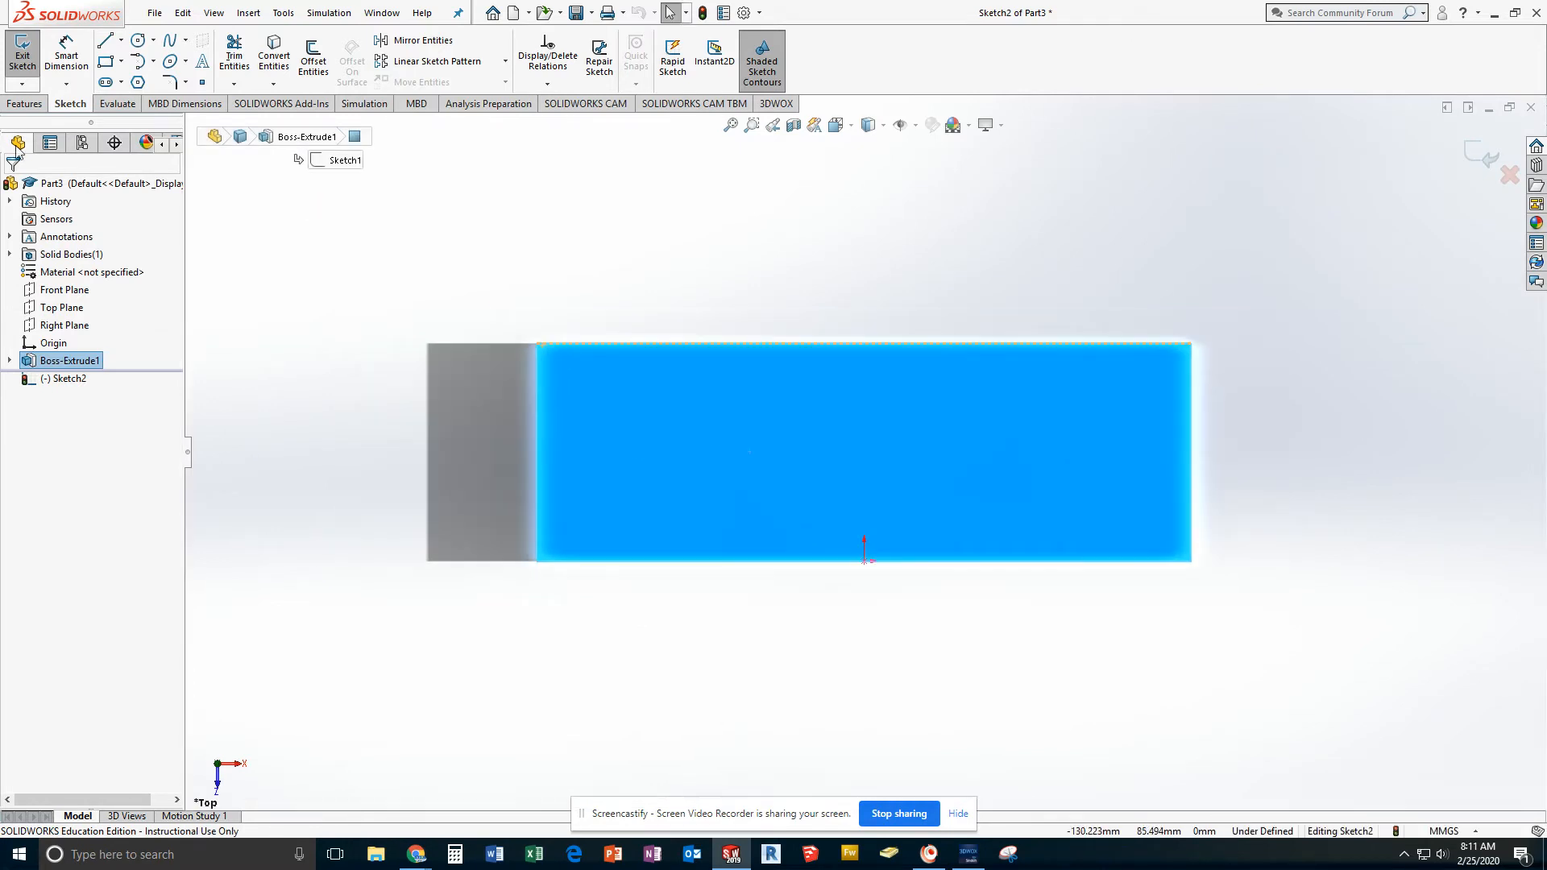
{"action": "left_click", "coordinate": [106, 60]}
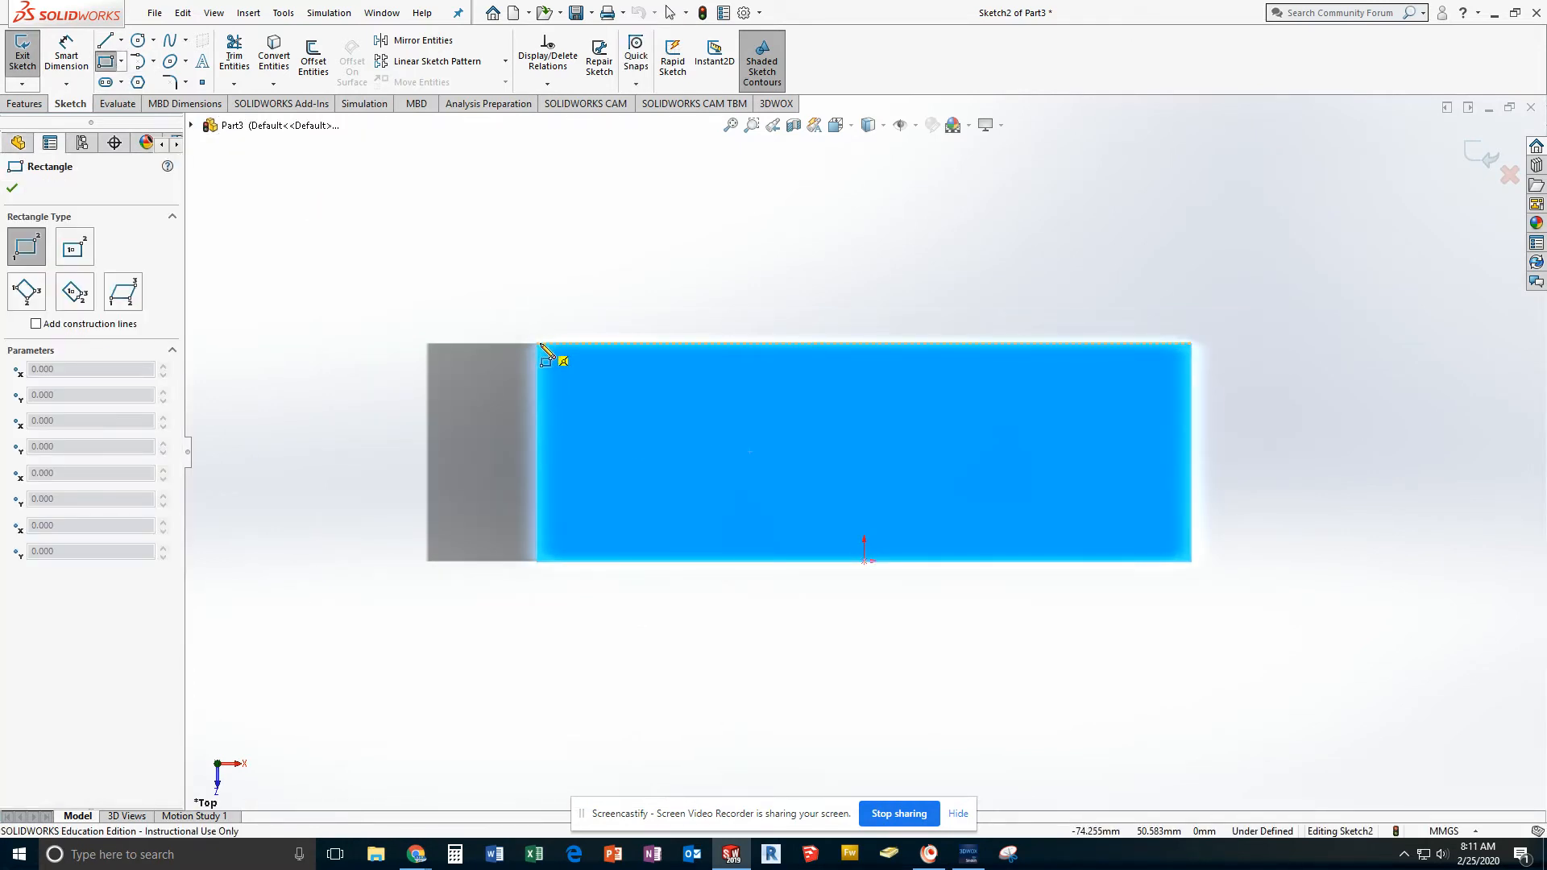
{"action": "left_click", "coordinate": [538, 345]}
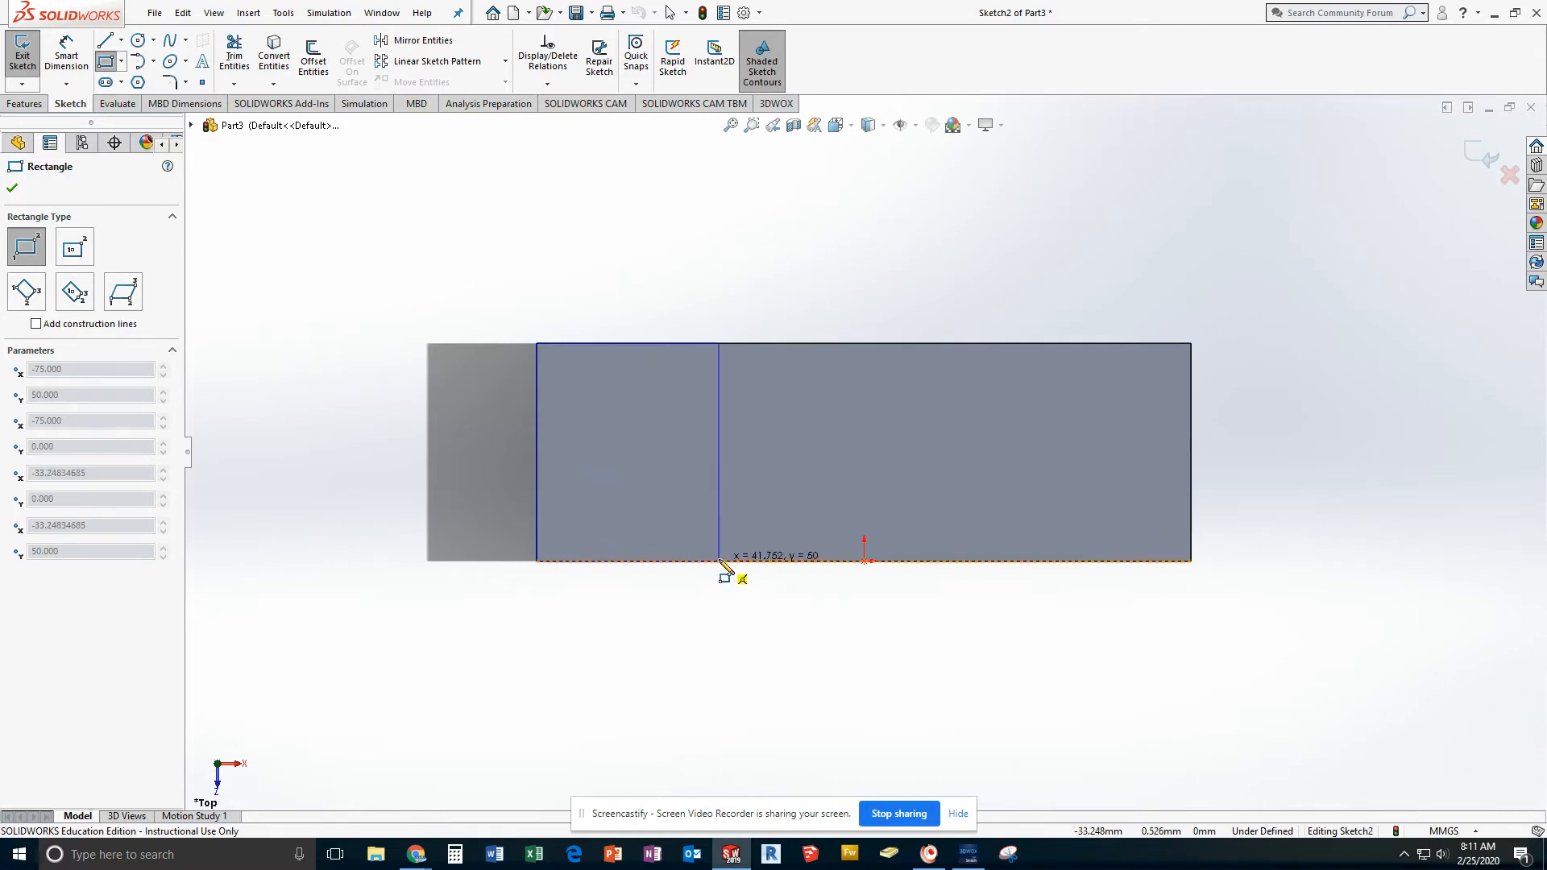
{"action": "left_click", "coordinate": [719, 561]}
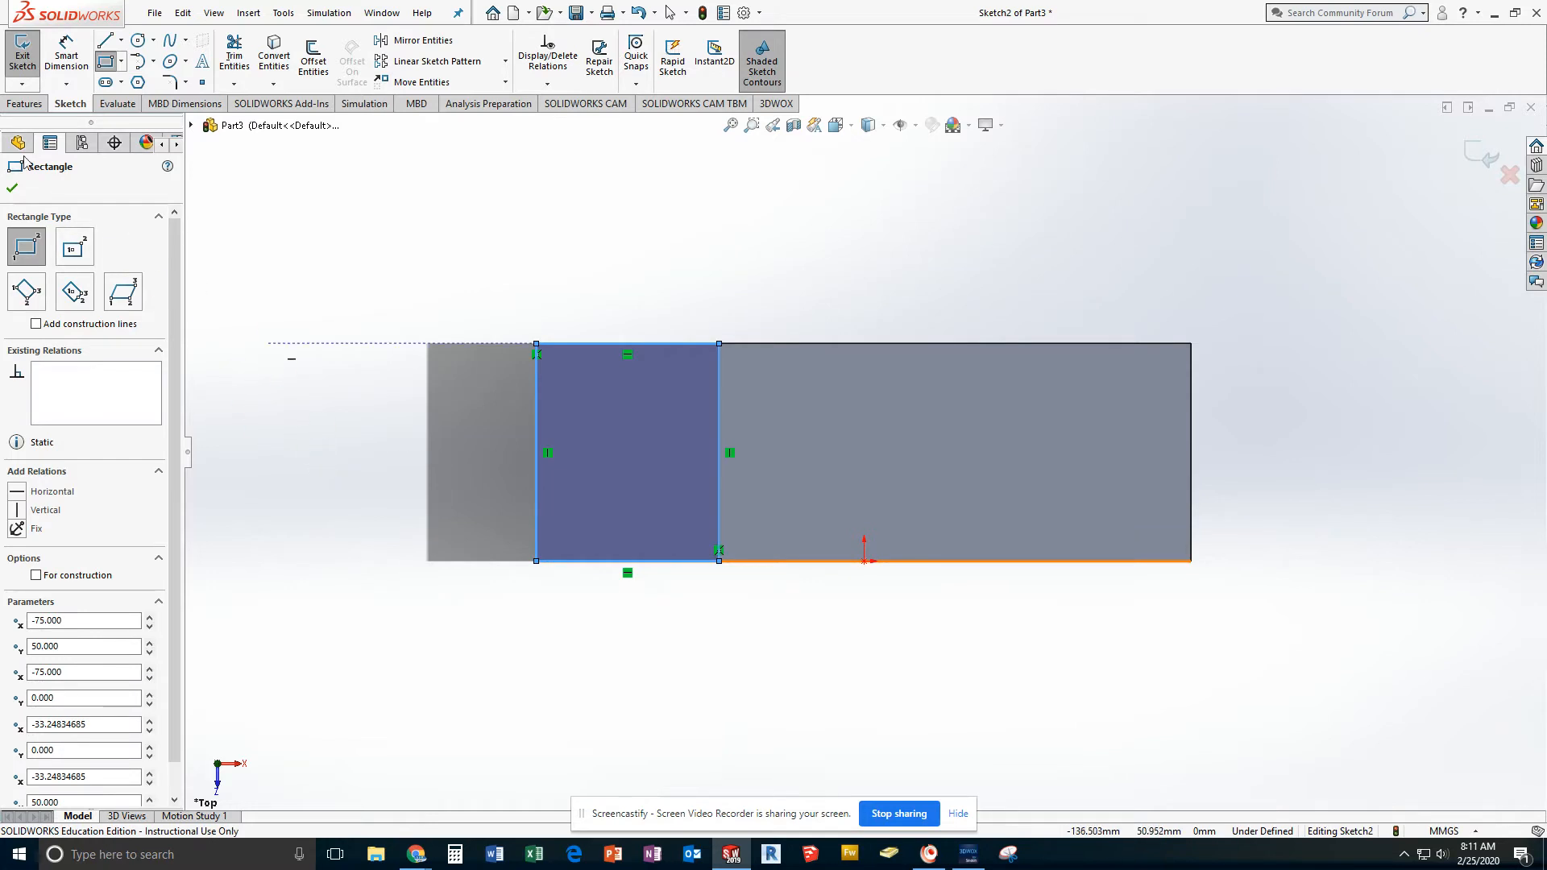
{"action": "key", "text": "Escape"}
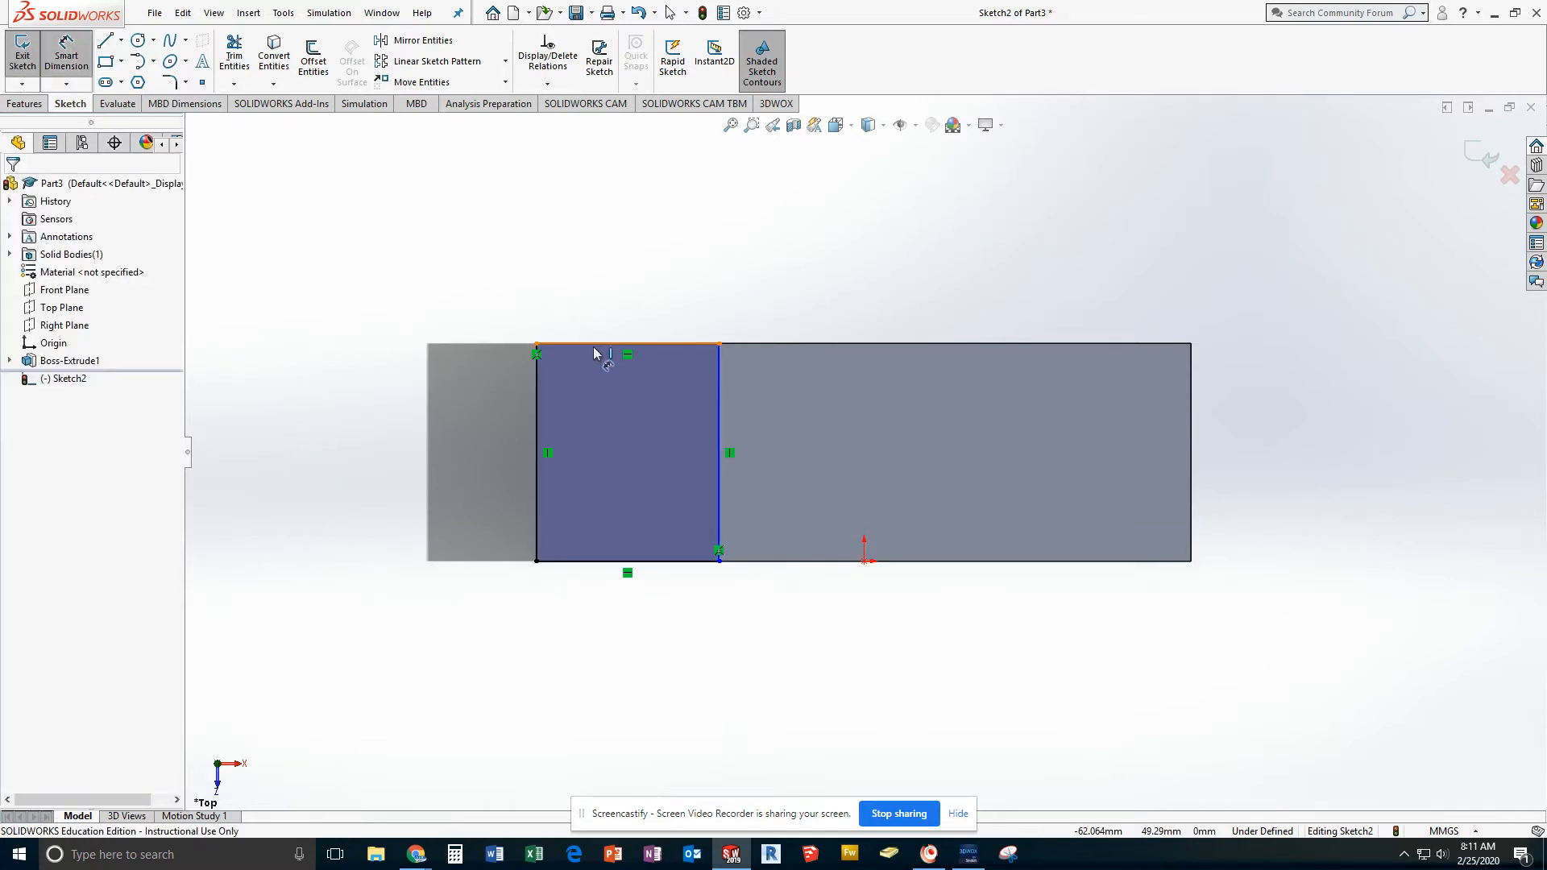
Set the width of the rectangle on the top face to 50 mm and finish the sketch
{"action": "left_click", "coordinate": [612, 343]}
{"action": "left_click", "coordinate": [722, 283]}
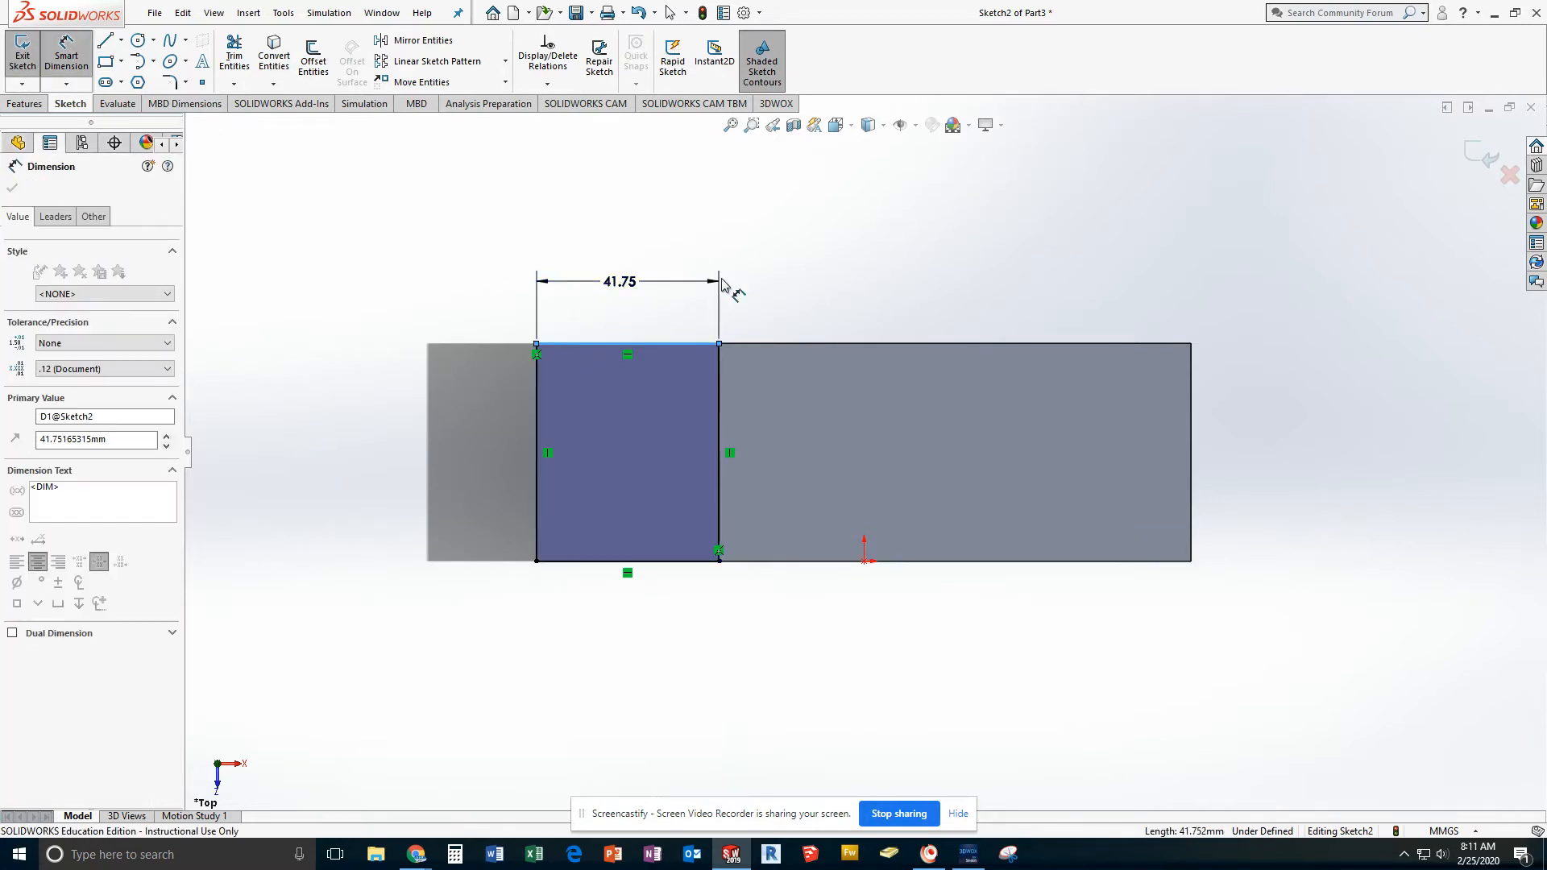
{"action": "type", "text": "50"}
{"action": "key", "text": "Return"}
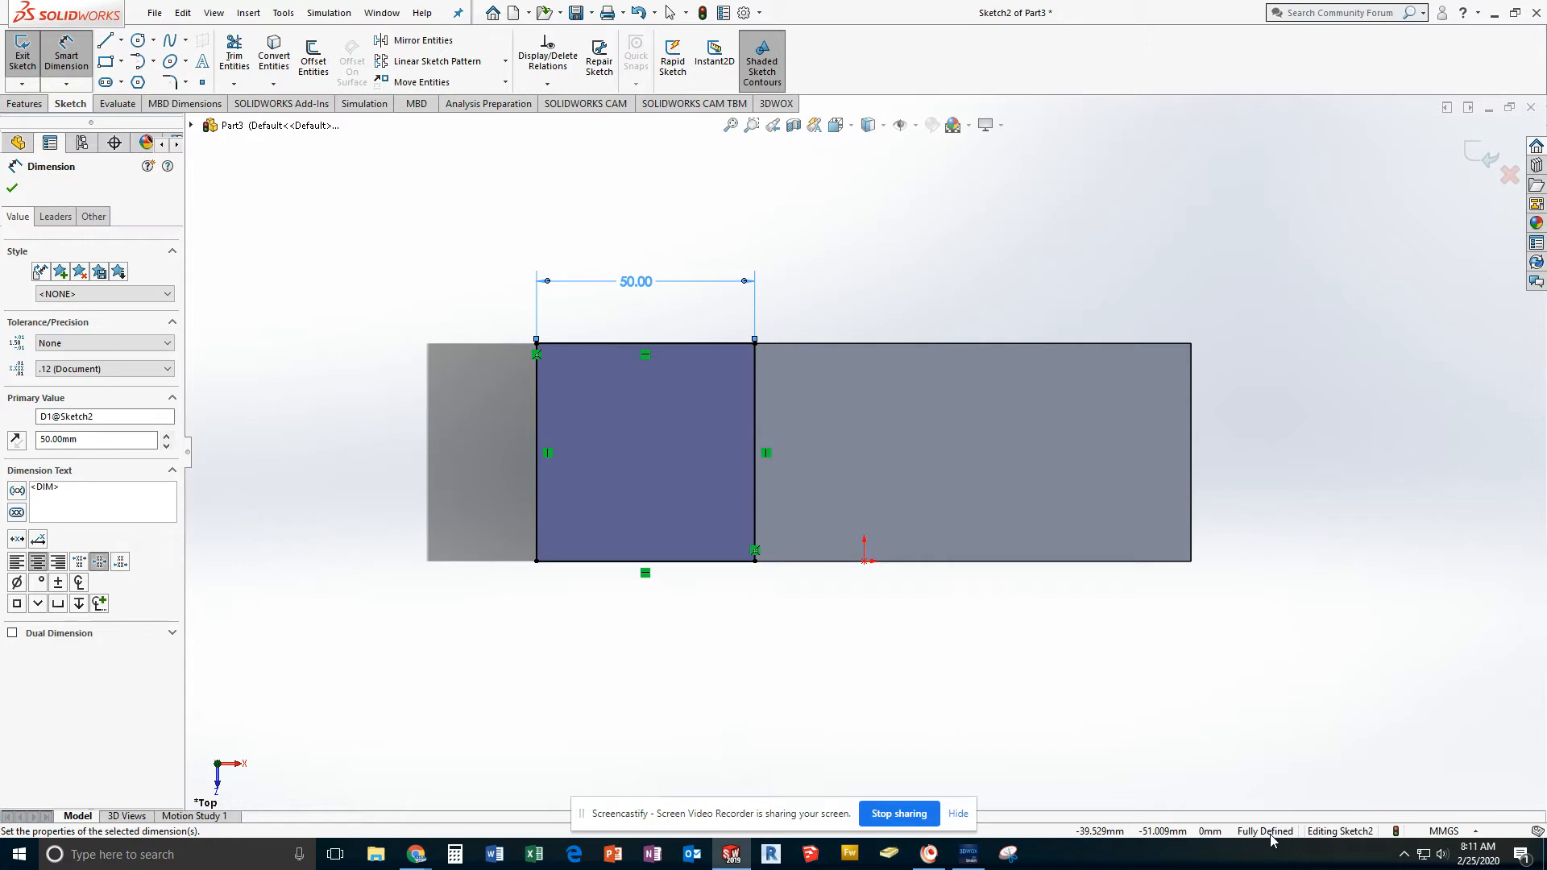
{"action": "left_click", "coordinate": [24, 55]}
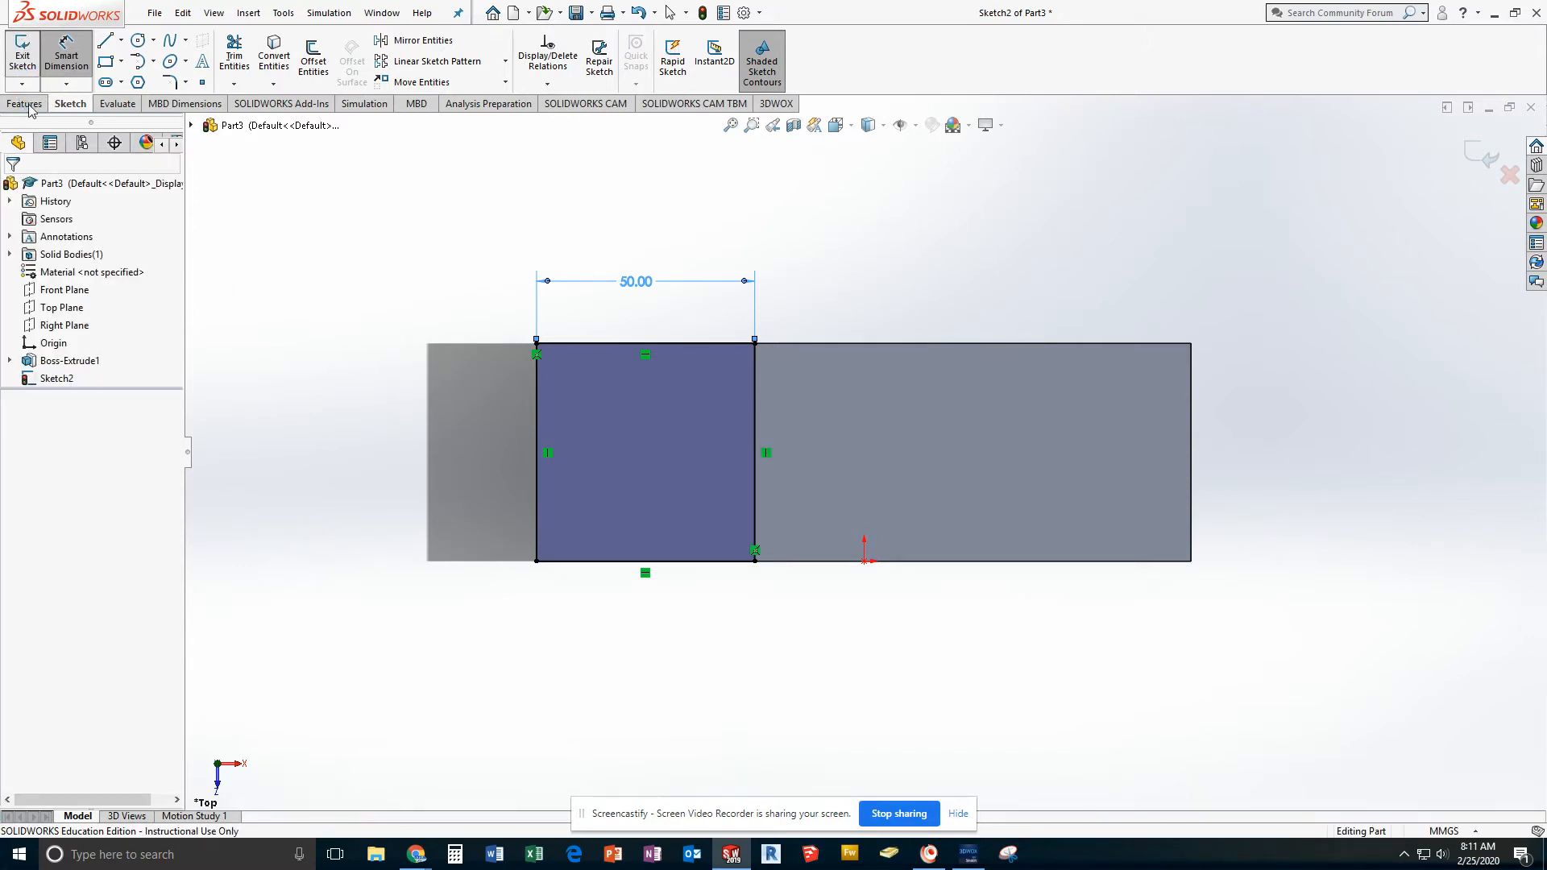
Extrude the 50 mm wide rectangle on the block's top face upward as a boss with a blind depth of 50 mm
{"action": "left_click", "coordinate": [28, 104]}
{"action": "left_click", "coordinate": [30, 55]}
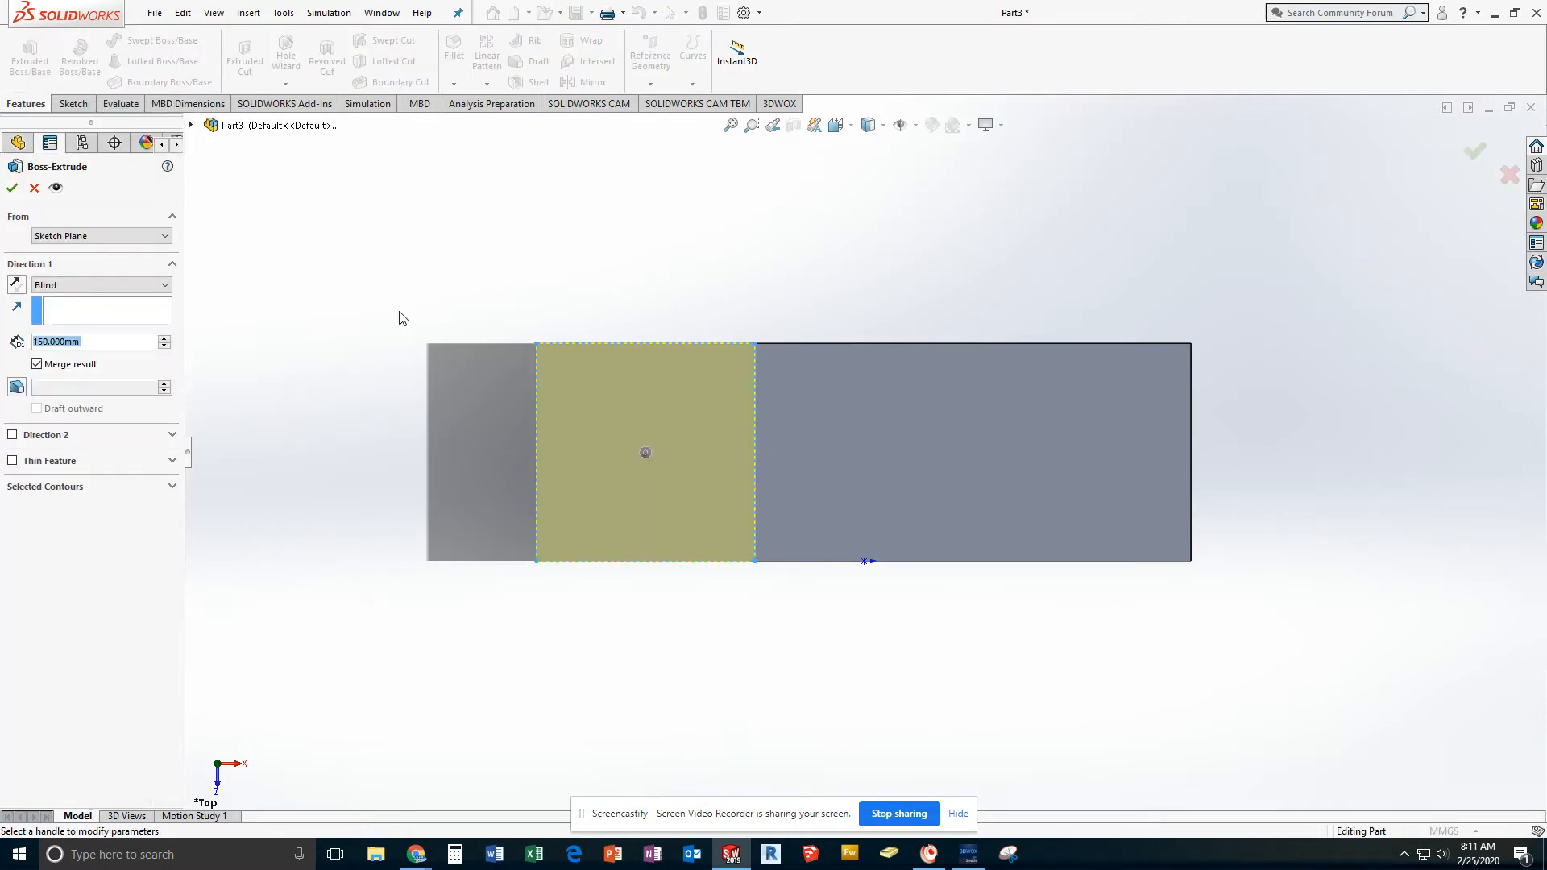
{"action": "left_click", "coordinate": [846, 126]}
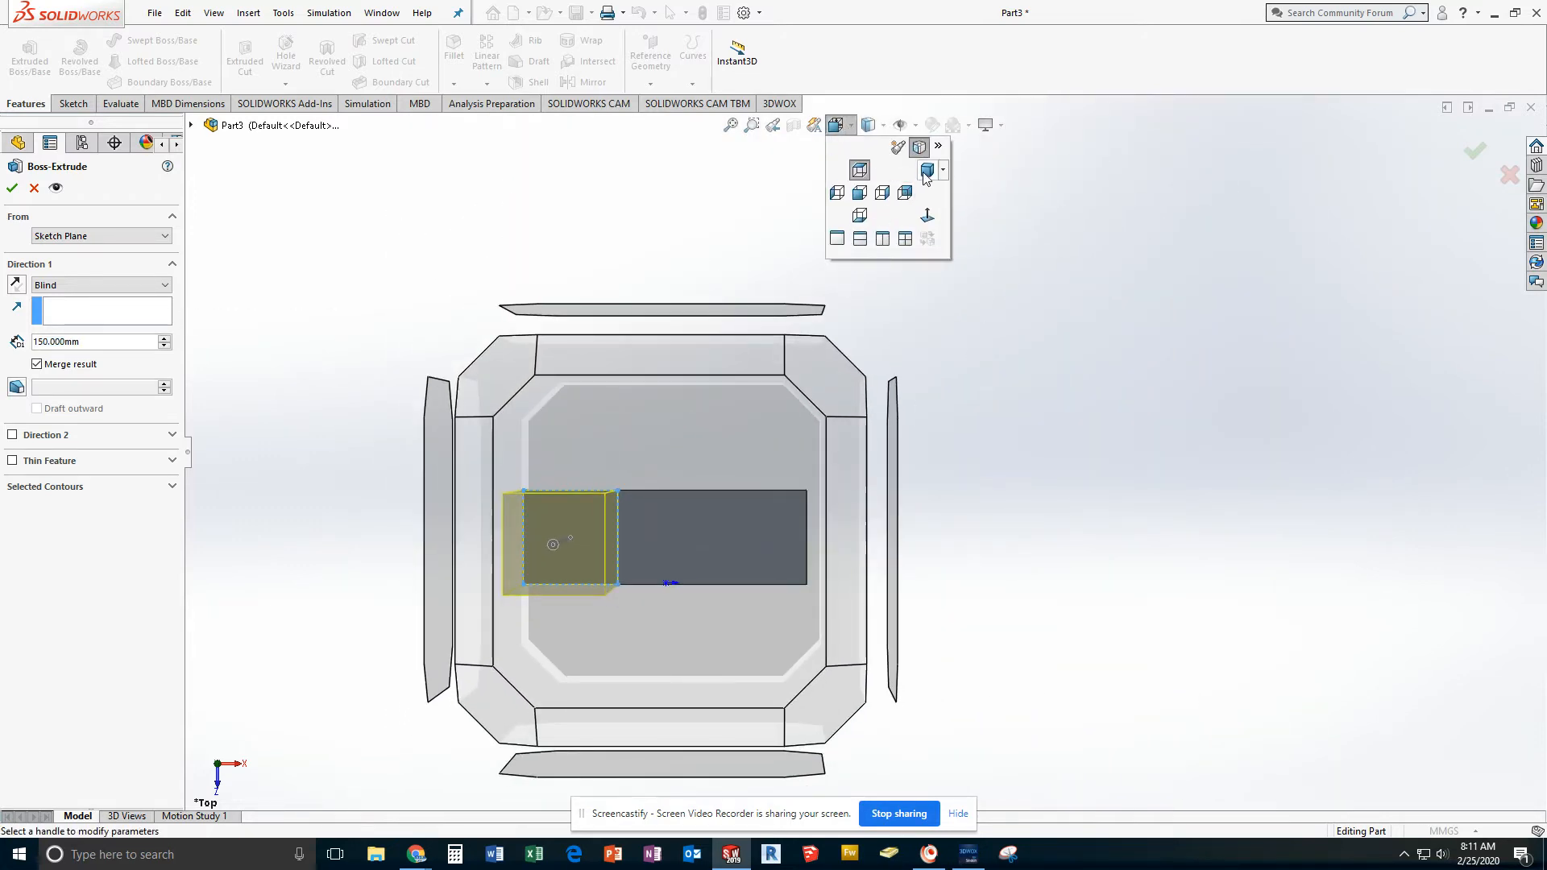
{"action": "left_click", "coordinate": [926, 171]}
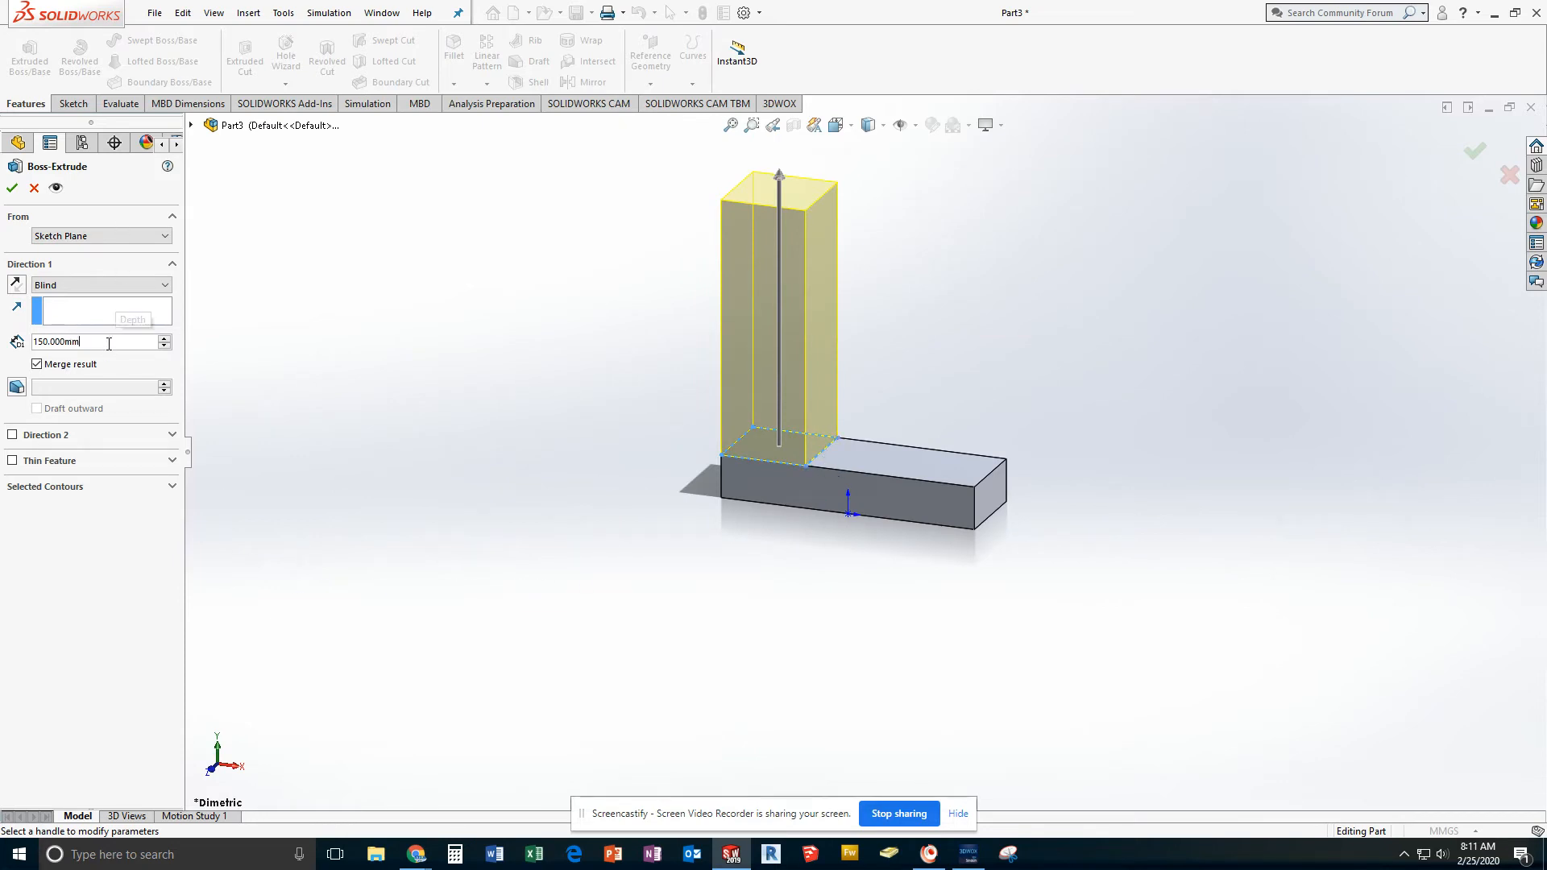
{"action": "left_click_drag", "start_coordinate": [110, 344], "coordinate": [3, 353]}
{"action": "type", "text": "50"}
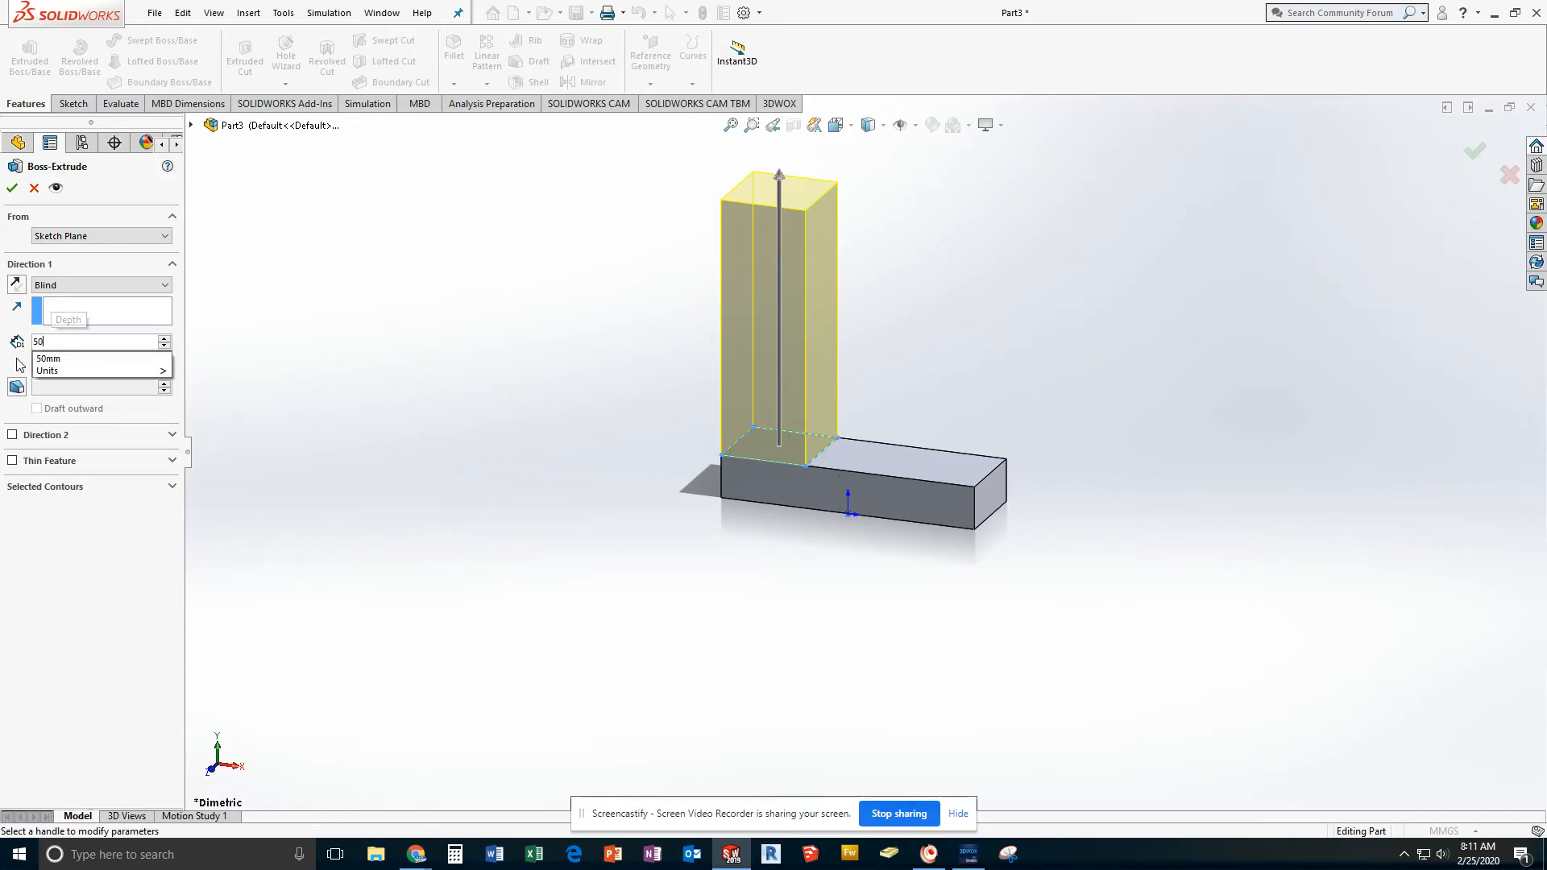
{"action": "key", "text": "Return"}
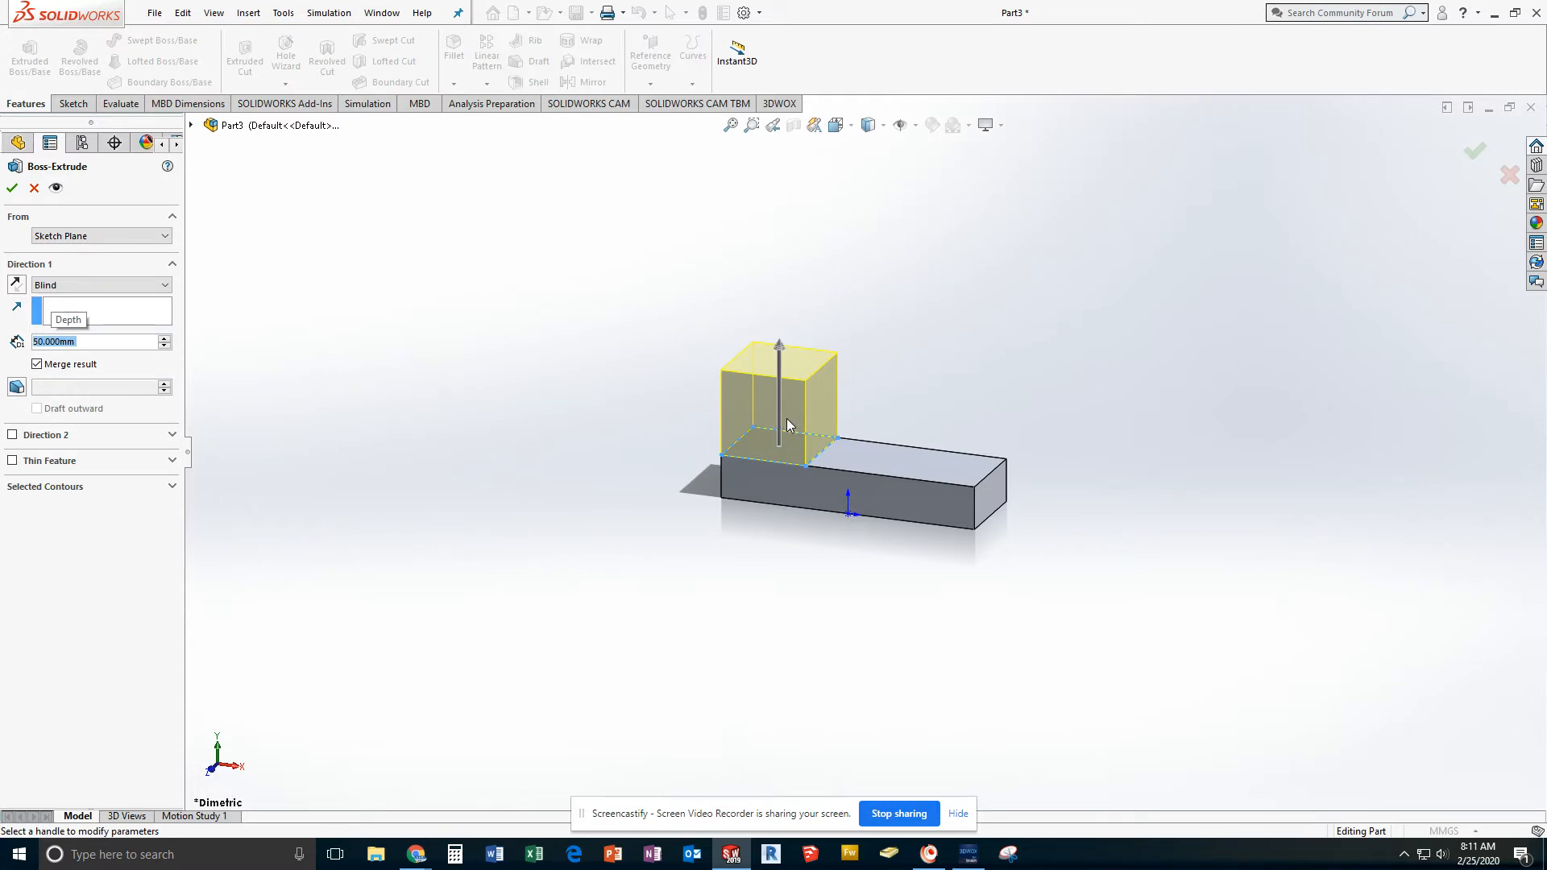
{"action": "left_click", "coordinate": [11, 187]}
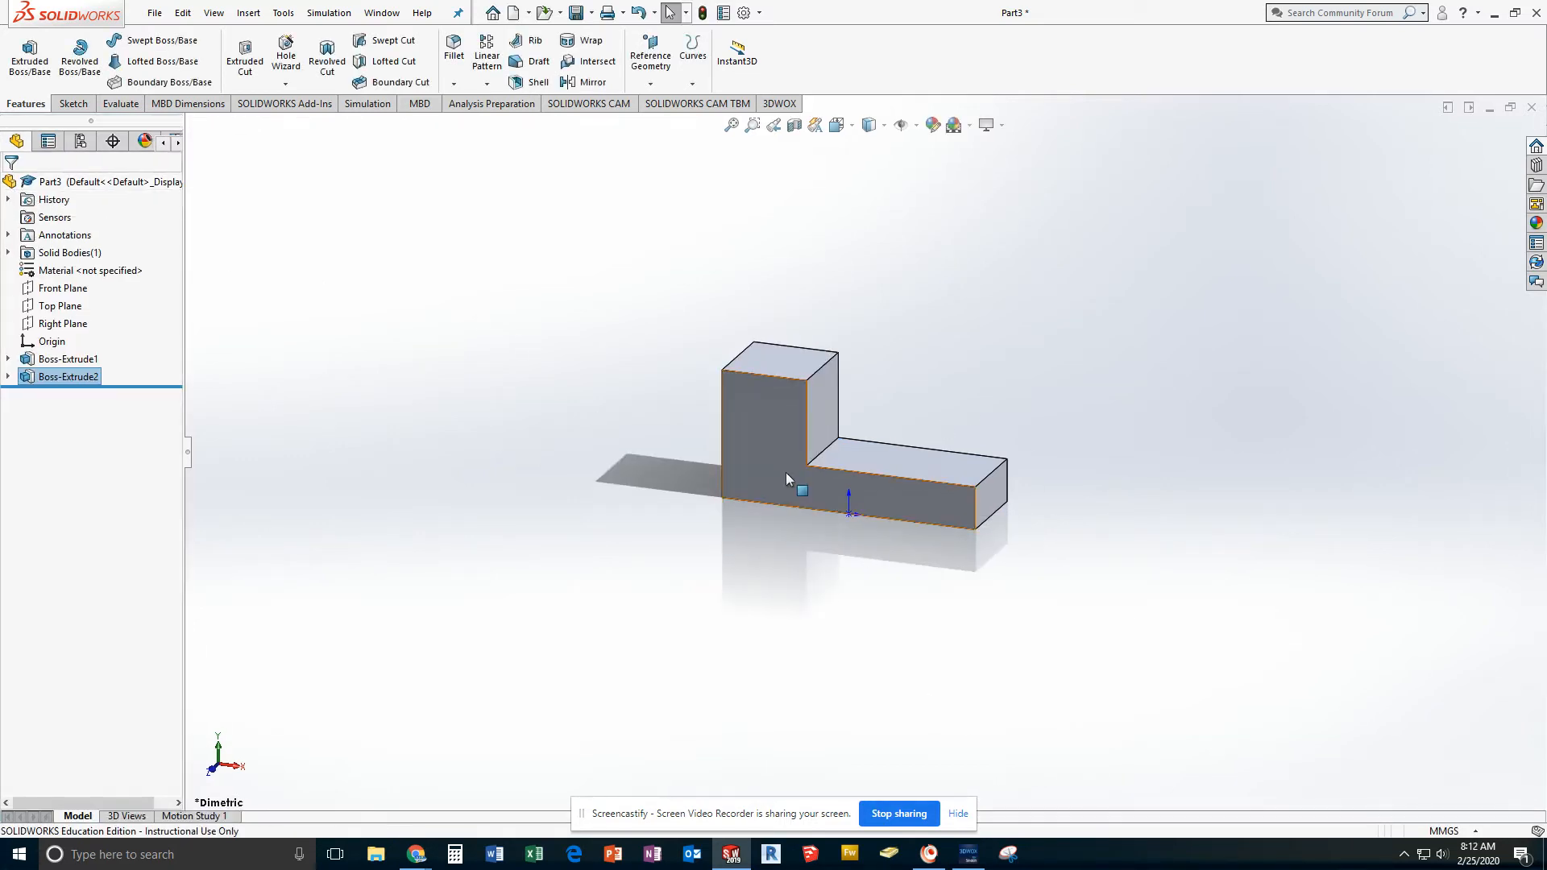
Start a new sketch on the top face of the raised boss, viewed normal to that face
{"action": "left_click", "coordinate": [786, 368]}
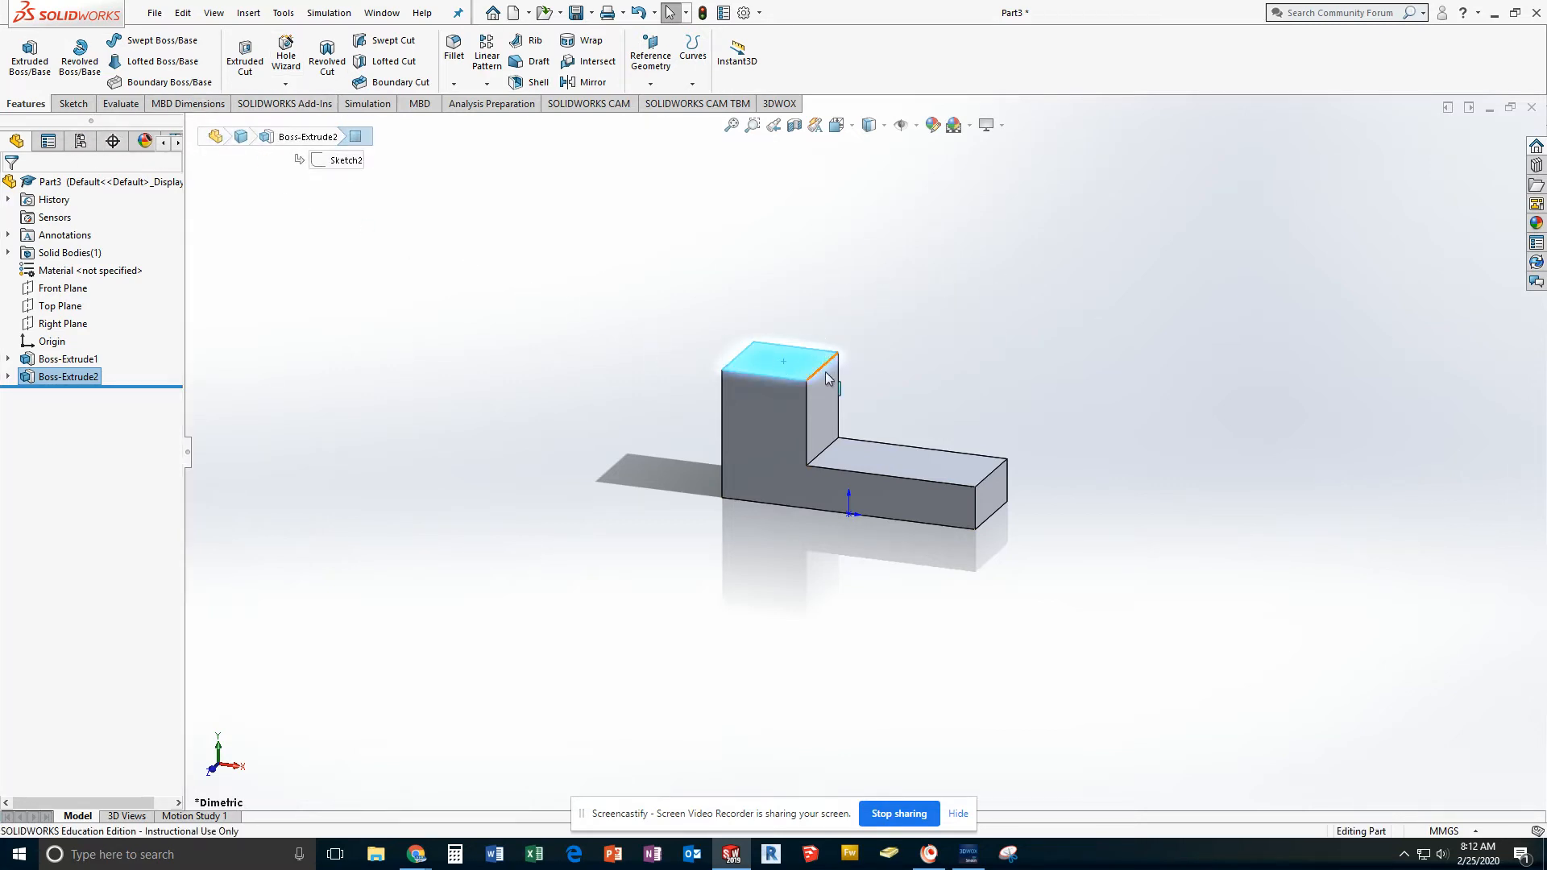
{"action": "scroll", "coordinate": [805, 390], "scroll_direction": "down", "scroll_amount": 2}
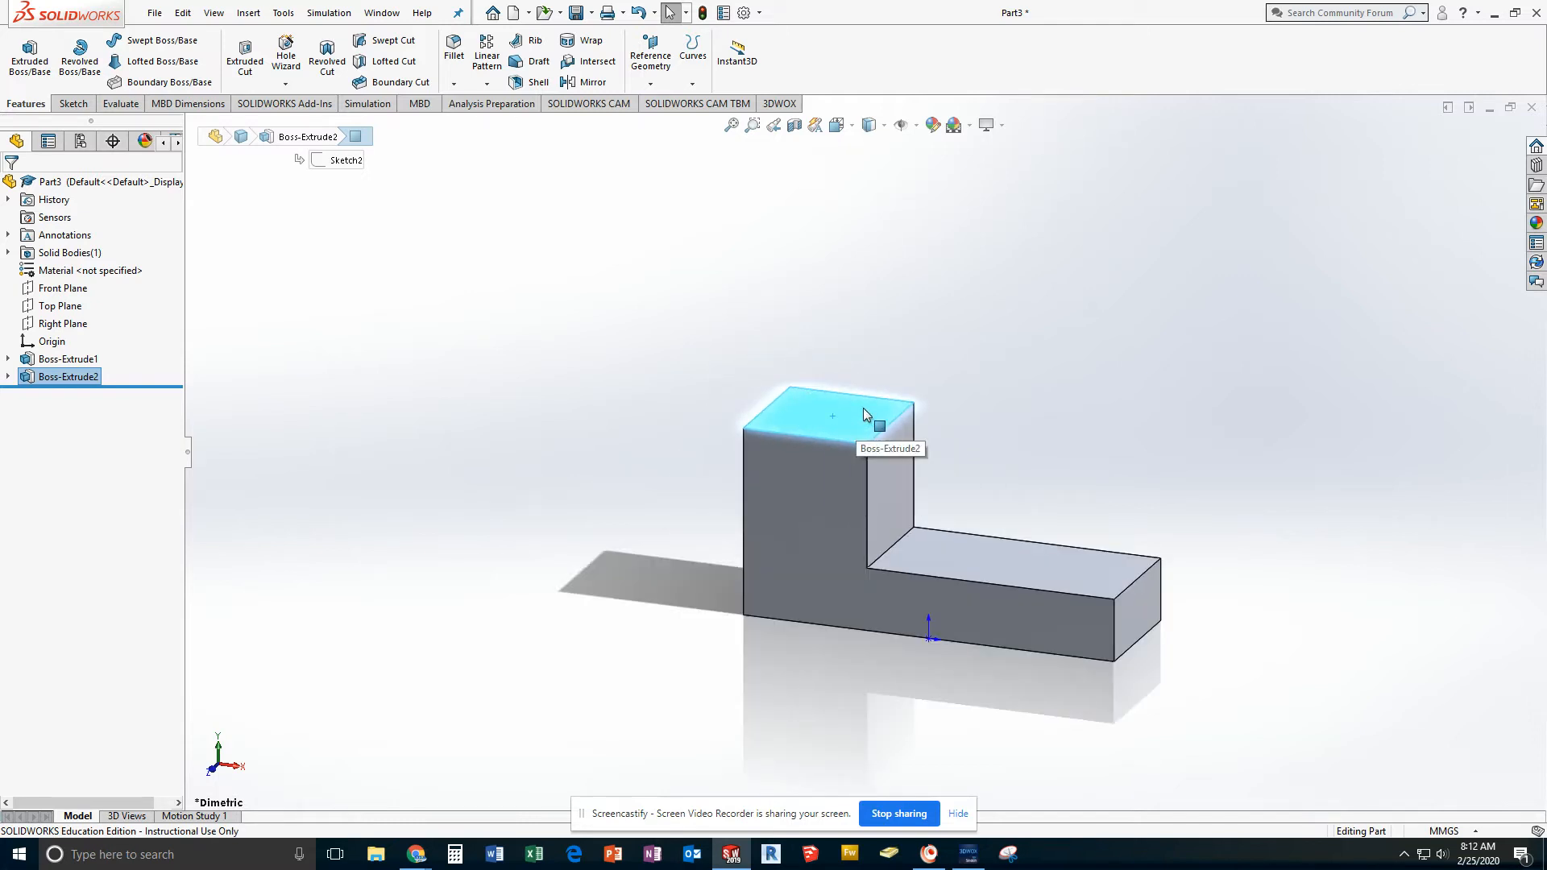
{"action": "key", "text": "ctrl+8"}
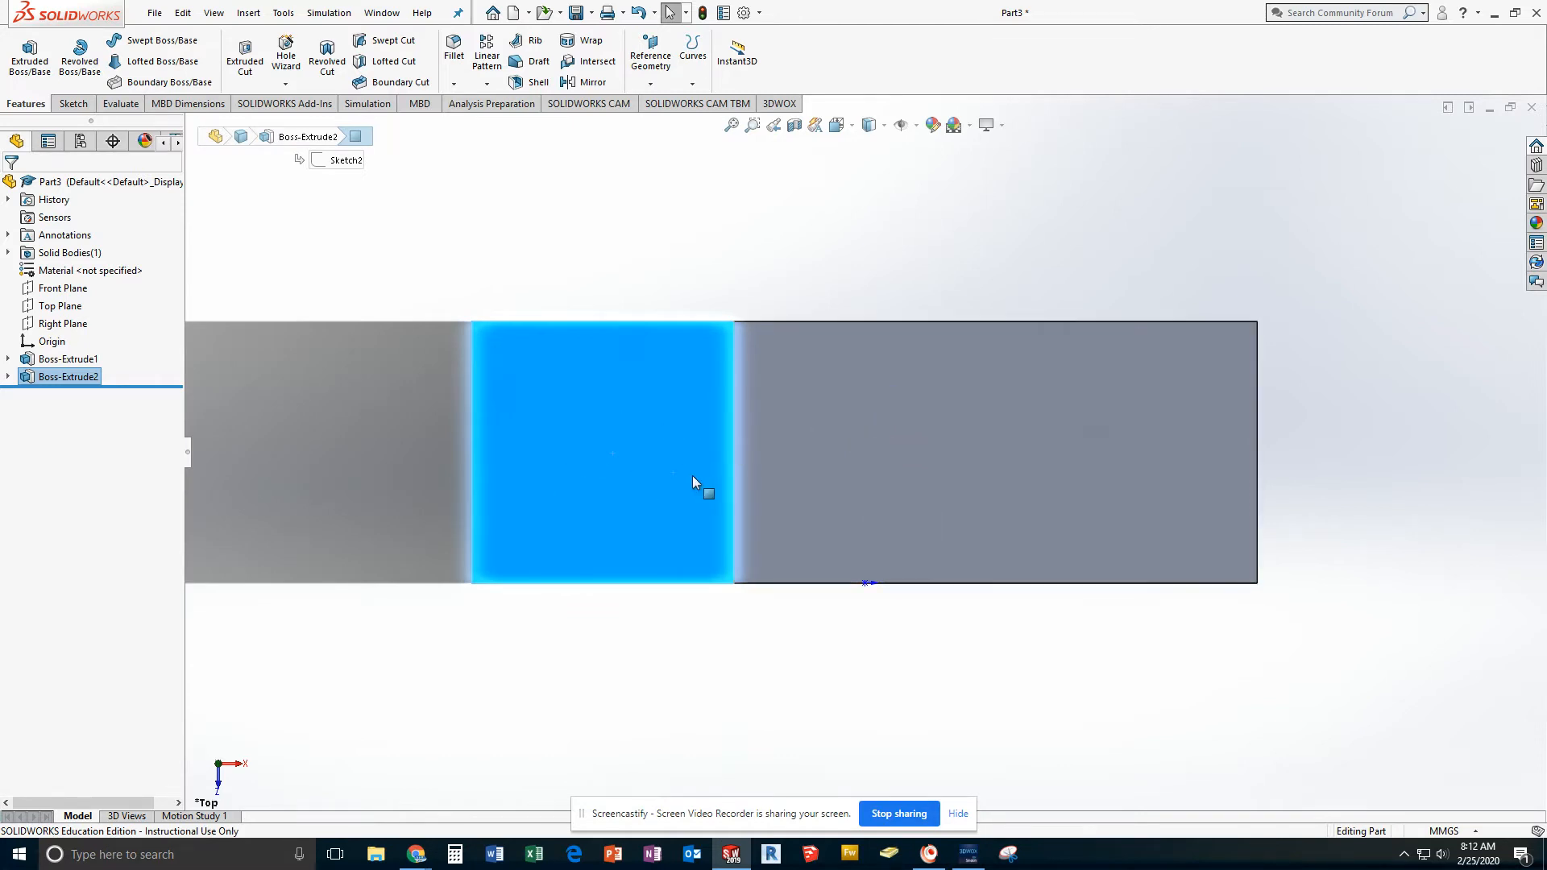
{"action": "left_click", "coordinate": [72, 103]}
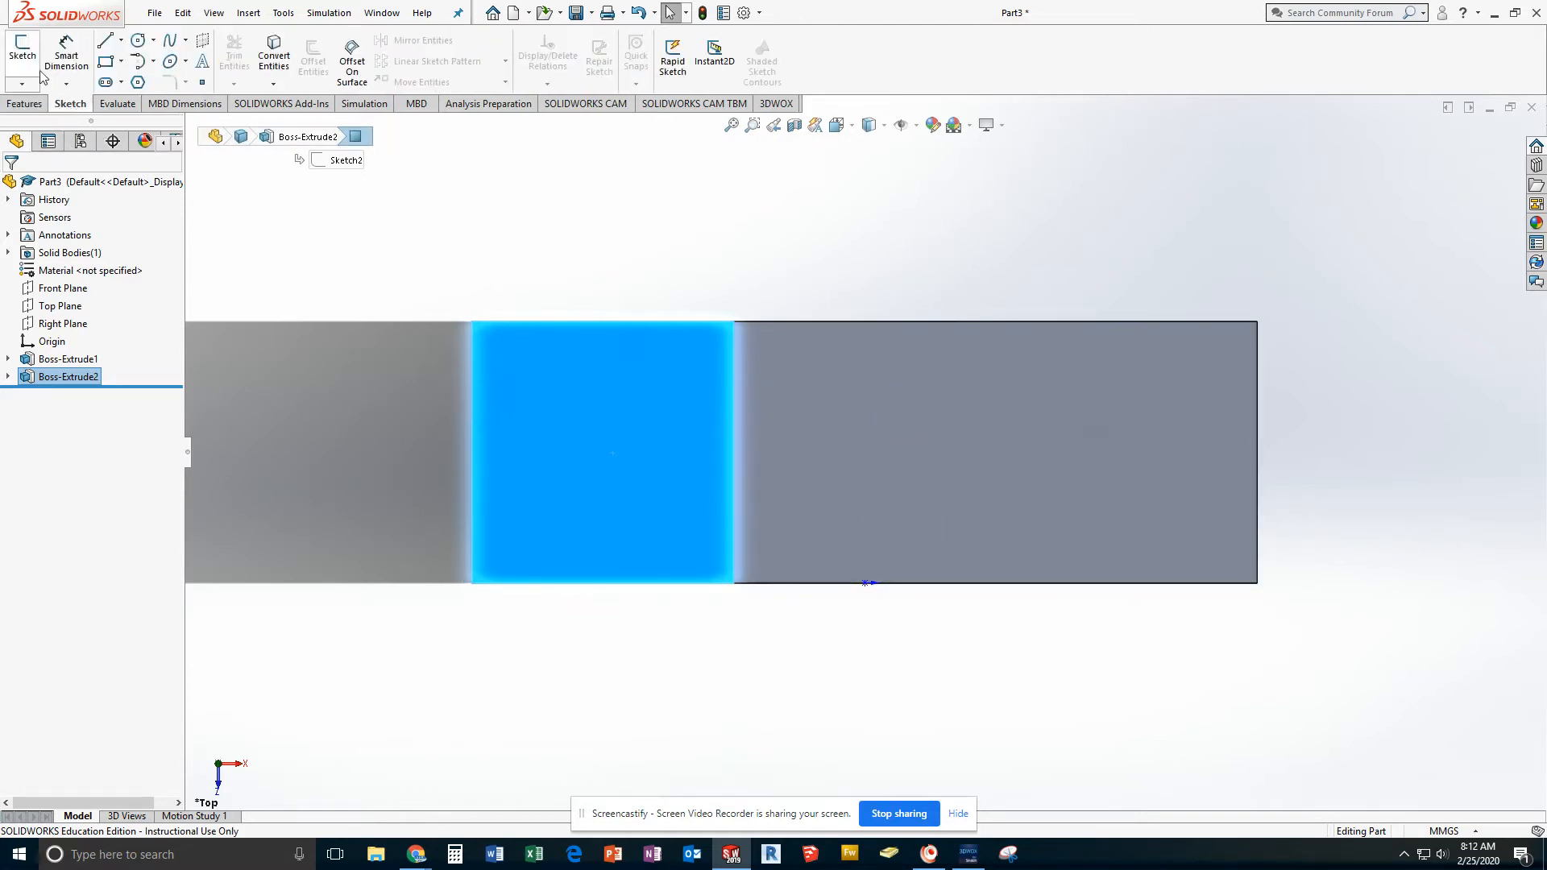
{"action": "left_click", "coordinate": [26, 58]}
{"action": "left_click", "coordinate": [138, 39]}
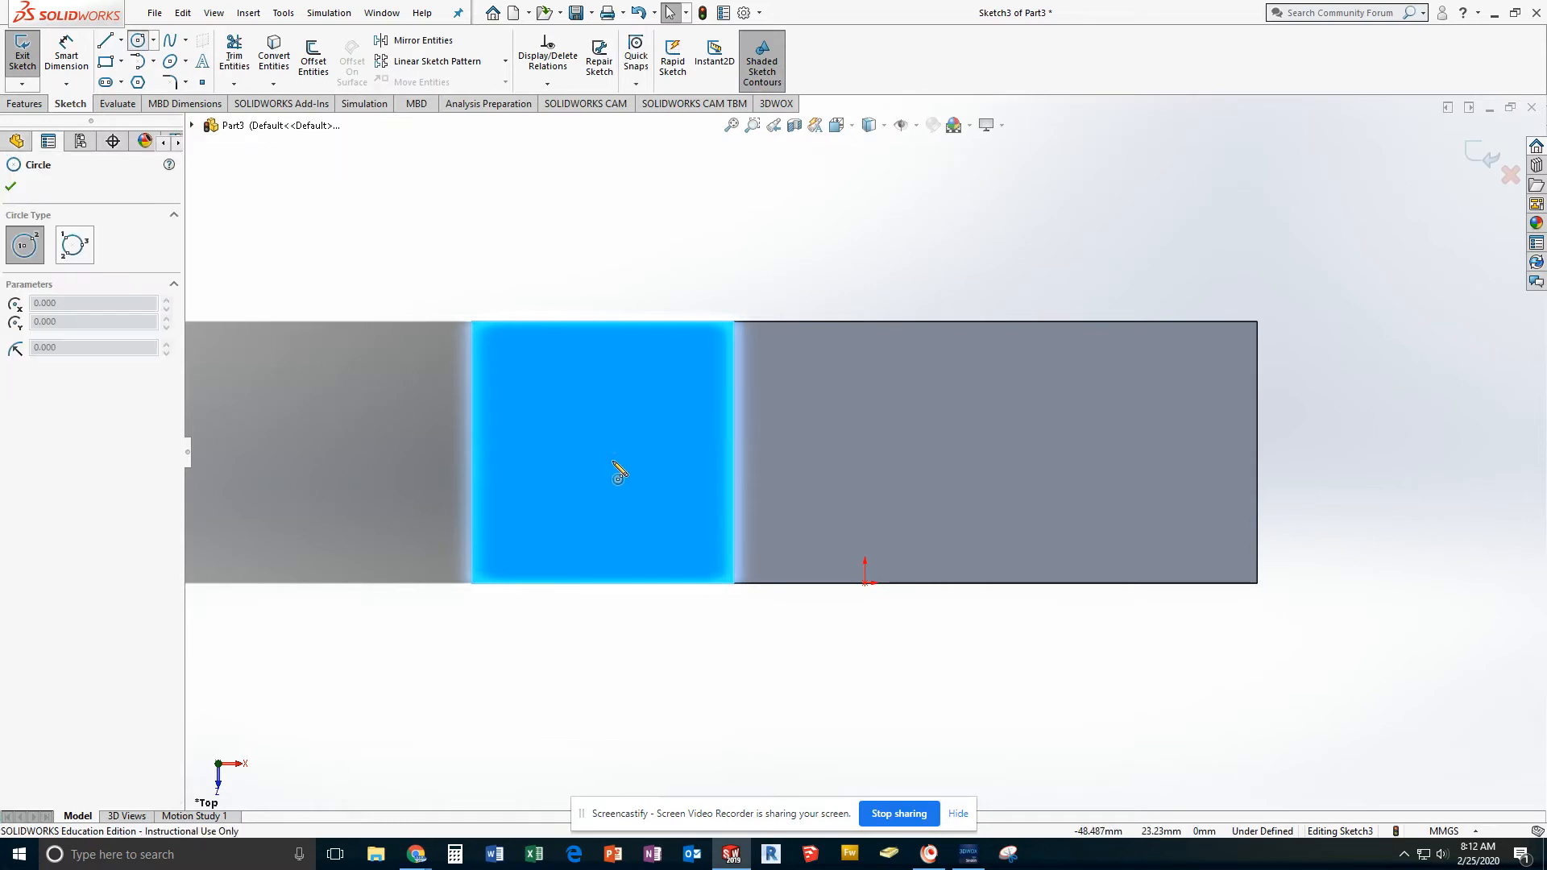
{"action": "left_click", "coordinate": [589, 456]}
{"action": "left_click", "coordinate": [618, 426]}
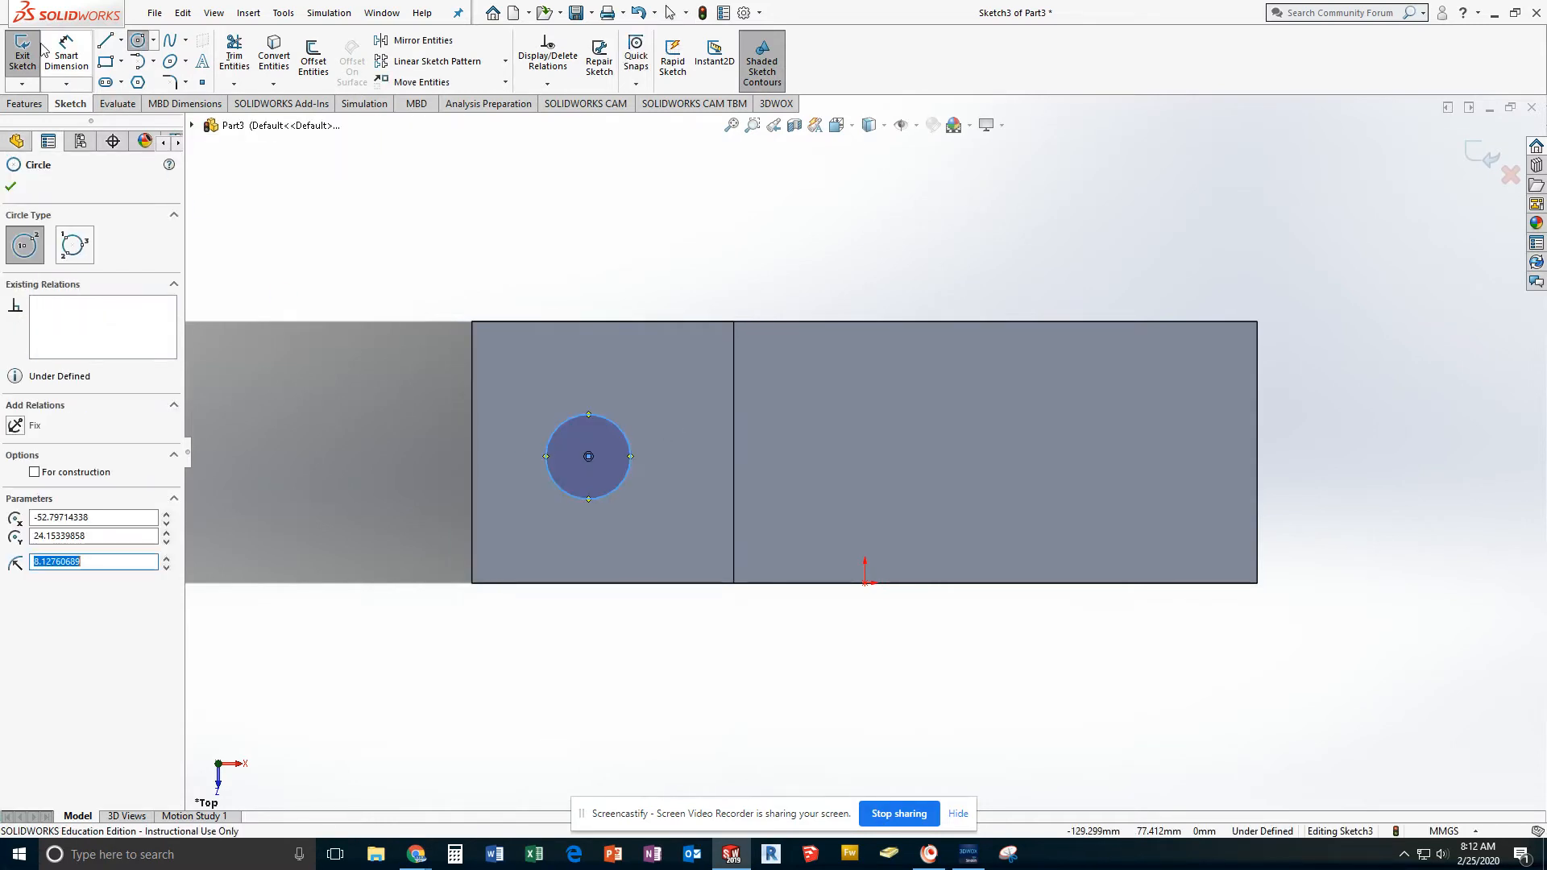
{"action": "left_click", "coordinate": [81, 58]}
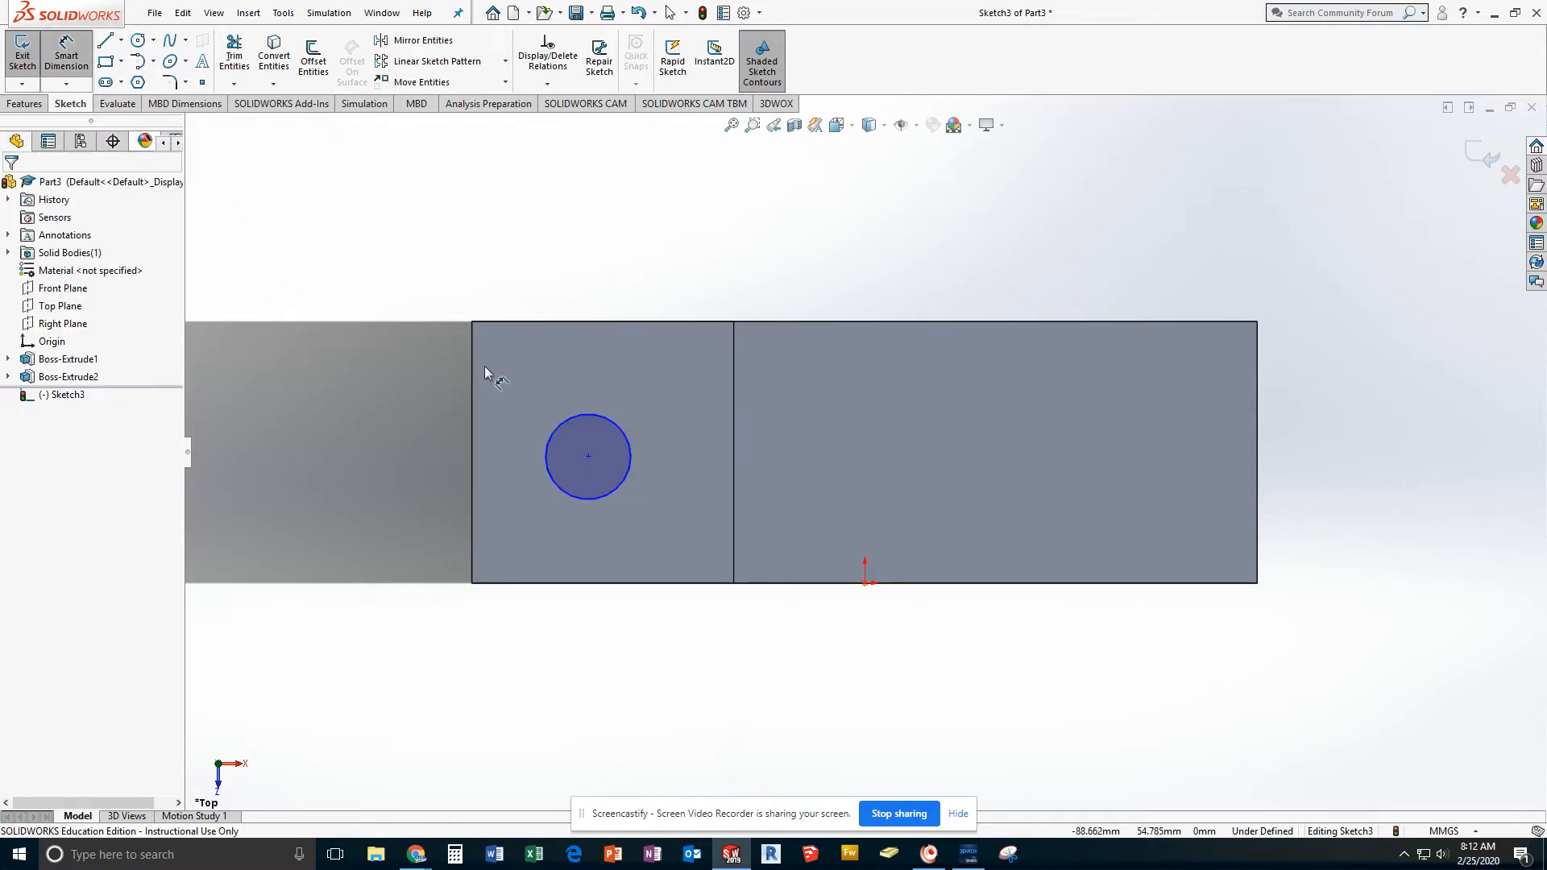
{"action": "left_click", "coordinate": [630, 471]}
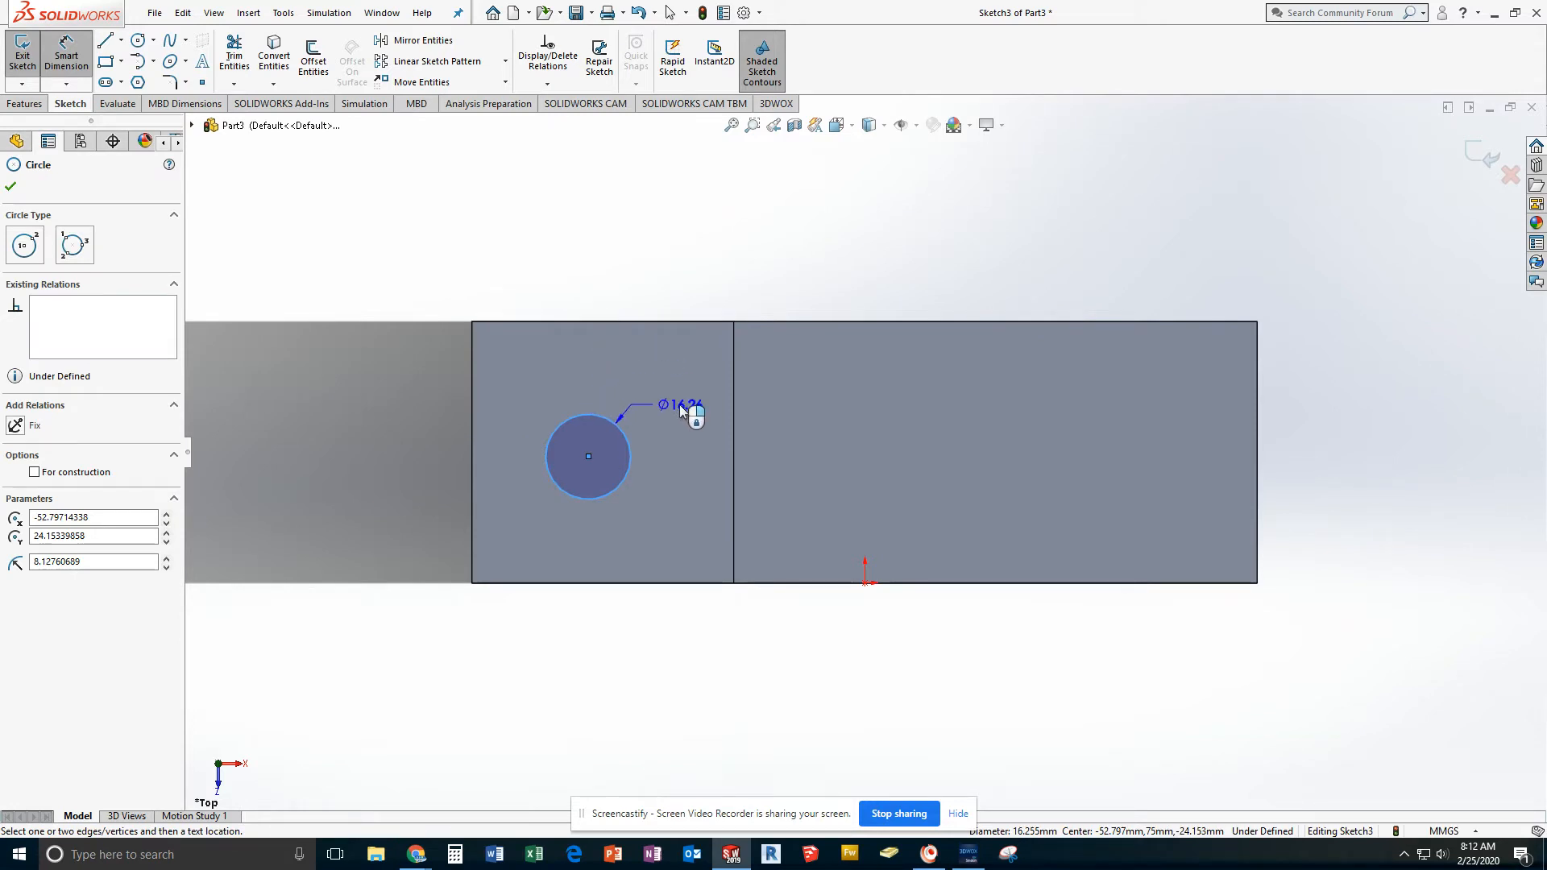
{"action": "key", "text": "Escape"}
{"action": "left_click", "coordinate": [620, 426]}
{"action": "key", "text": "Delete"}
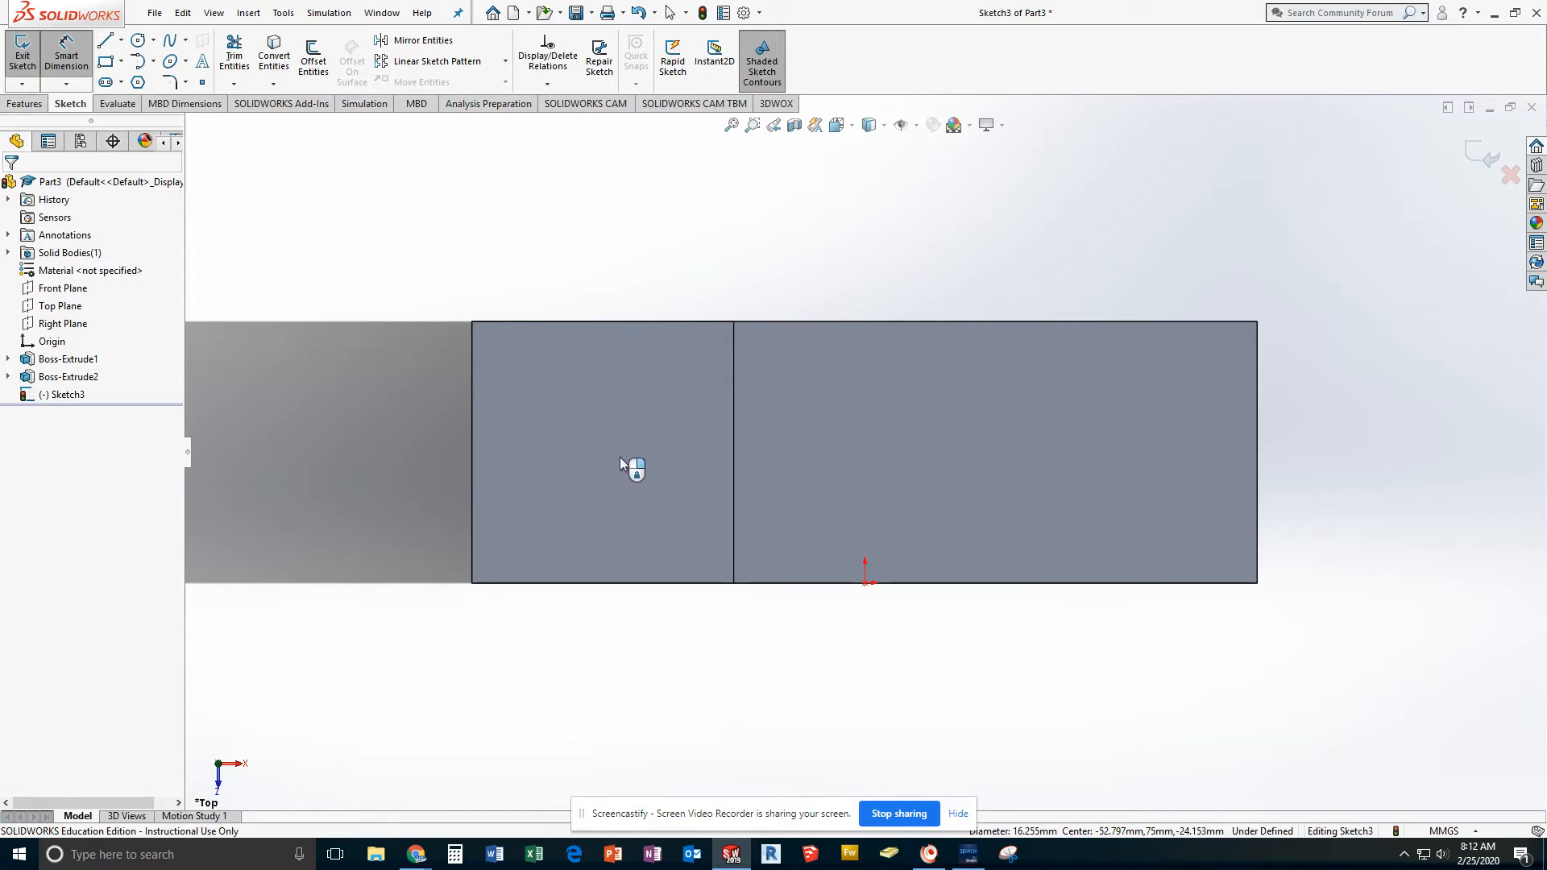
Draw a horizontal centerline across the raised boss's top face, joining the midpoints of its two opposite side edges
{"action": "left_click", "coordinate": [122, 42]}
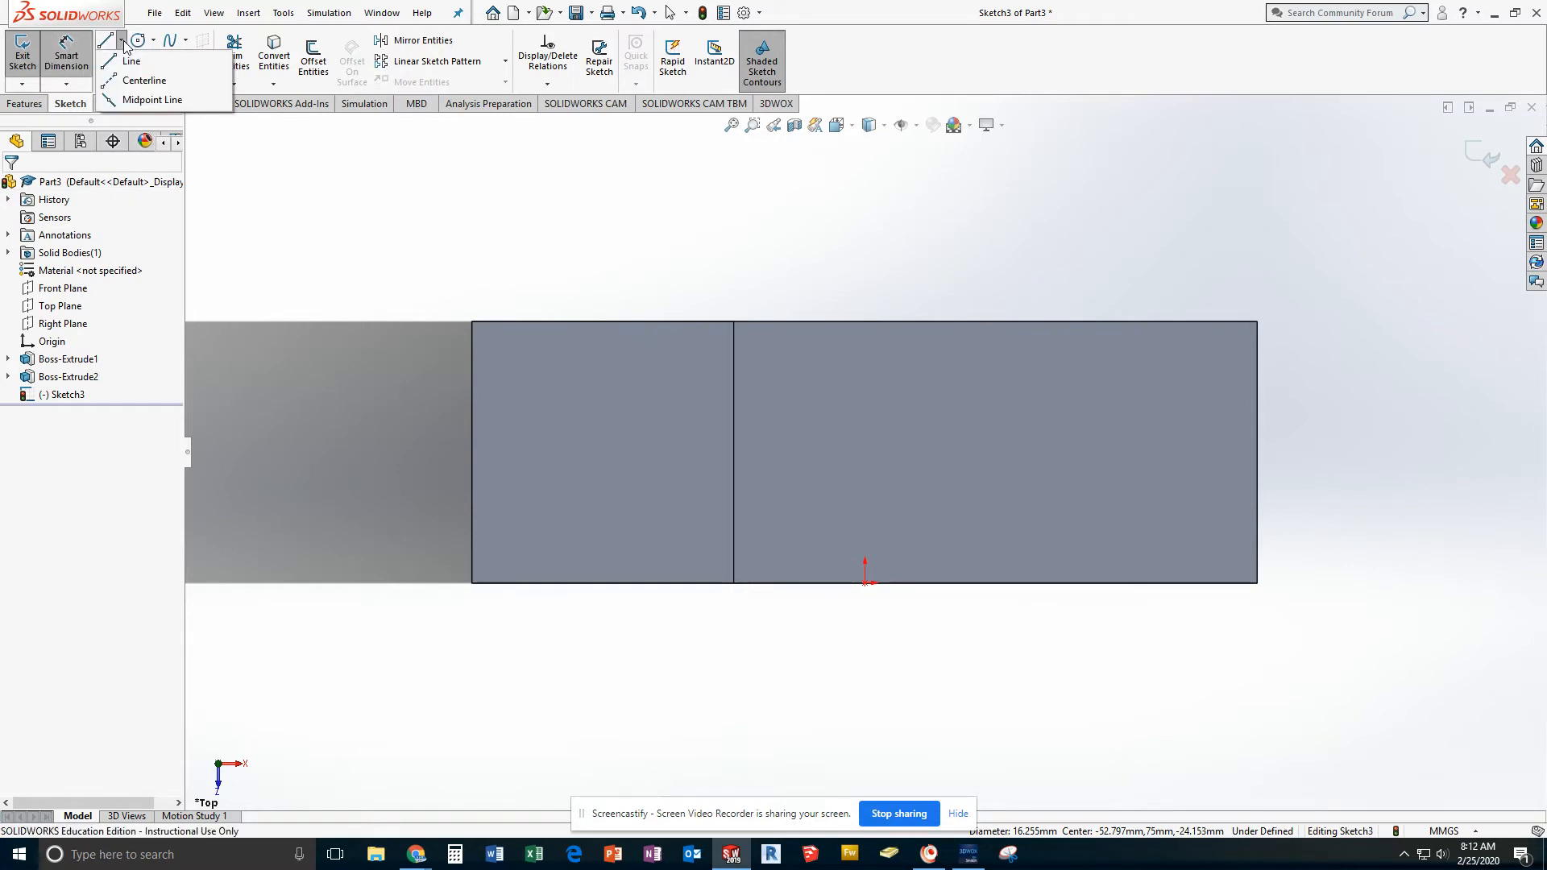
{"action": "left_click", "coordinate": [139, 84]}
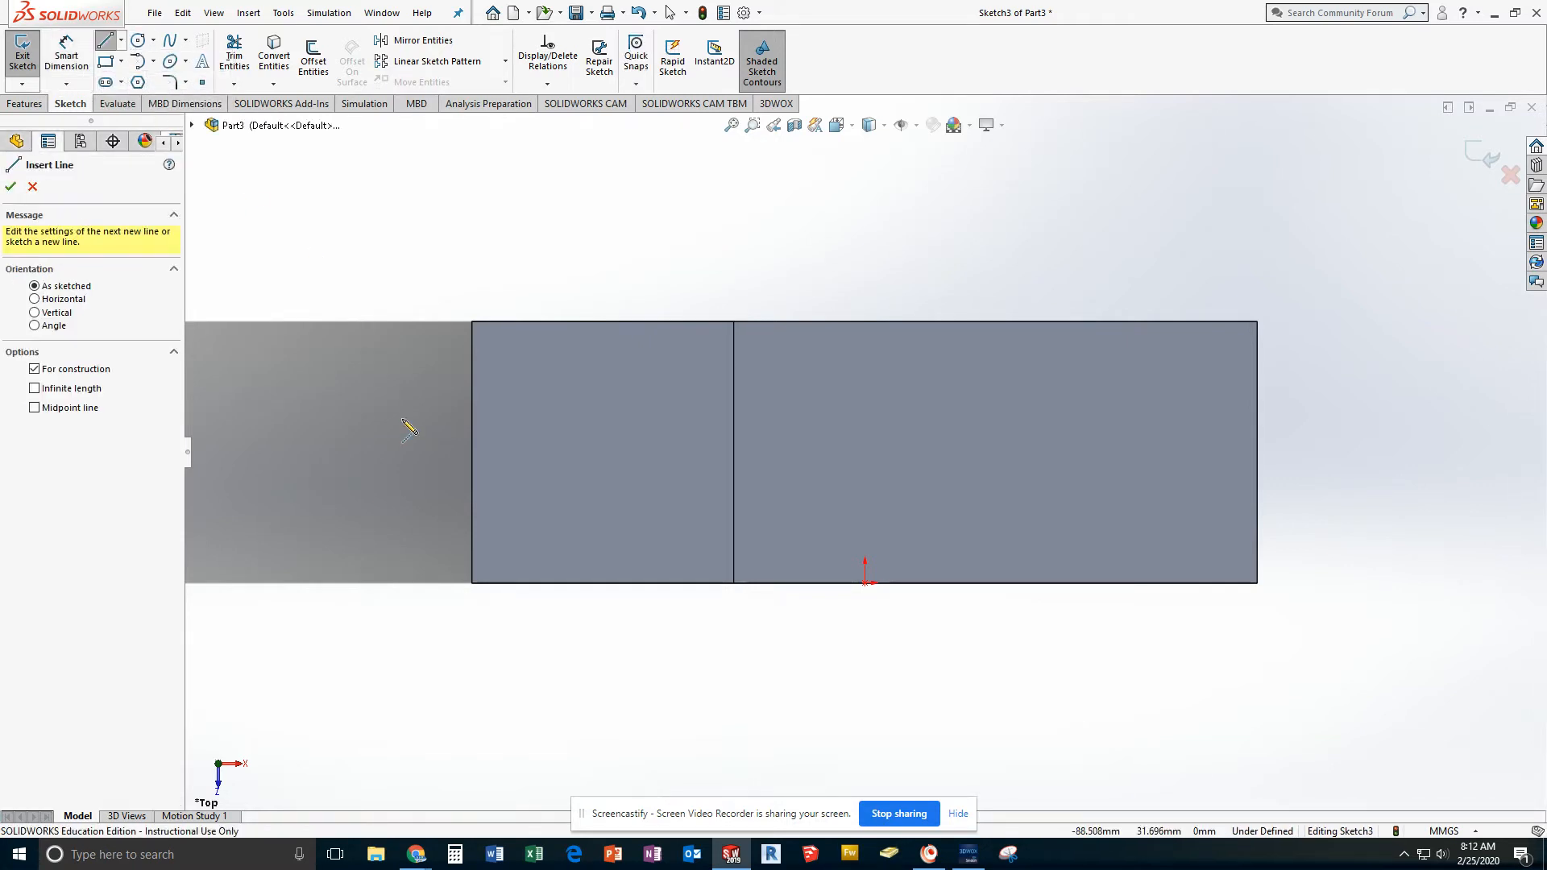
{"action": "left_click", "coordinate": [471, 452]}
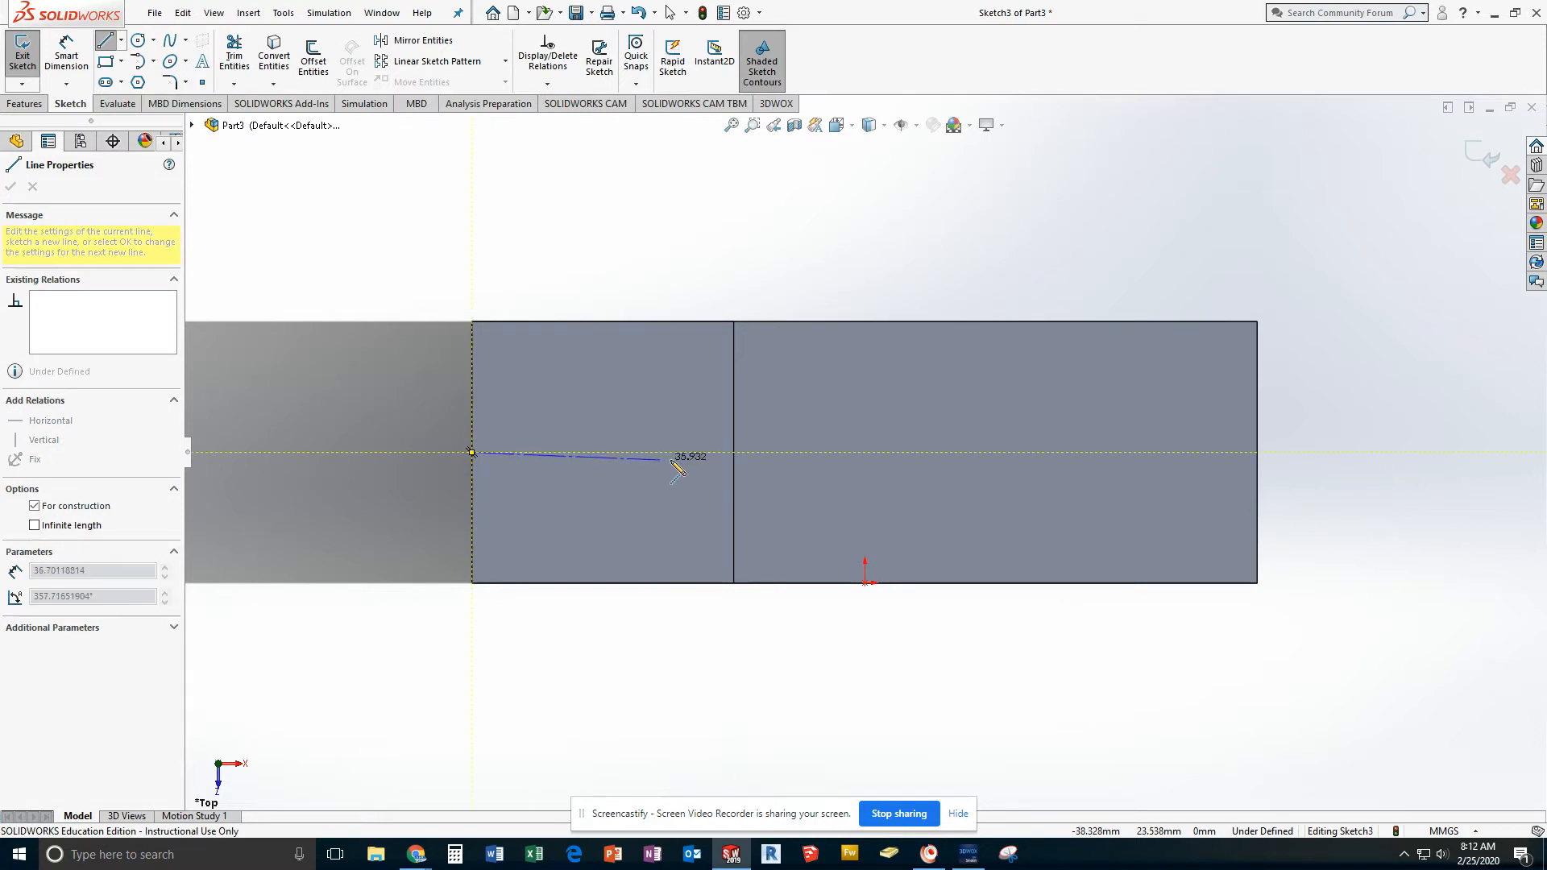
{"action": "left_click", "coordinate": [733, 452]}
{"action": "key", "text": "Escape"}
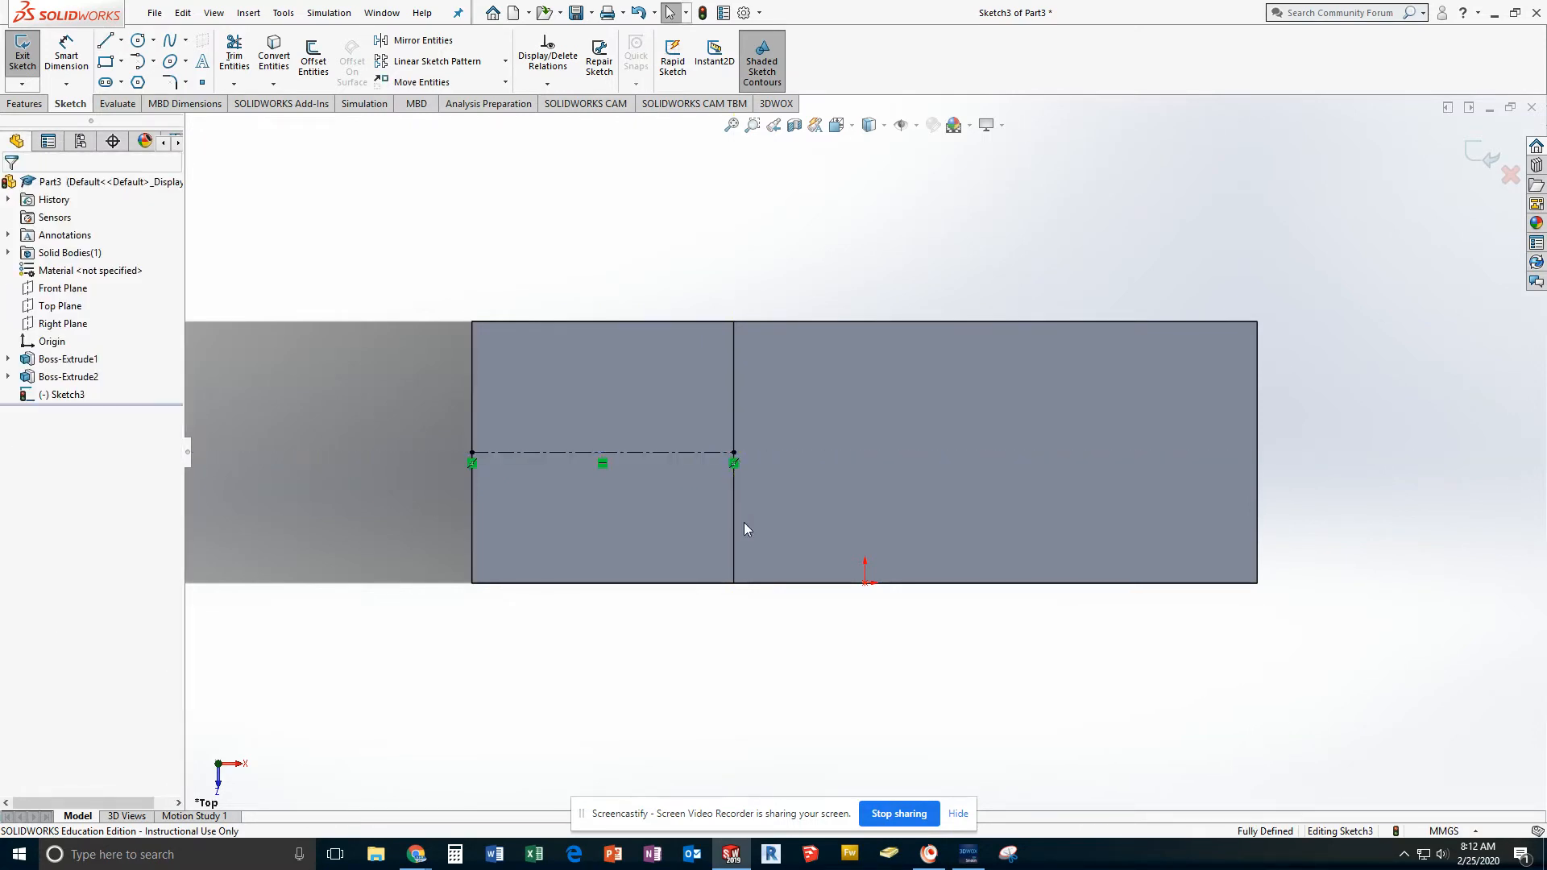
Sketch a circle about 27 mm in diameter centred on the midpoint of the centerline
{"action": "left_click", "coordinate": [138, 39]}
{"action": "left_click", "coordinate": [603, 452]}
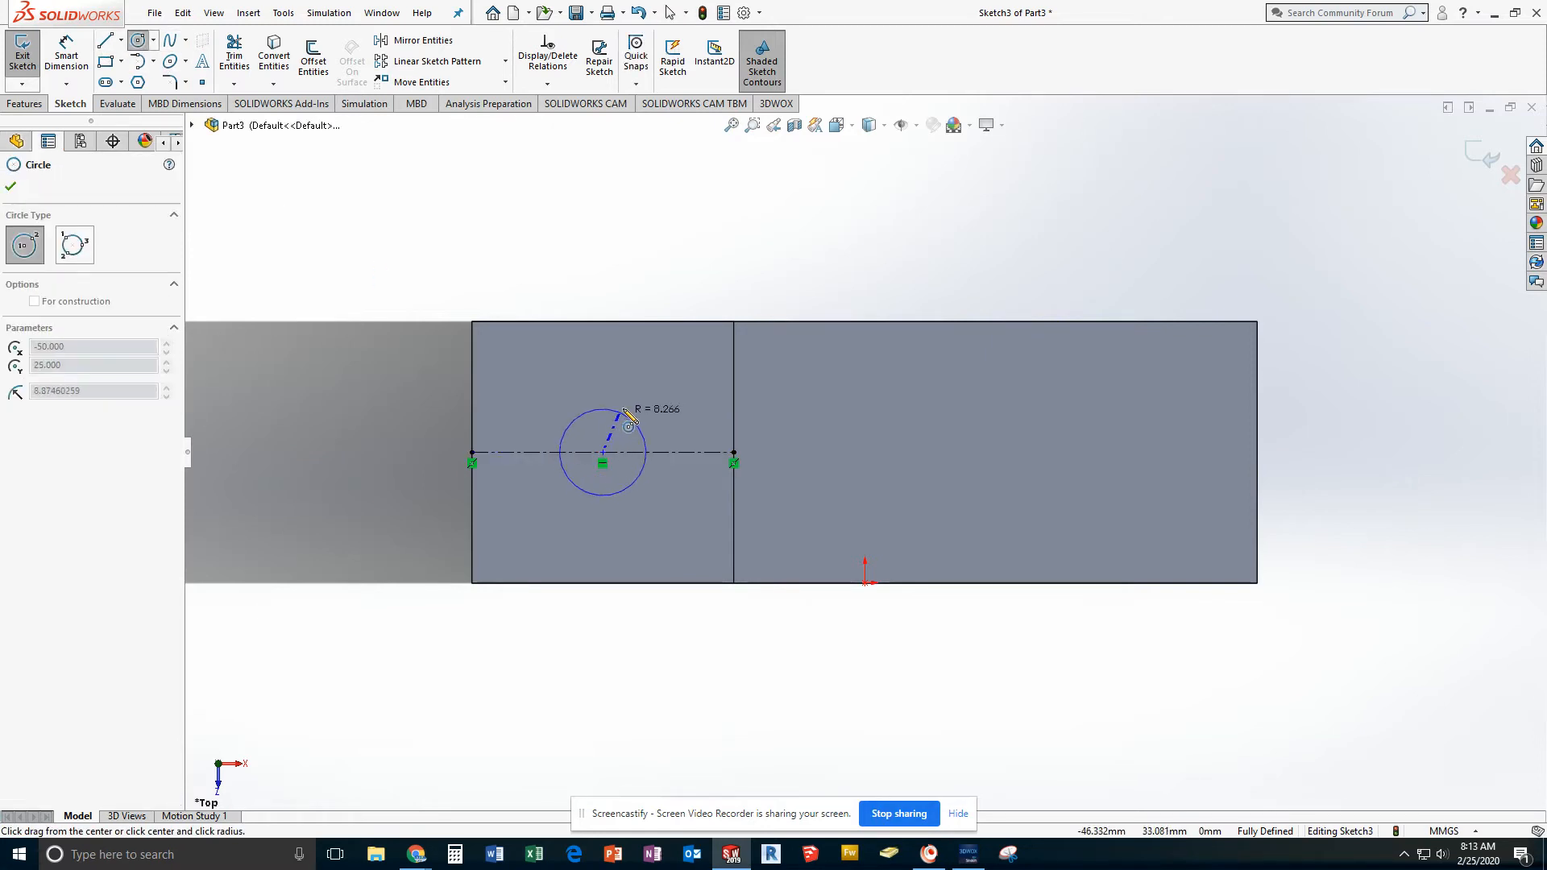
{"action": "left_click", "coordinate": [534, 461]}
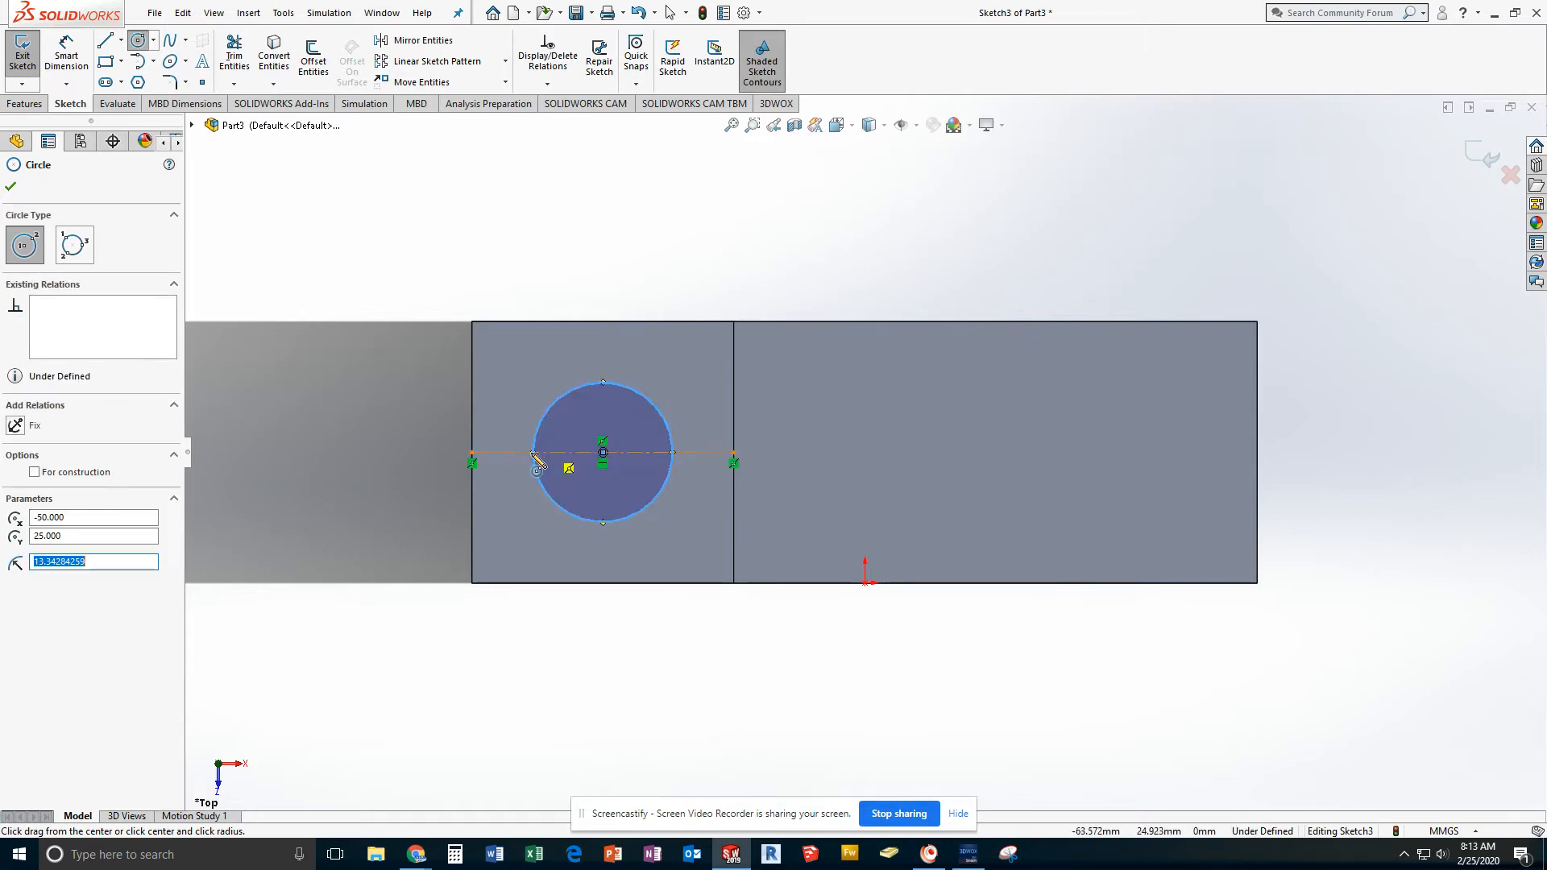
Dimension the circle with a diameter of 20 mm and finish the sketch
{"action": "left_click", "coordinate": [69, 53]}
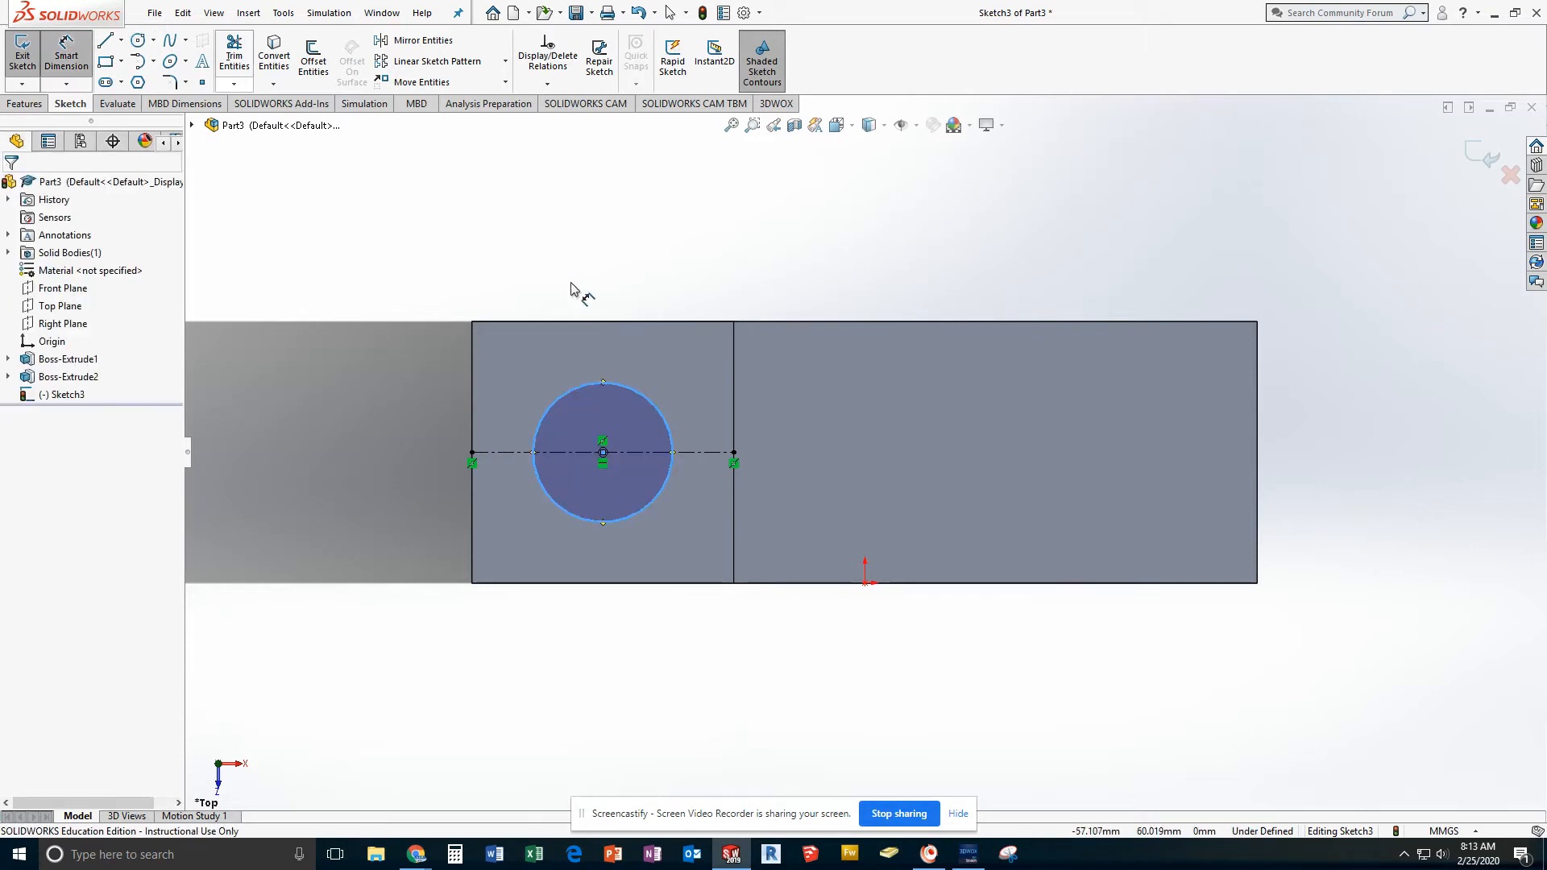
{"action": "left_click", "coordinate": [564, 394]}
{"action": "left_click", "coordinate": [393, 304]}
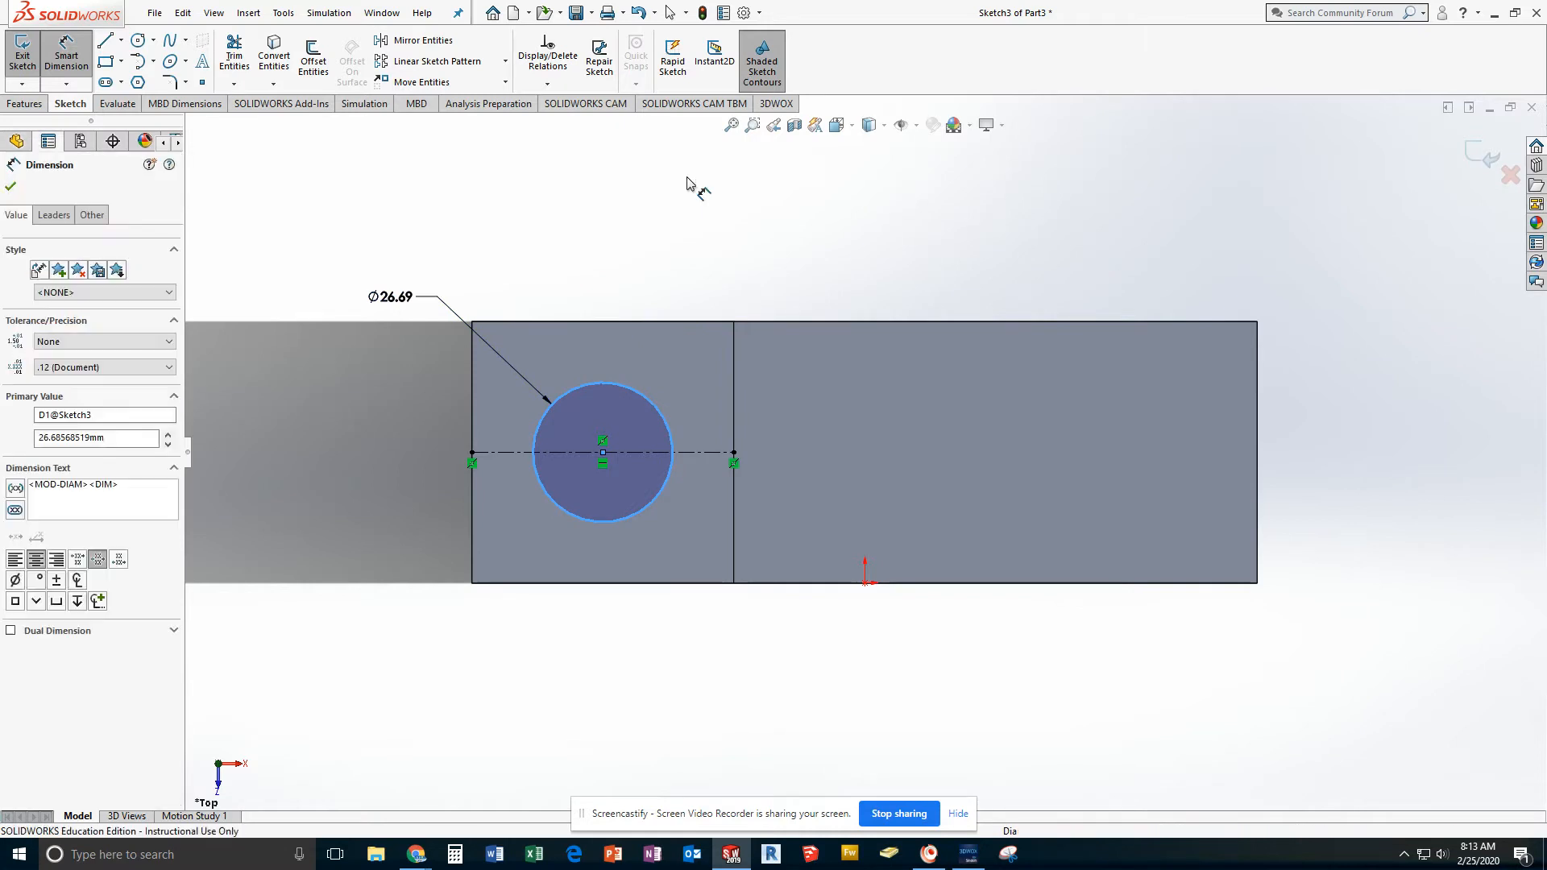
{"action": "type", "text": "20"}
{"action": "key", "text": "Return"}
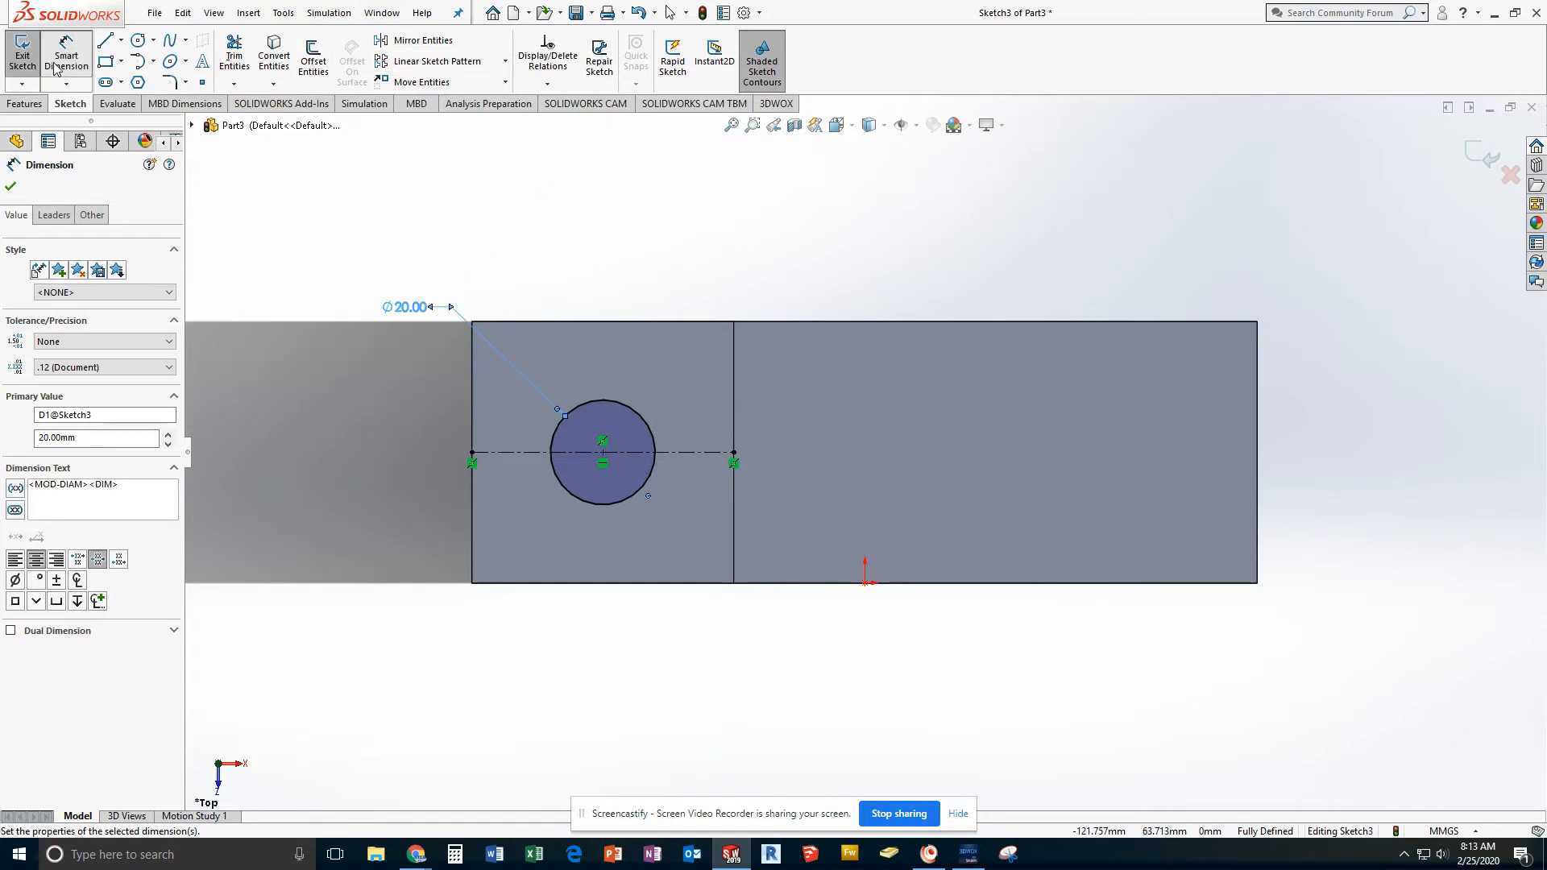
{"action": "left_click", "coordinate": [32, 79]}
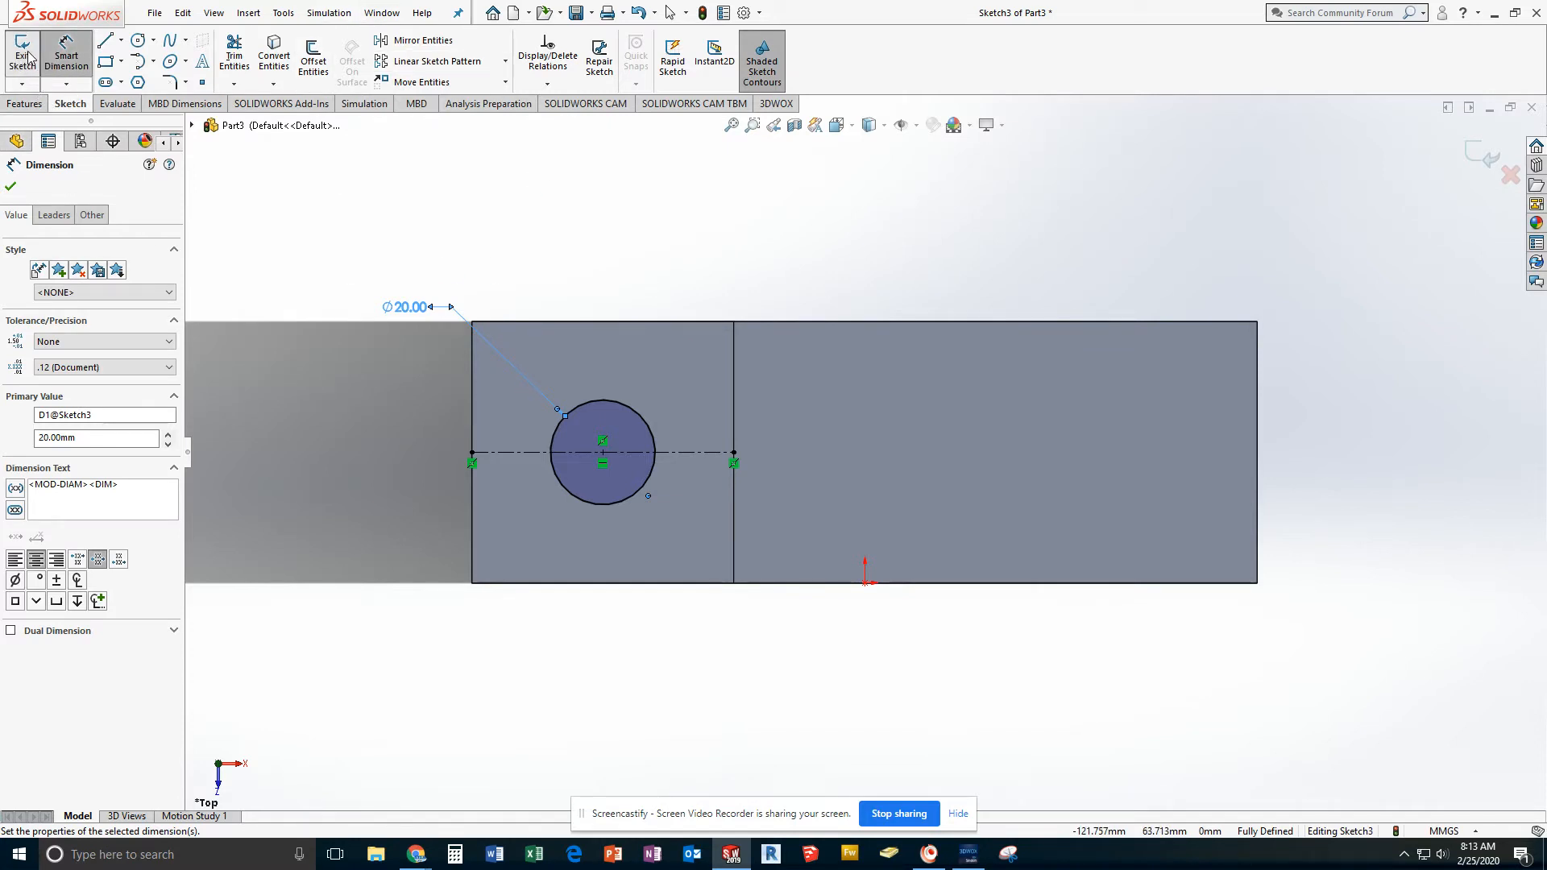
Extrude the circle upward from the raised boss's top face as a boss with a blind depth of 20 mm
{"action": "left_click", "coordinate": [25, 104]}
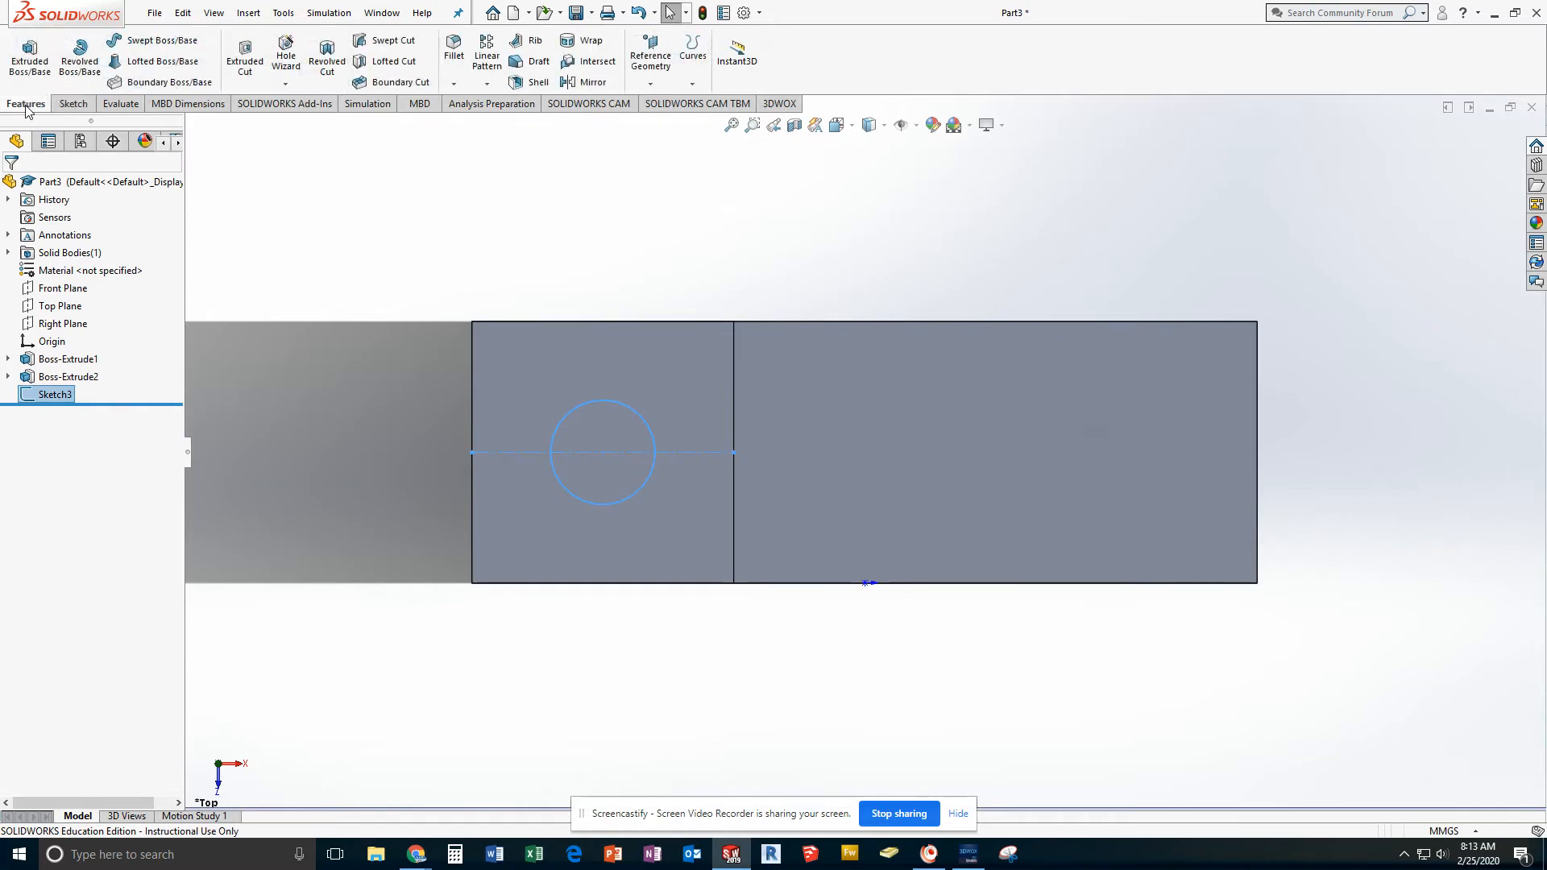
{"action": "left_click", "coordinate": [36, 71]}
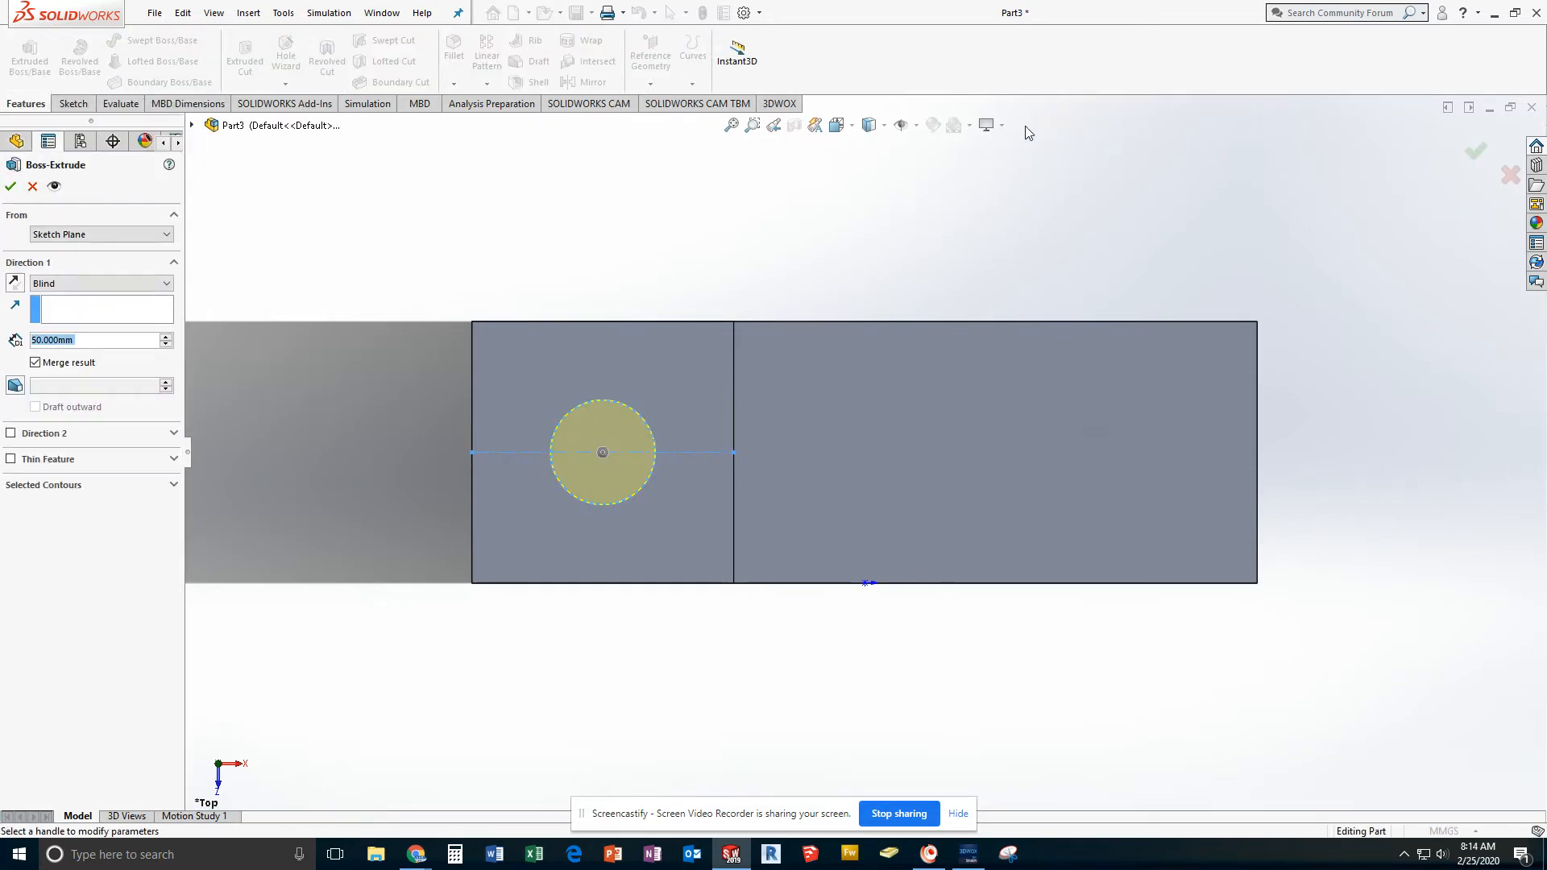
{"action": "left_click", "coordinate": [838, 125]}
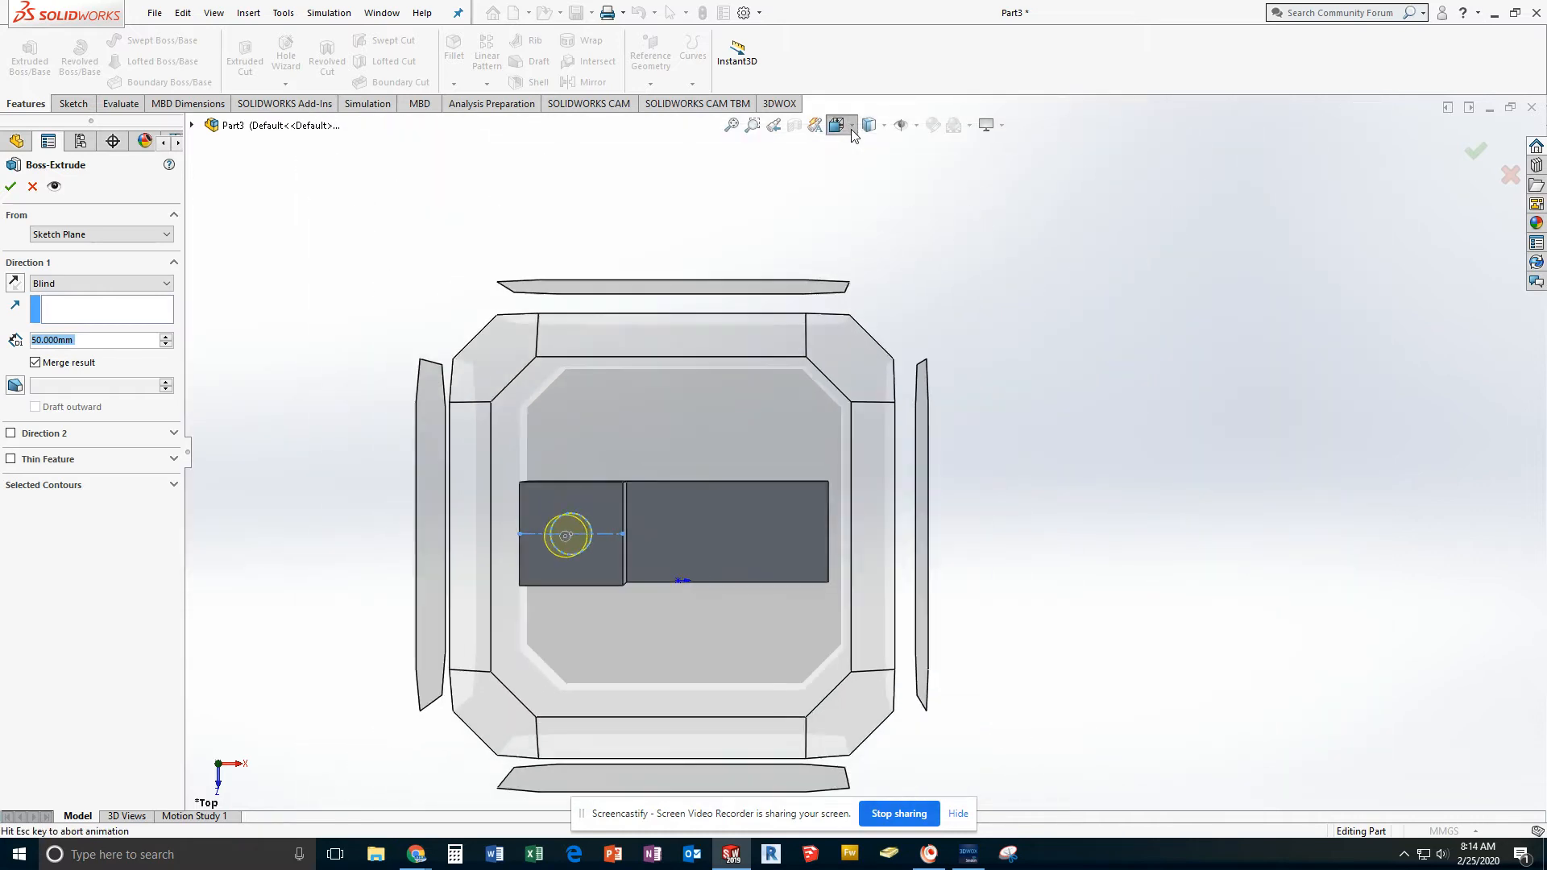
{"action": "mouse_move", "coordinate": [838, 129]}
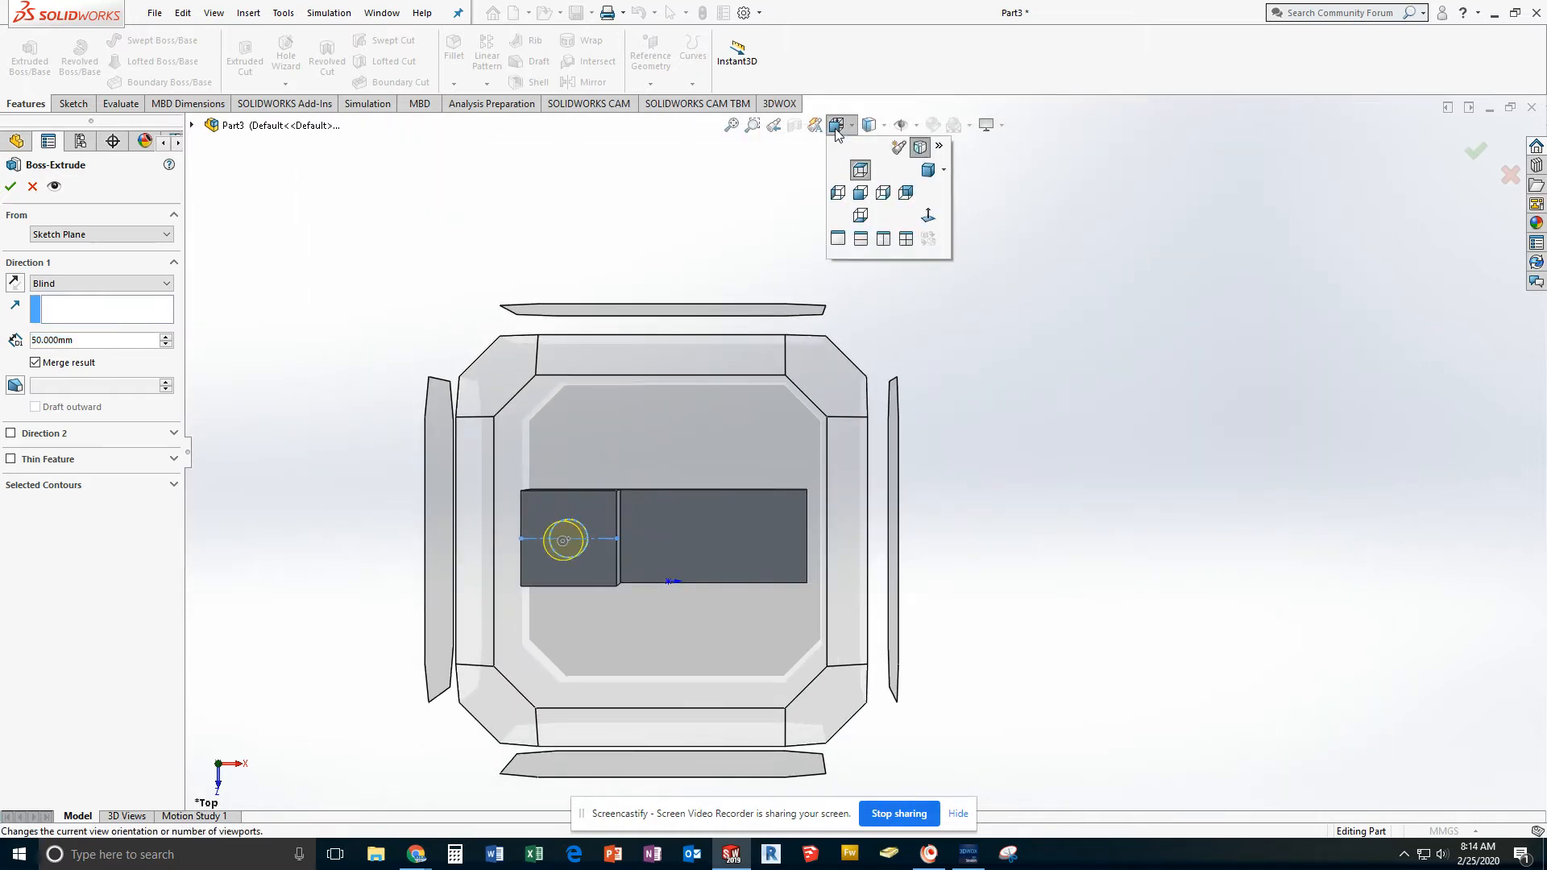
{"action": "left_click", "coordinate": [929, 172]}
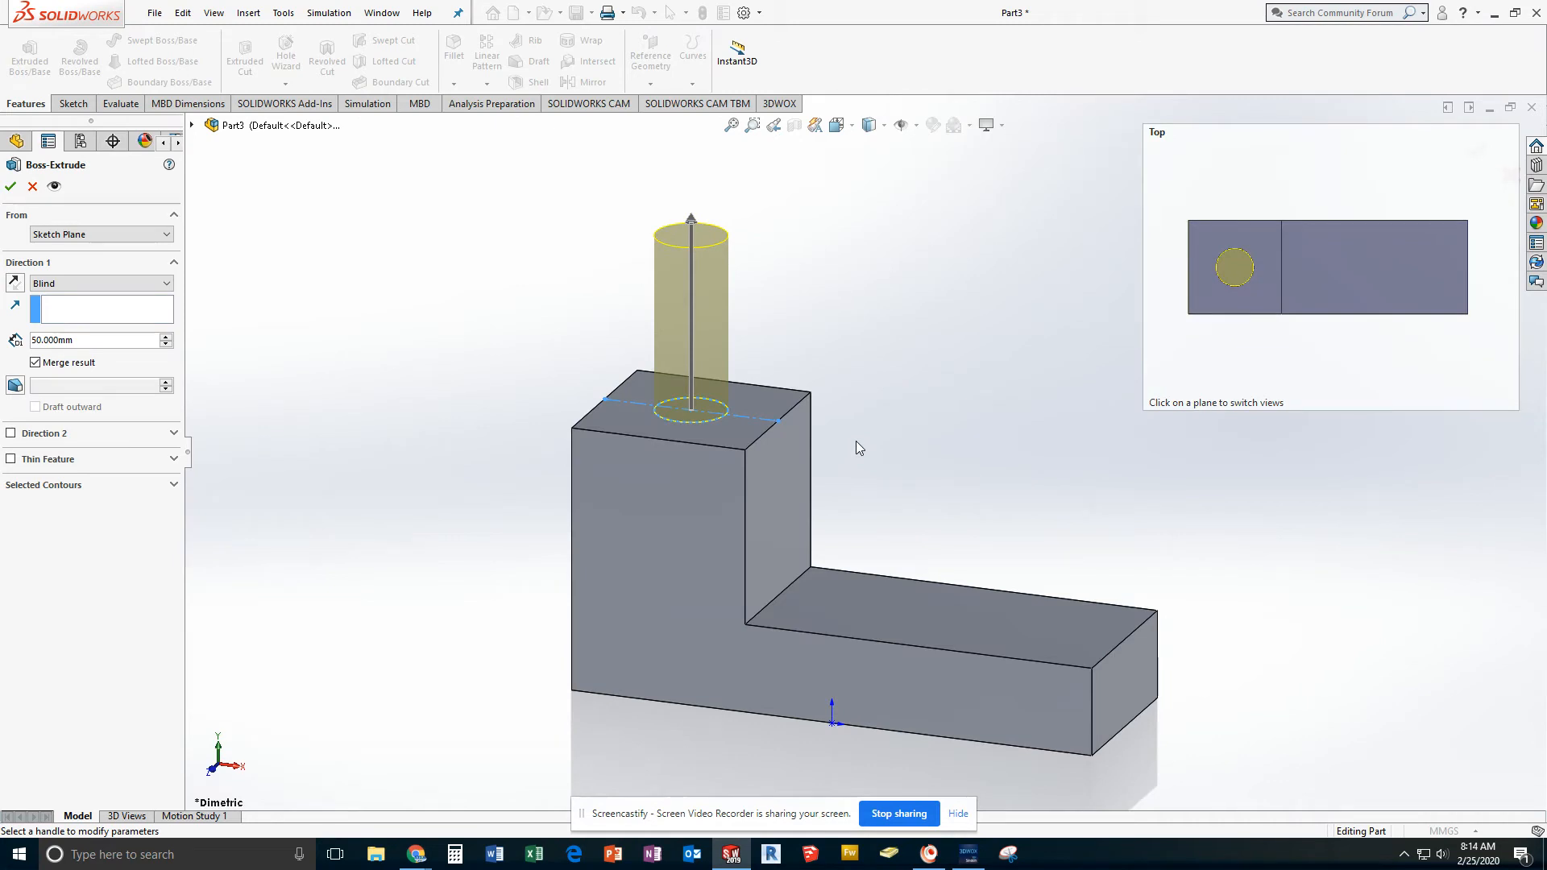
{"action": "left_click", "coordinate": [91, 339]}
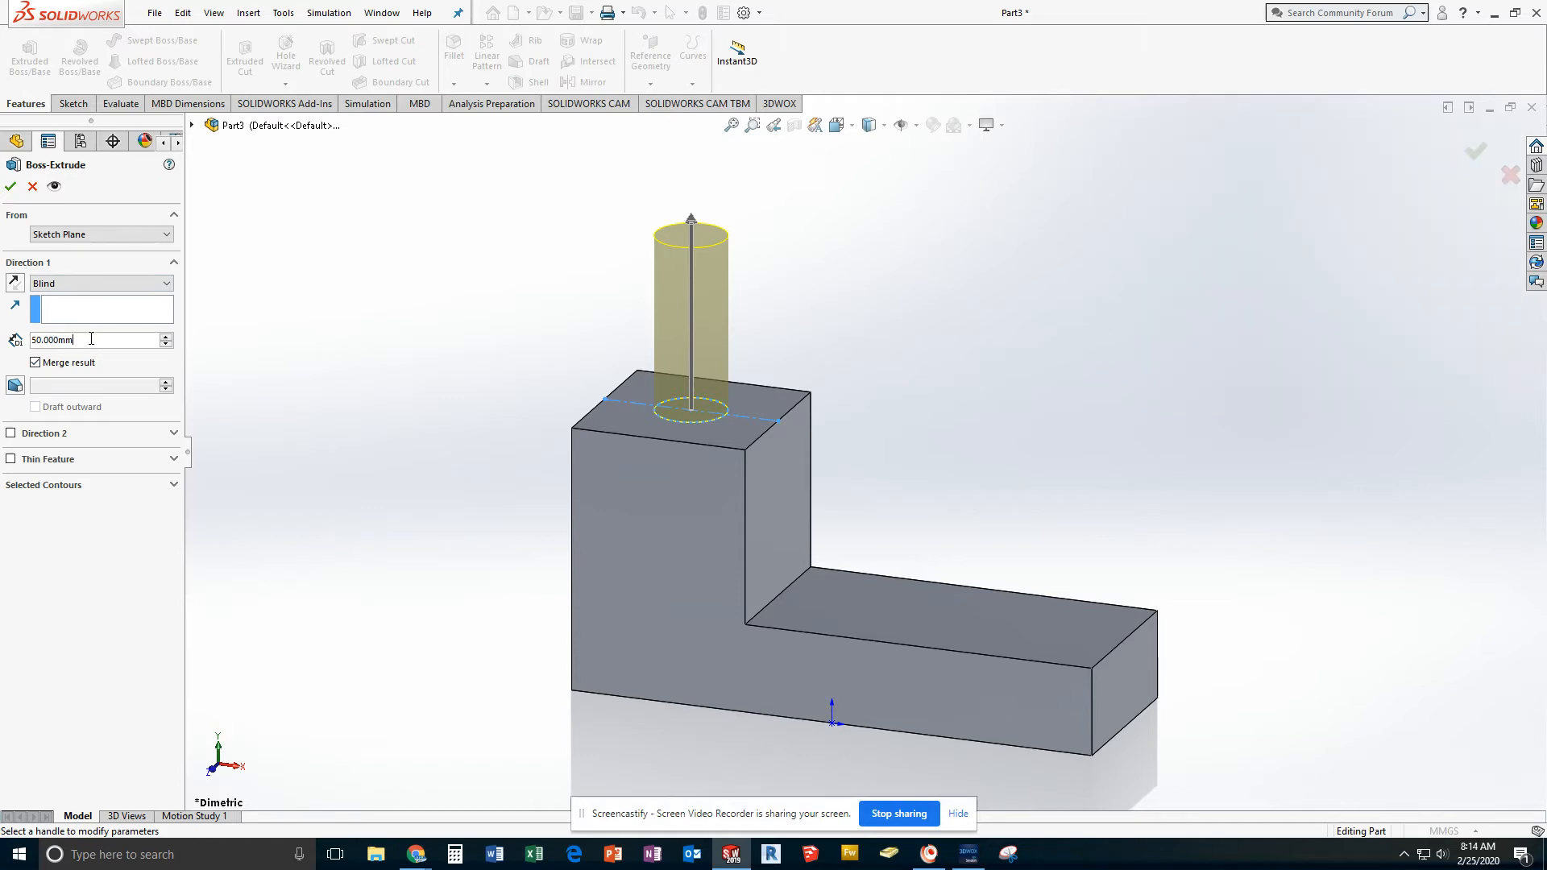
{"action": "left_click_drag", "start_coordinate": [95, 344], "coordinate": [3, 339]}
{"action": "type", "text": "20"}
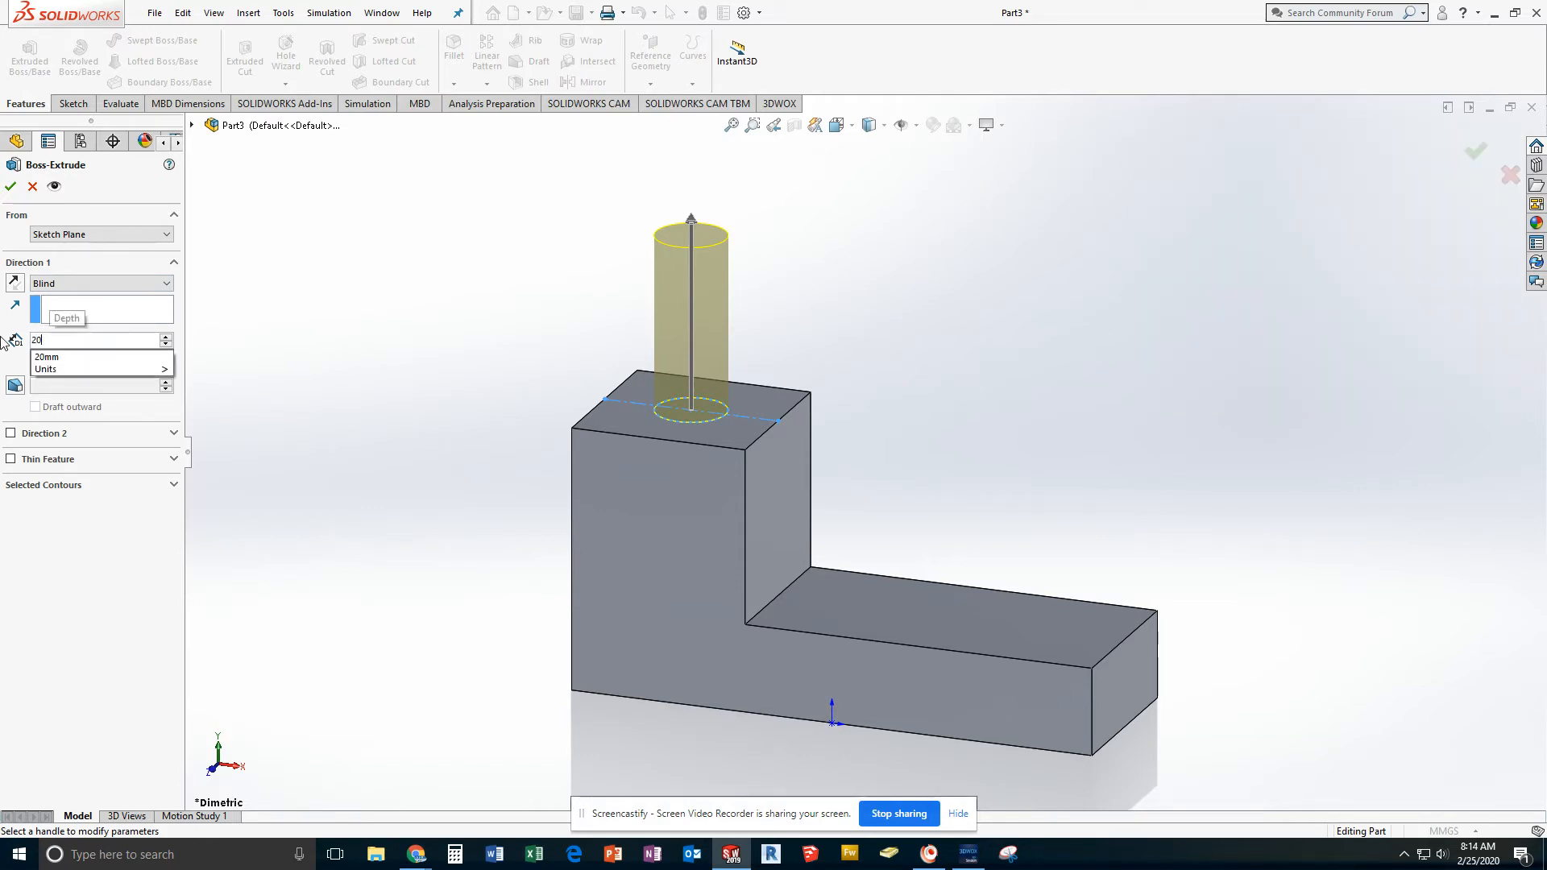
{"action": "key", "text": "Return"}
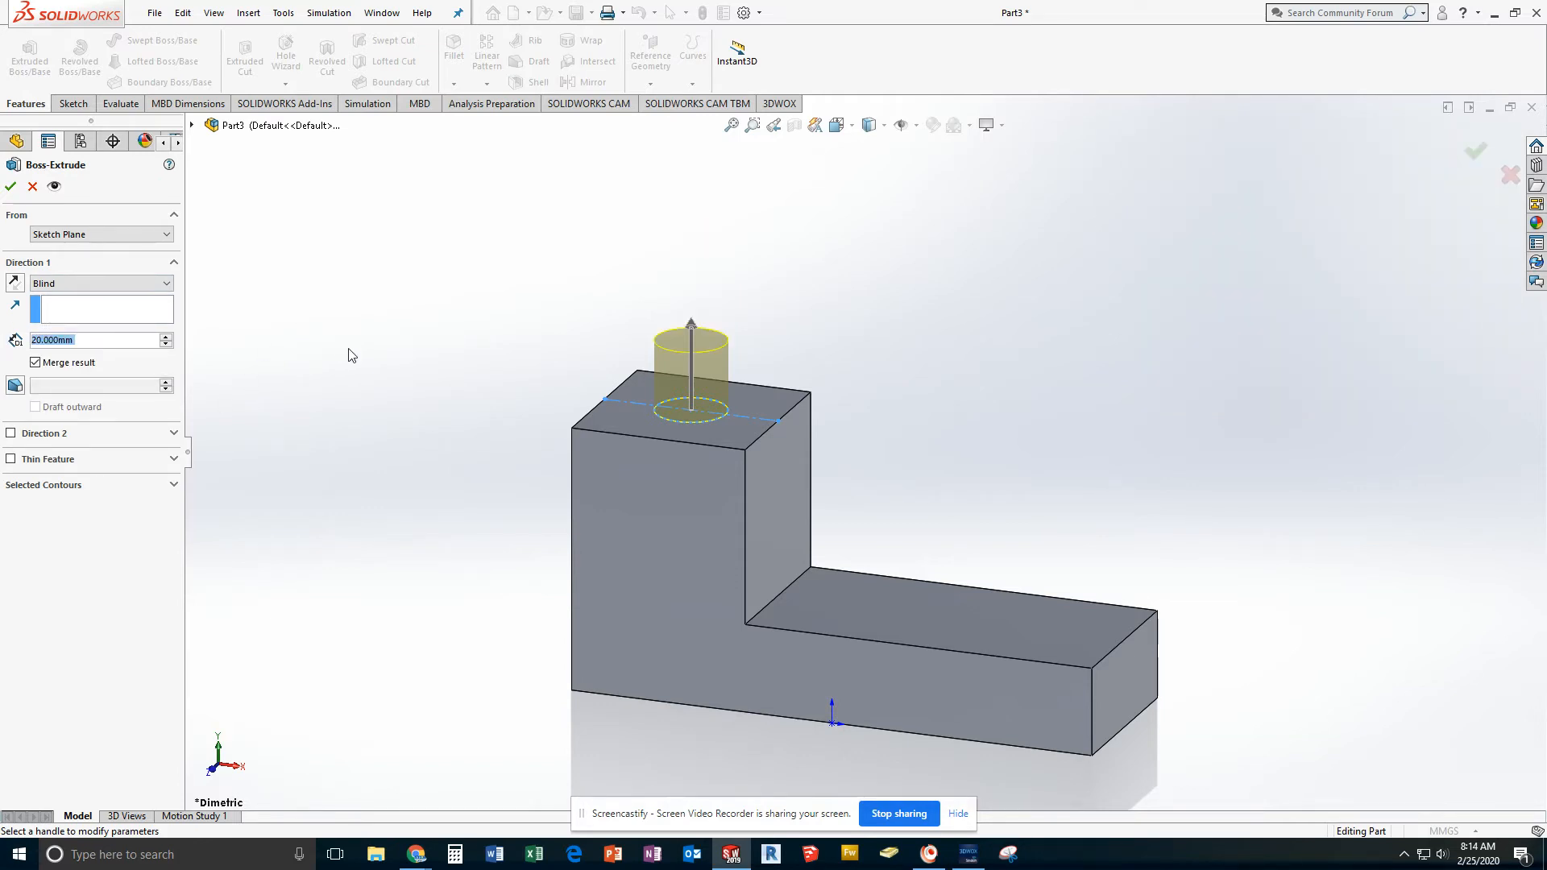
{"action": "left_click", "coordinate": [6, 189]}
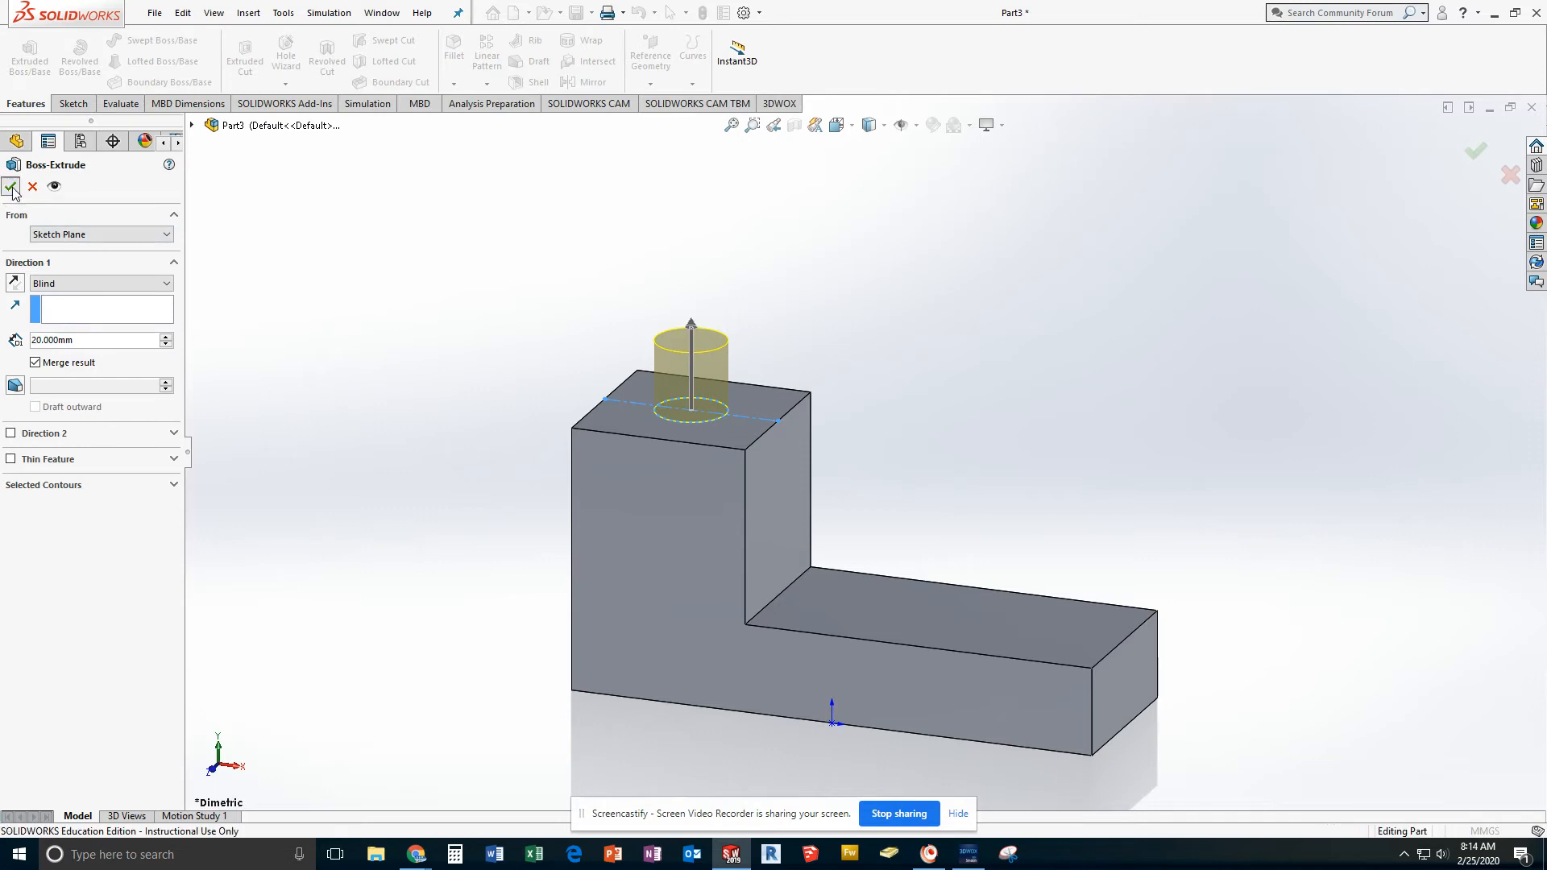
Sketch a circle about 15 mm in diameter on the part's front face, in the upper half of the tall block
{"action": "left_click", "coordinate": [653, 538]}
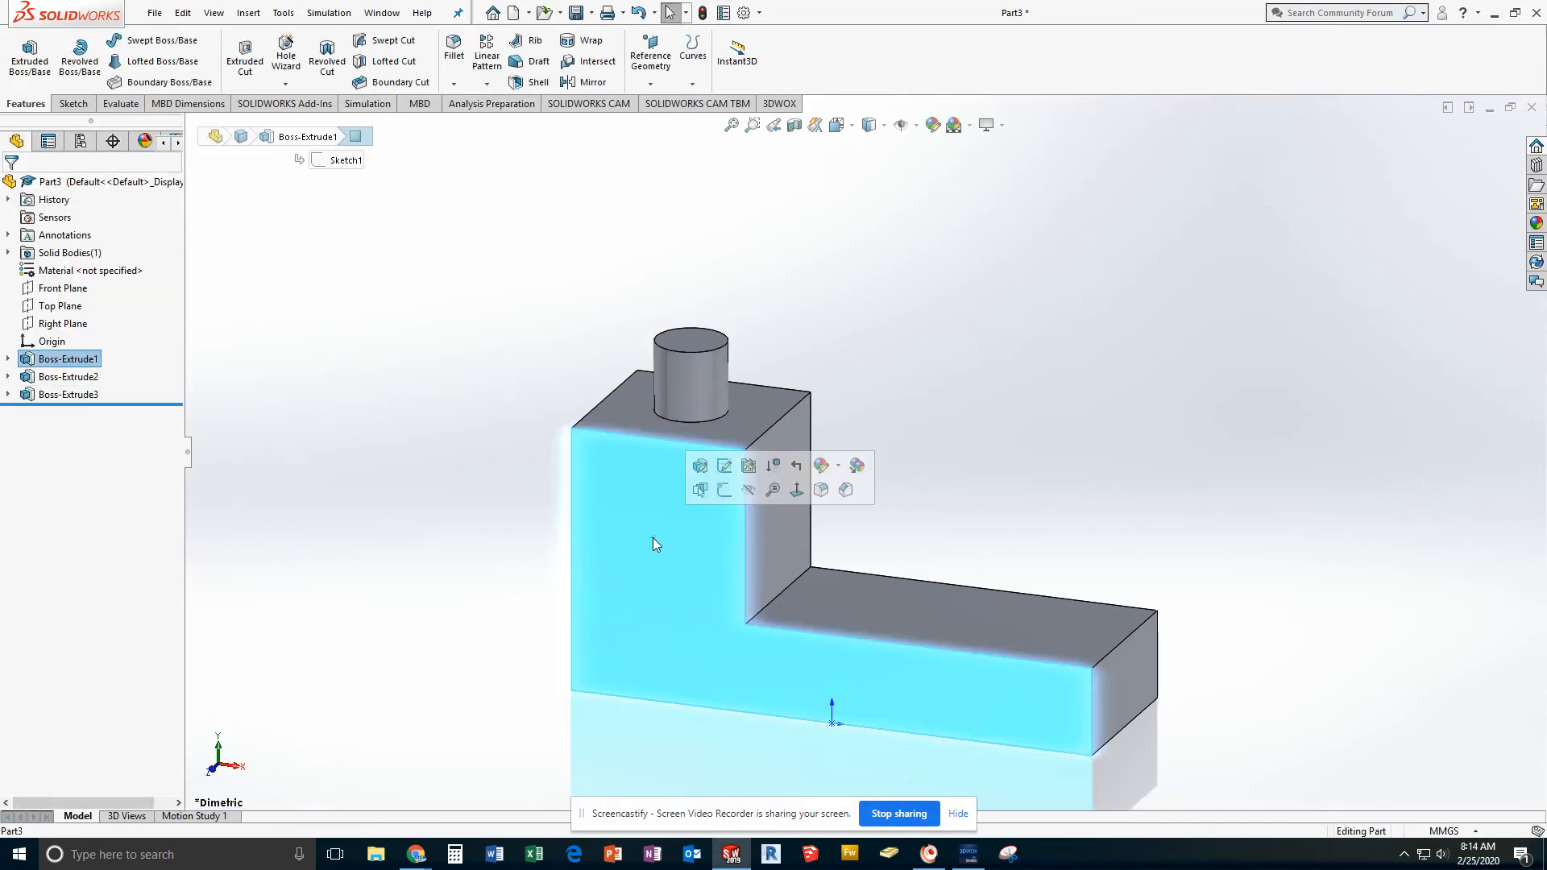
{"action": "left_click", "coordinate": [725, 490]}
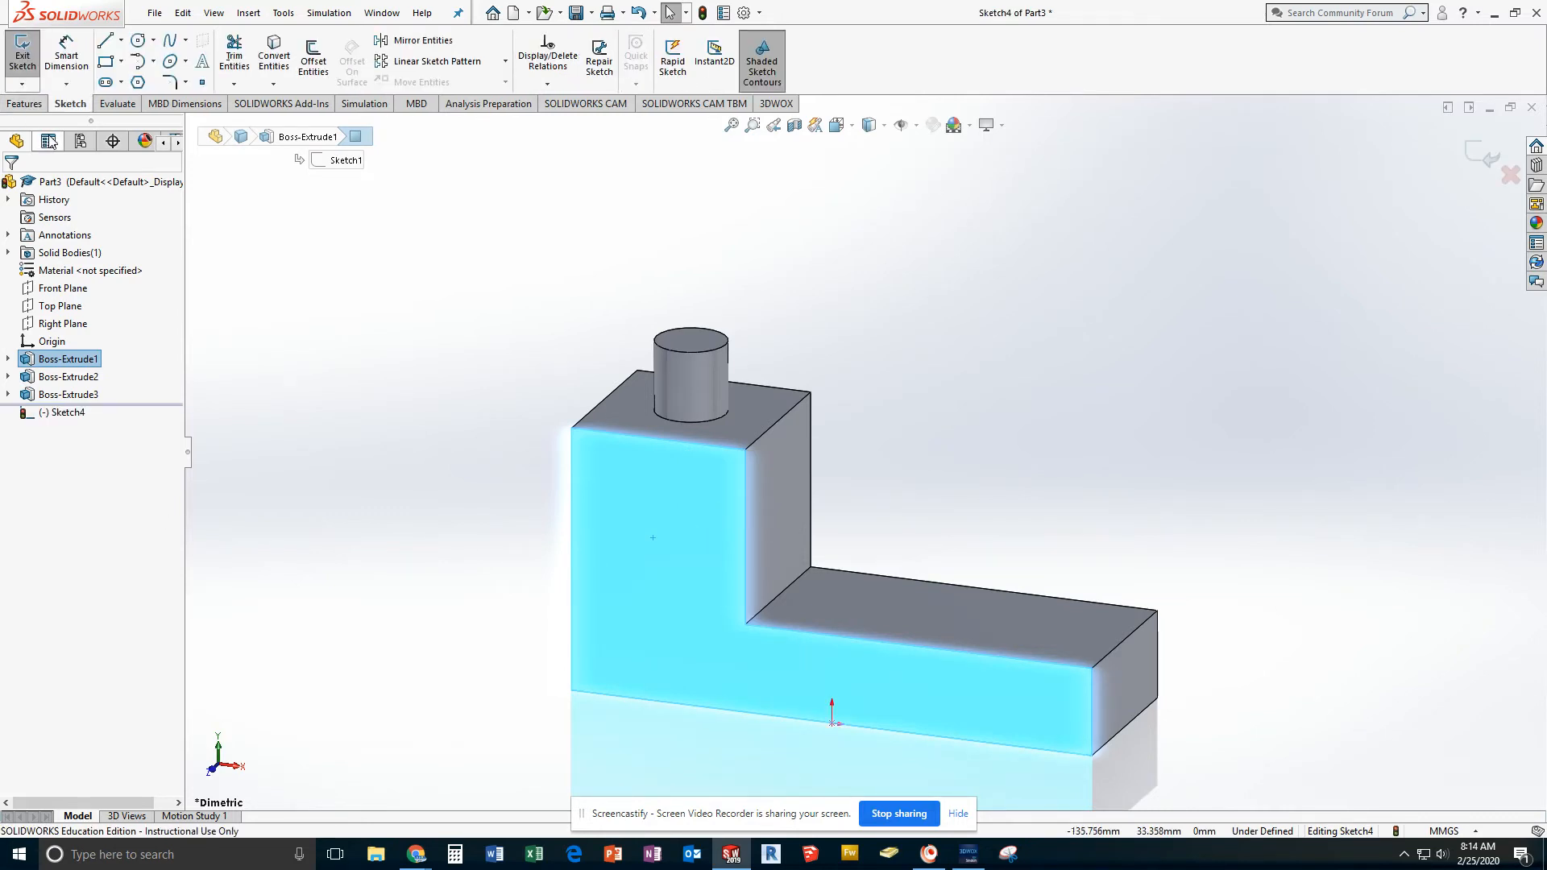
{"action": "left_click", "coordinate": [138, 40]}
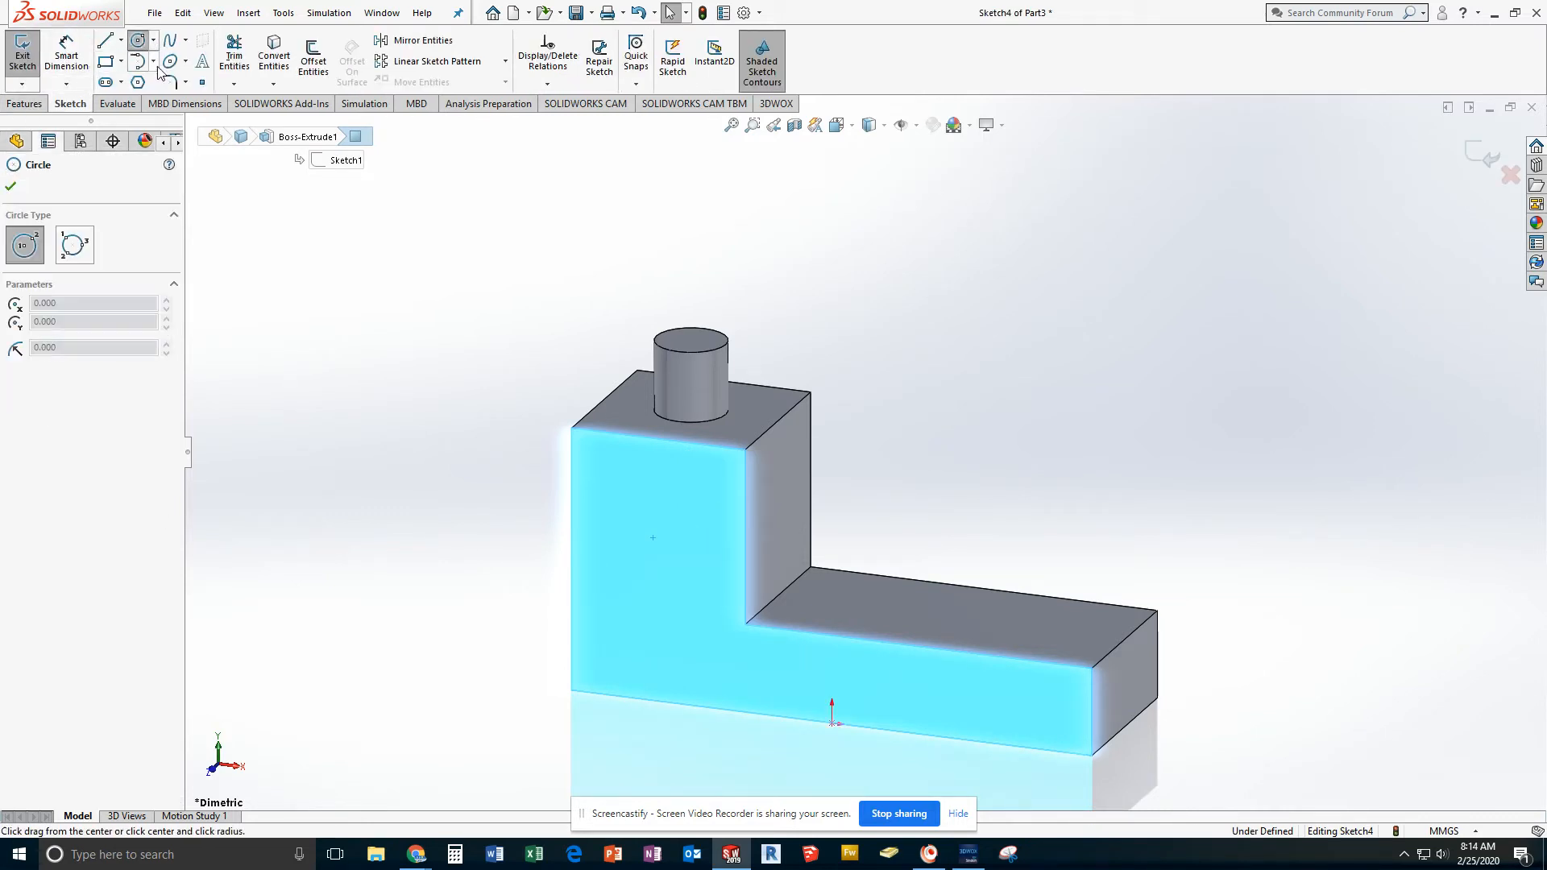
{"action": "left_click", "coordinate": [643, 532]}
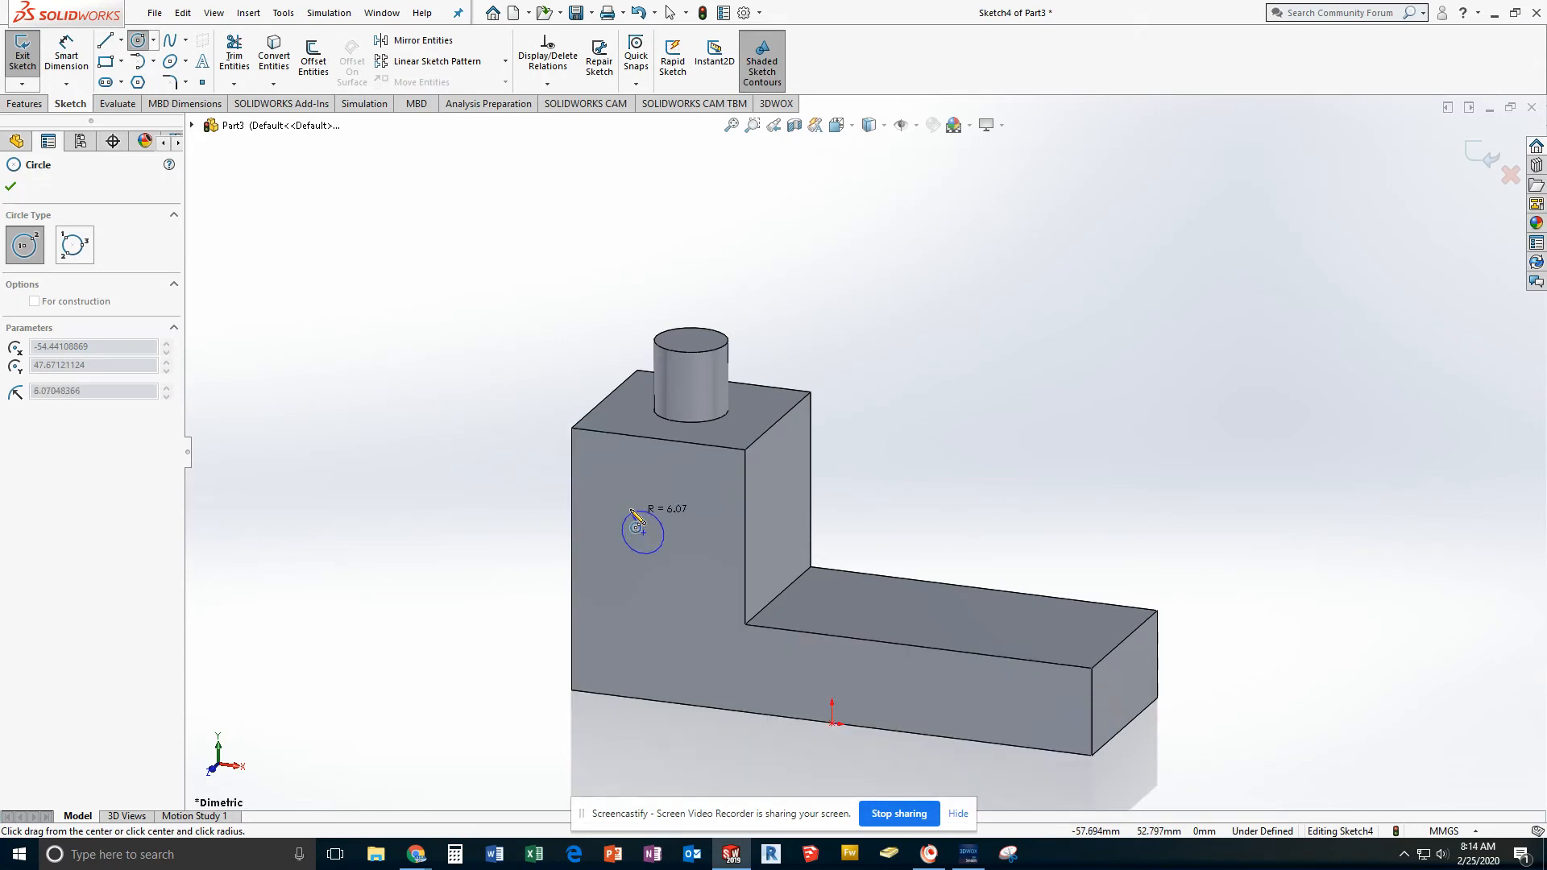
{"action": "left_click", "coordinate": [670, 536]}
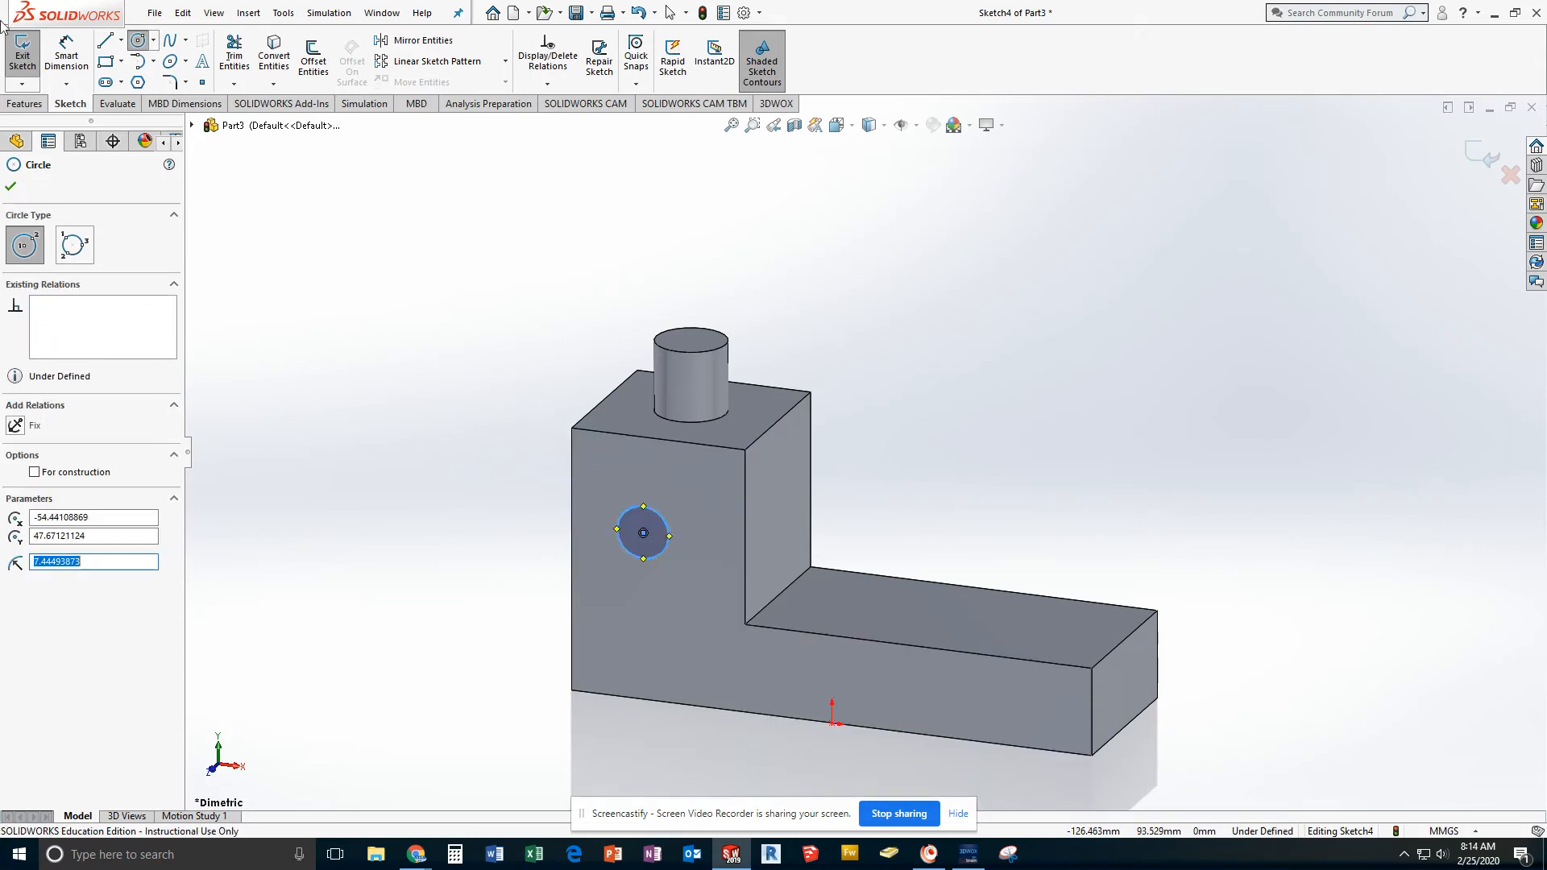
Dimension the circle's centre 25 mm below the tall block's top edge and 20 mm from its inner vertical edge
{"action": "left_click", "coordinate": [66, 56]}
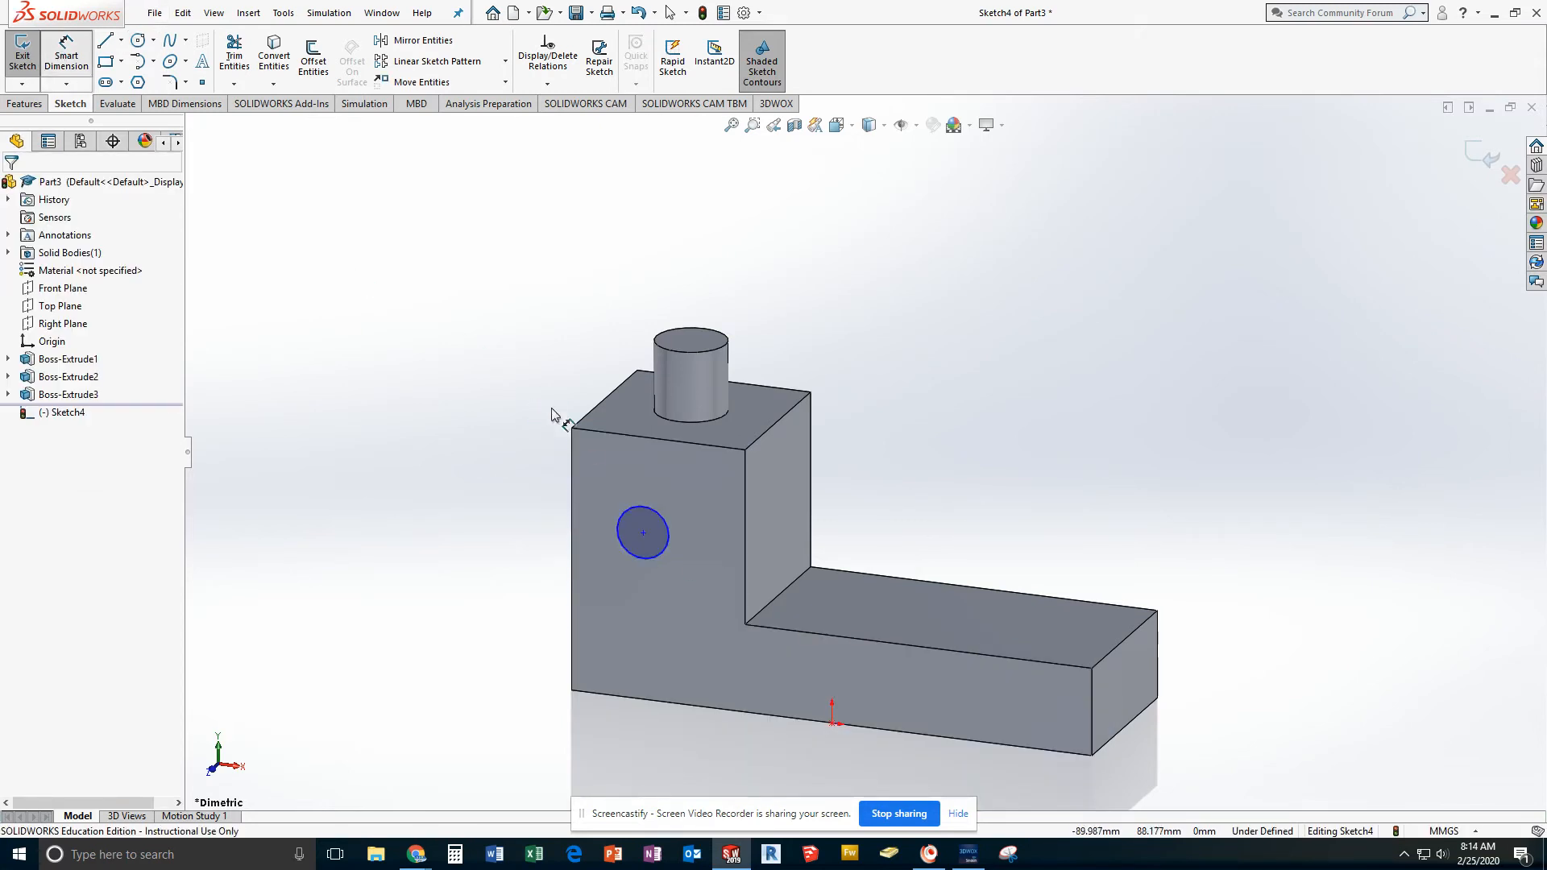
{"action": "left_click", "coordinate": [642, 519]}
{"action": "left_click", "coordinate": [668, 441]}
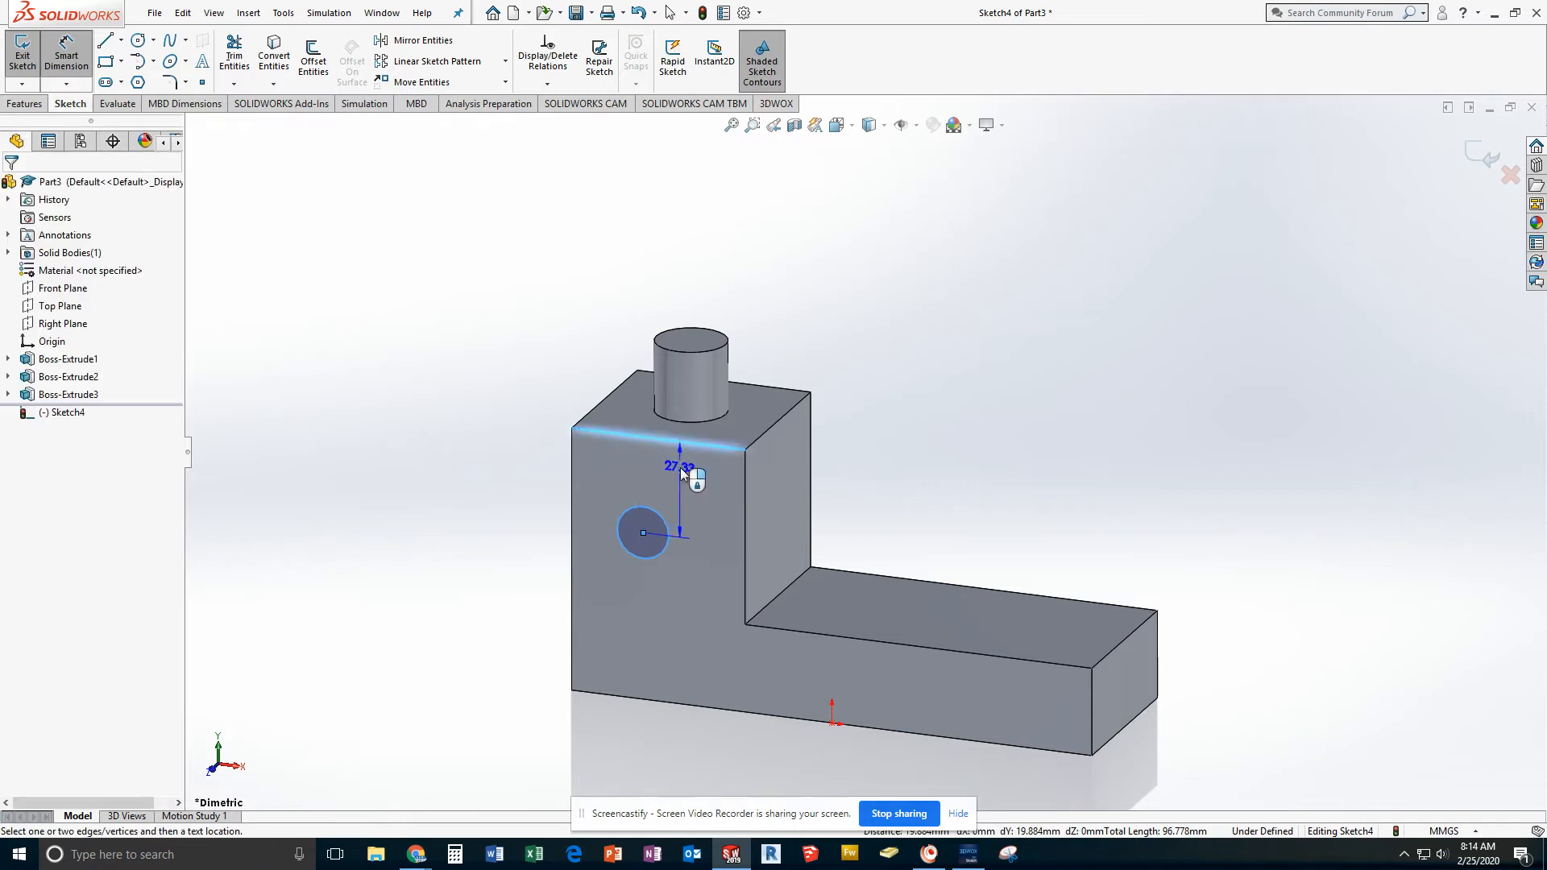
{"action": "left_click", "coordinate": [723, 504]}
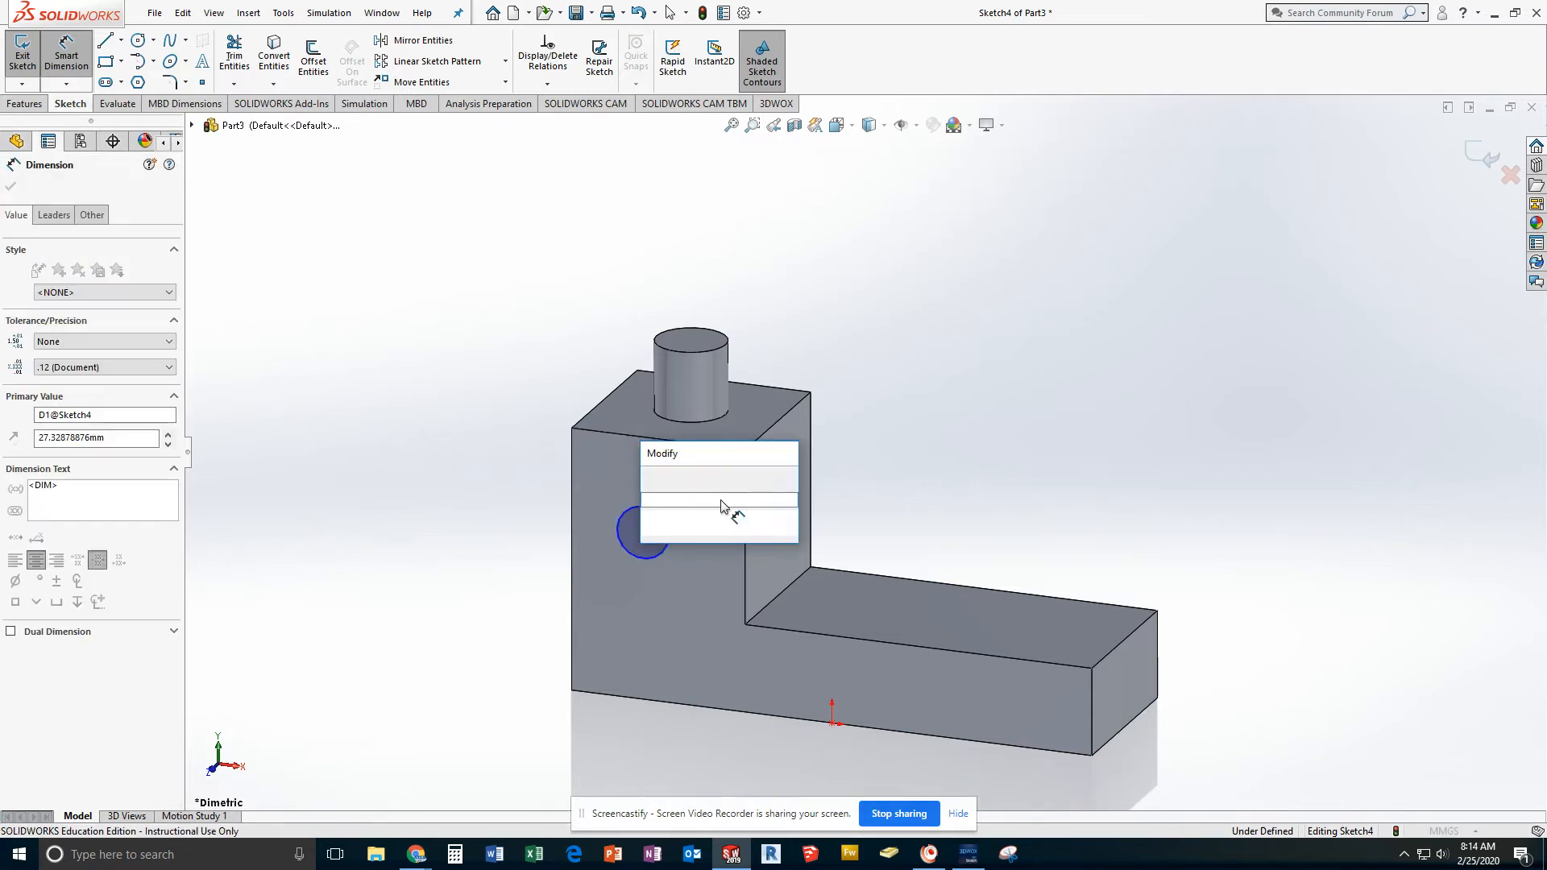
{"action": "key", "text": "Return"}
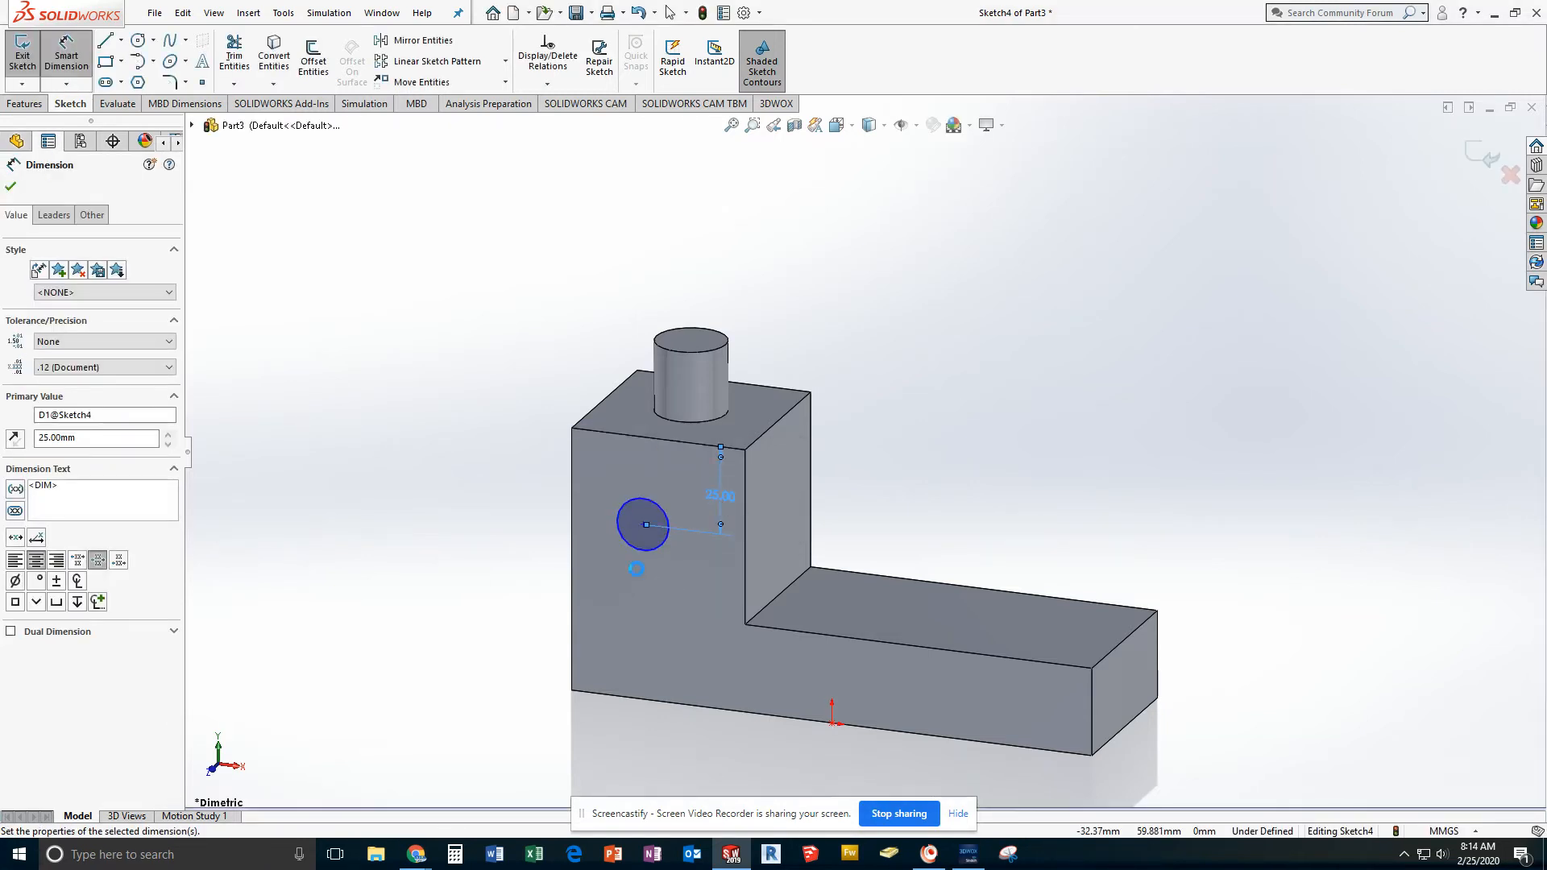
{"action": "left_click", "coordinate": [642, 552]}
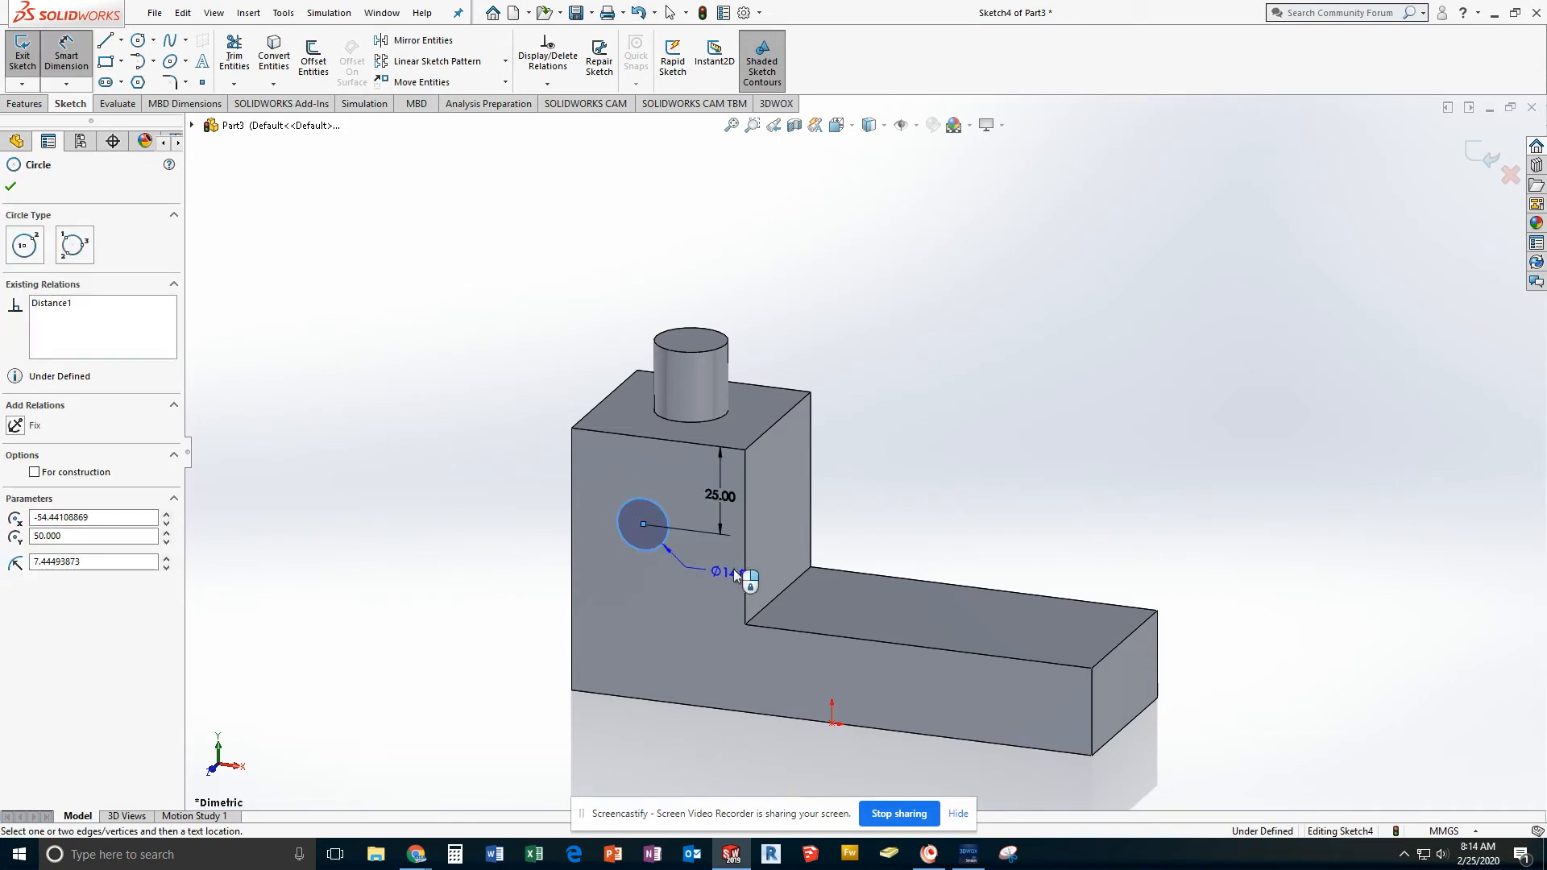
{"action": "left_click", "coordinate": [746, 568]}
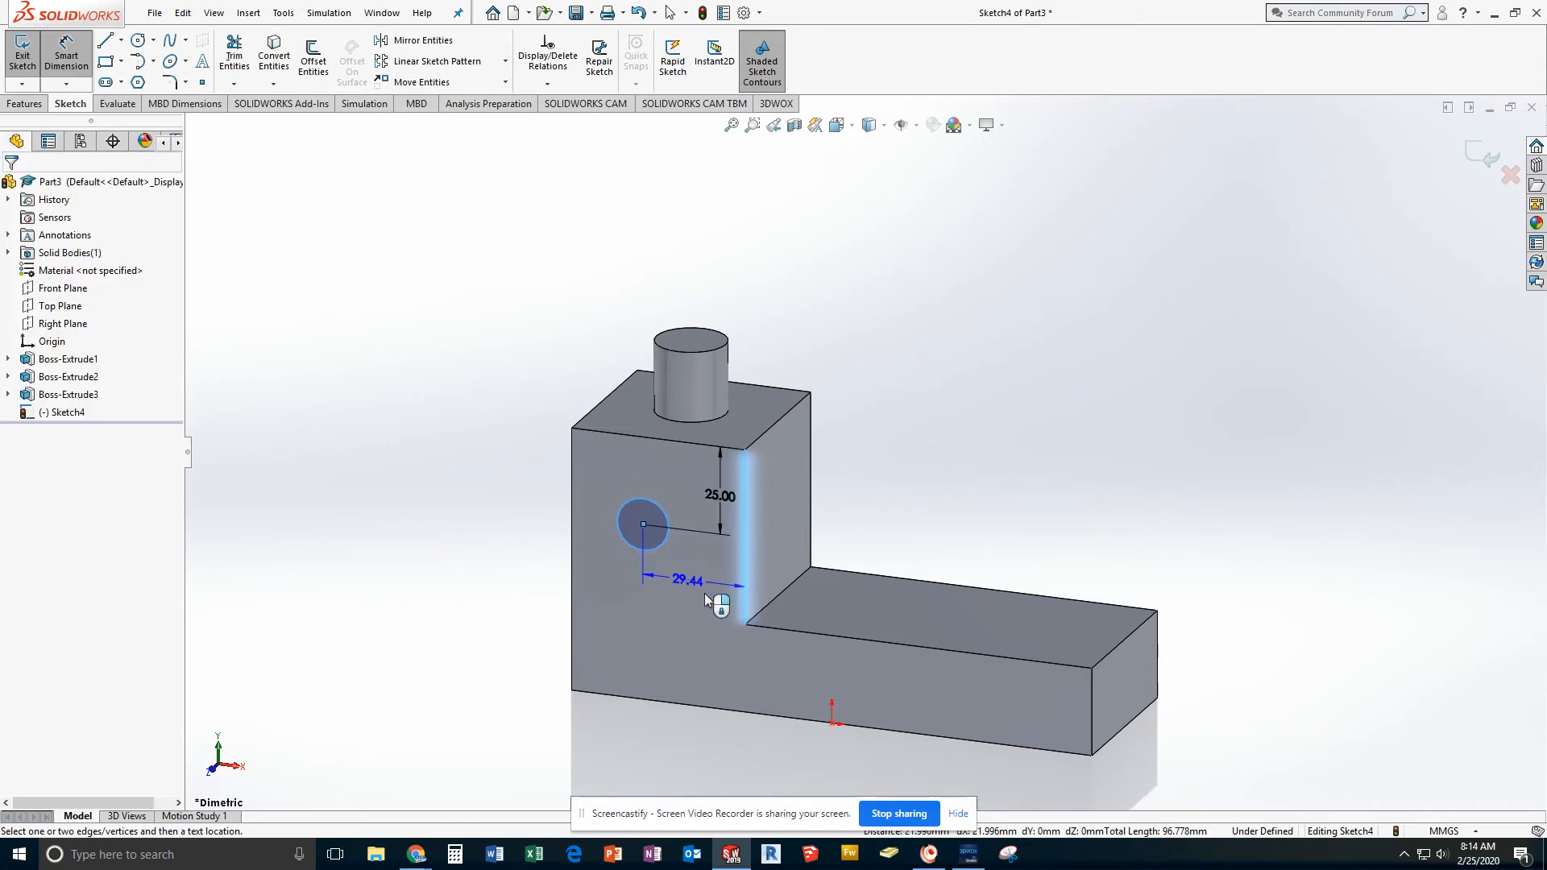
{"action": "left_click", "coordinate": [717, 604]}
{"action": "type", "text": "20"}
{"action": "key", "text": "Return"}
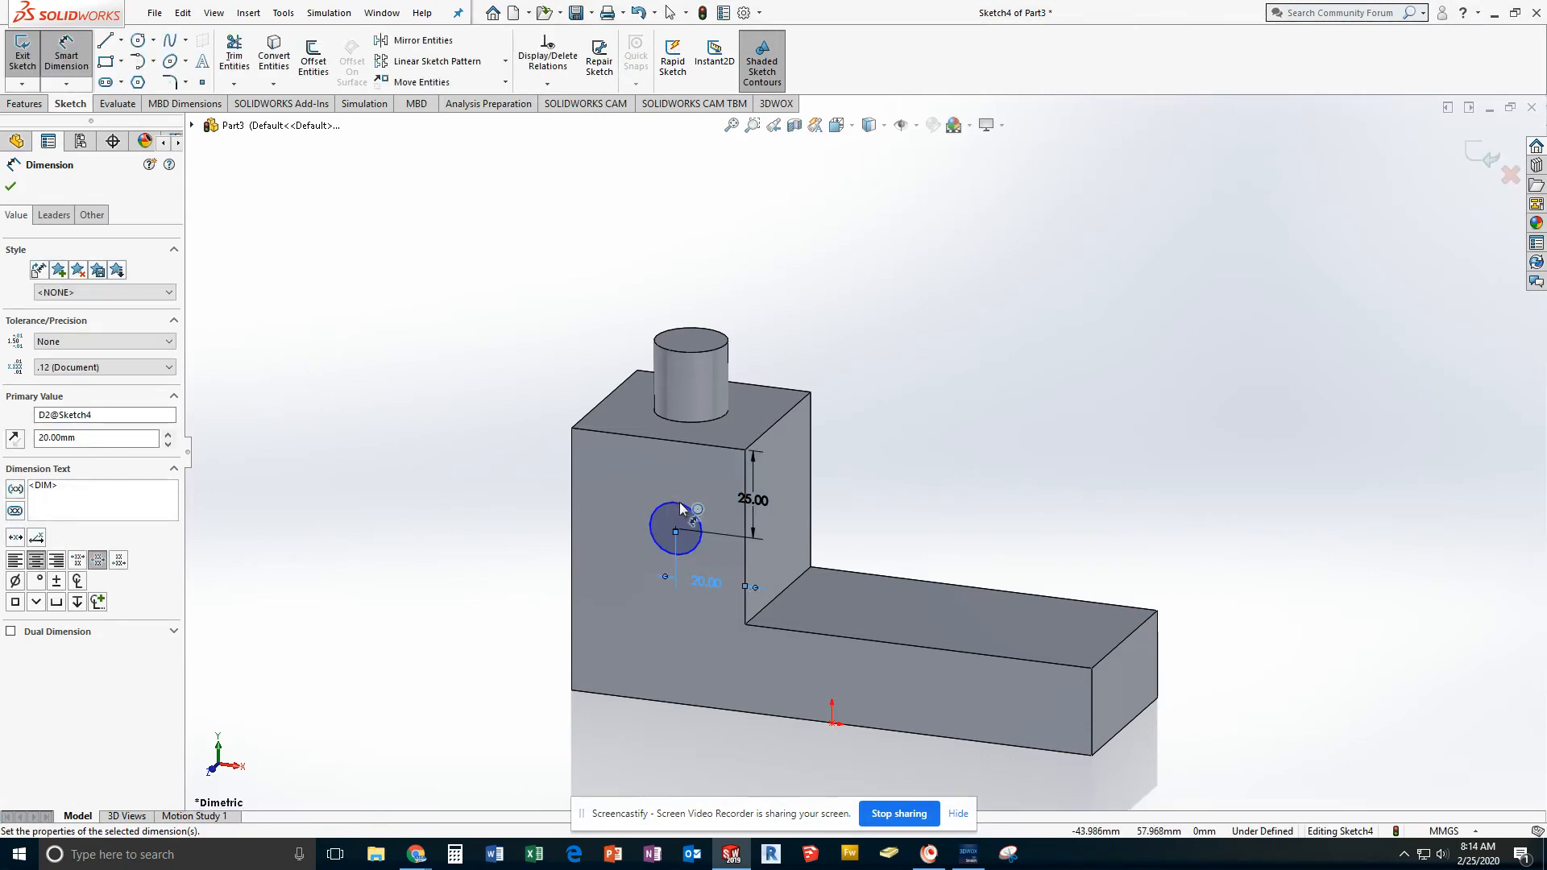
Dimension the circle with a diameter of 15 mm and finish the sketch
{"action": "left_click", "coordinate": [693, 511]}
{"action": "left_click", "coordinate": [714, 475]}
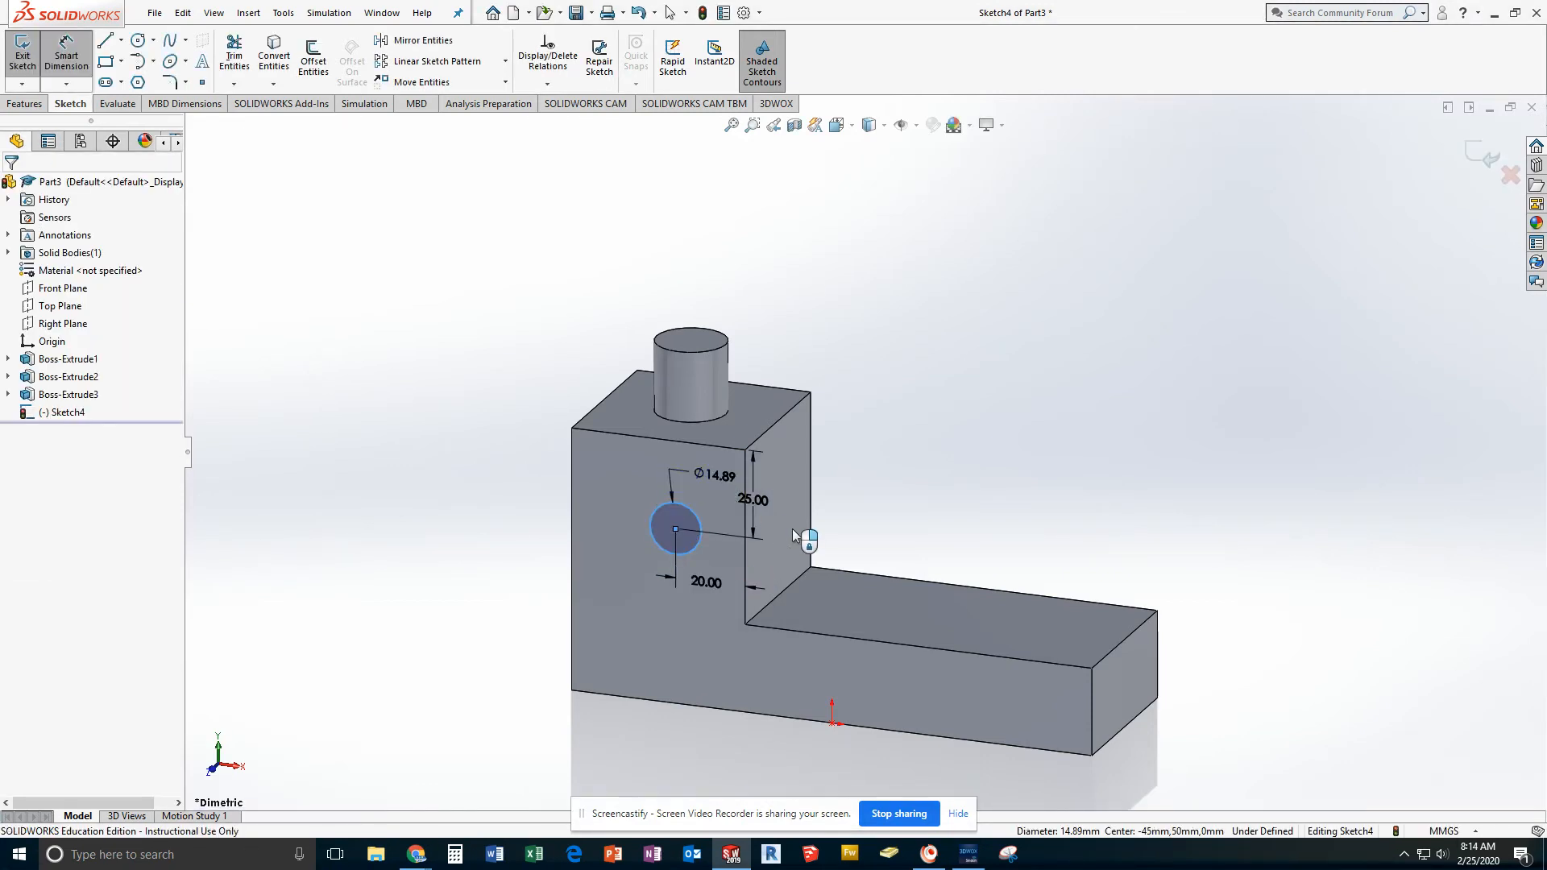
{"action": "type", "text": "15"}
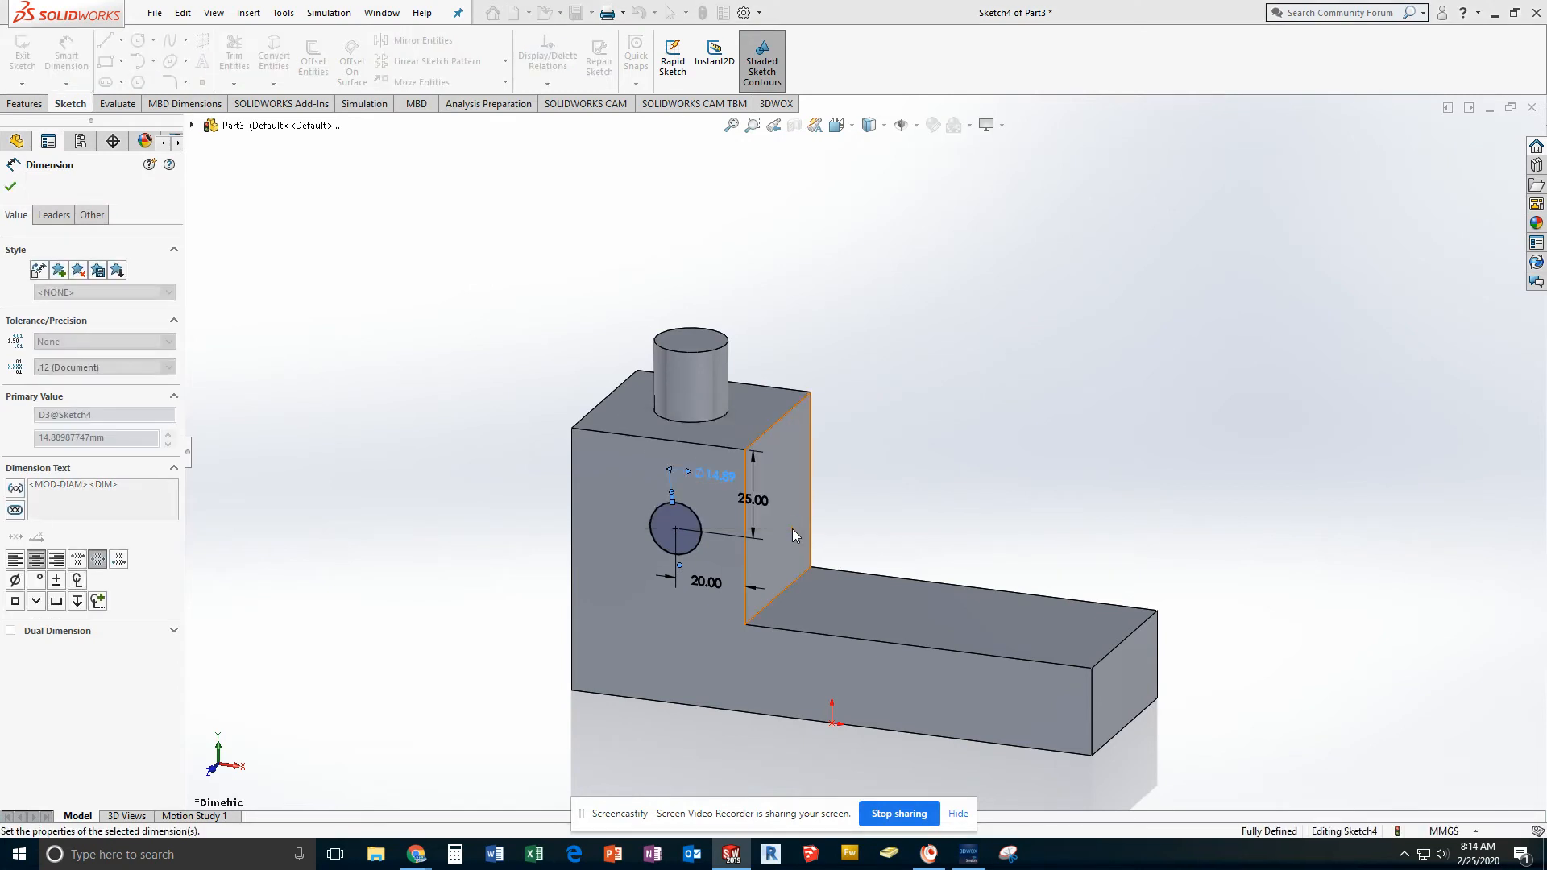
{"action": "key", "text": "Return"}
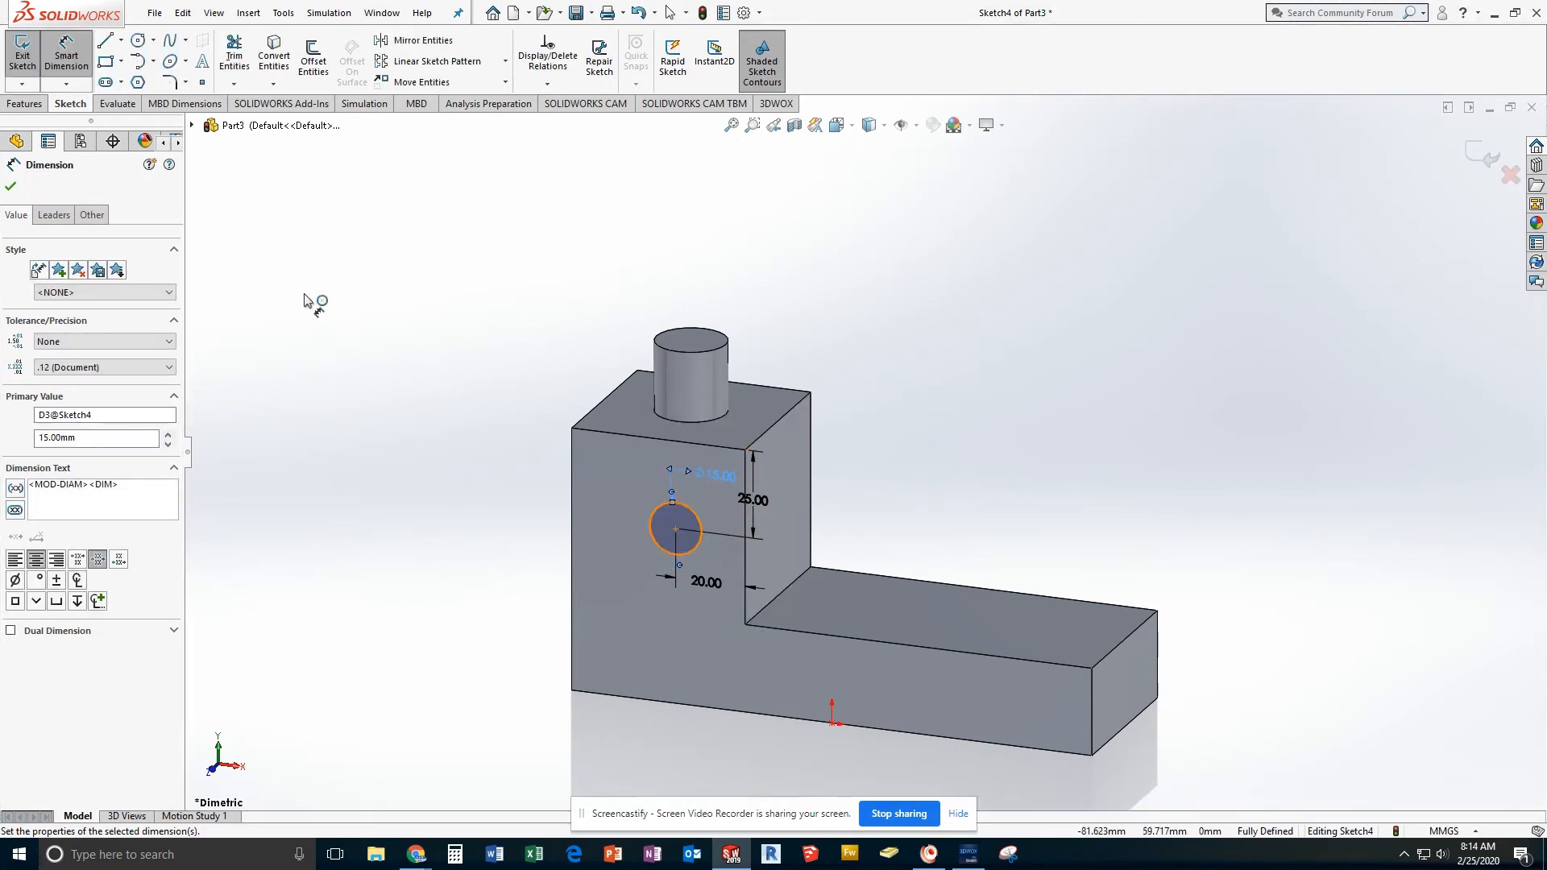
{"action": "left_click", "coordinate": [25, 58]}
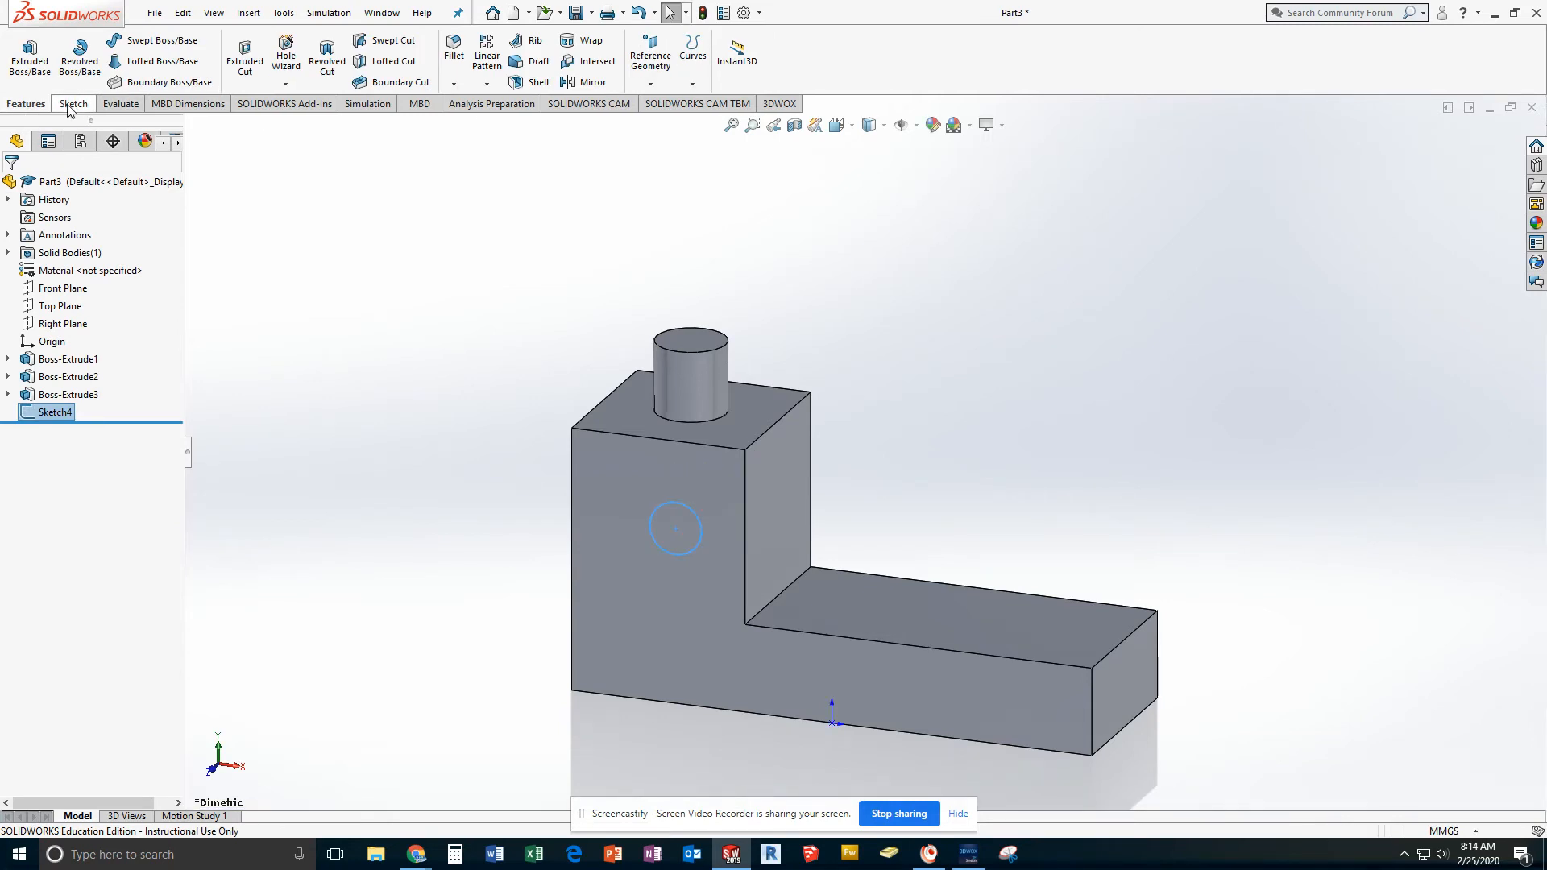
Cut the circle through the tall block as an extruded cut with the Through All end condition
{"action": "left_click", "coordinate": [243, 63]}
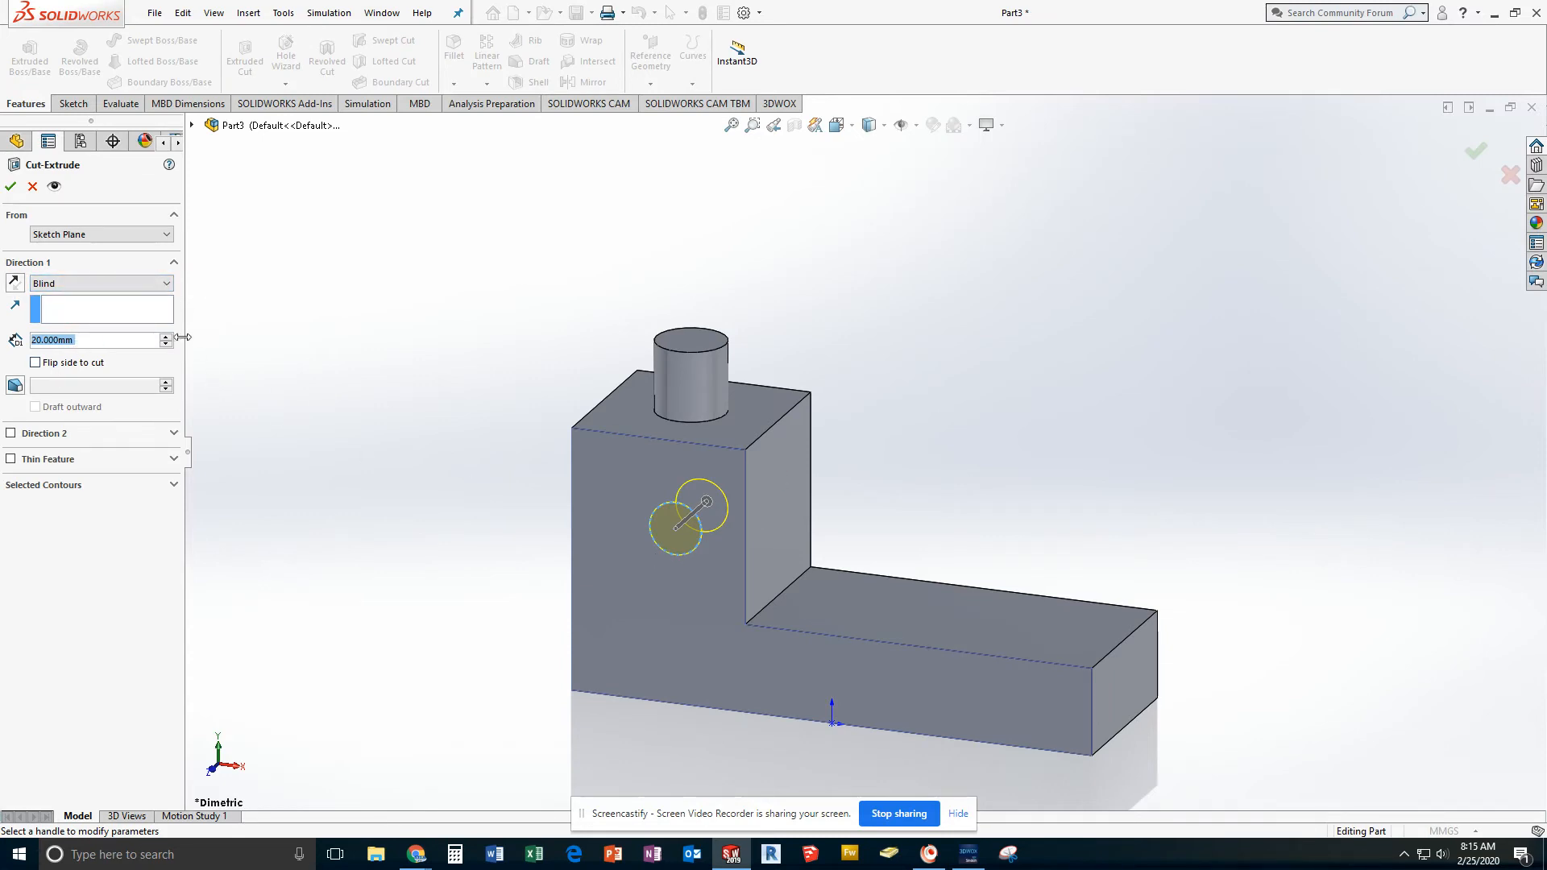
{"action": "left_click", "coordinate": [161, 284]}
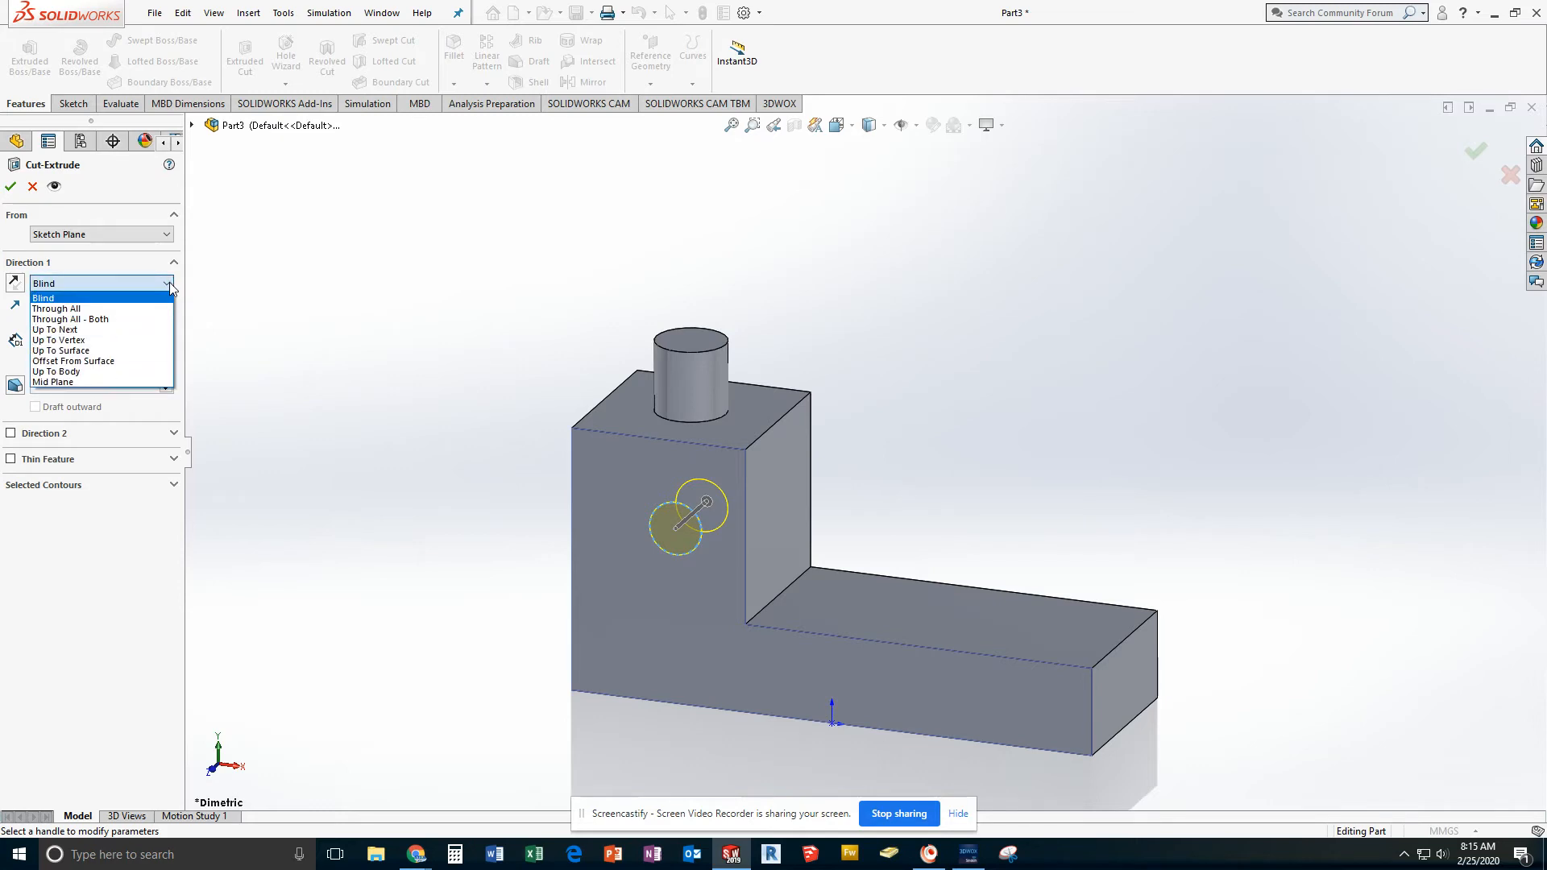
{"action": "left_click", "coordinate": [111, 309]}
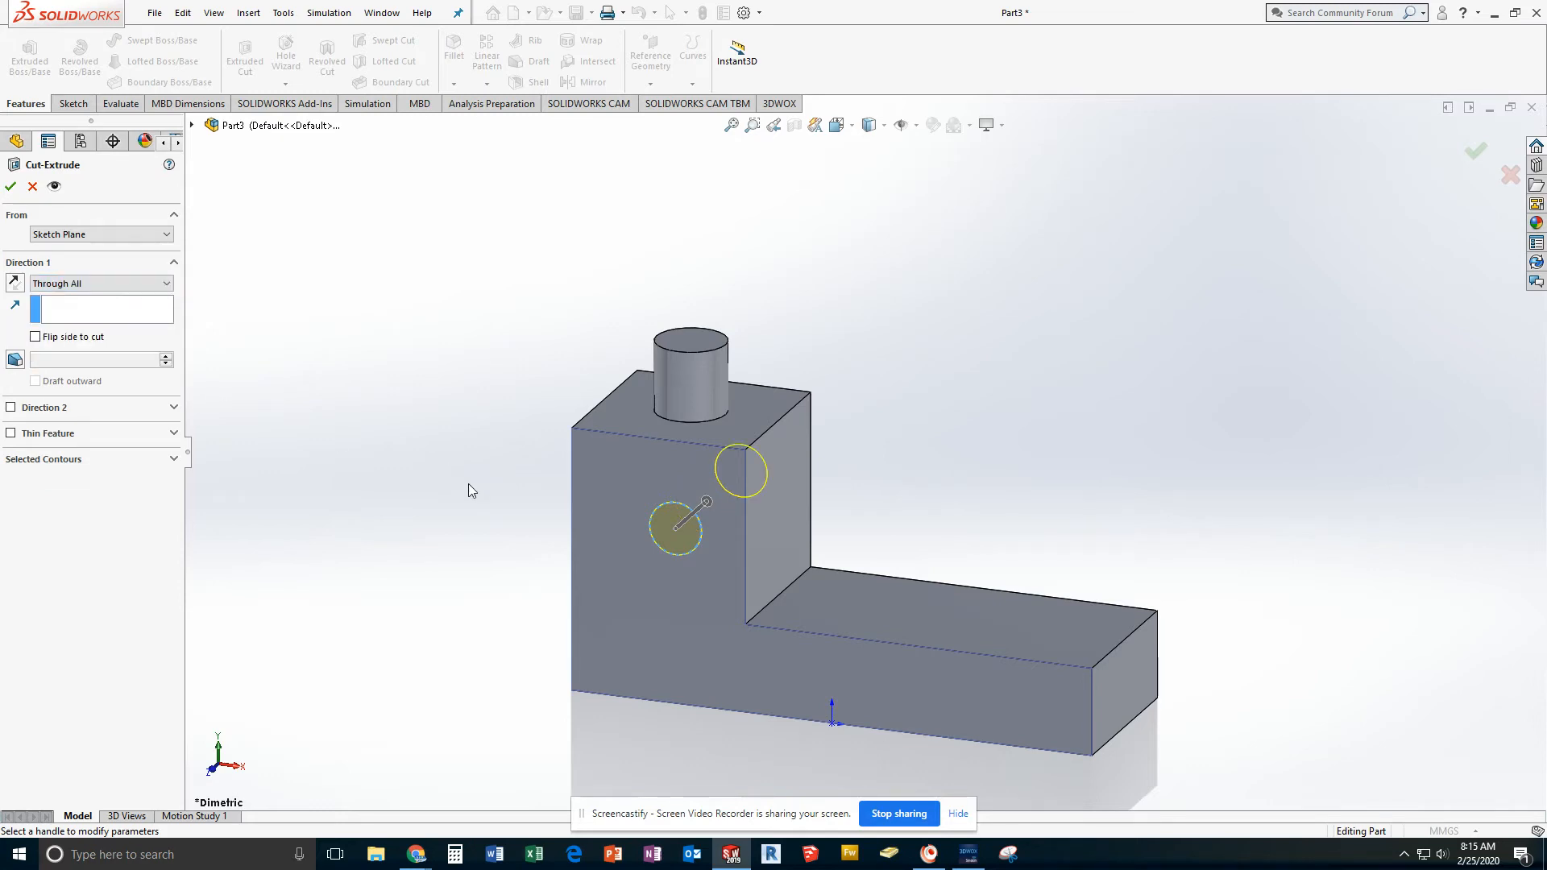
{"action": "middle_click_drag", "start_coordinate": [923, 474], "coordinate": [796, 467]}
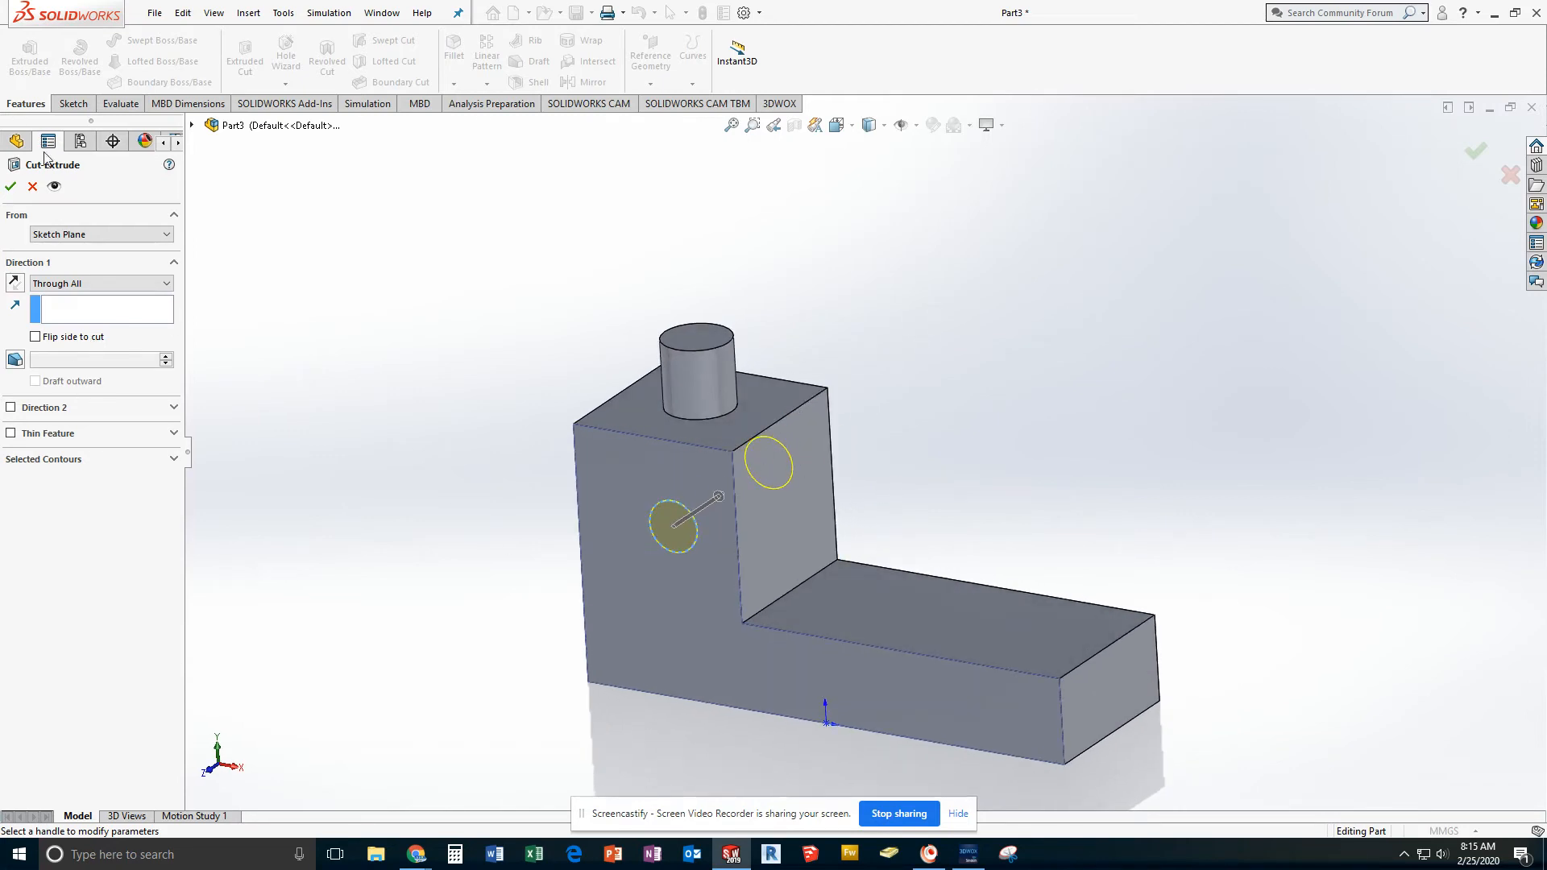
{"action": "left_click", "coordinate": [11, 188]}
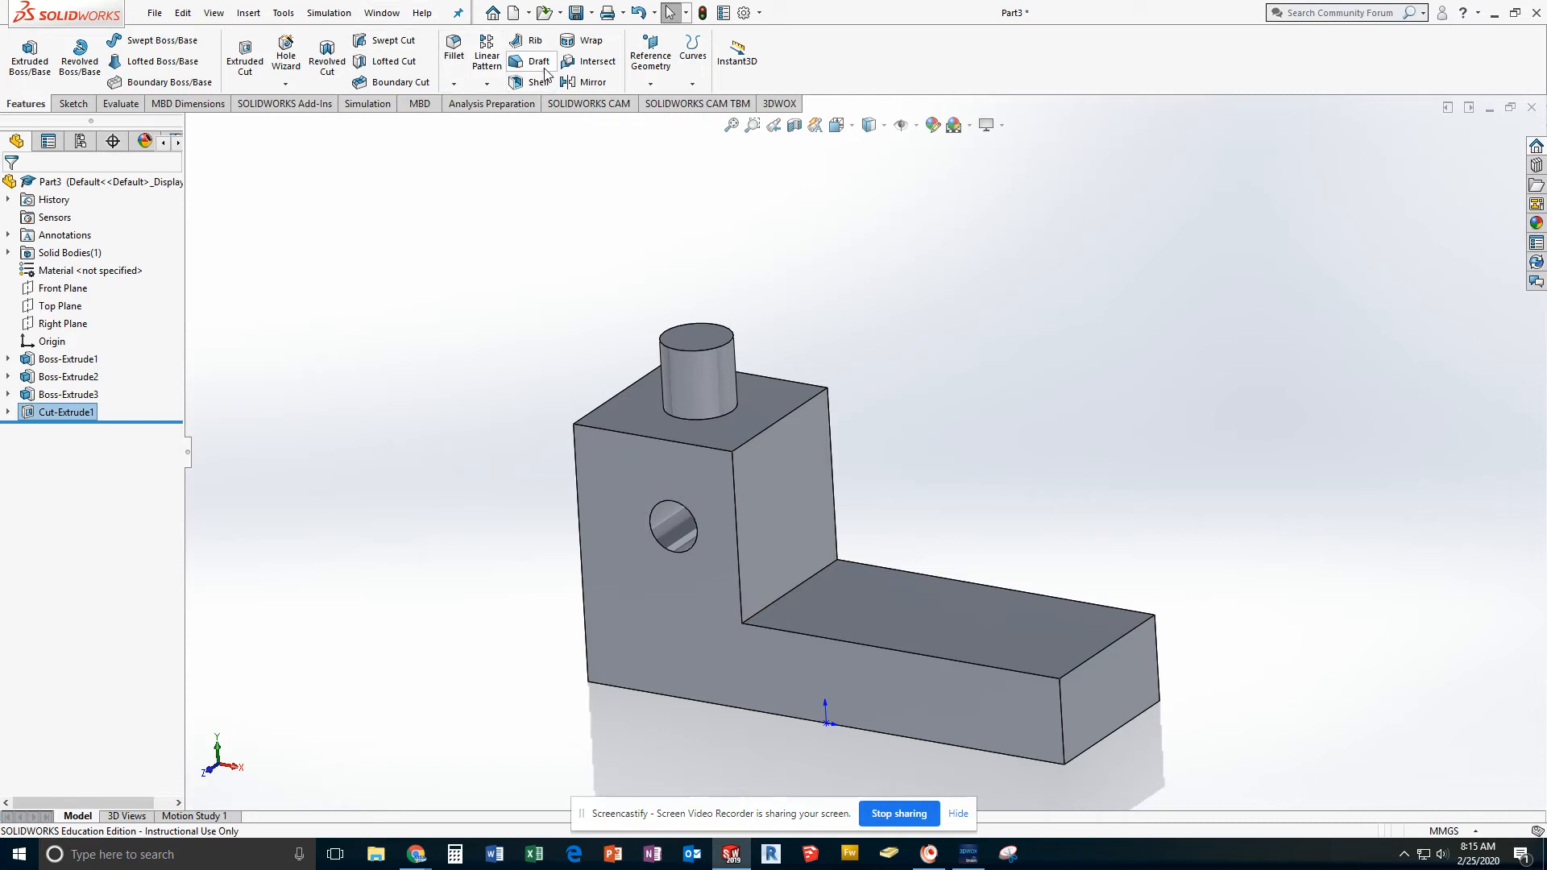
Mirror the hole, the cylindrical boss and the raised block about the Right Plane
{"action": "left_click", "coordinate": [597, 82]}
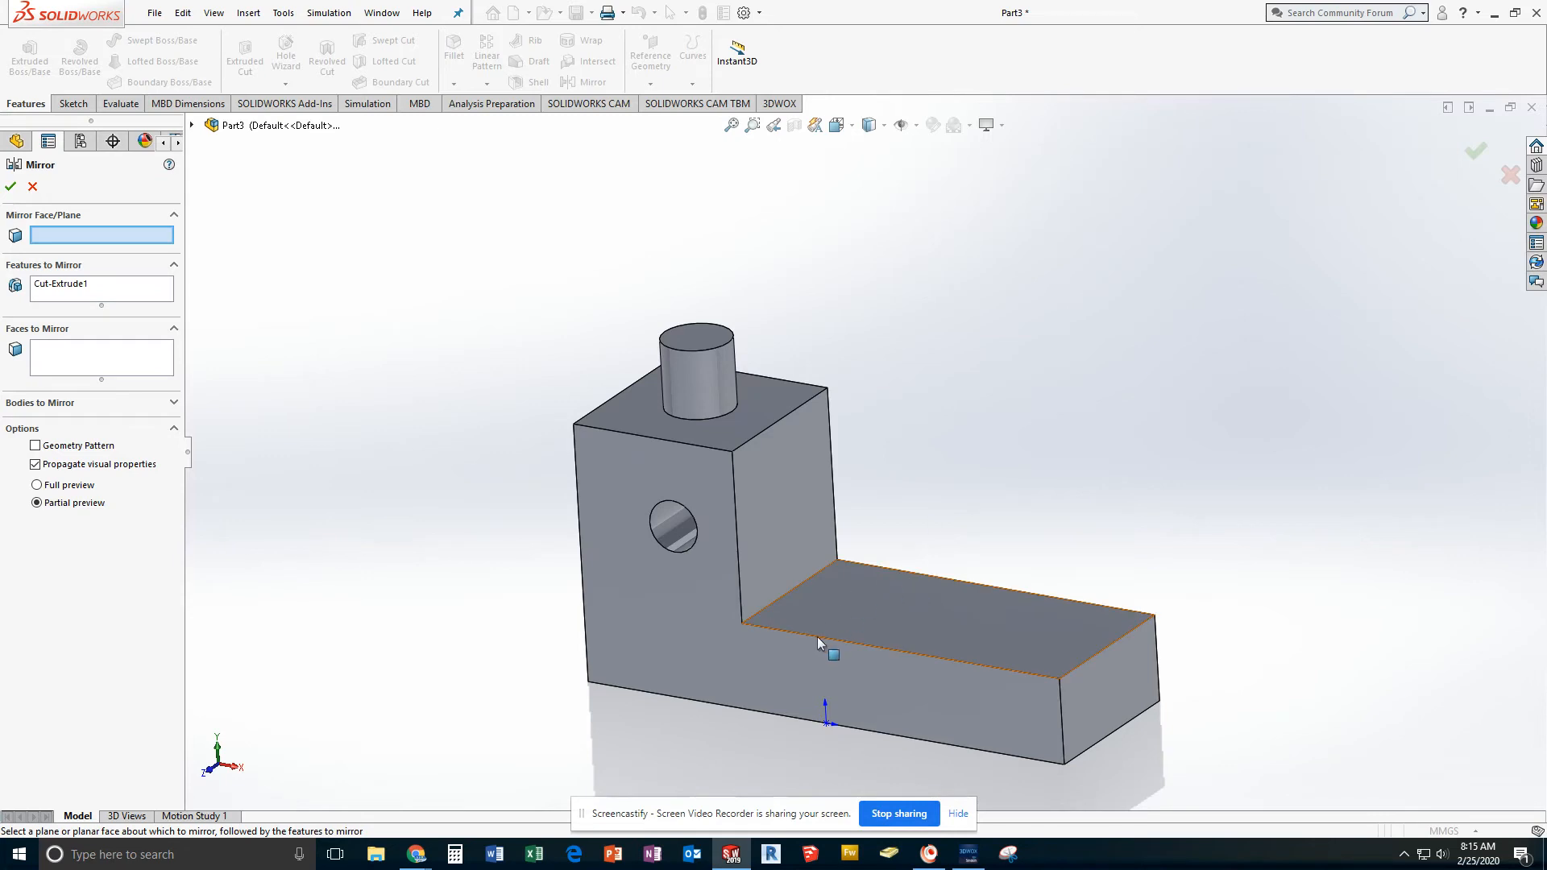
{"action": "left_click", "coordinate": [193, 127]}
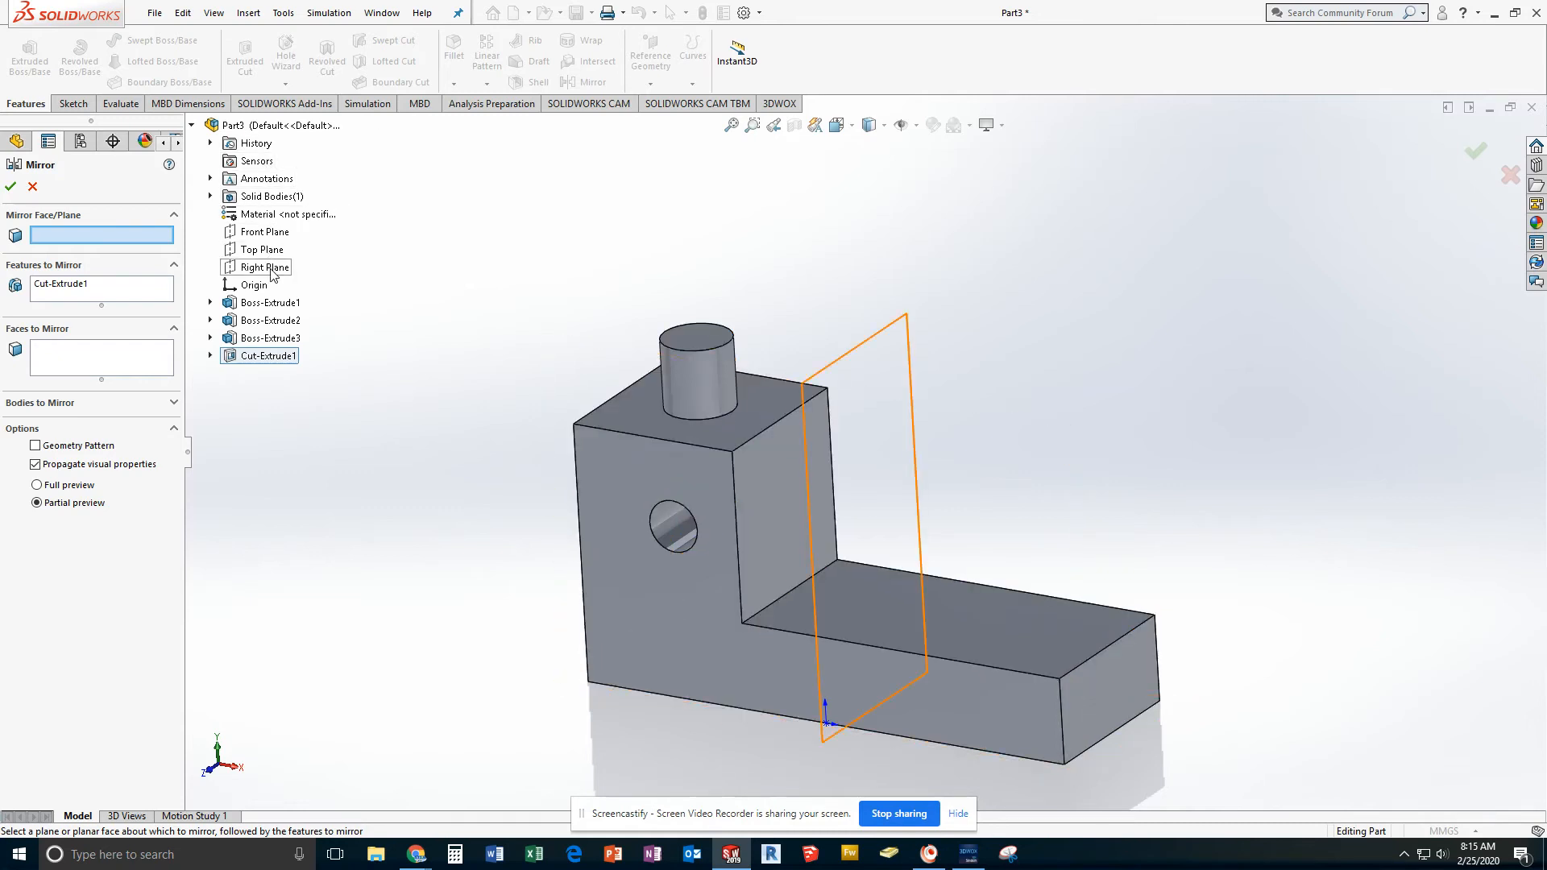
{"action": "left_click", "coordinate": [265, 267]}
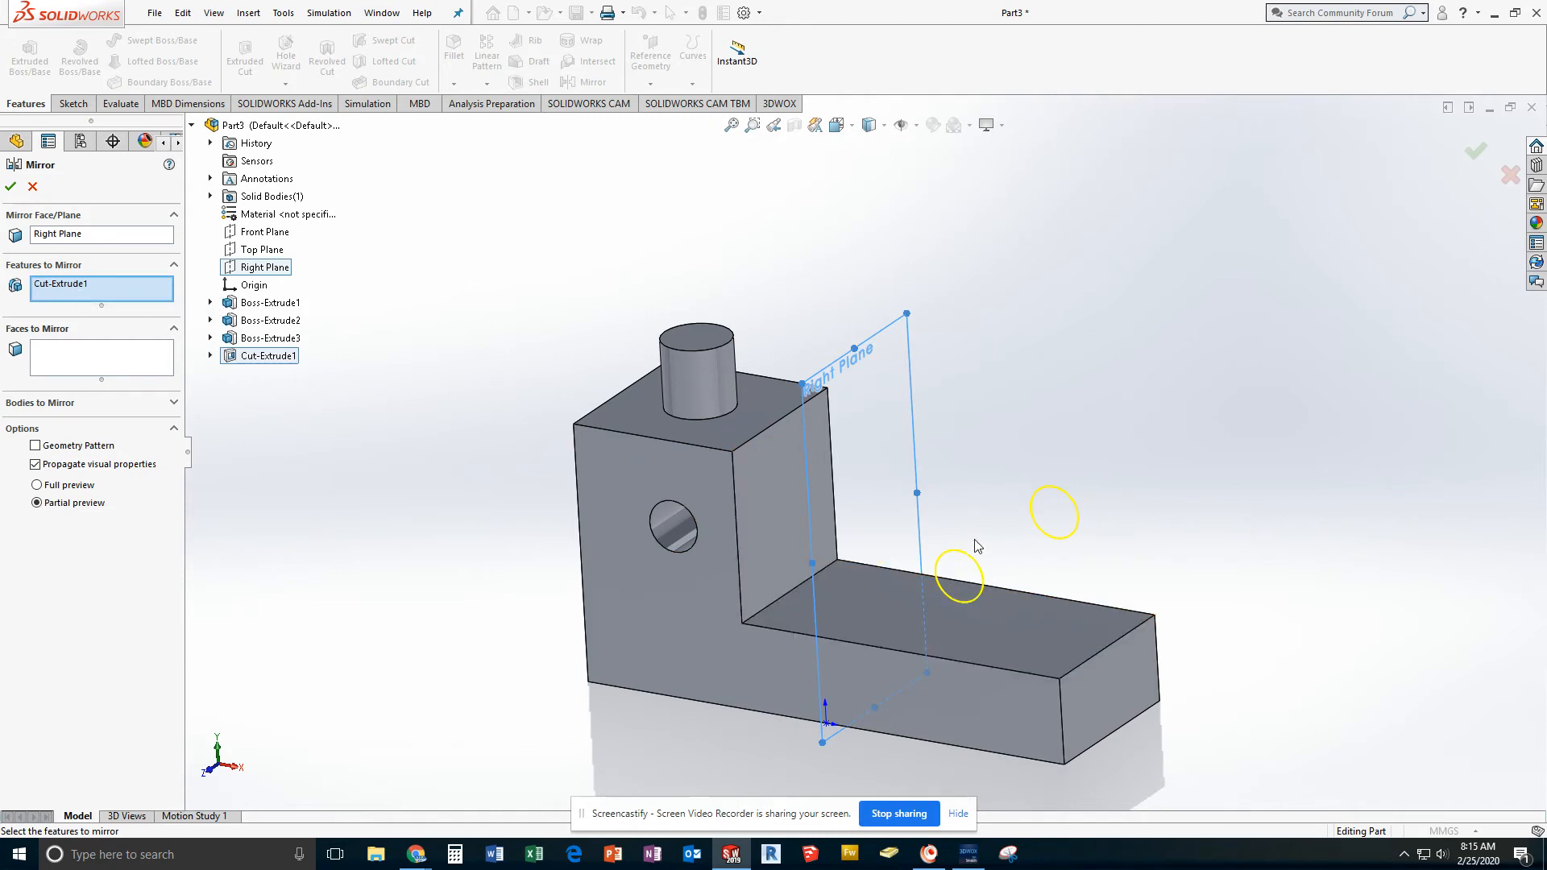
{"action": "left_click", "coordinate": [292, 339]}
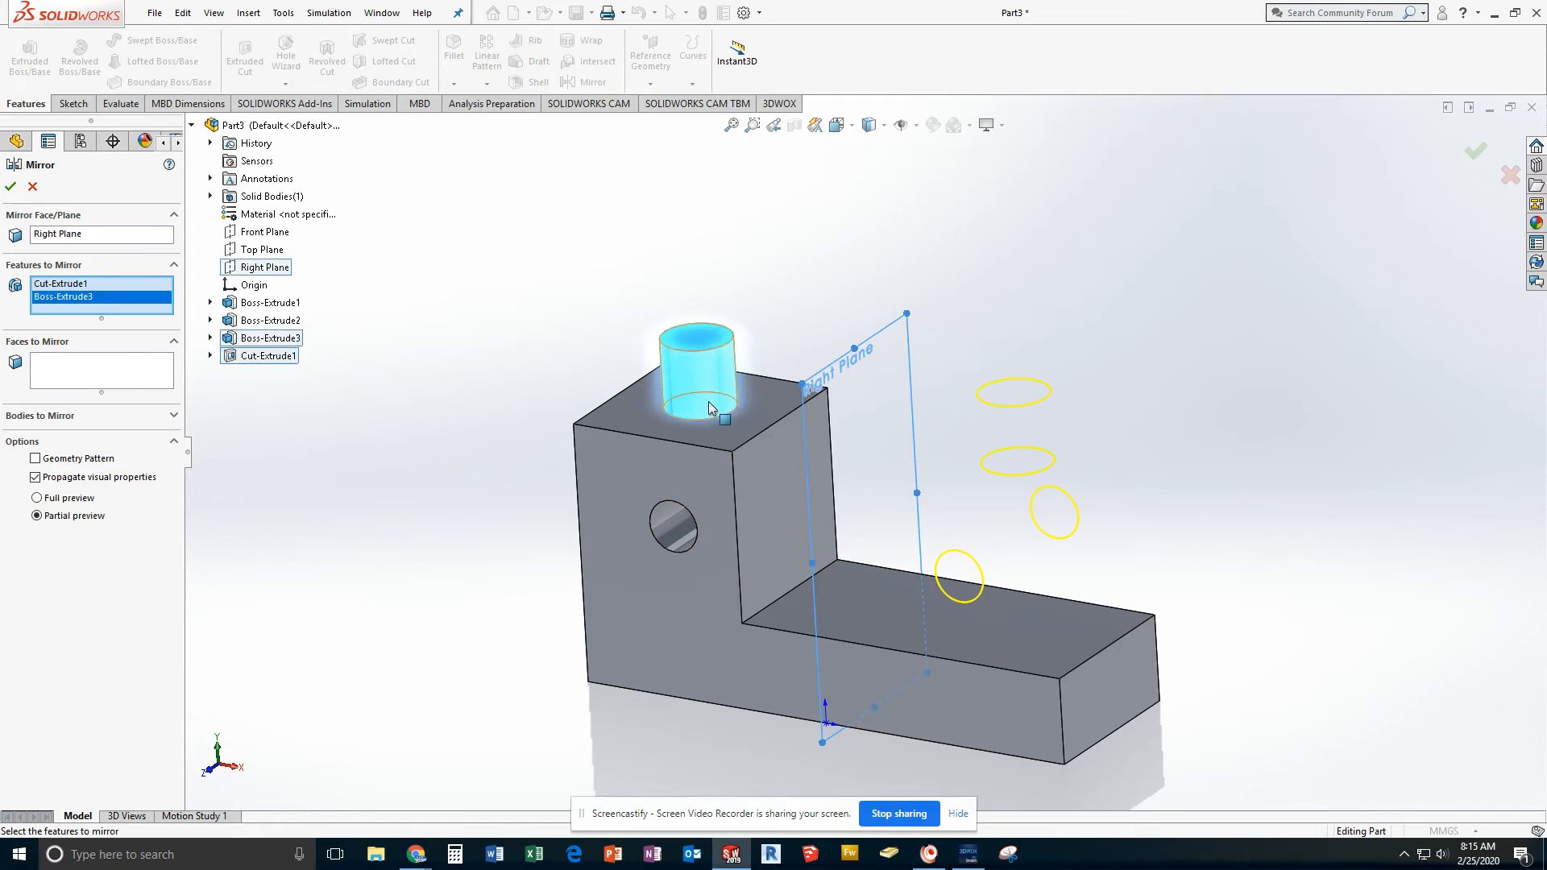
{"action": "left_click", "coordinate": [278, 320]}
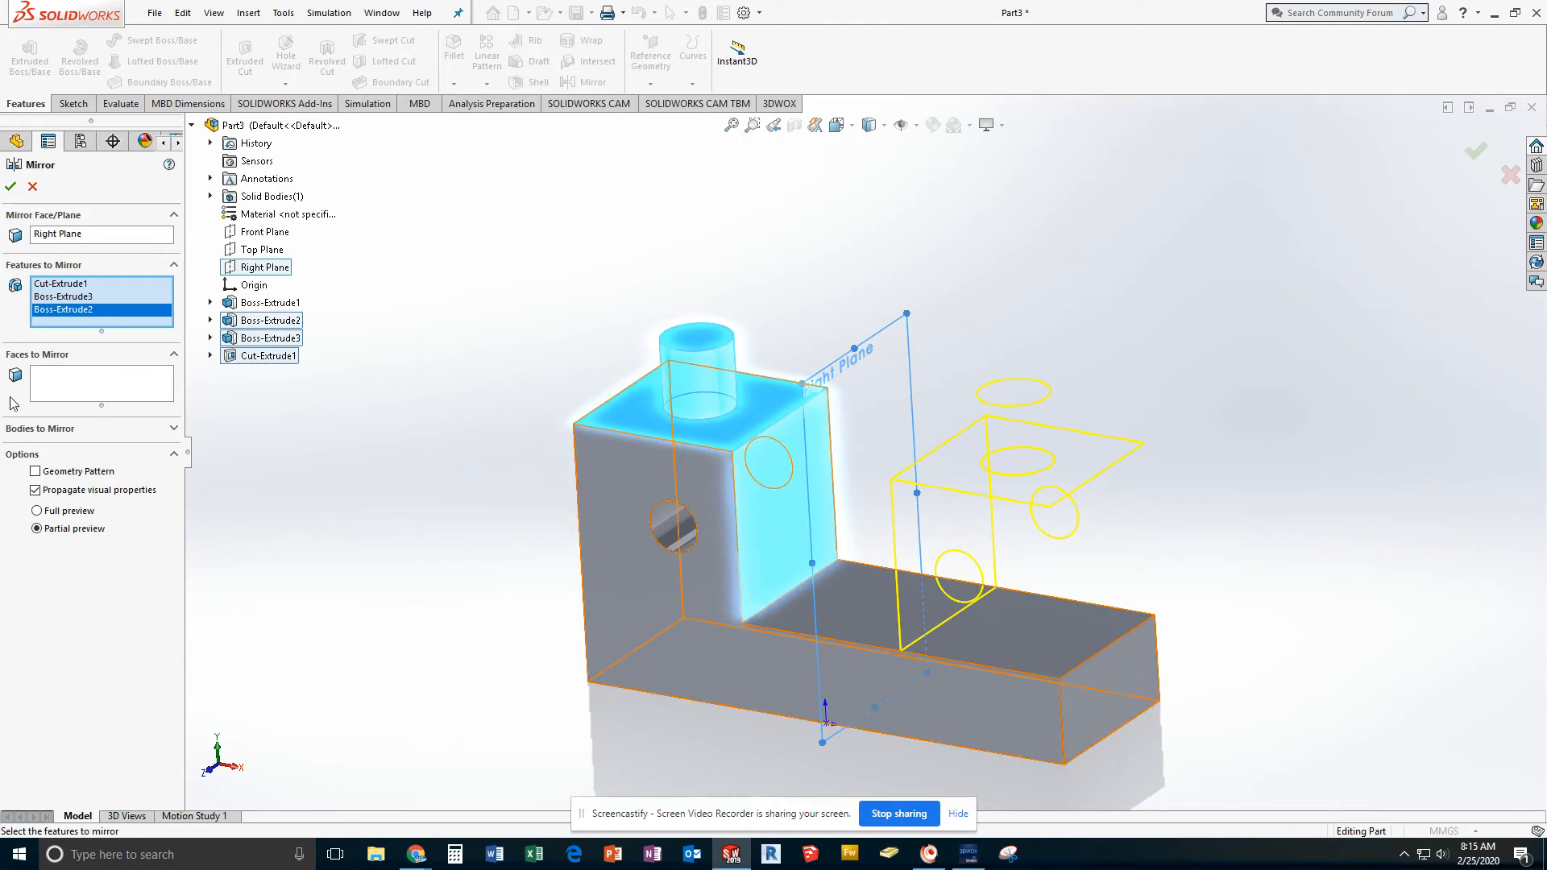
{"action": "left_click", "coordinate": [11, 185]}
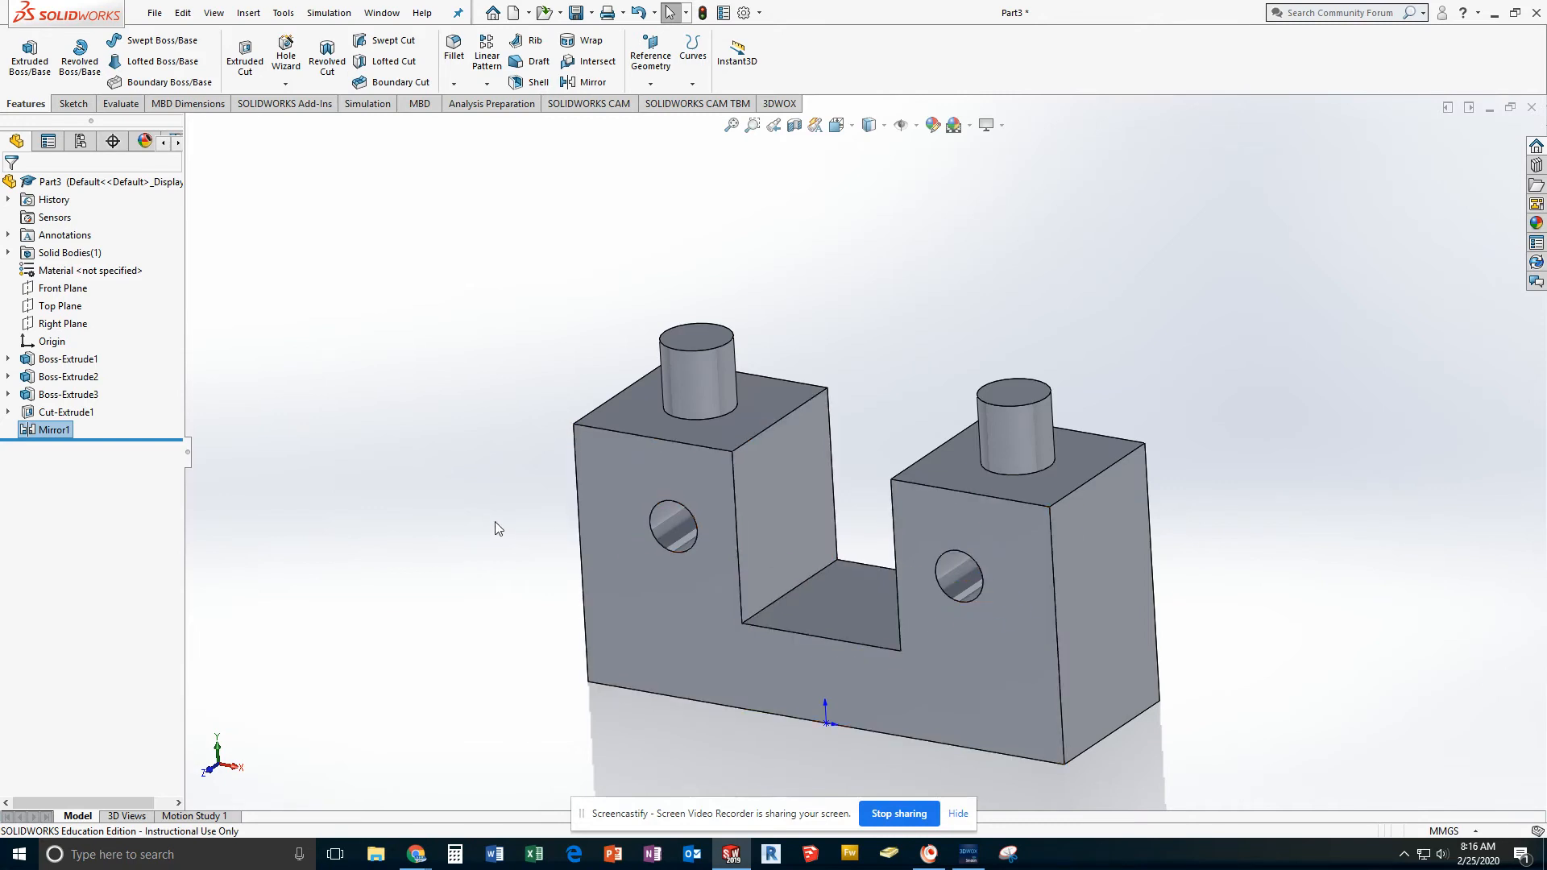
Sketch a corner rectangle about 32 mm wide and 36 mm high on the outer end face of the original tall block
{"action": "middle_click_drag", "start_coordinate": [500, 520], "coordinate": [683, 558]}
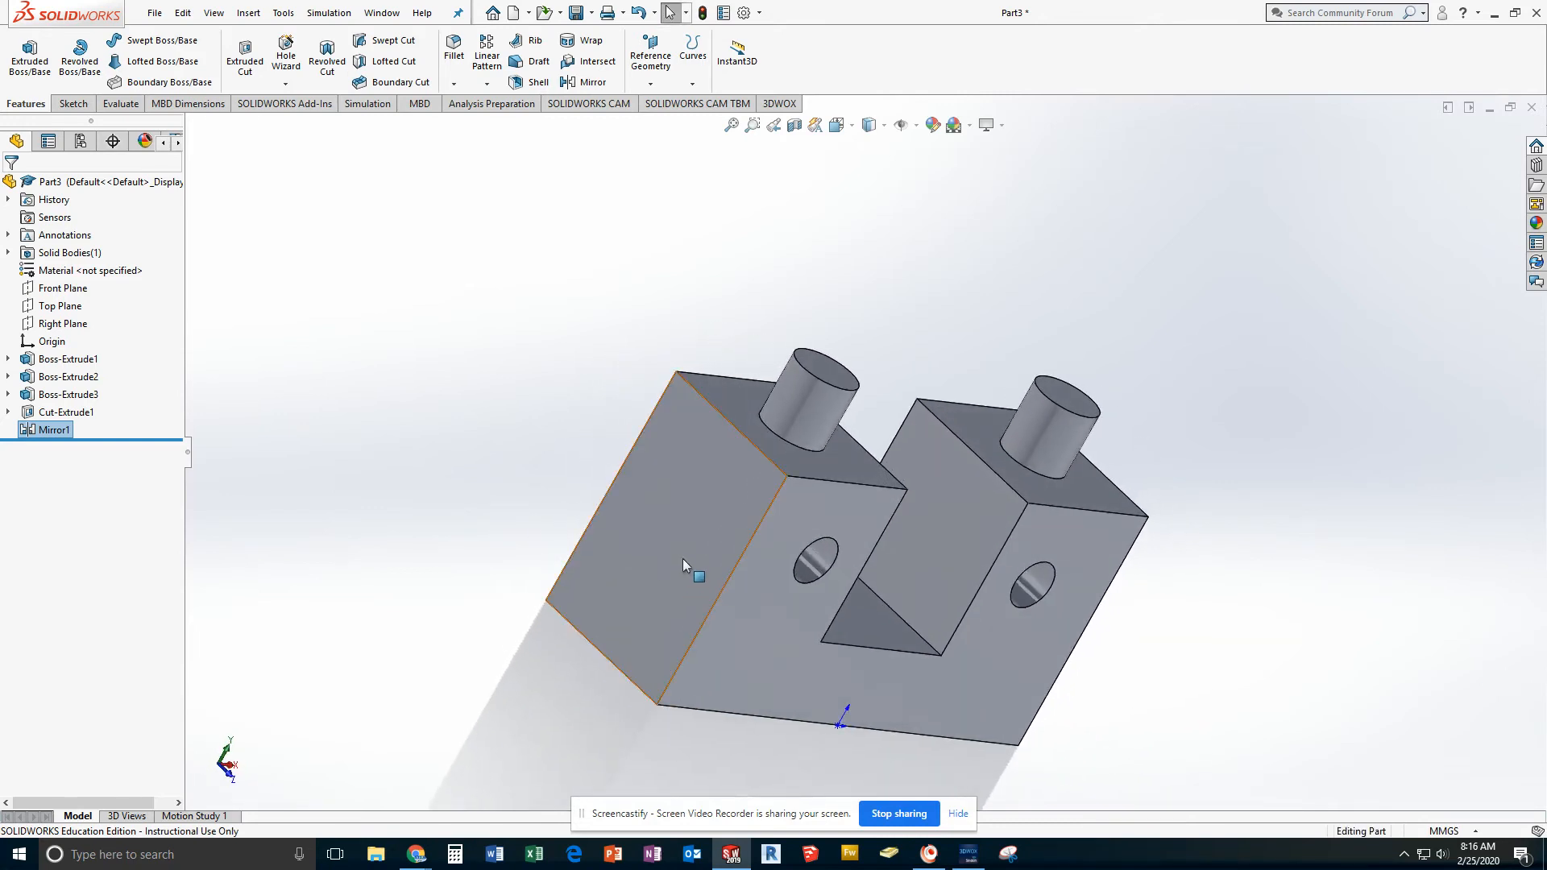
{"action": "left_click", "coordinate": [683, 548]}
{"action": "left_click", "coordinate": [748, 505]}
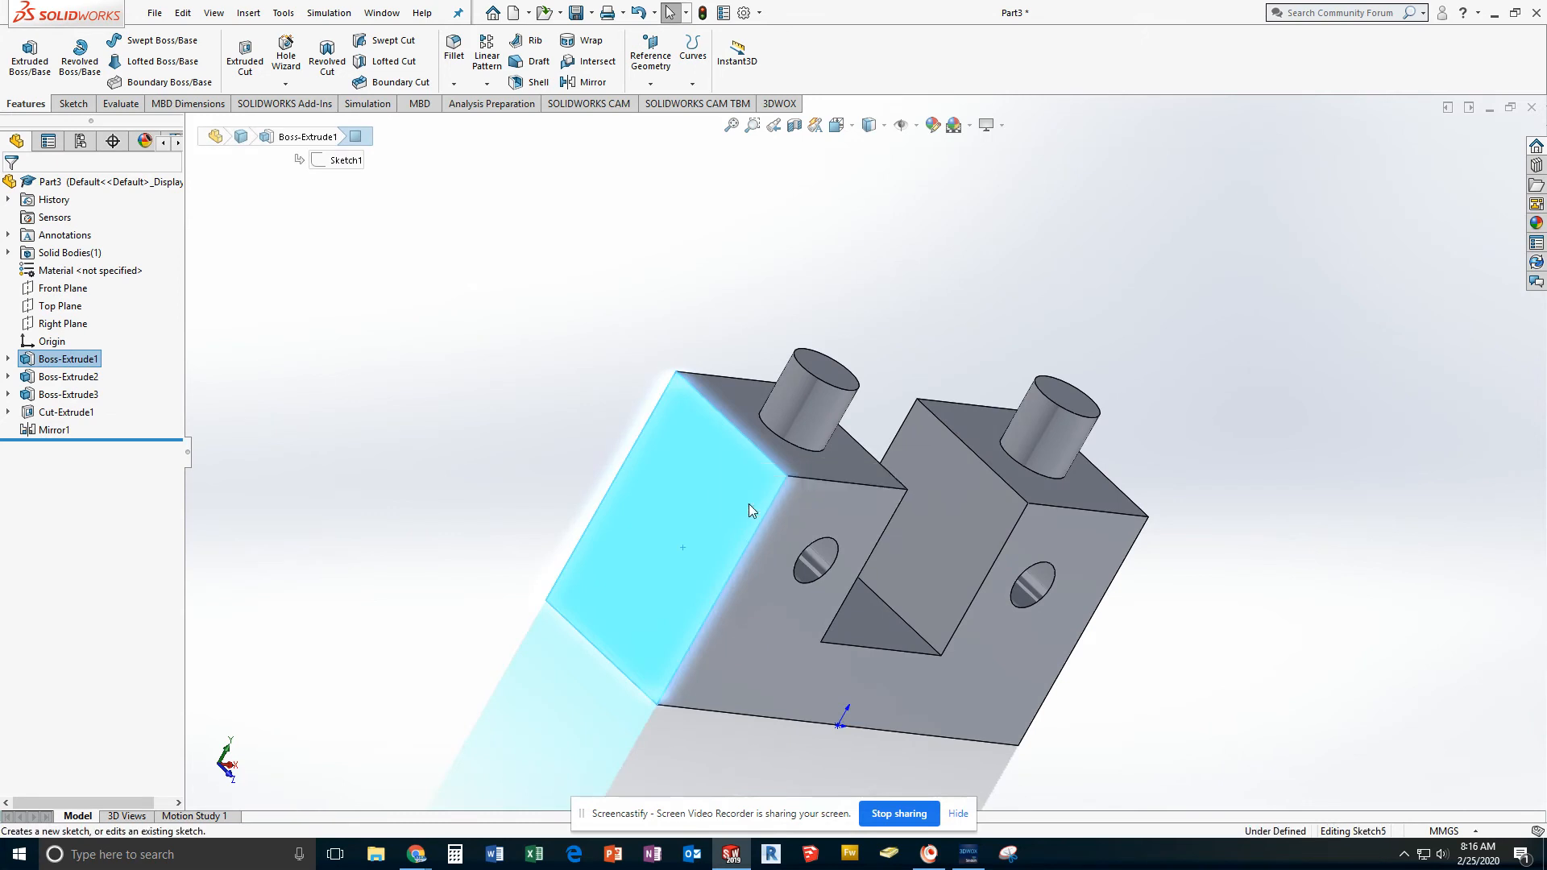
{"action": "left_click", "coordinate": [107, 62]}
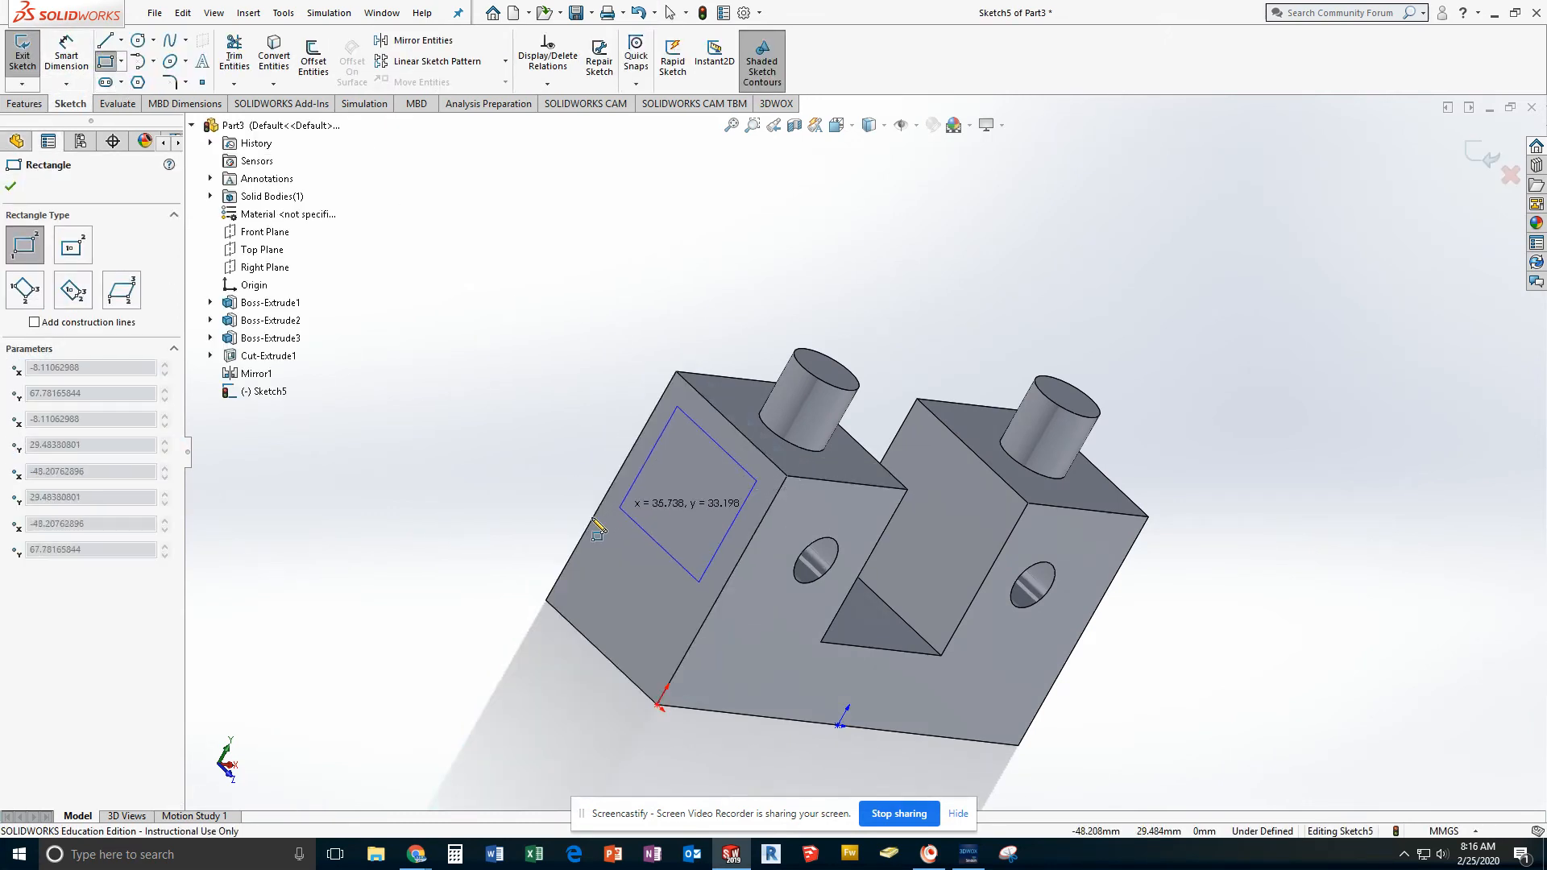
{"action": "left_click", "coordinate": [622, 525]}
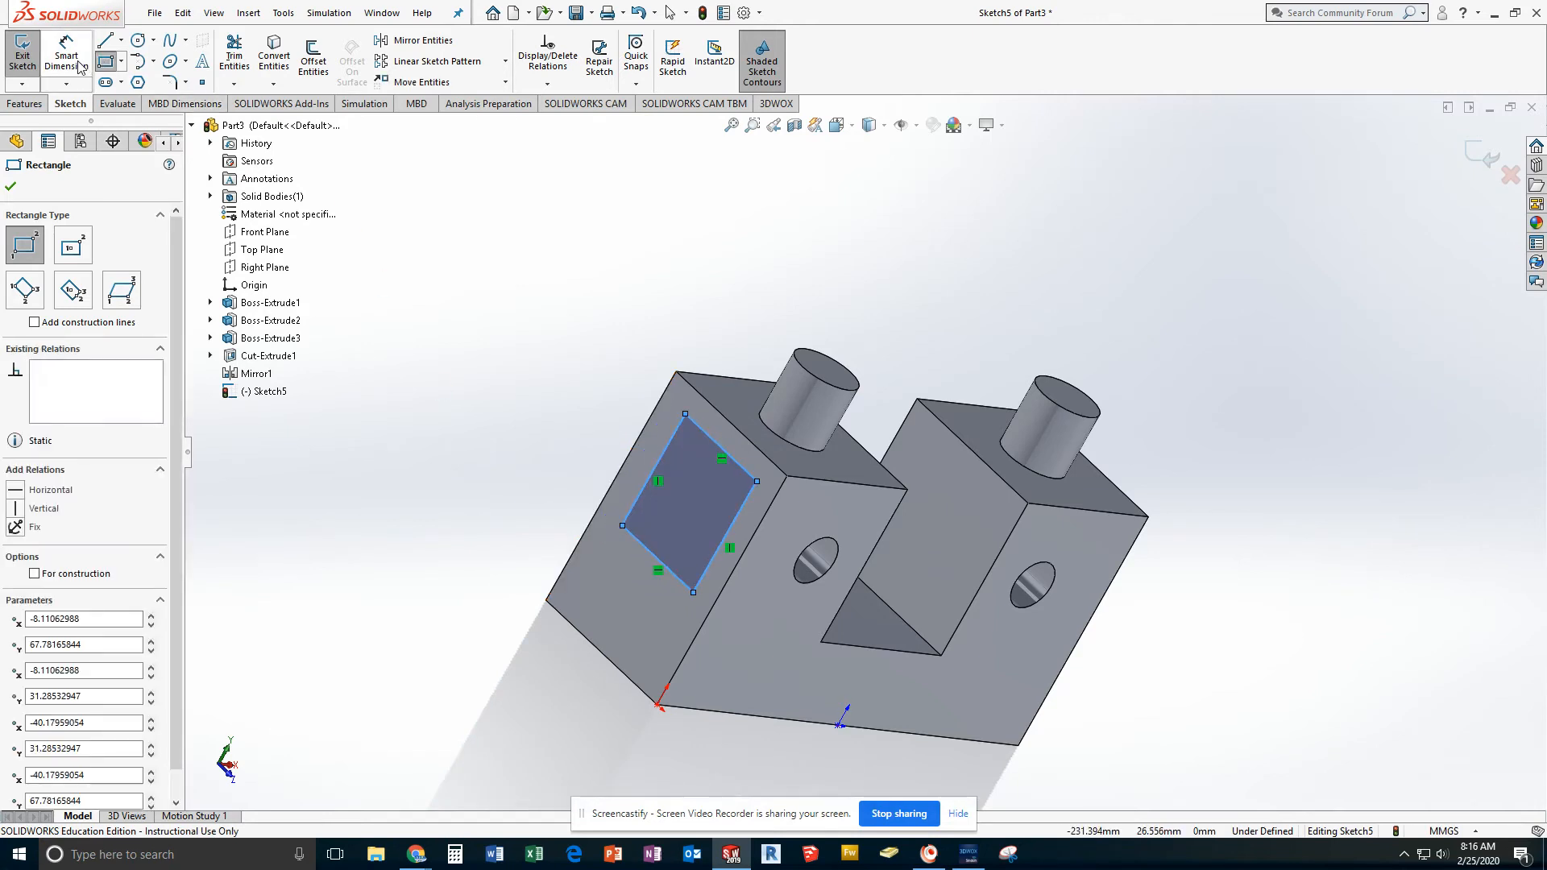
Dimension the rectangle's rear side and top side each 10 mm from the matching edges of the block's end face
{"action": "left_click", "coordinate": [67, 53]}
{"action": "left_click", "coordinate": [660, 462]}
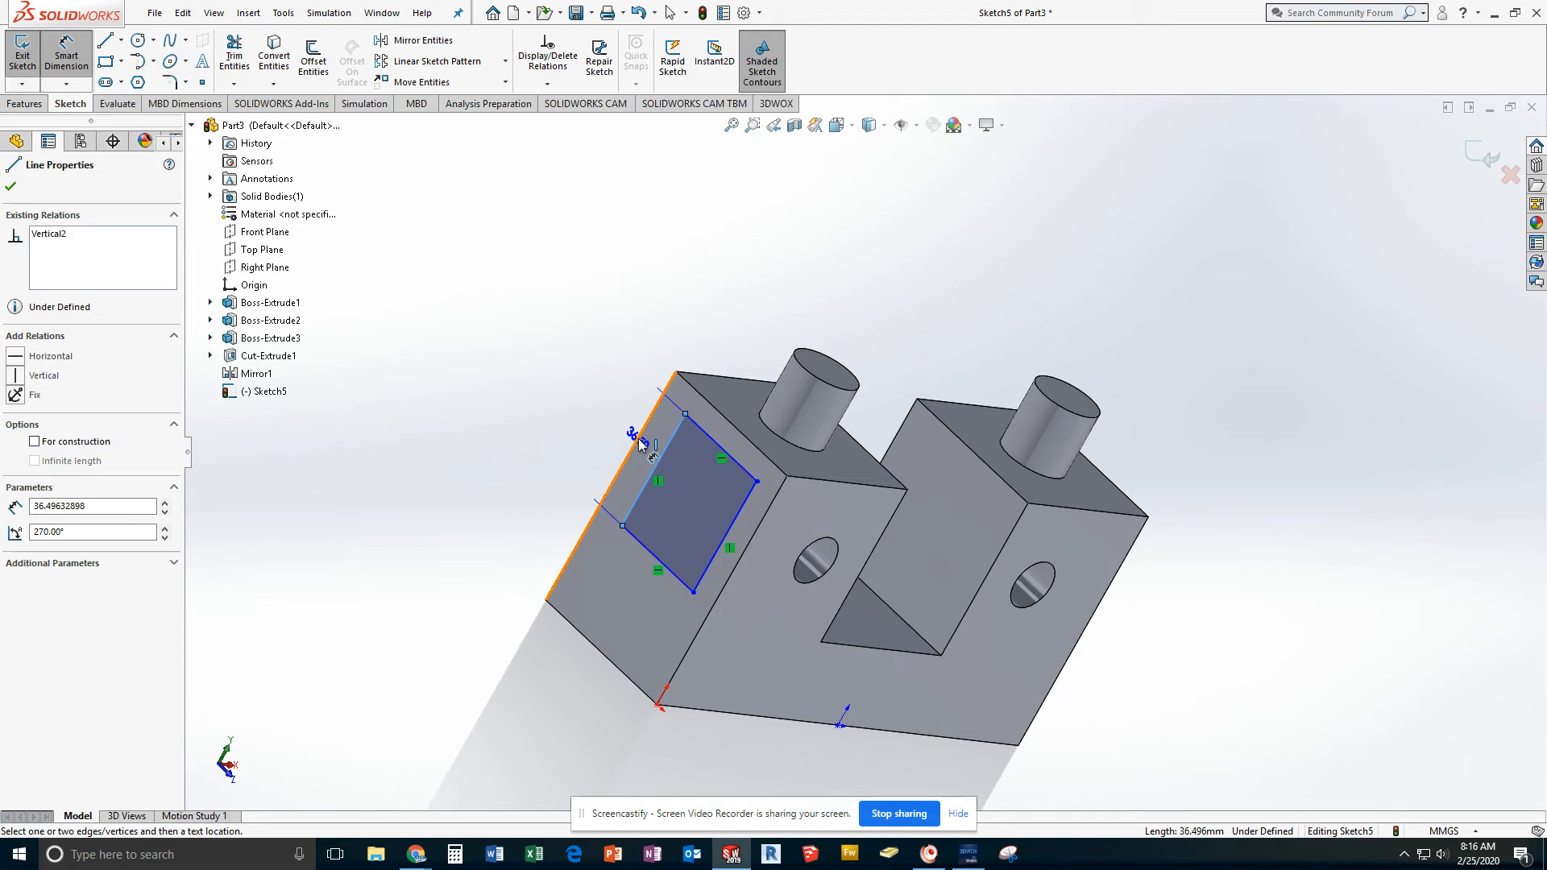
{"action": "left_click", "coordinate": [638, 439]}
{"action": "left_click", "coordinate": [520, 528]}
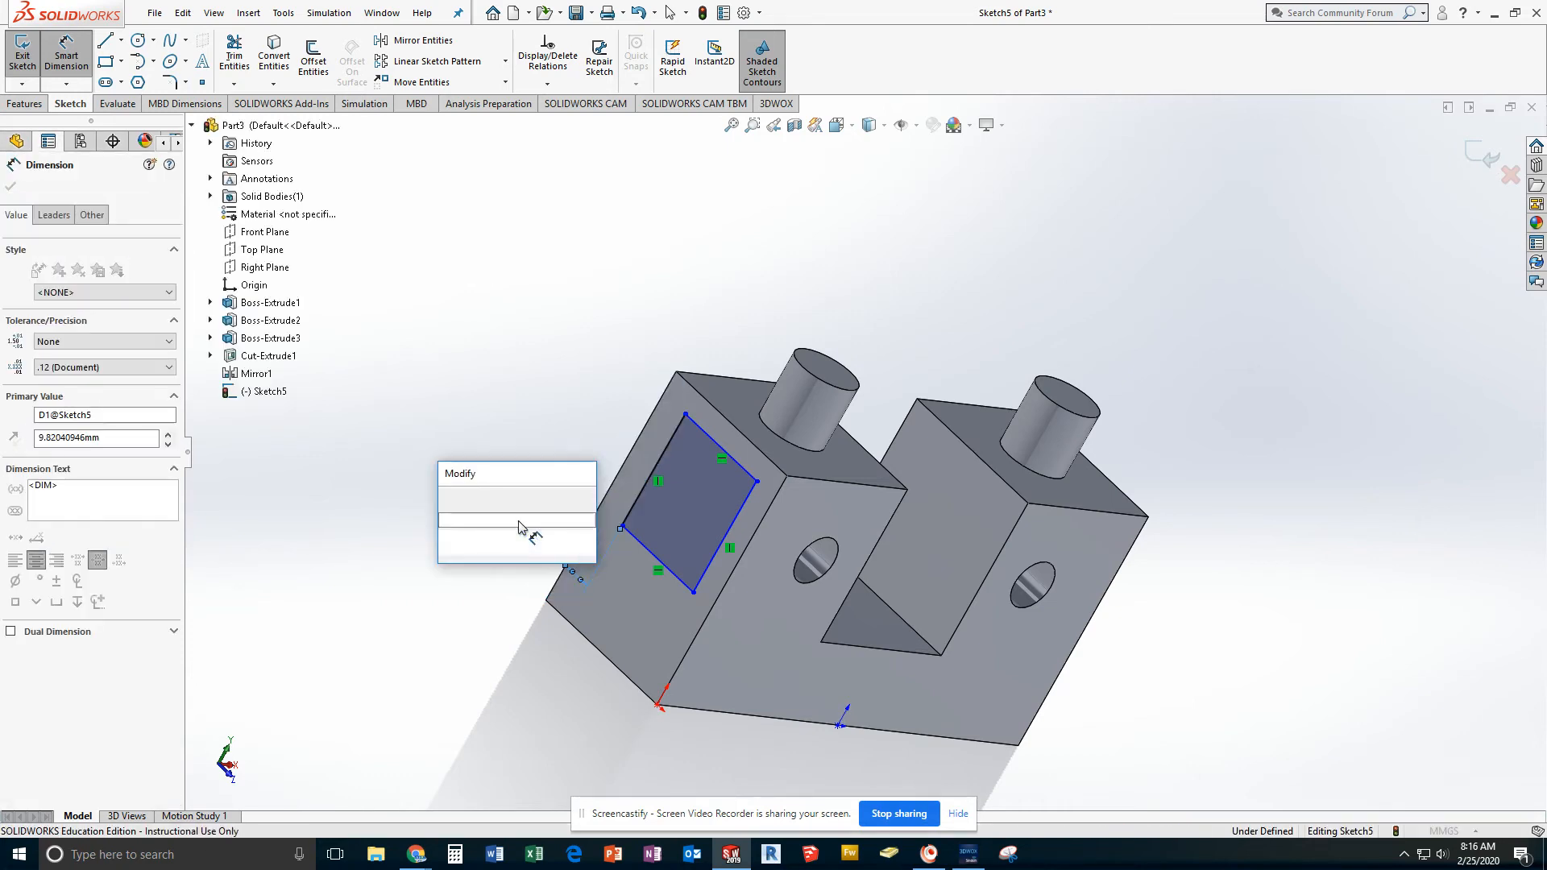
{"action": "type", "text": "10"}
{"action": "key", "text": "Return"}
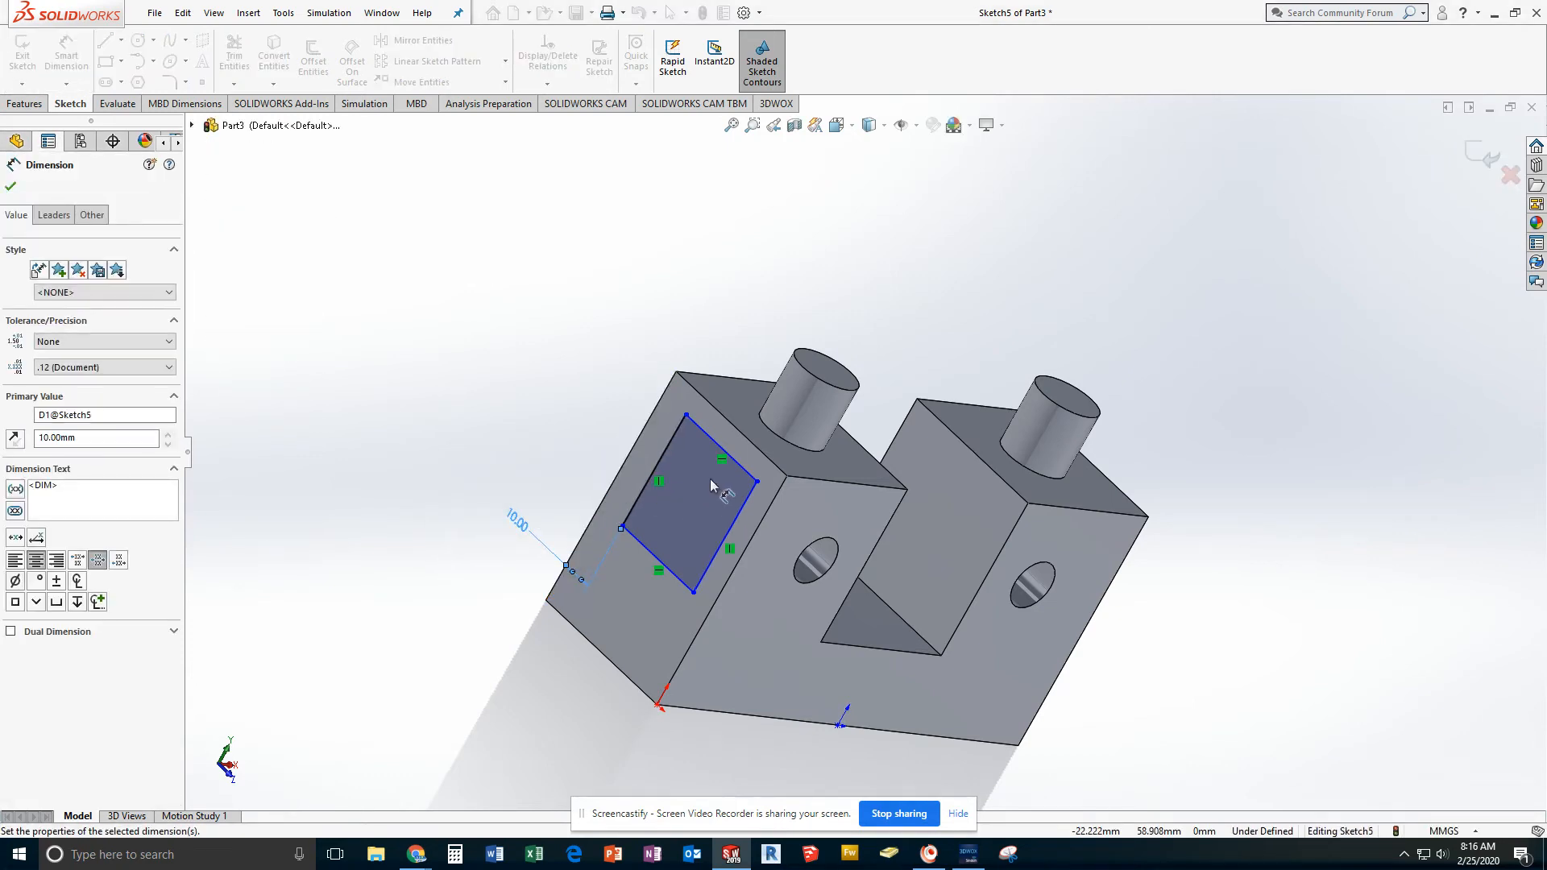
{"action": "left_click", "coordinate": [725, 451]}
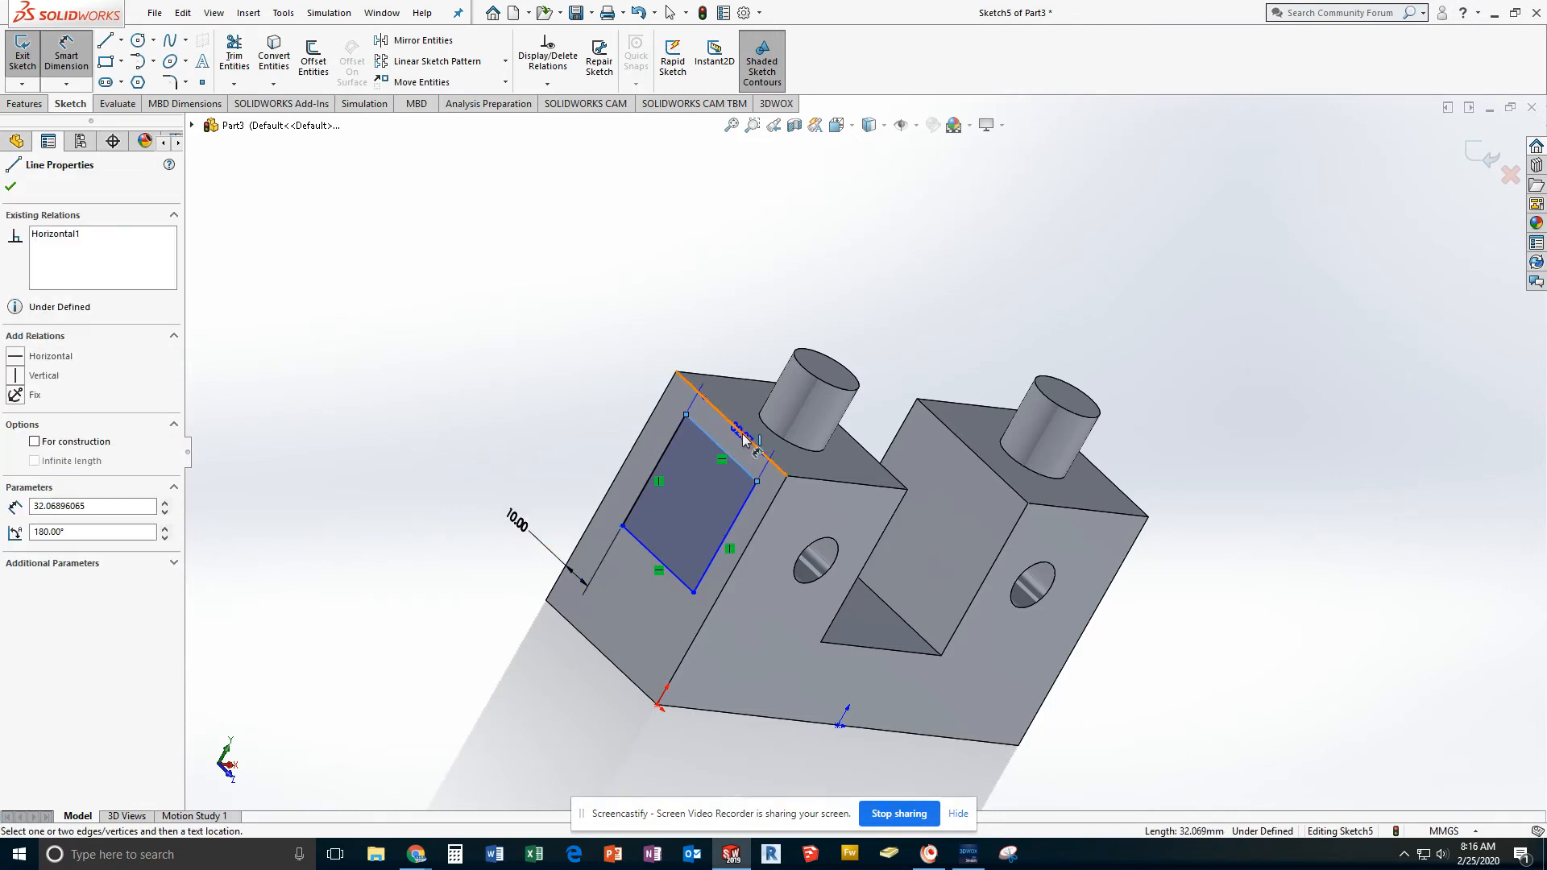
{"action": "left_click", "coordinate": [774, 463]}
{"action": "left_click", "coordinate": [620, 345]}
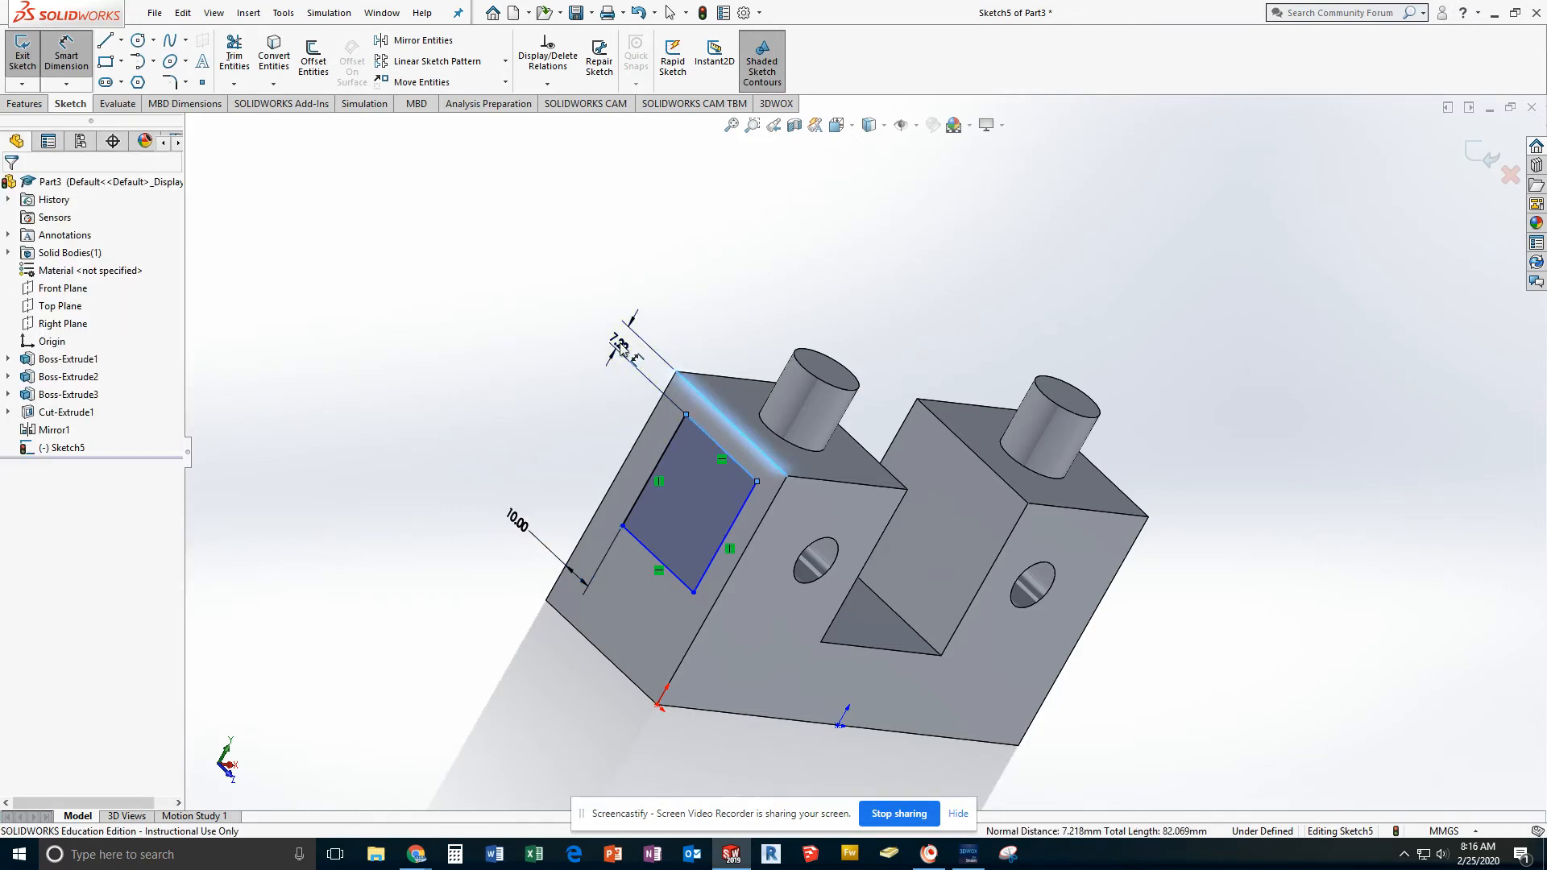
{"action": "key", "text": "Return"}
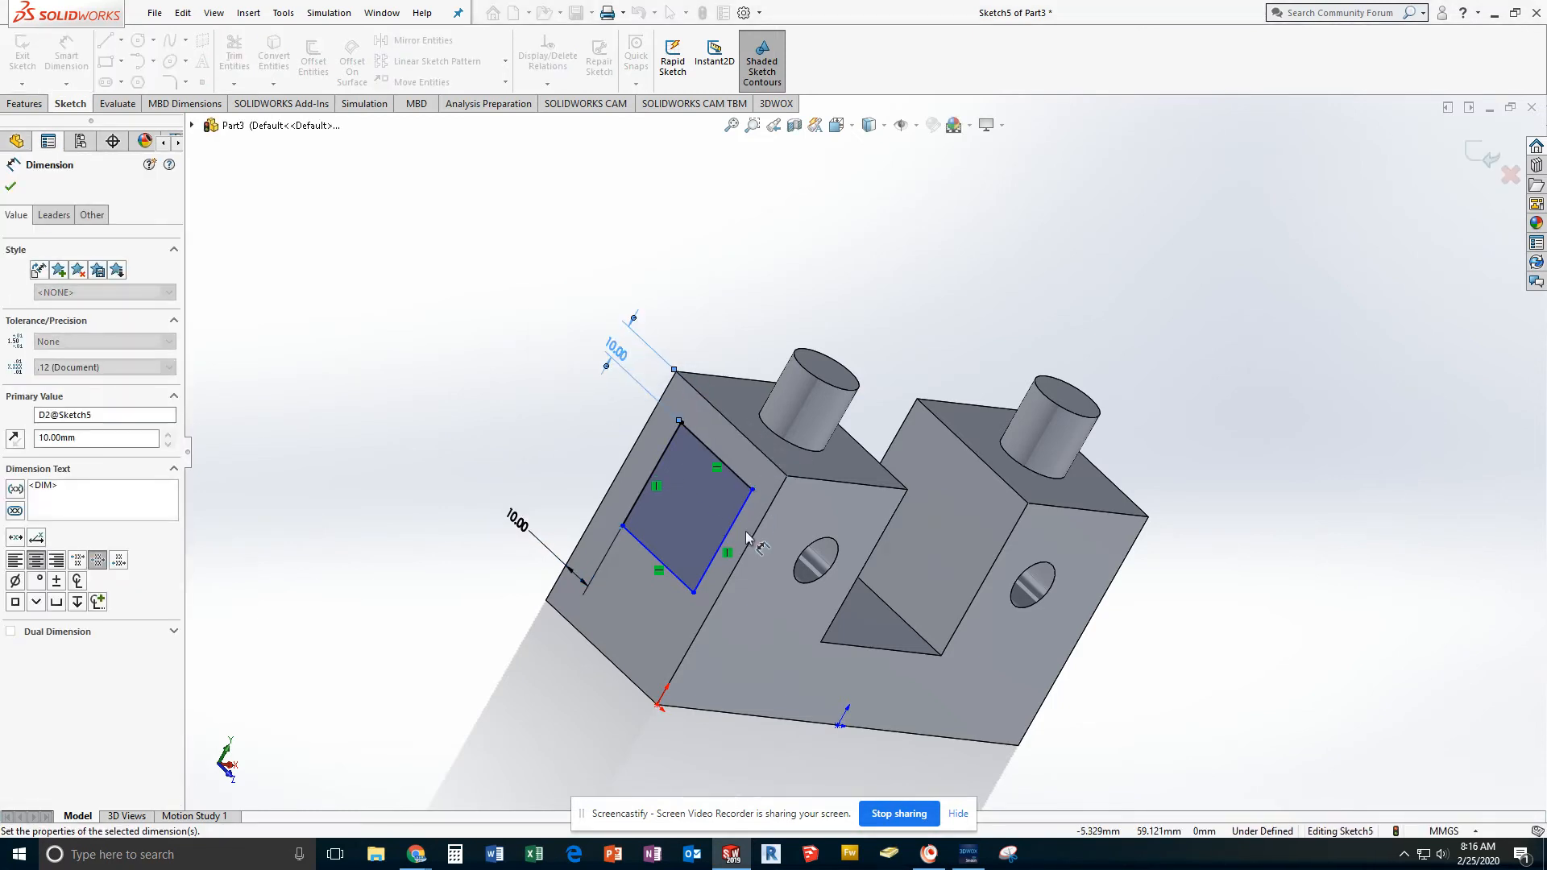
Dimension the rectangle's front side and bottom side each 10 mm from the end face's edges and finish the sketch
{"action": "left_click", "coordinate": [734, 522]}
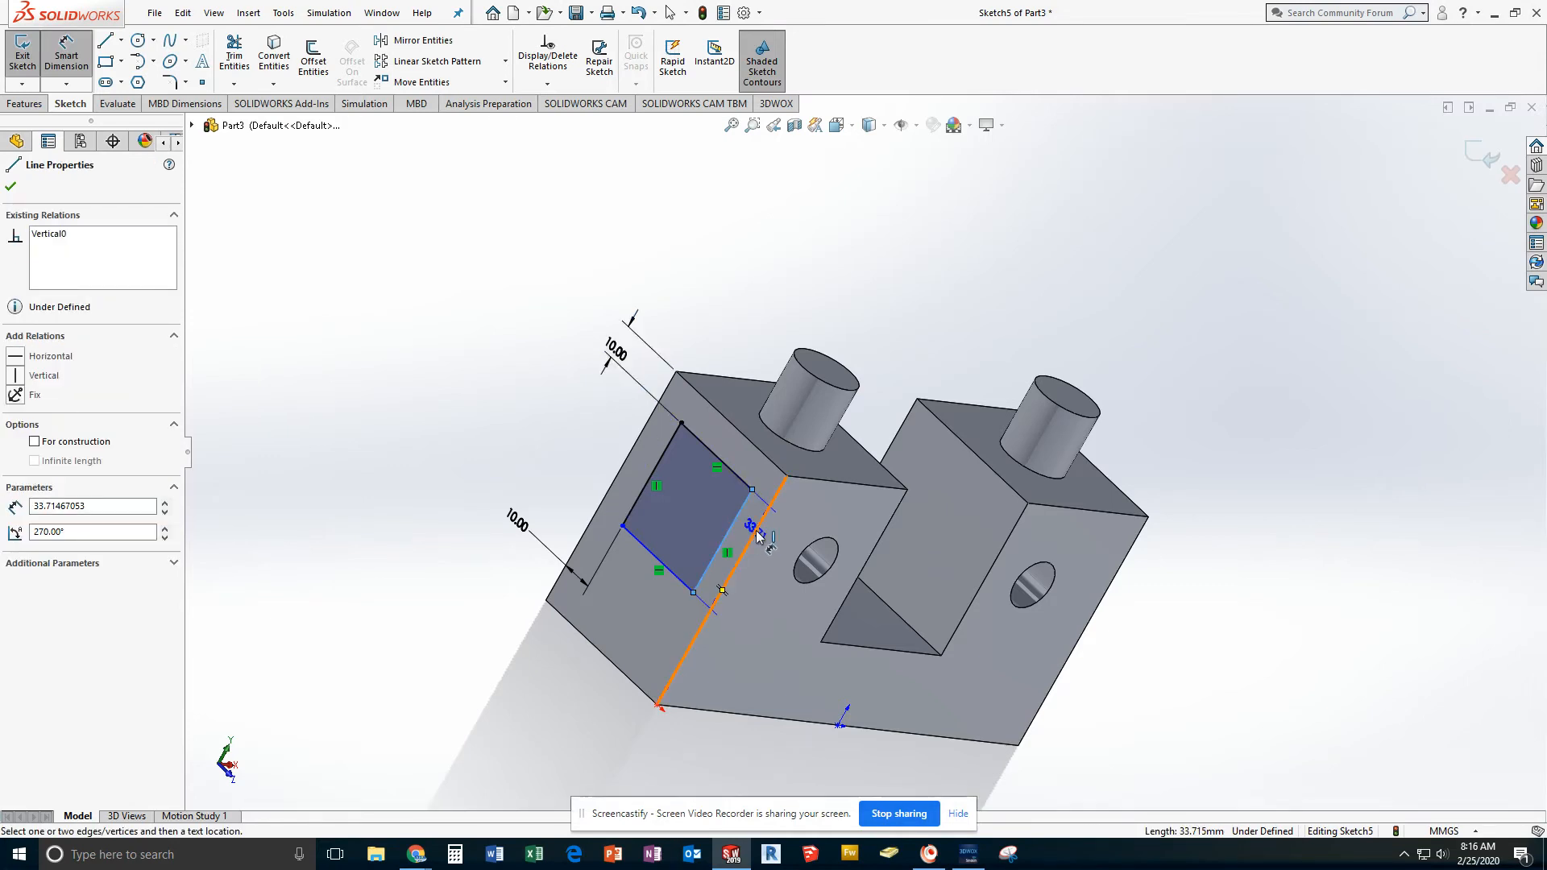
{"action": "left_click", "coordinate": [757, 535]}
{"action": "left_click", "coordinate": [786, 577]}
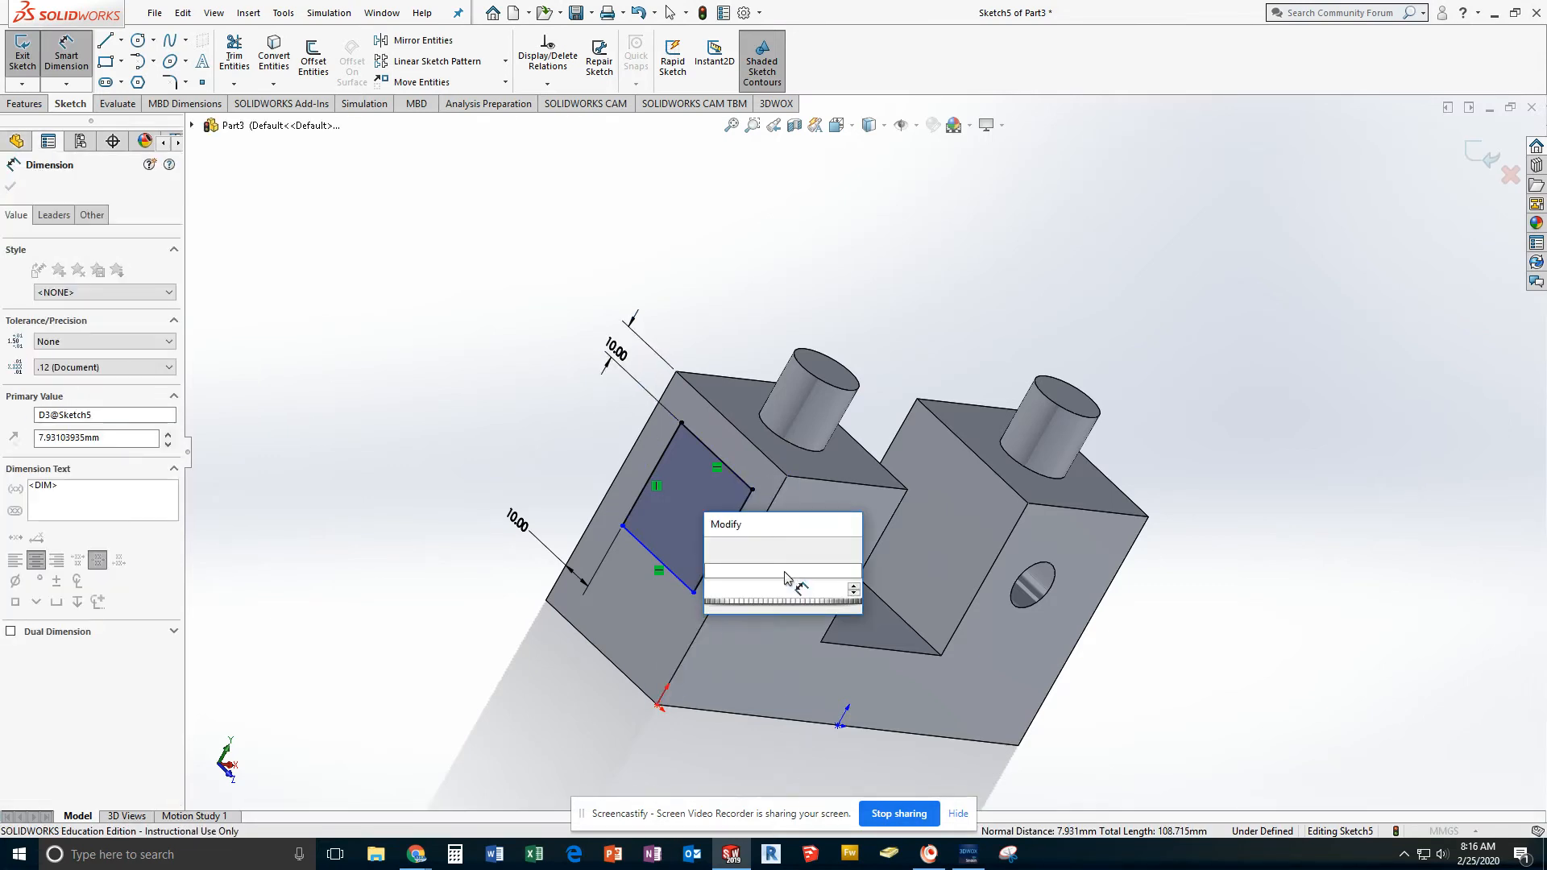
{"action": "key", "text": "Return"}
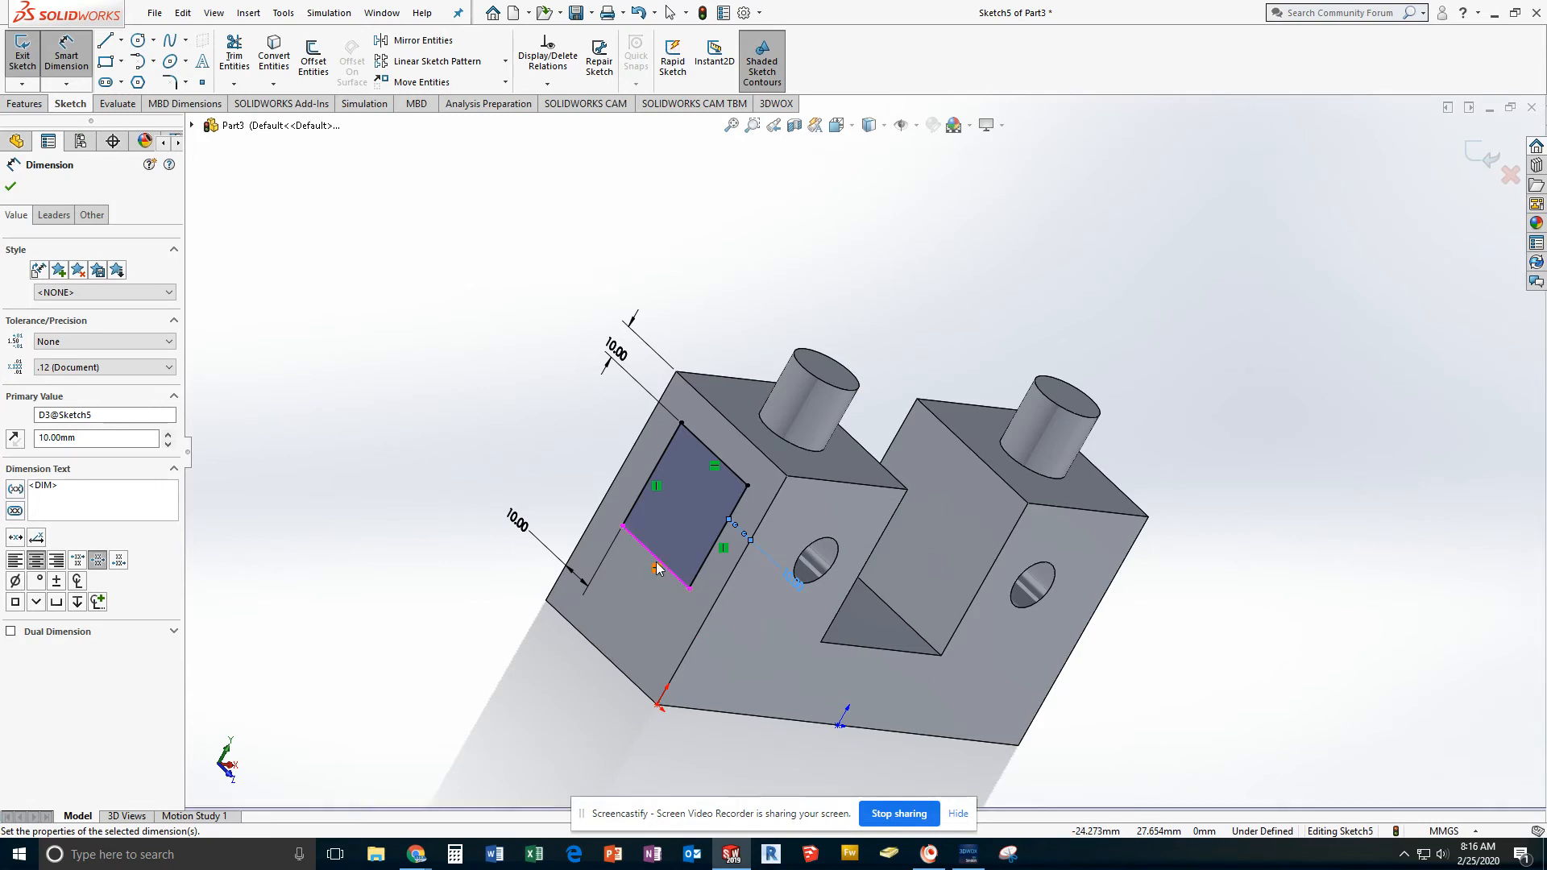
{"action": "left_click", "coordinate": [654, 556]}
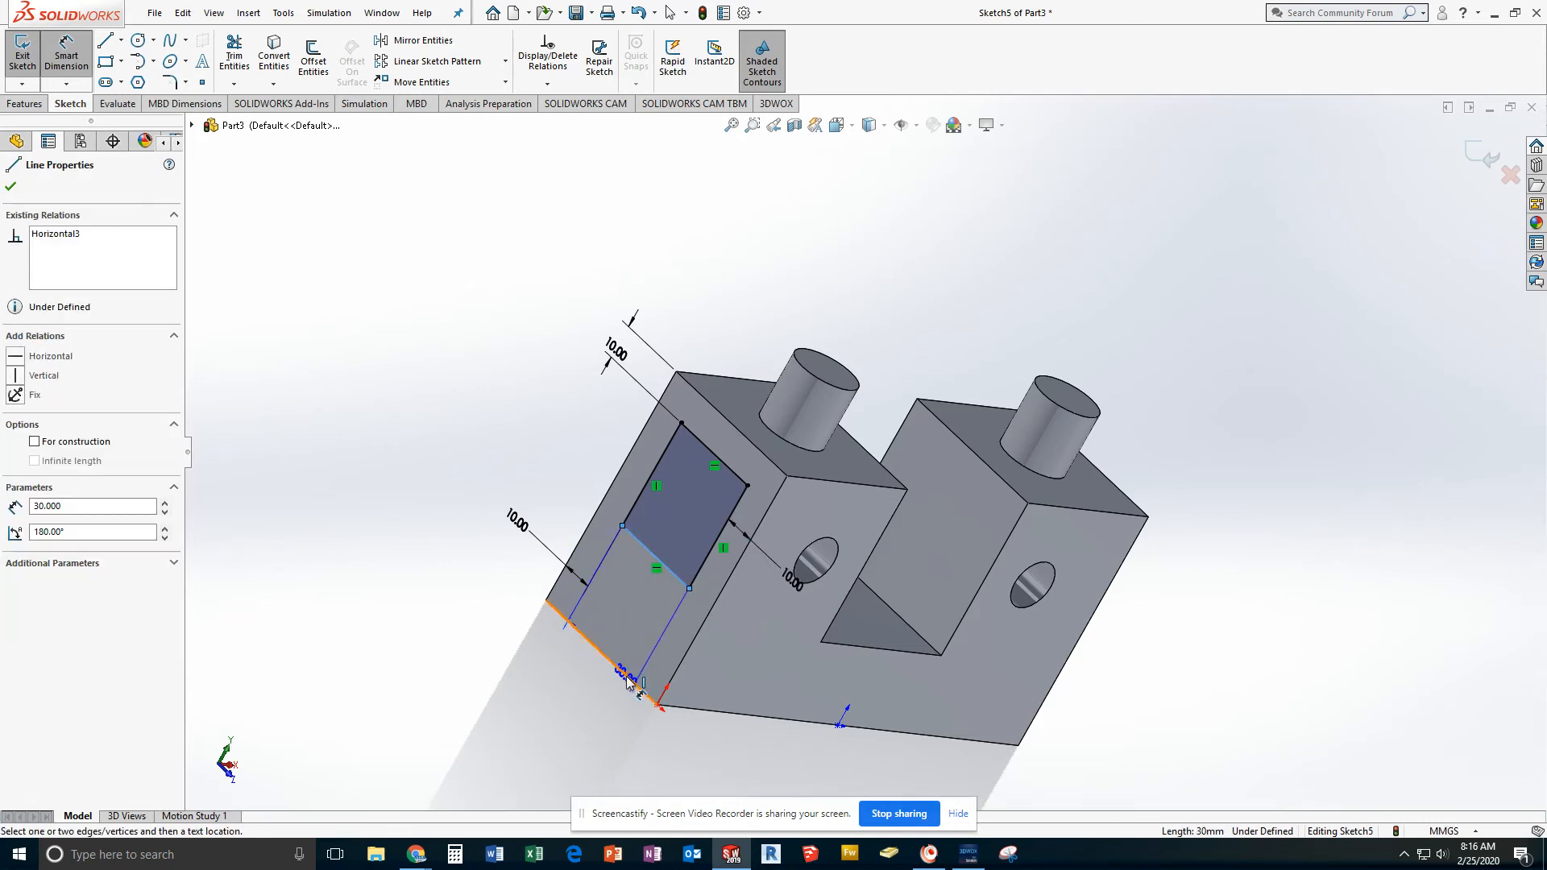
{"action": "left_click", "coordinate": [633, 682]}
{"action": "left_click", "coordinate": [597, 716]}
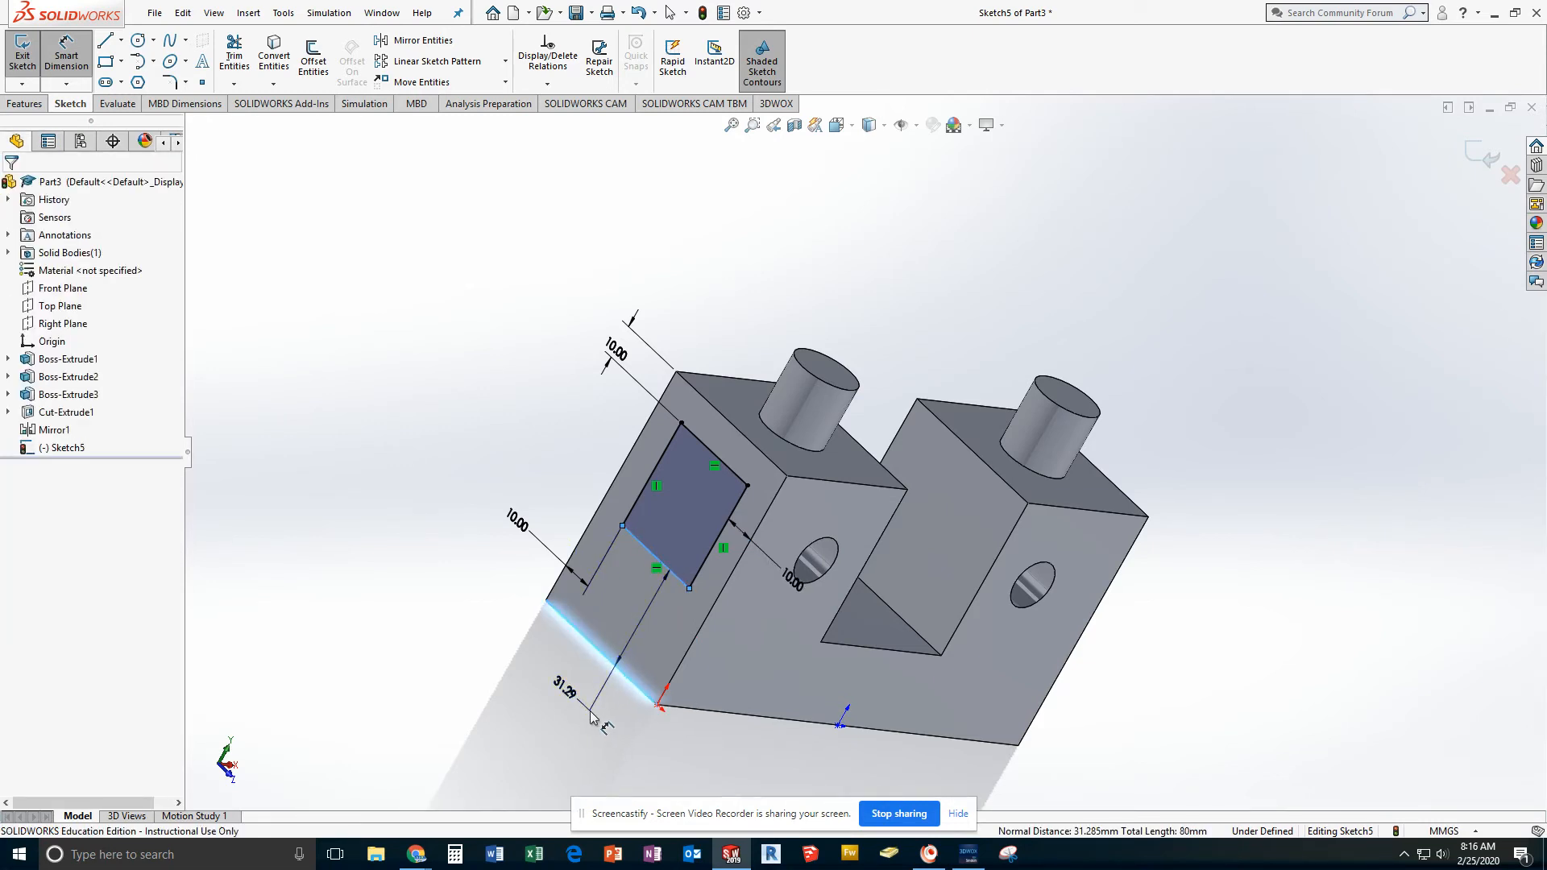
{"action": "key", "text": "Return"}
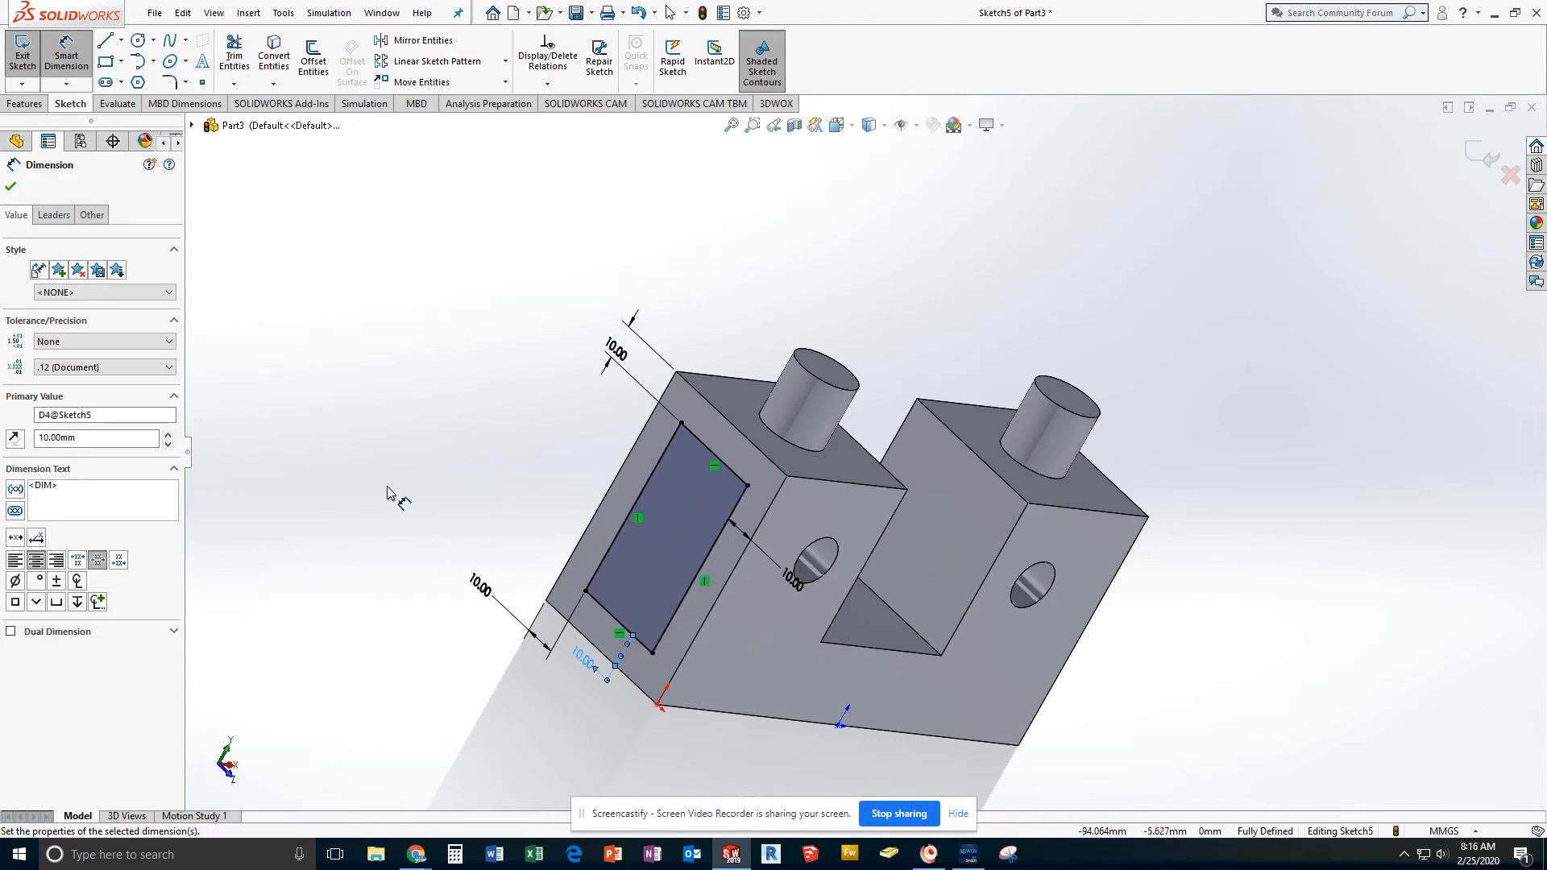
{"action": "left_click", "coordinate": [23, 55]}
Cut the rectangle into the end face as a blind extruded cut 5 mm deep
{"action": "left_click", "coordinate": [24, 103]}
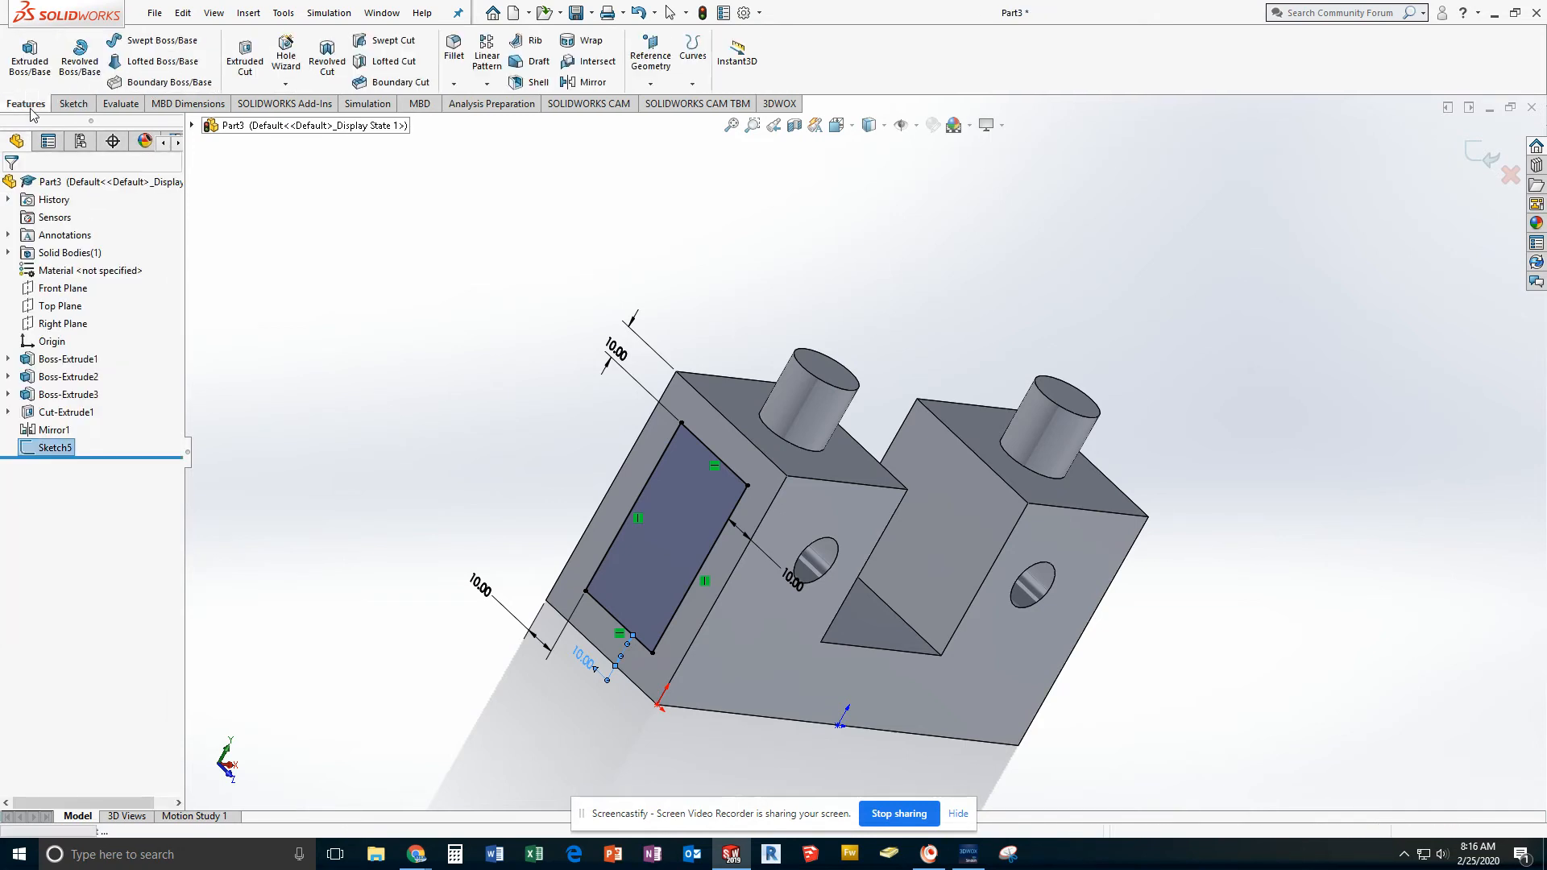
{"action": "left_click", "coordinate": [247, 57]}
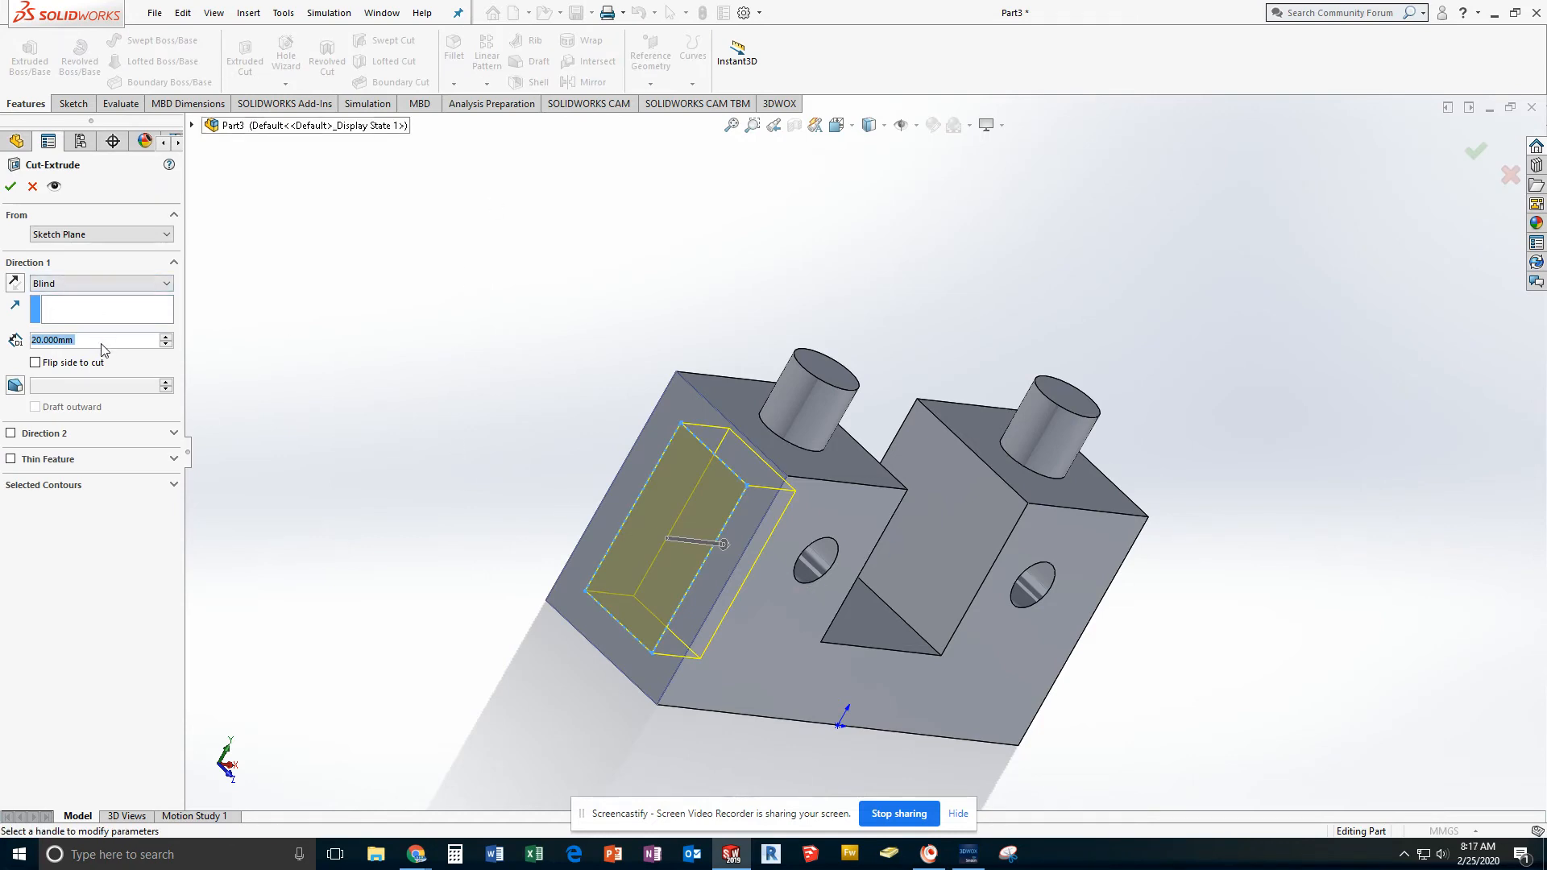
{"action": "type", "text": "5"}
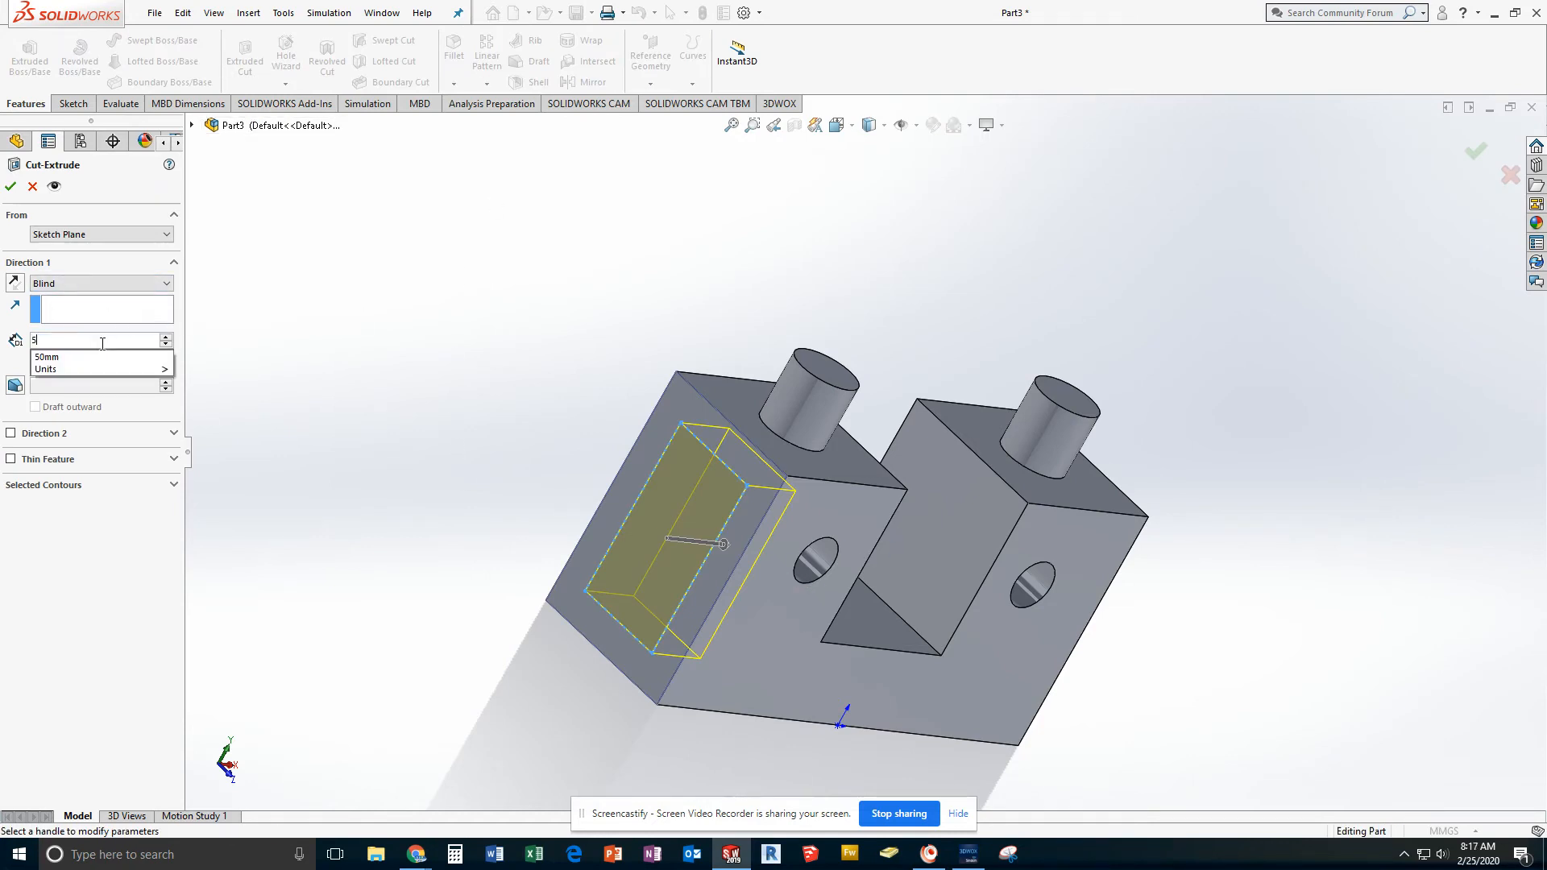
{"action": "key", "text": "Return"}
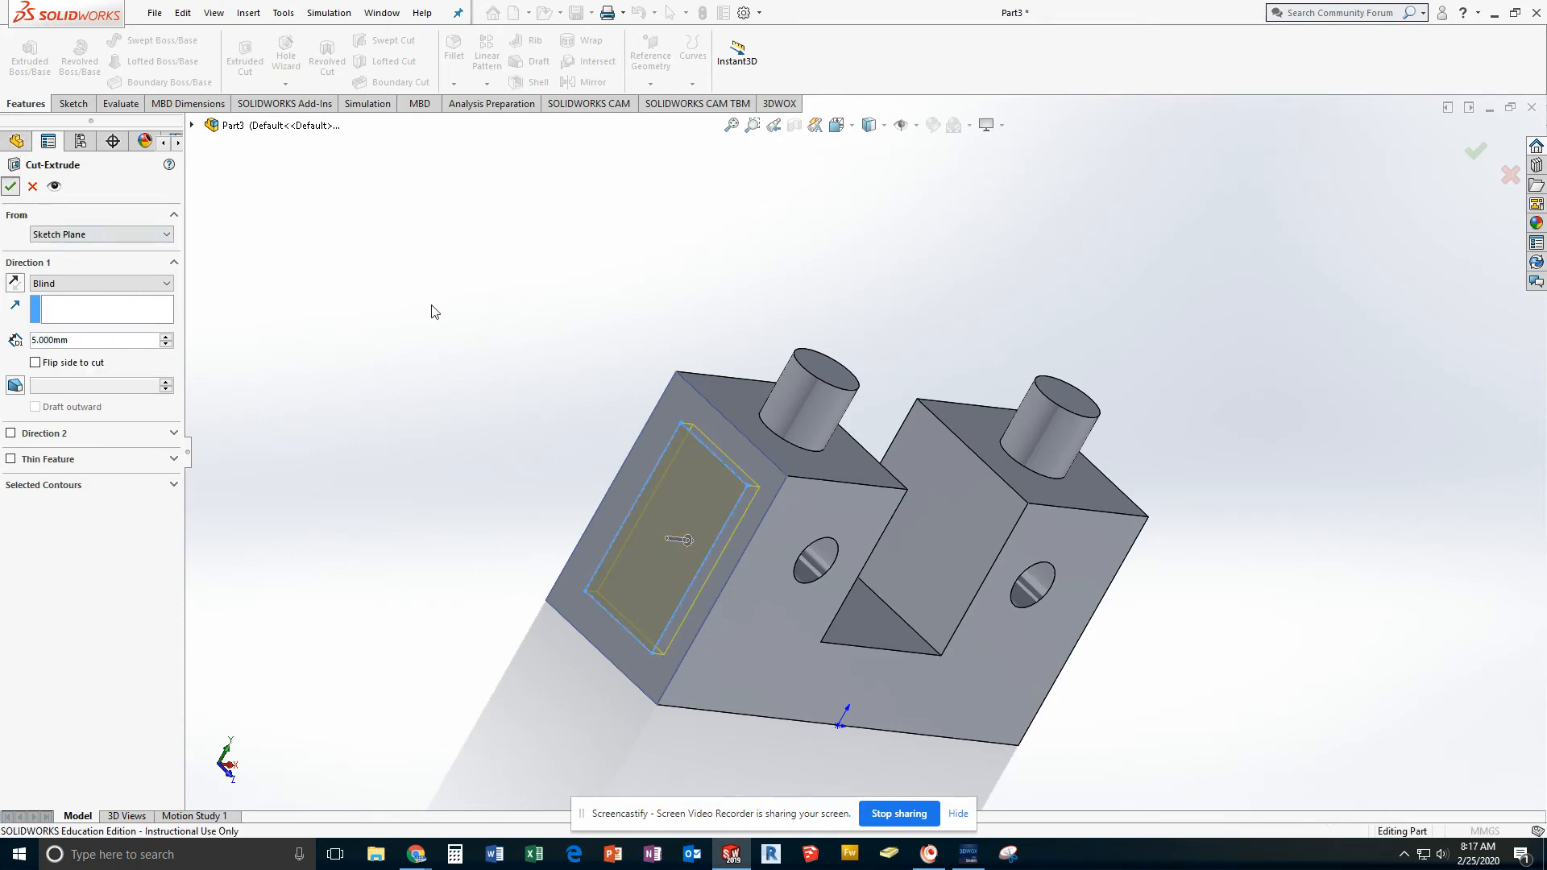
{"action": "left_click", "coordinate": [11, 188]}
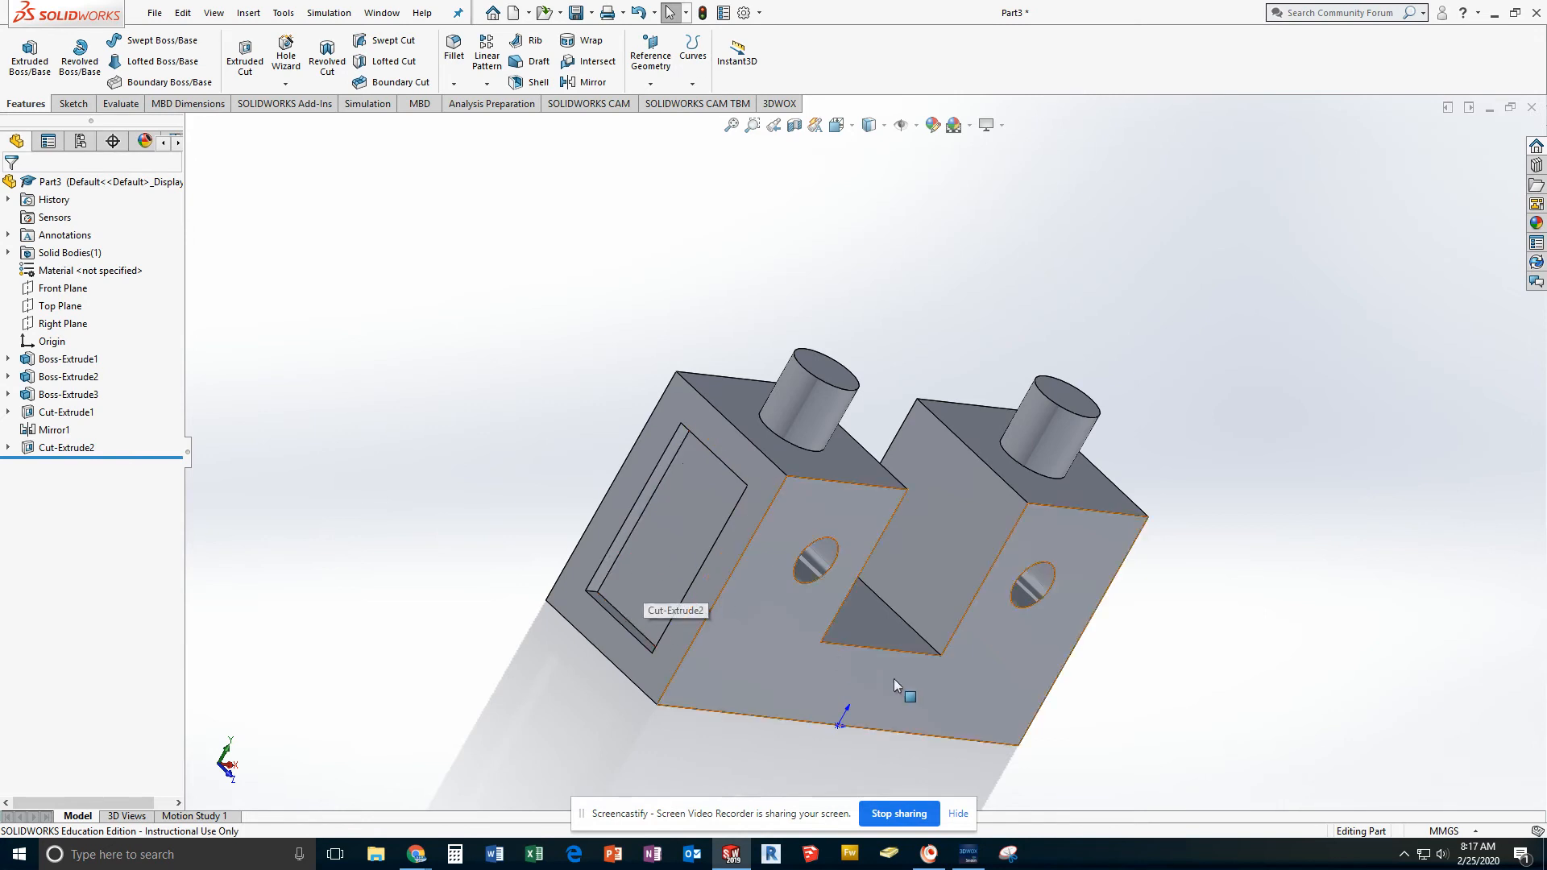
Fillet the front, inner and back top edges of the pocketed block with a constant 5 mm radius
{"action": "middle_click_drag", "start_coordinate": [1233, 629], "coordinate": [1144, 556]}
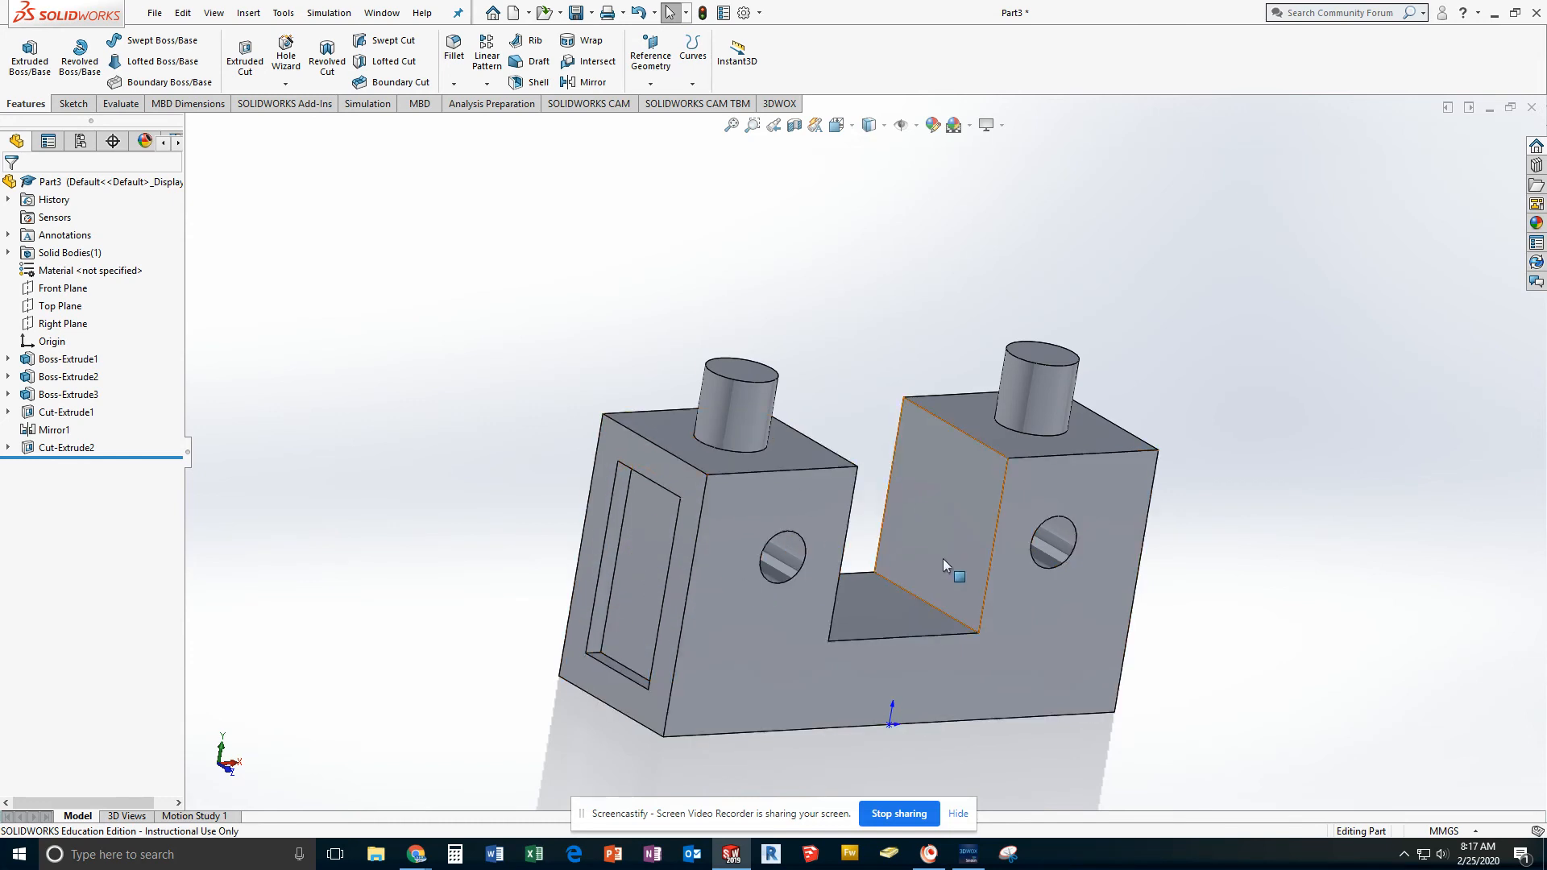
{"action": "middle_click_drag", "start_coordinate": [979, 663], "coordinate": [1119, 625]}
{"action": "middle_click_drag", "start_coordinate": [1230, 592], "coordinate": [1176, 591]}
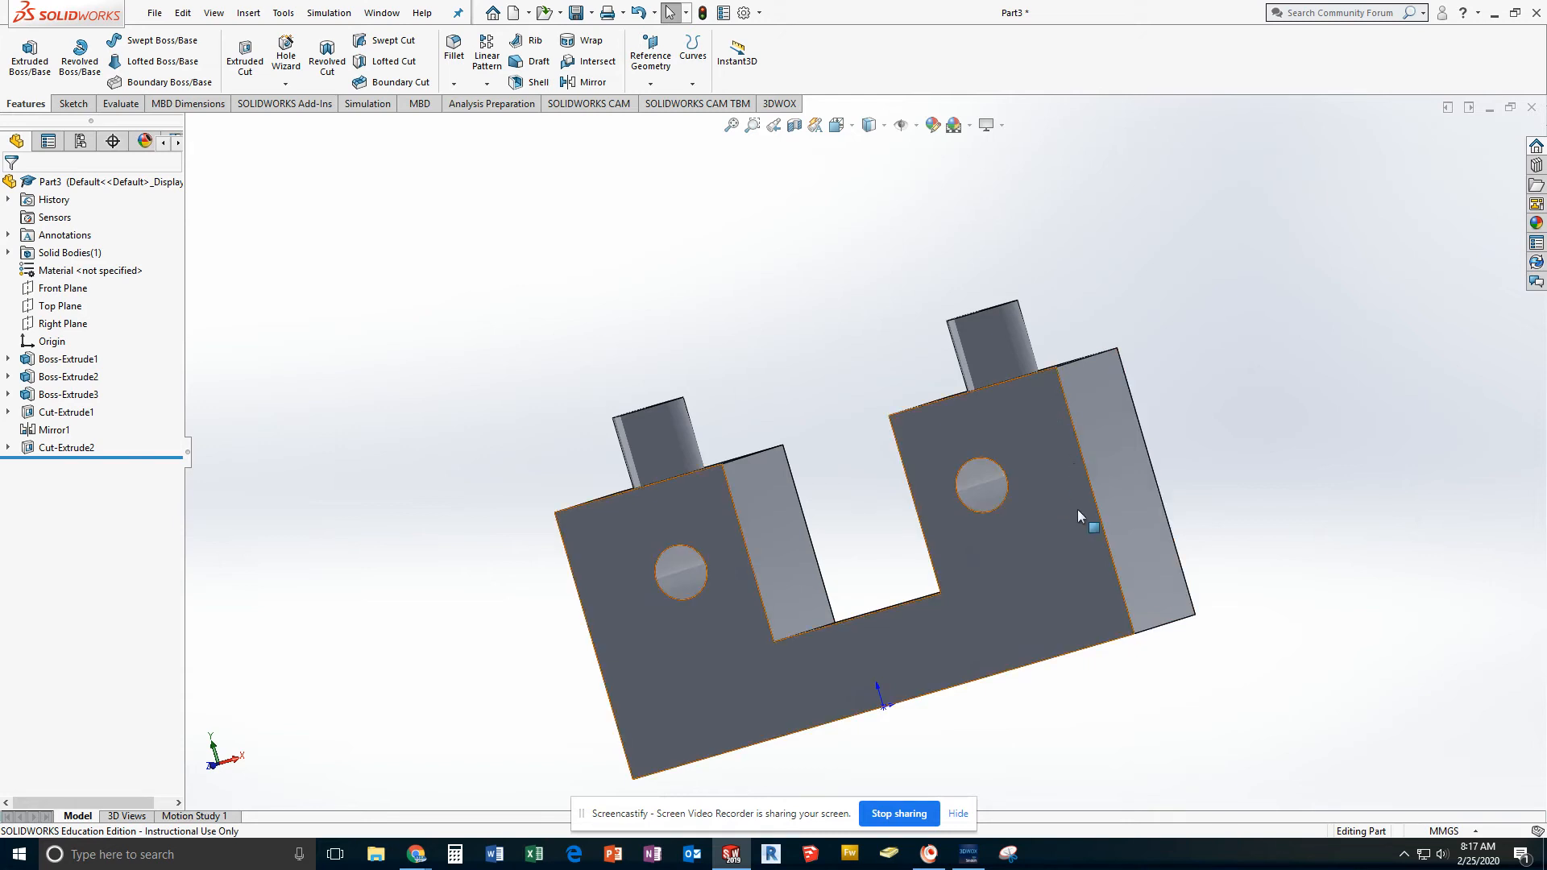
{"action": "middle_click_drag", "start_coordinate": [1144, 456], "coordinate": [1263, 604]}
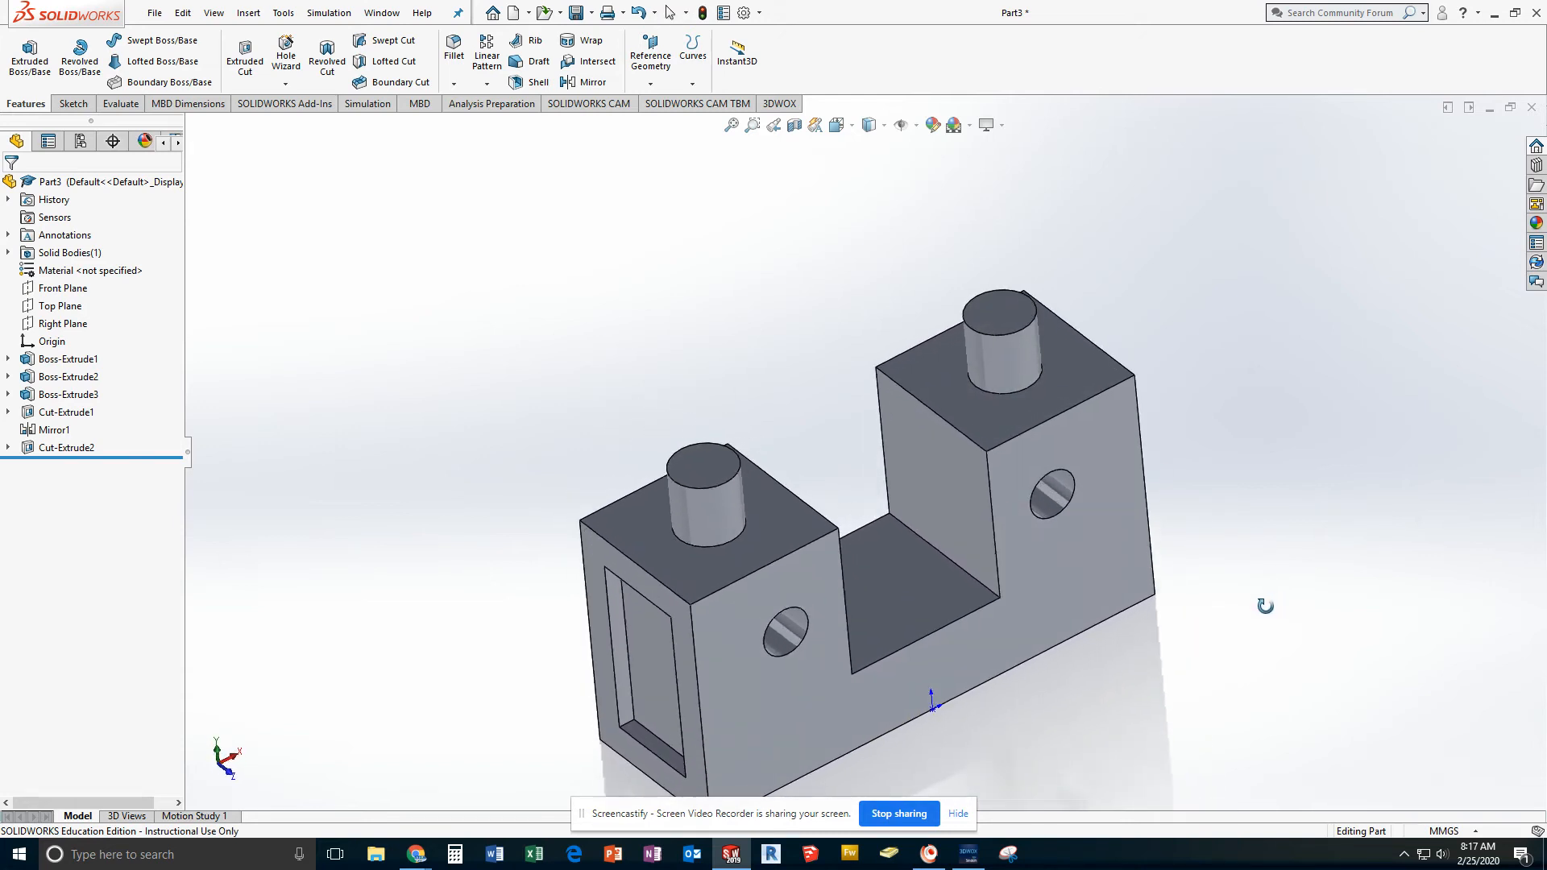
{"action": "left_click", "coordinate": [454, 50]}
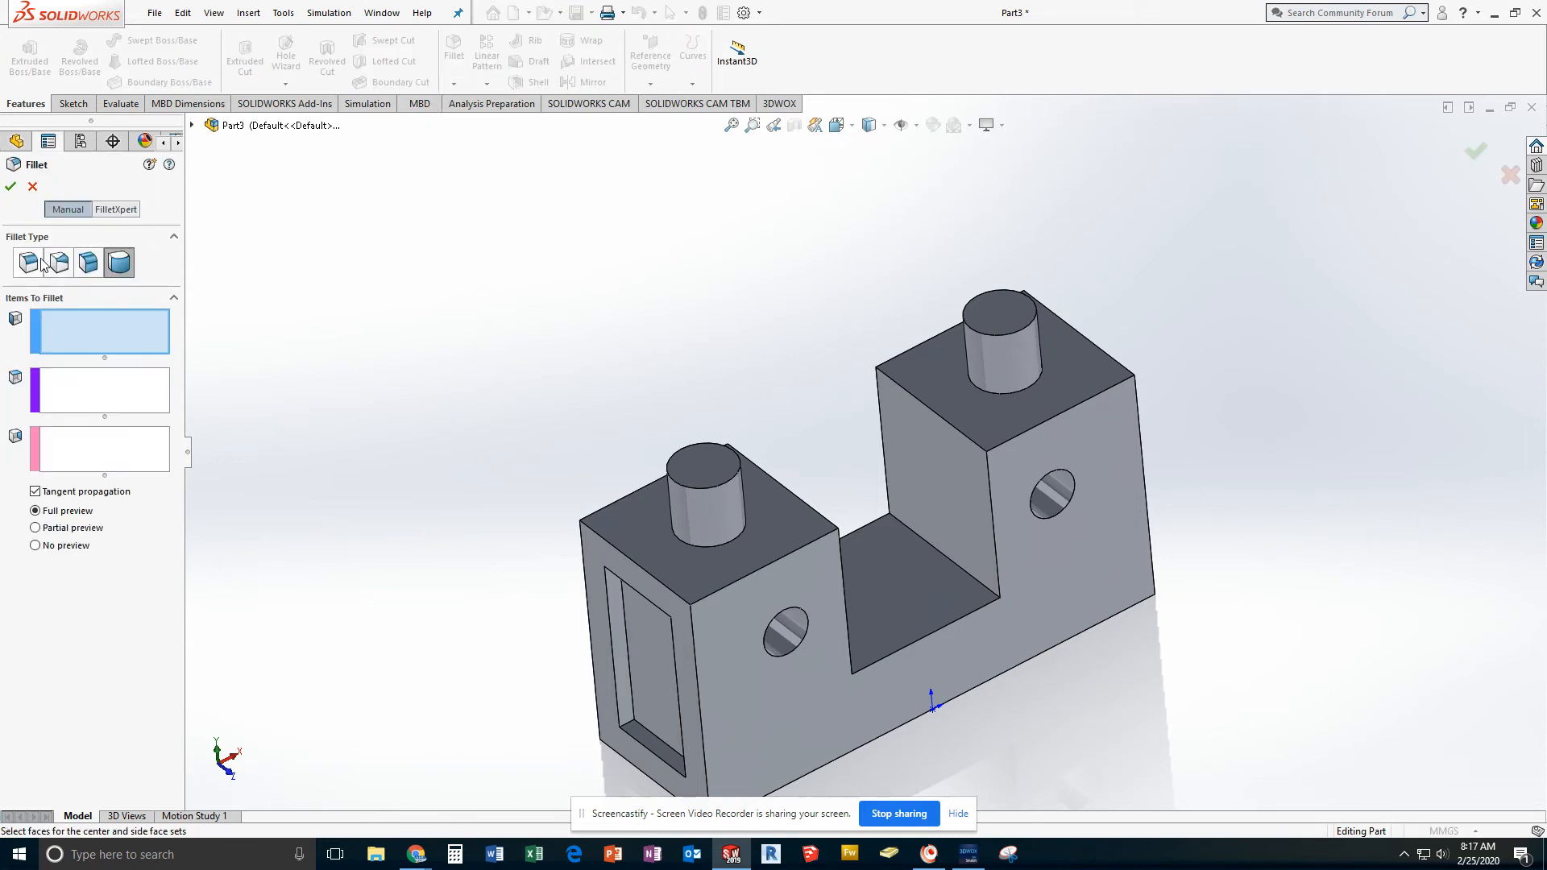
{"action": "left_click", "coordinate": [31, 262]}
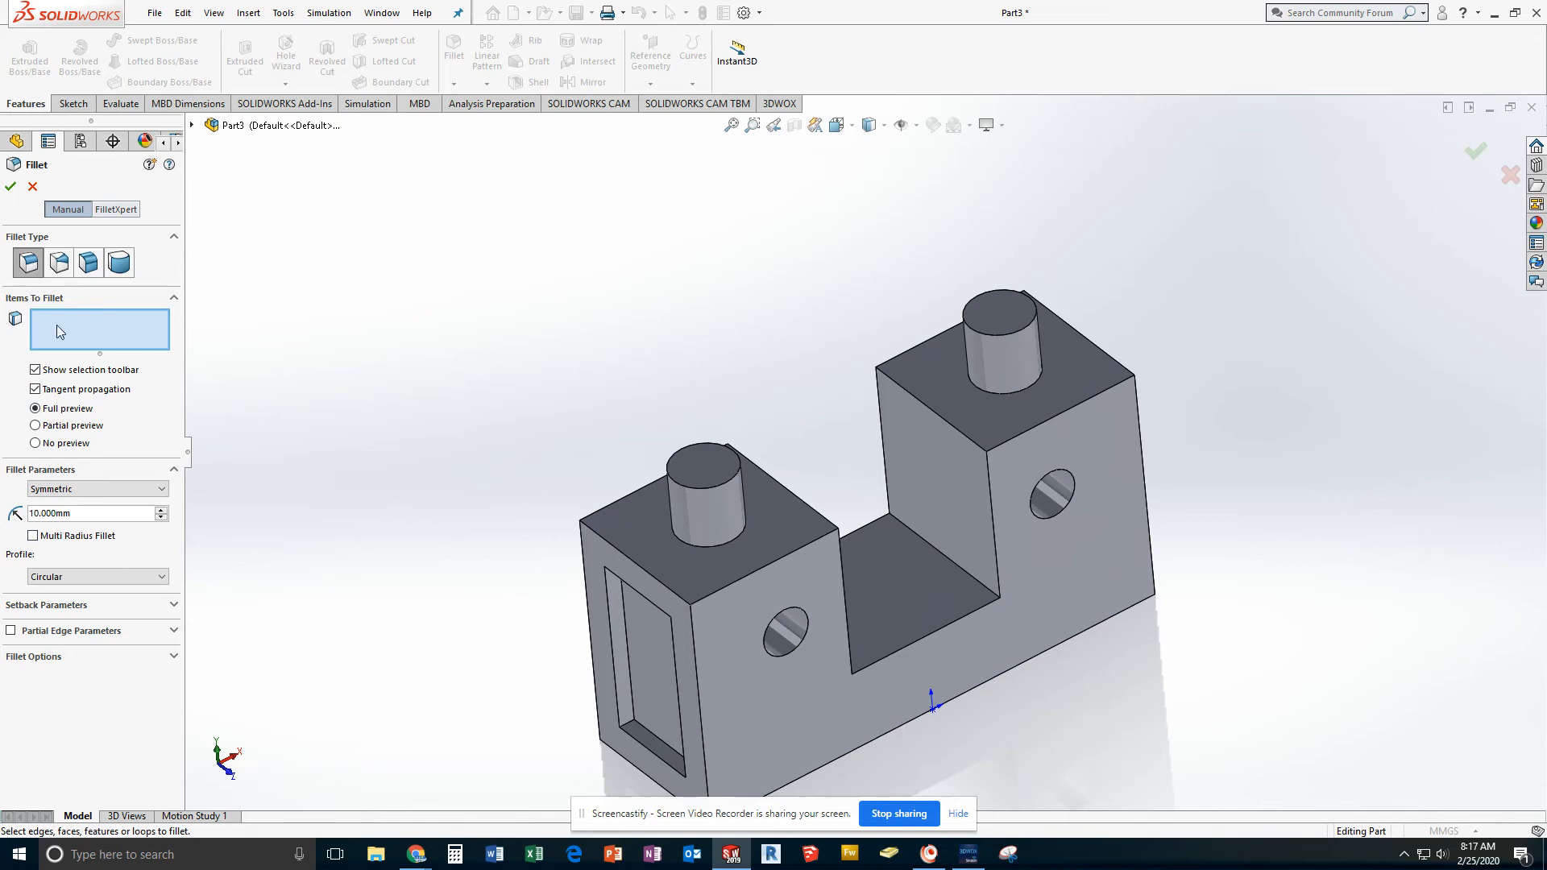
{"action": "left_click", "coordinate": [786, 556]}
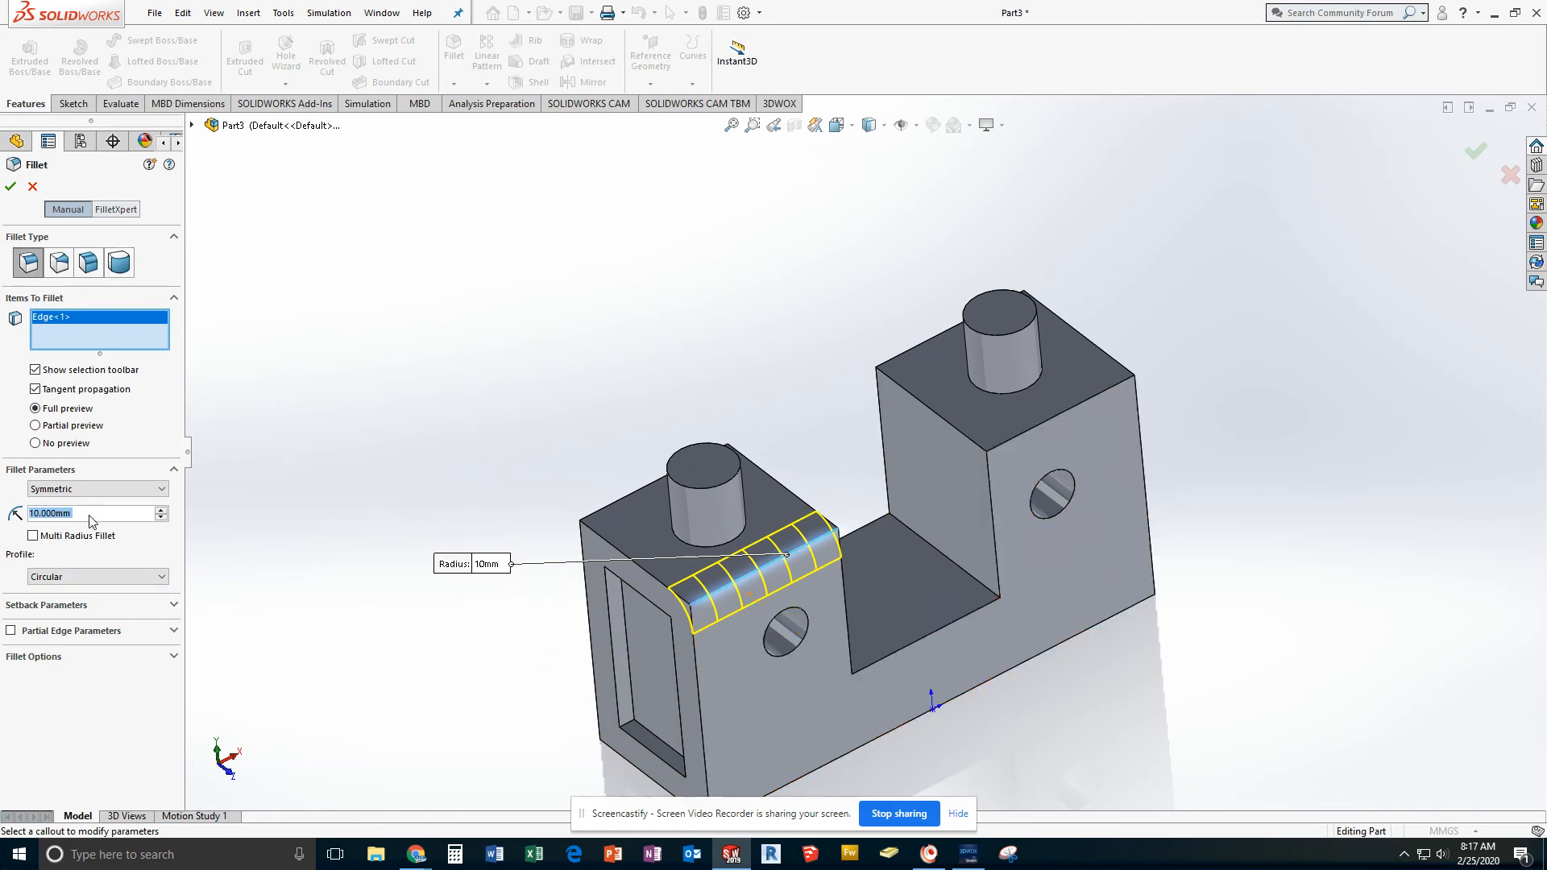
{"action": "type", "text": "5"}
{"action": "key", "text": "Return"}
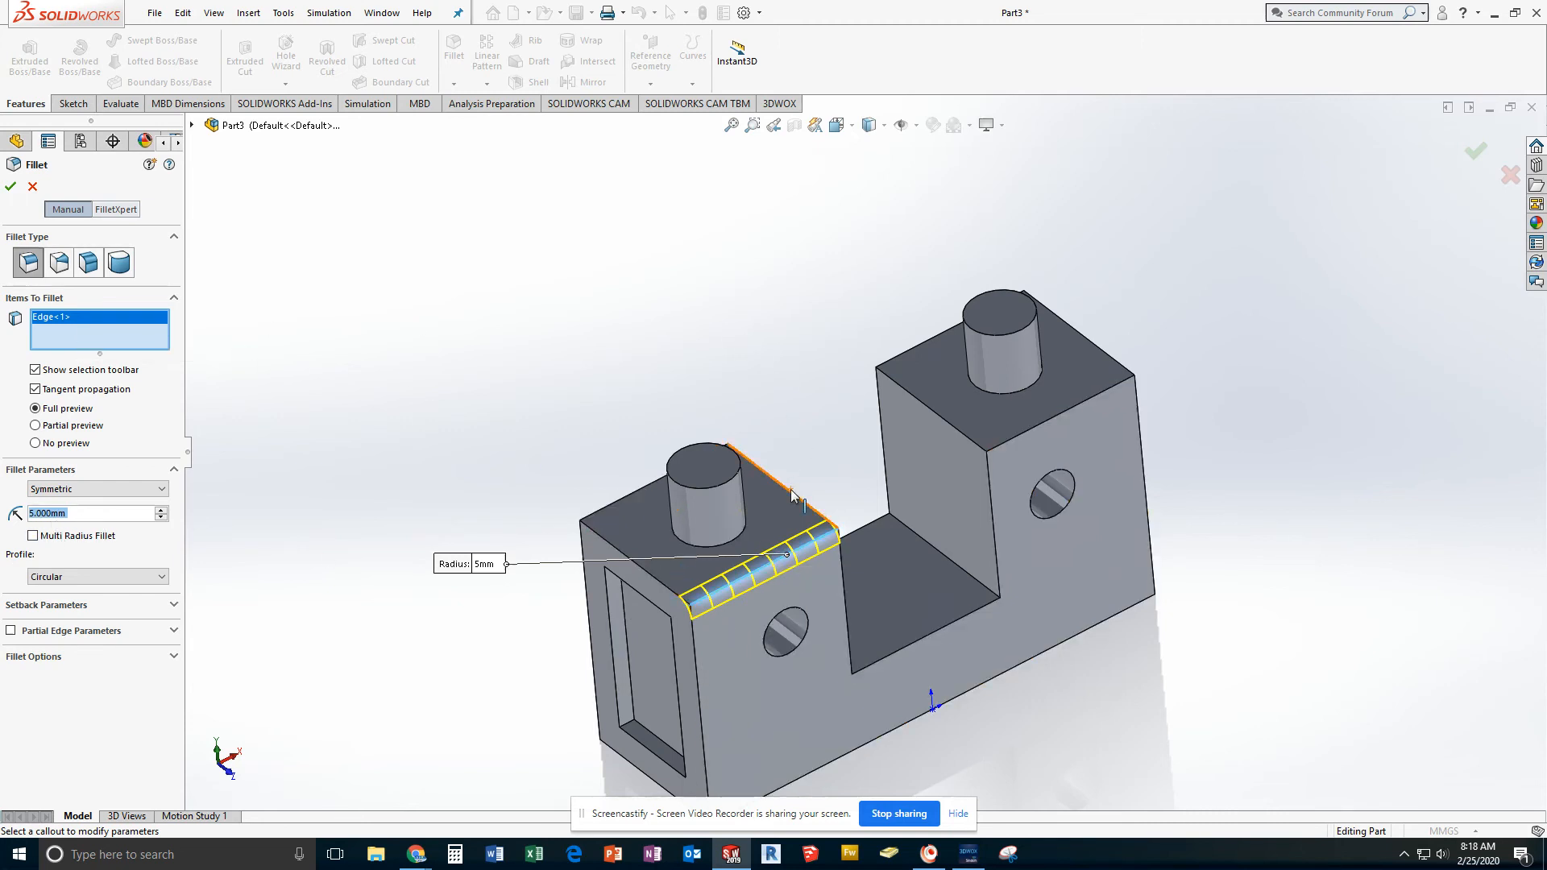
{"action": "left_click", "coordinate": [818, 513]}
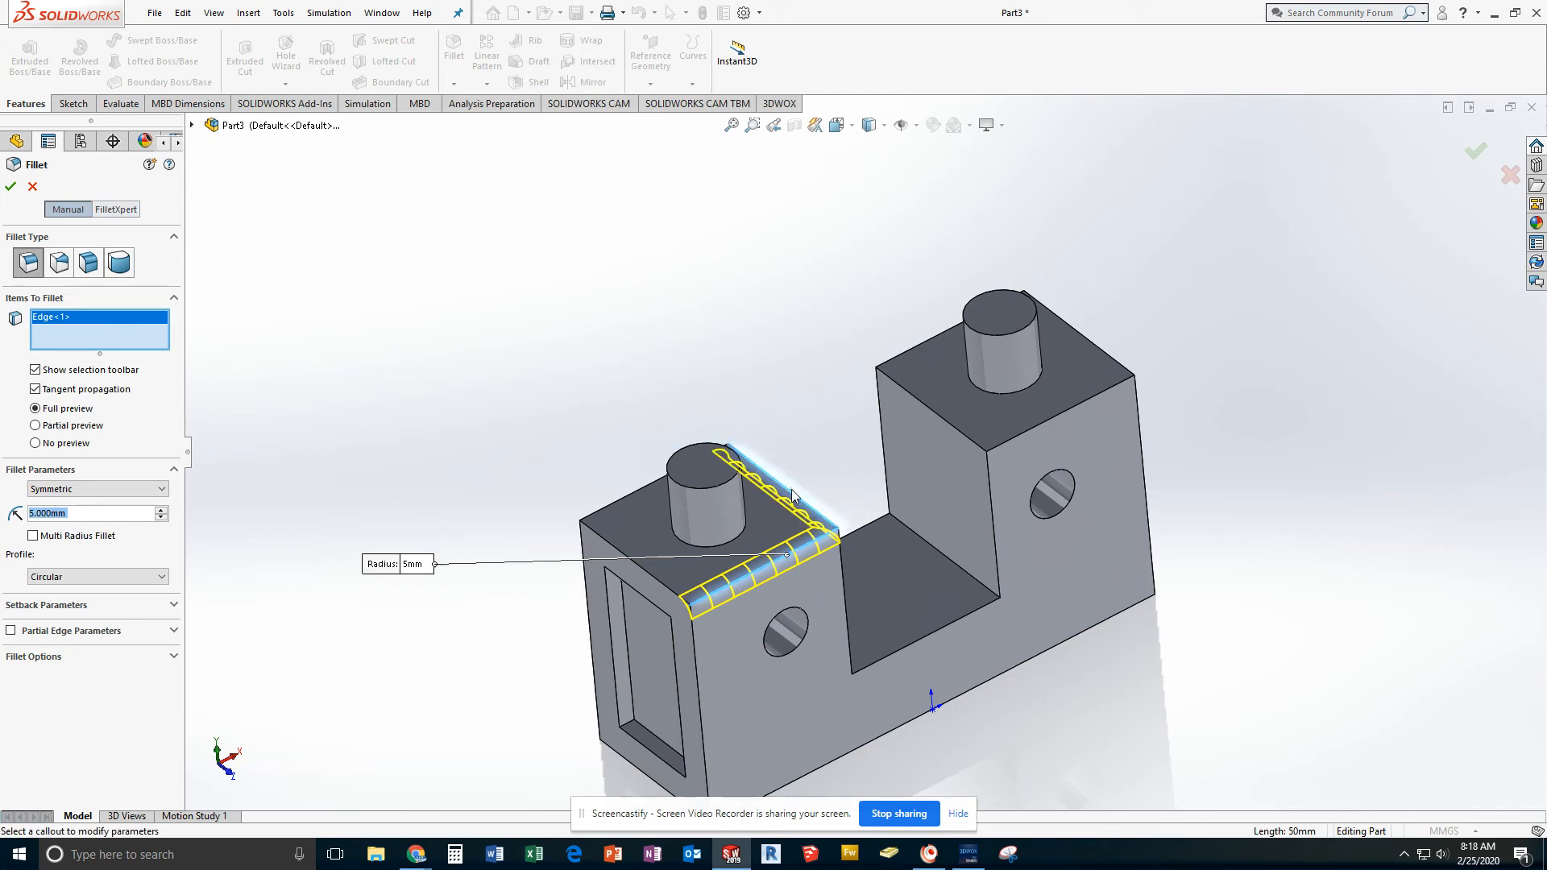
{"action": "left_click", "coordinate": [632, 492]}
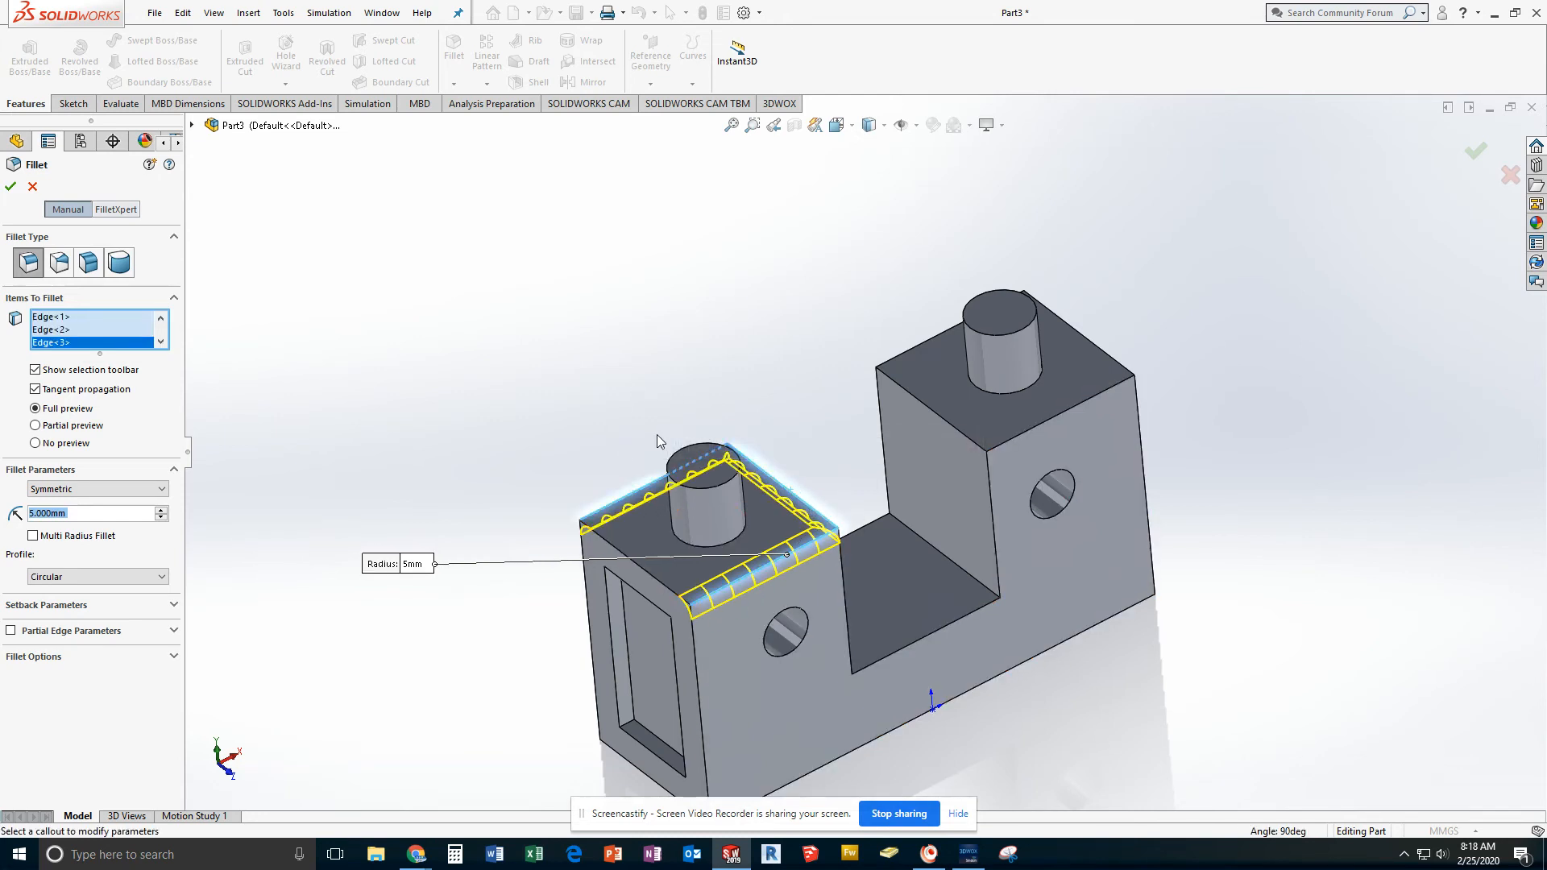
{"action": "left_click", "coordinate": [9, 190]}
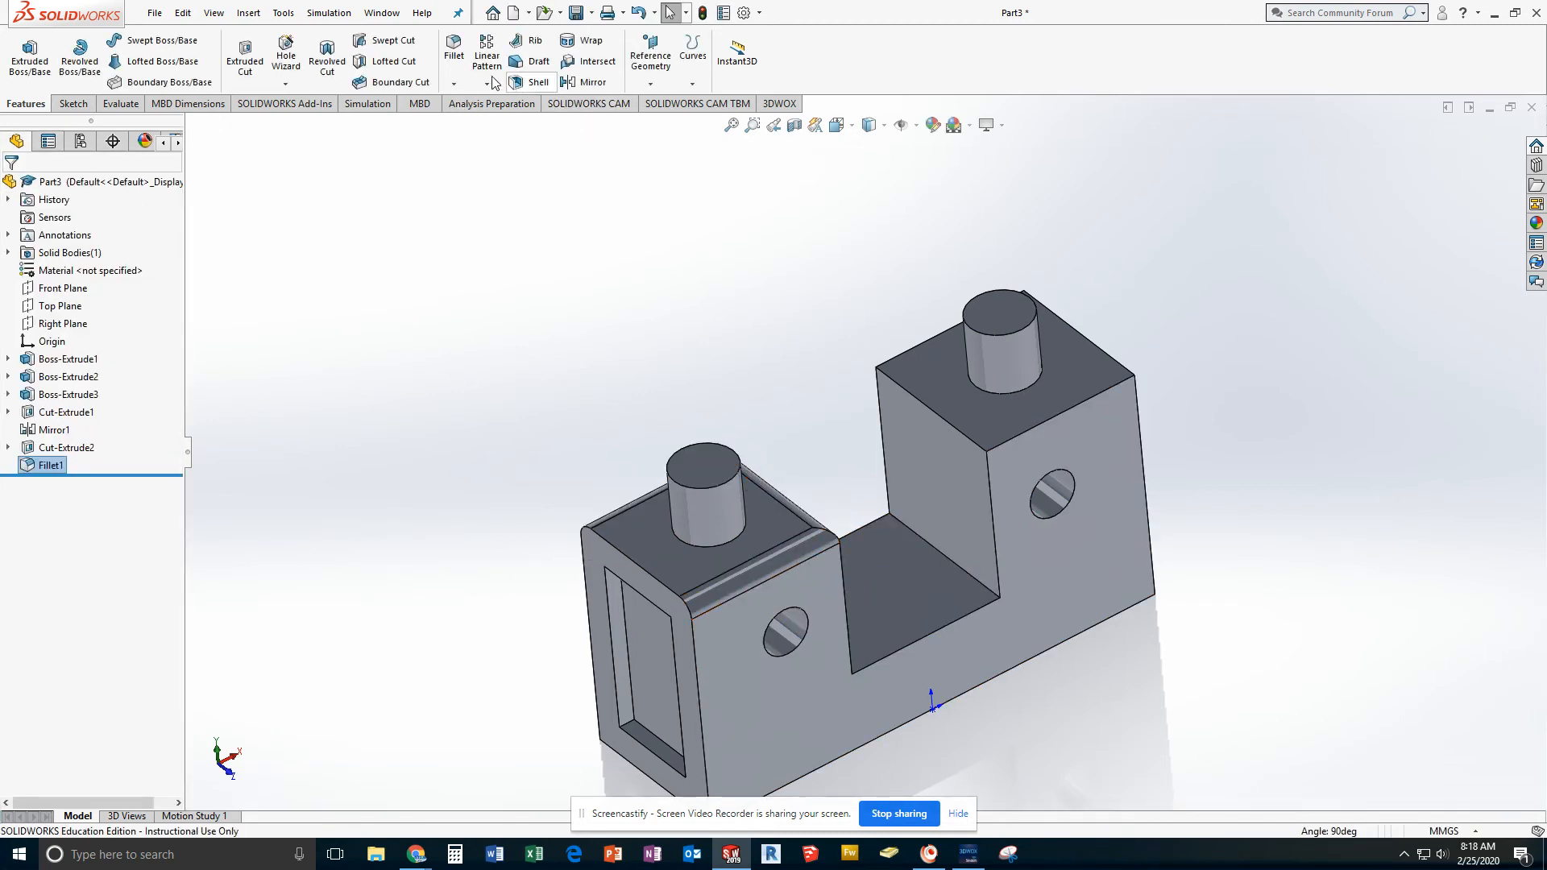
Fillet the top circular edge of the cylindrical boss on the pocketed block with a 5 mm radius
{"action": "left_click", "coordinate": [454, 47]}
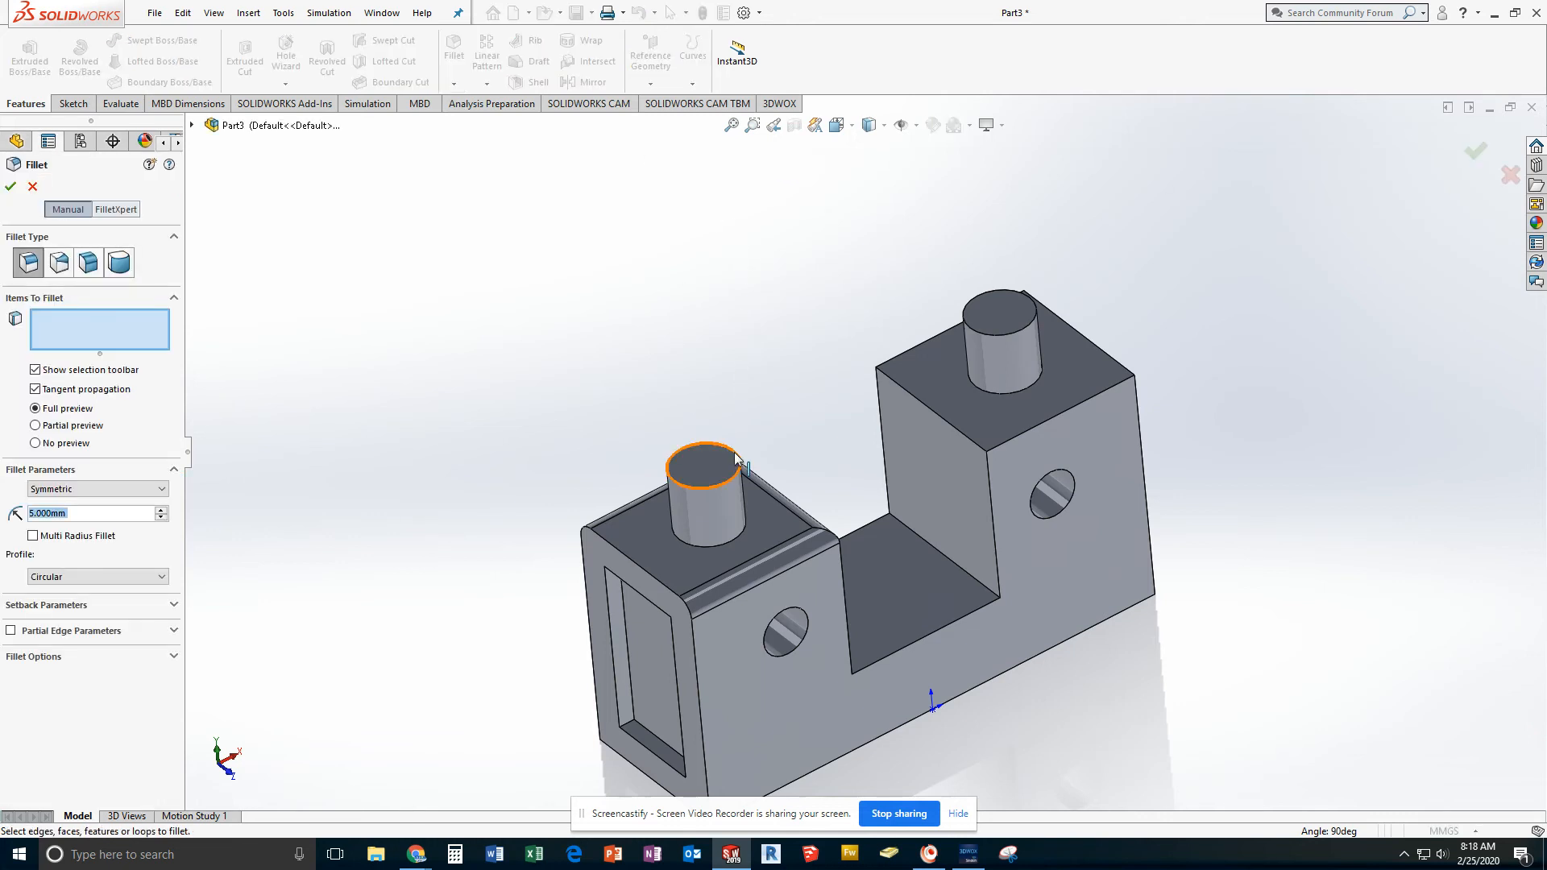
{"action": "left_click", "coordinate": [729, 480]}
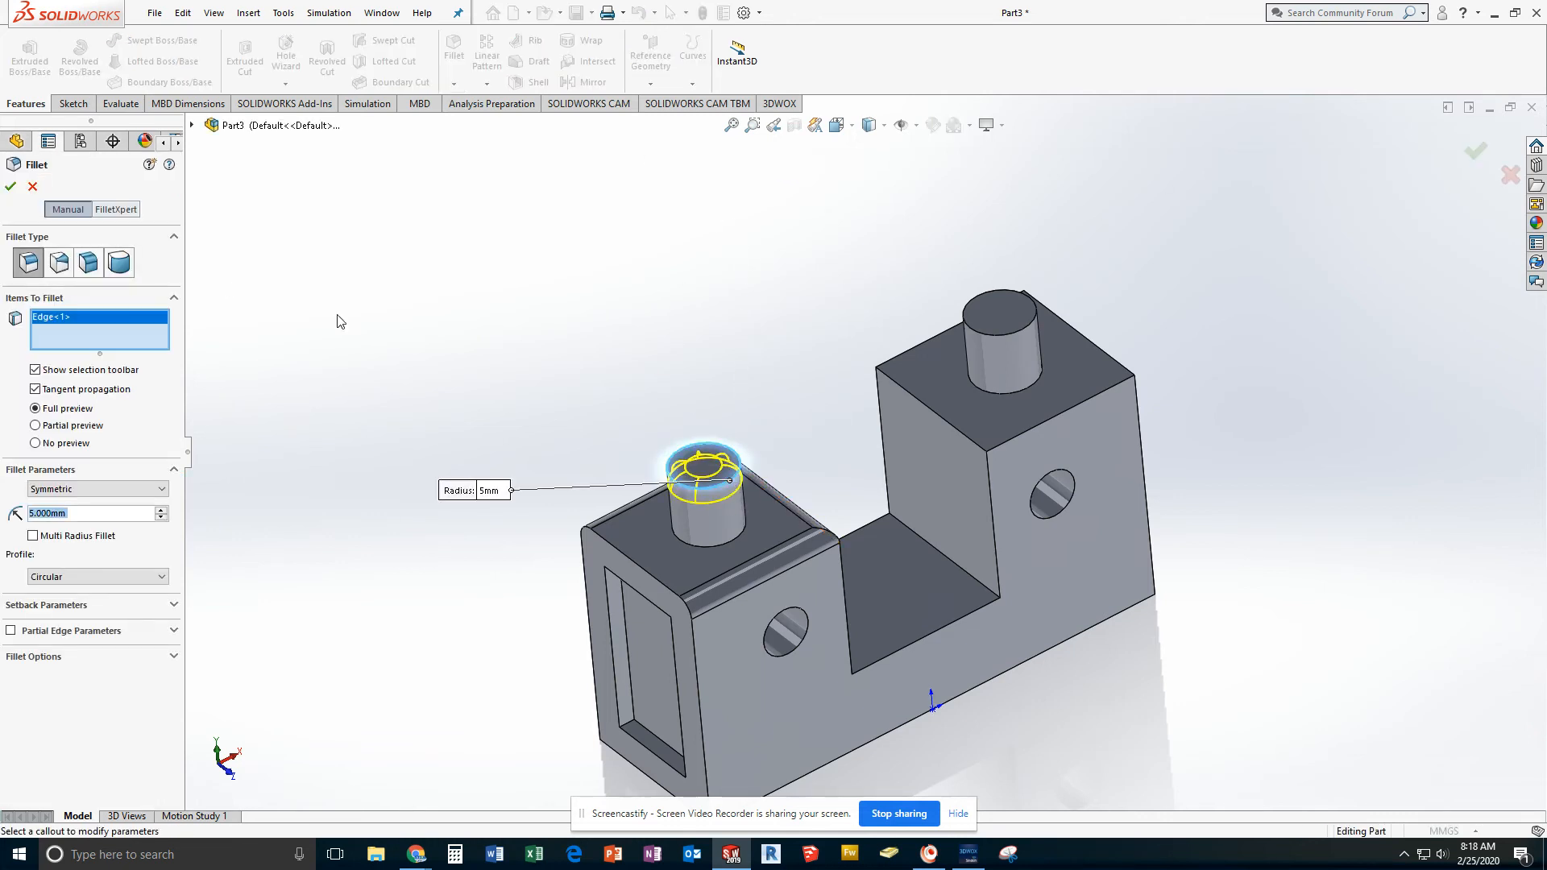
{"action": "left_click", "coordinate": [10, 186]}
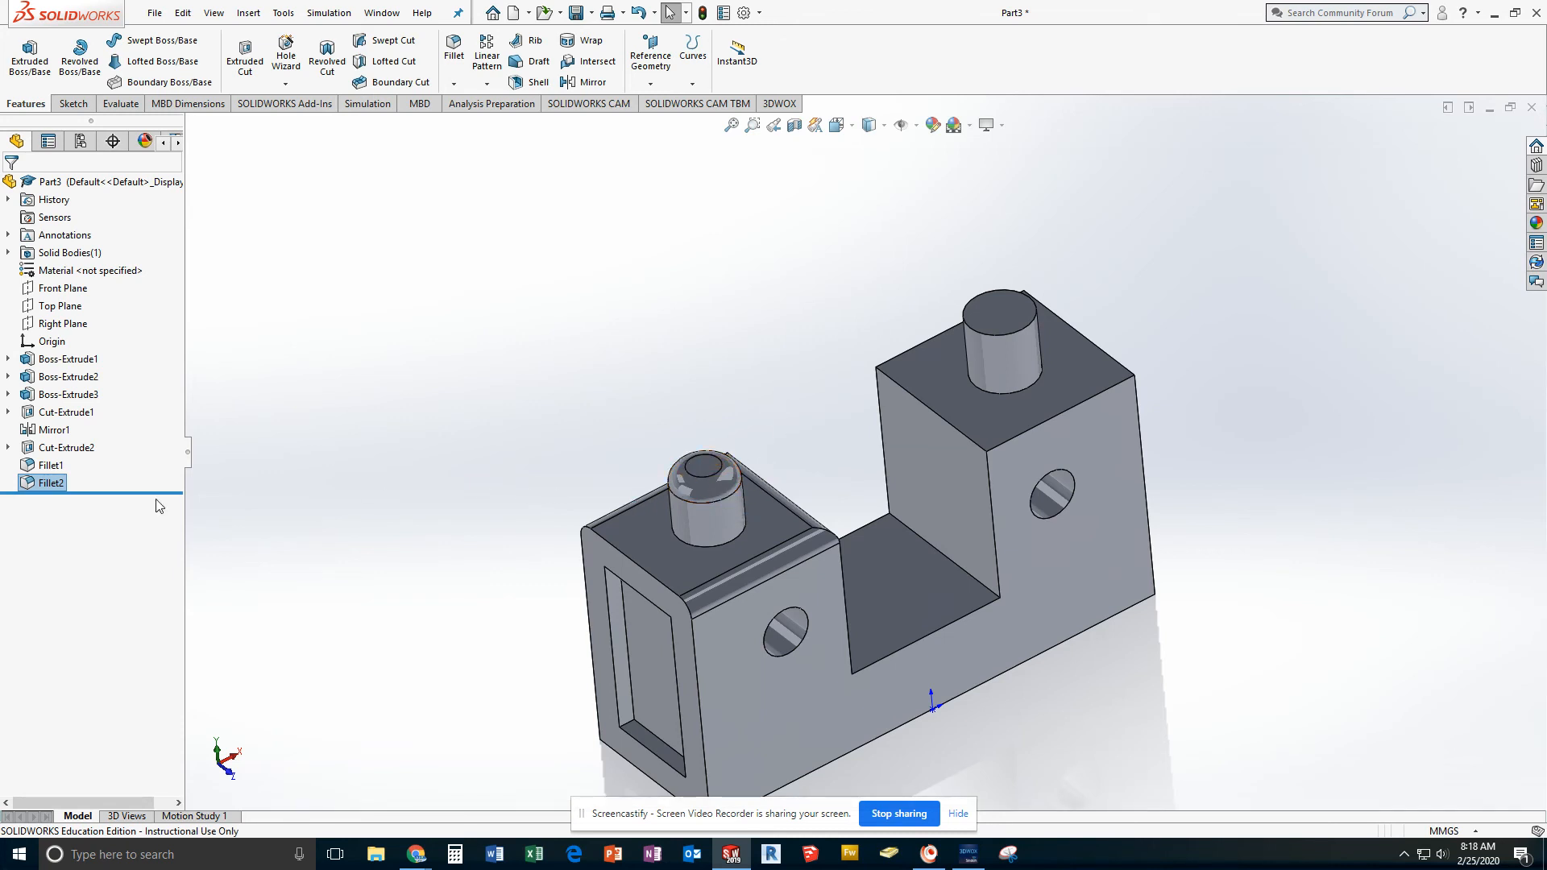
Edit the boss's top edge fillet and set its radius to 2 mm
{"action": "right_click", "coordinate": [41, 484]}
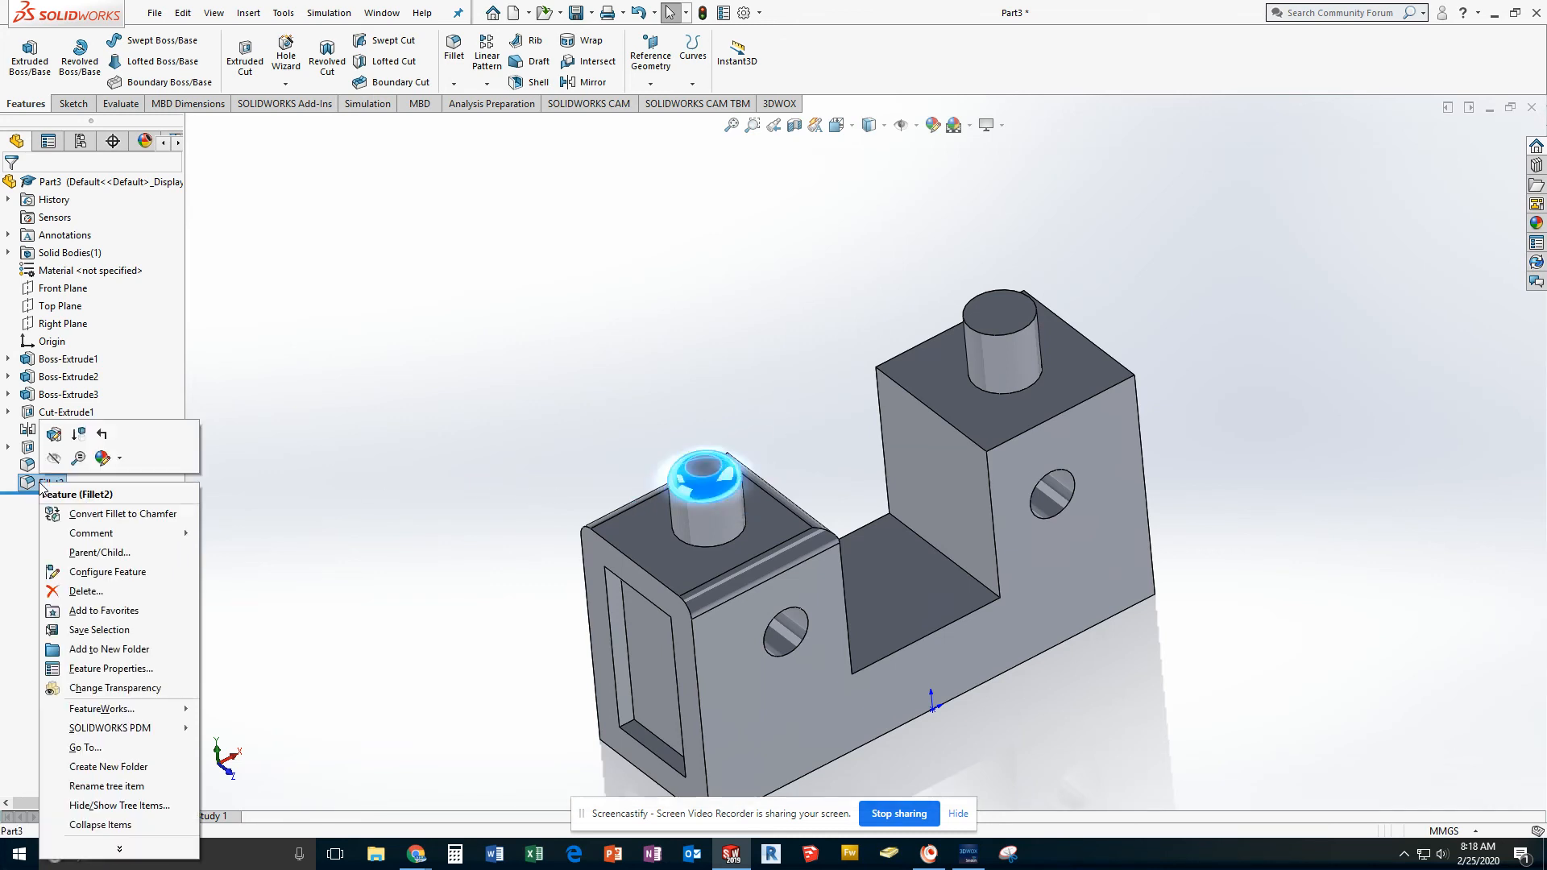
{"action": "left_click", "coordinate": [51, 434]}
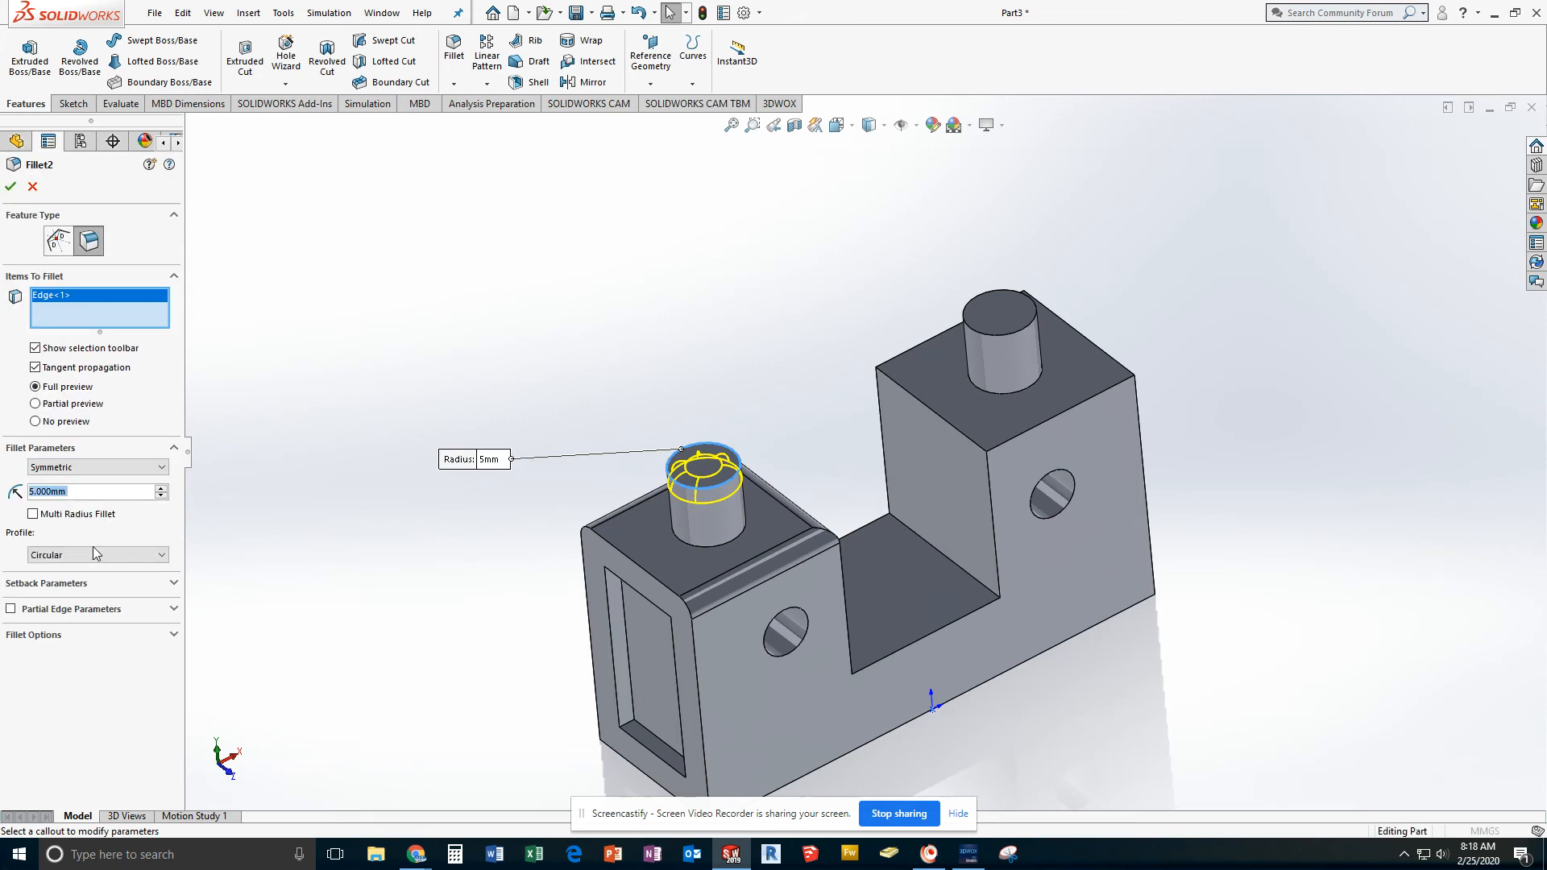
{"action": "type", "text": "2"}
{"action": "key", "text": "Return"}
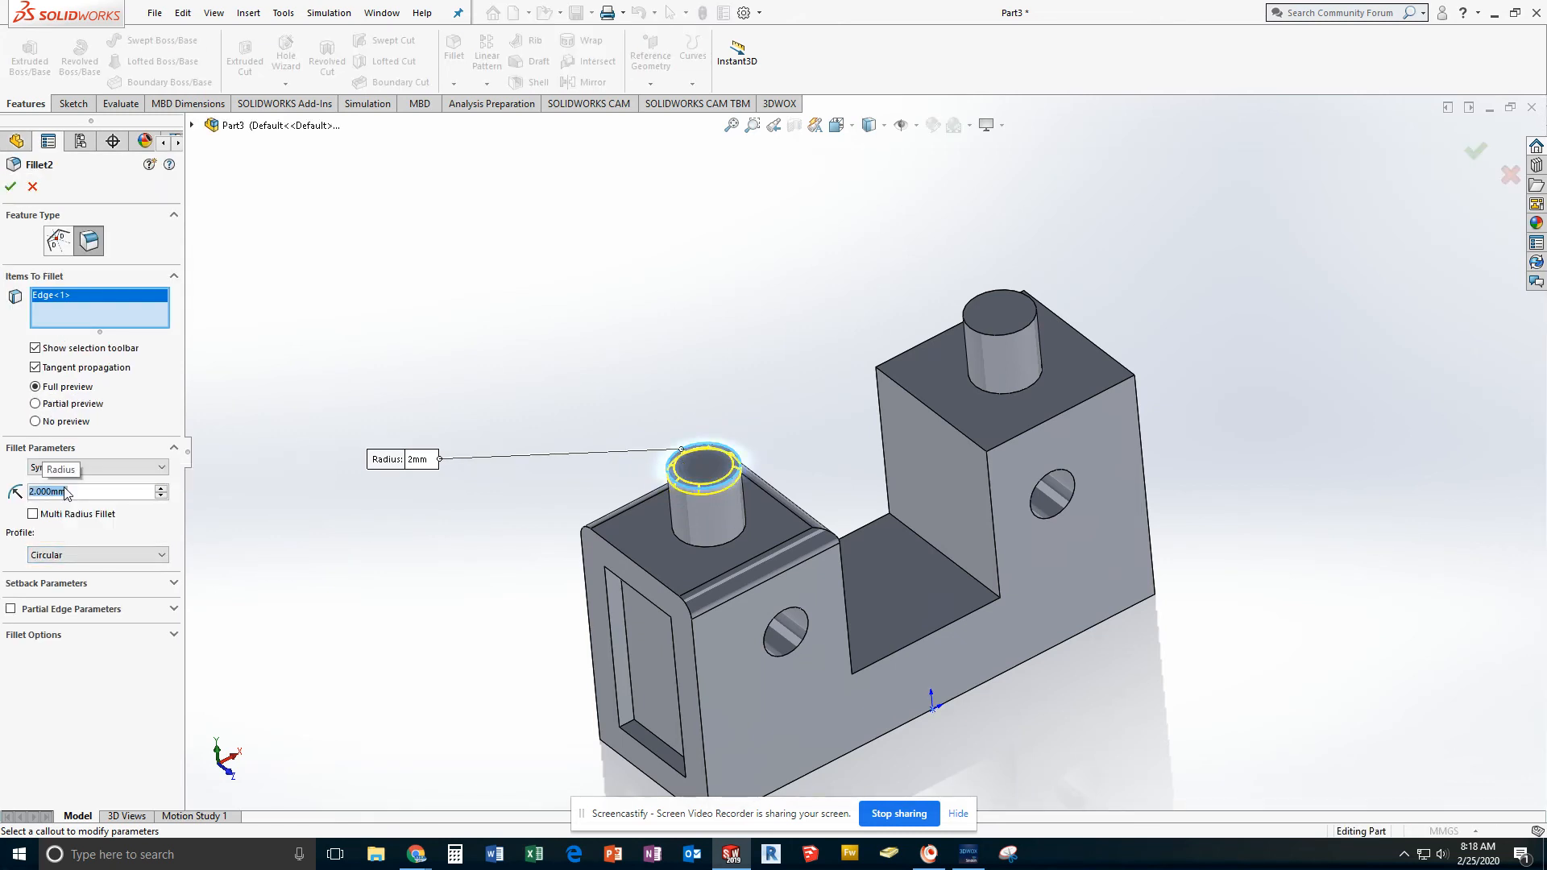
{"action": "left_click", "coordinate": [11, 186]}
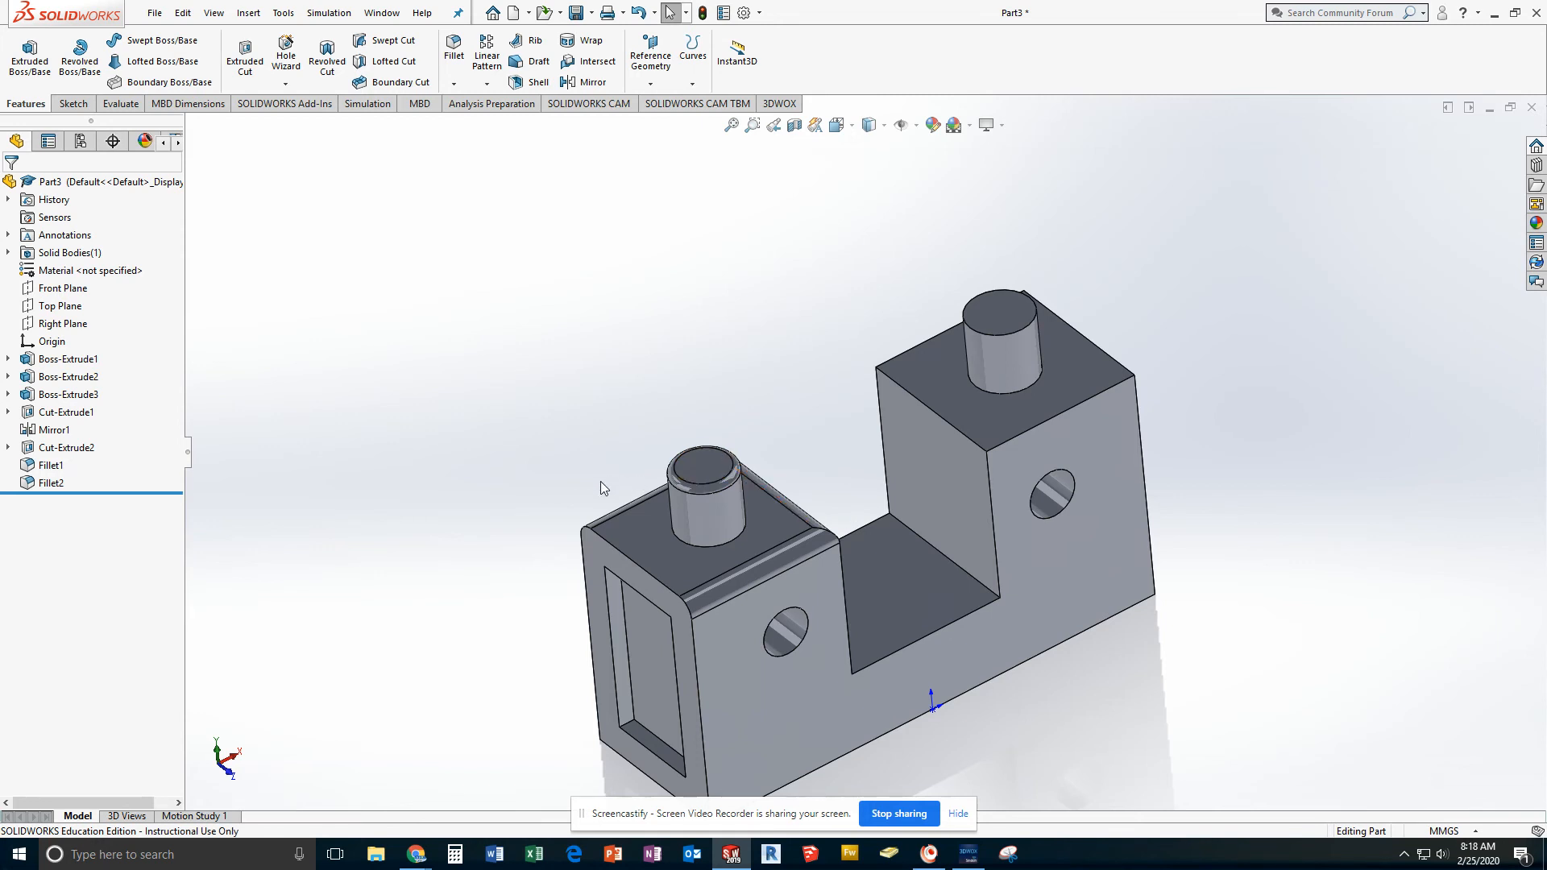
Fillet the base edge of the cylindrical boss on the block without the pocket with a 2 mm radius
{"action": "left_click", "coordinate": [455, 50]}
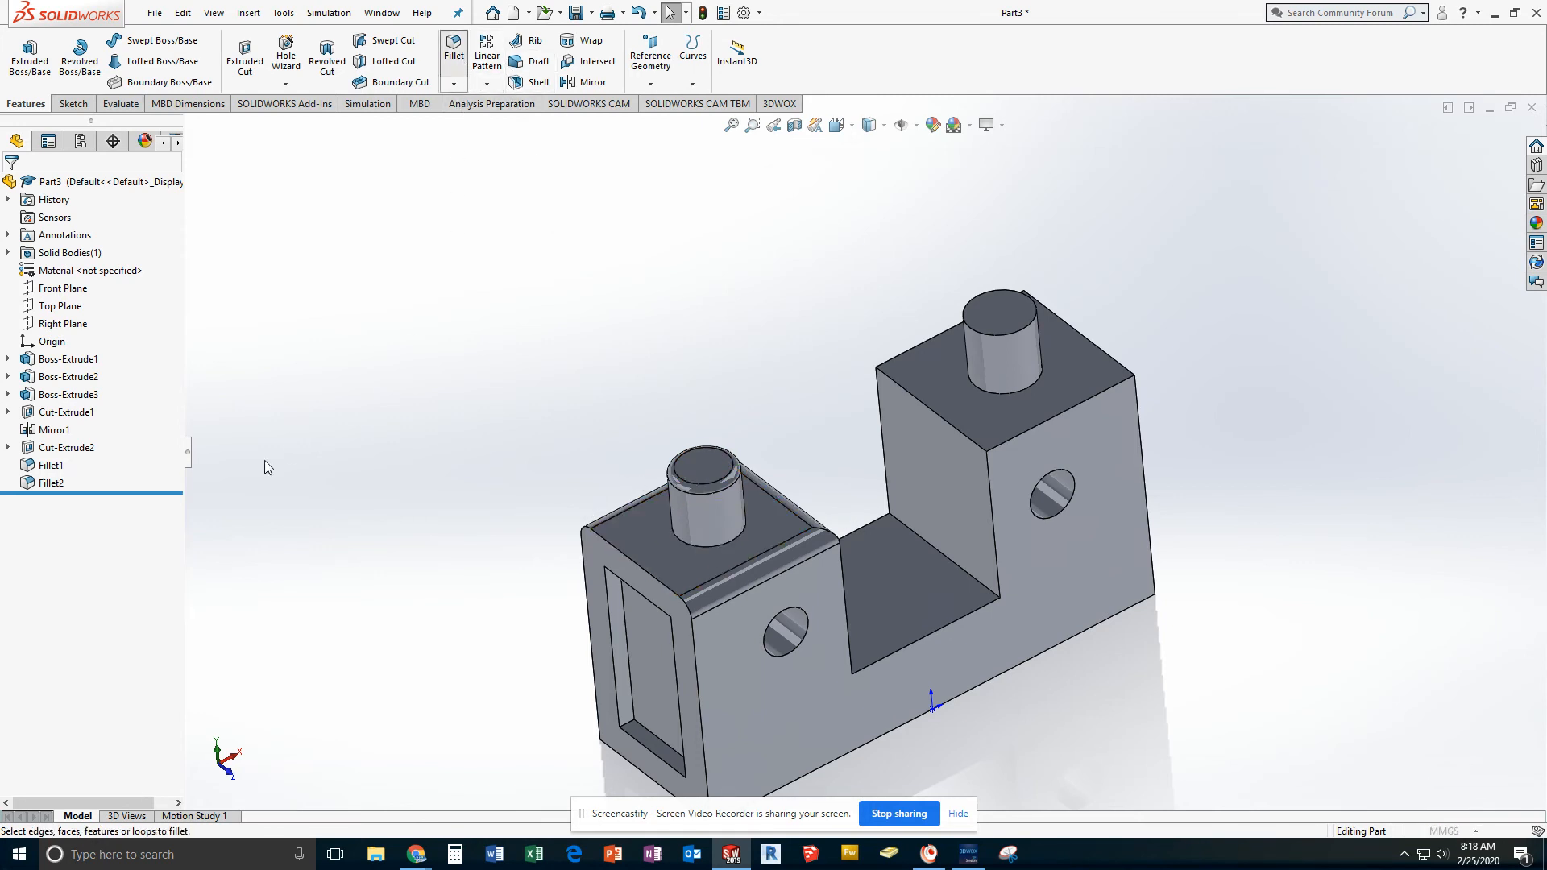
{"action": "left_click", "coordinate": [1021, 401]}
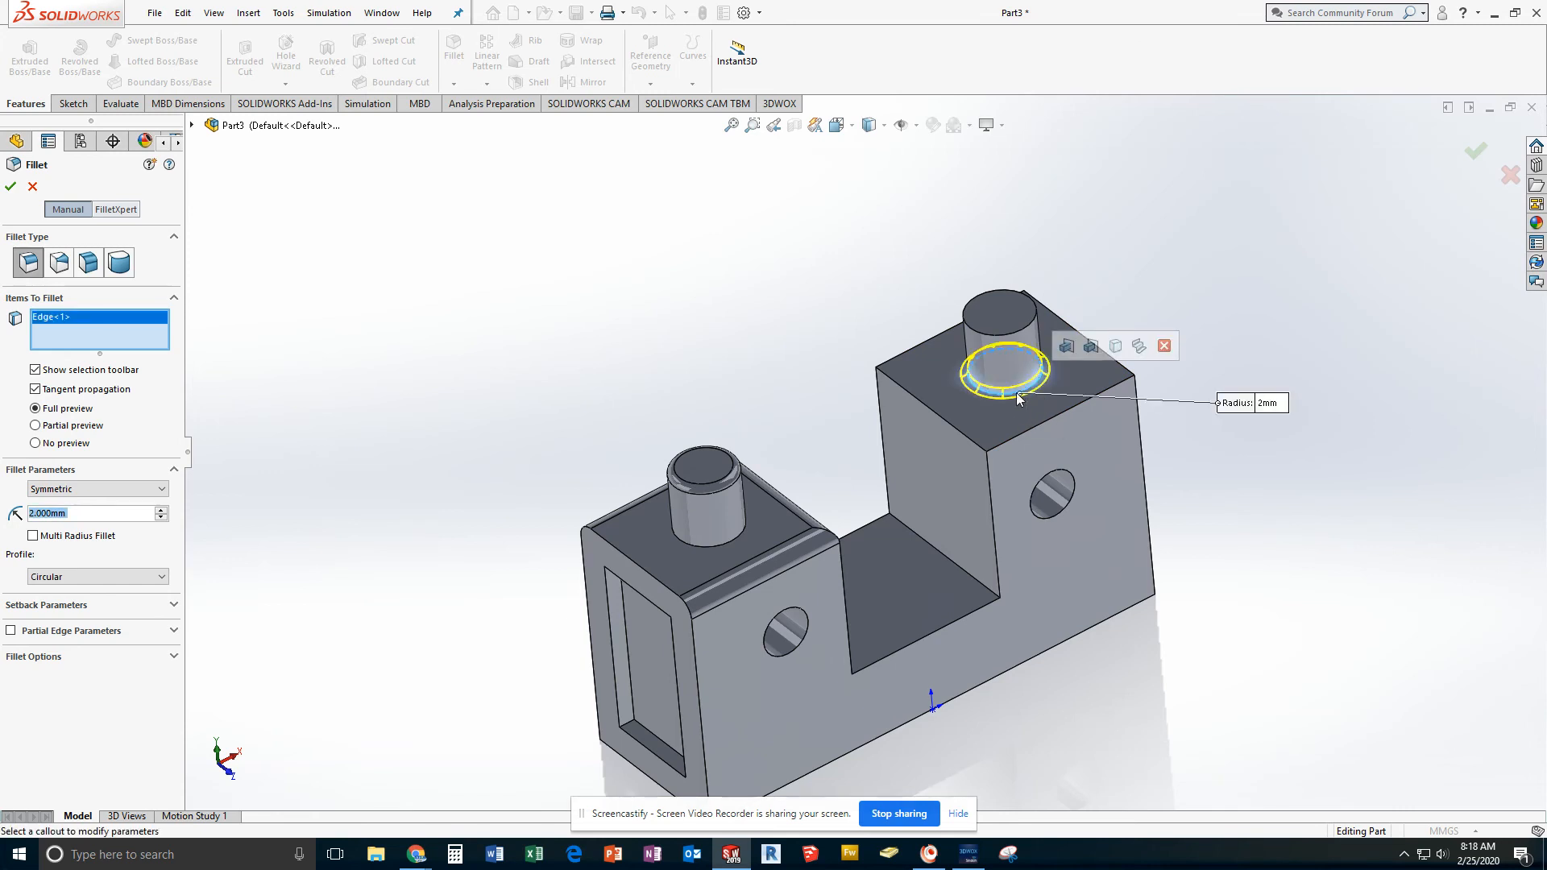
{"action": "scroll", "coordinate": [1007, 407], "scroll_direction": "up", "scroll_amount": 3}
{"action": "scroll", "coordinate": [997, 416], "scroll_direction": "down", "scroll_amount": 3}
{"action": "scroll", "coordinate": [997, 415], "scroll_direction": "down", "scroll_amount": 5}
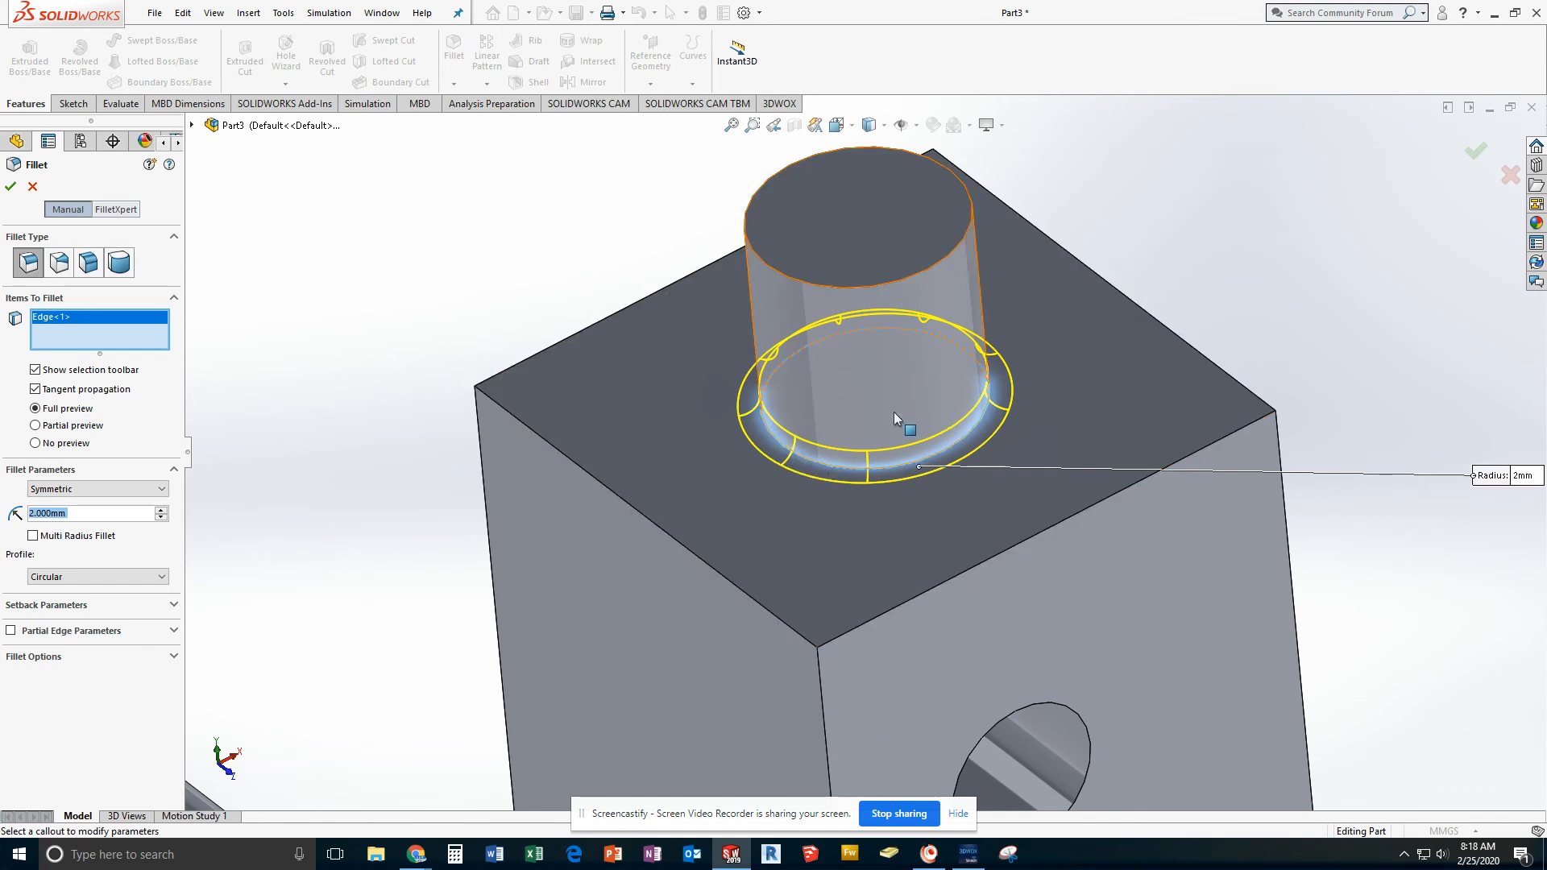
{"action": "left_click", "coordinate": [11, 188]}
{"action": "scroll", "coordinate": [443, 327], "scroll_direction": "down", "scroll_amount": 3}
{"action": "scroll", "coordinate": [451, 329], "scroll_direction": "up", "scroll_amount": 6}
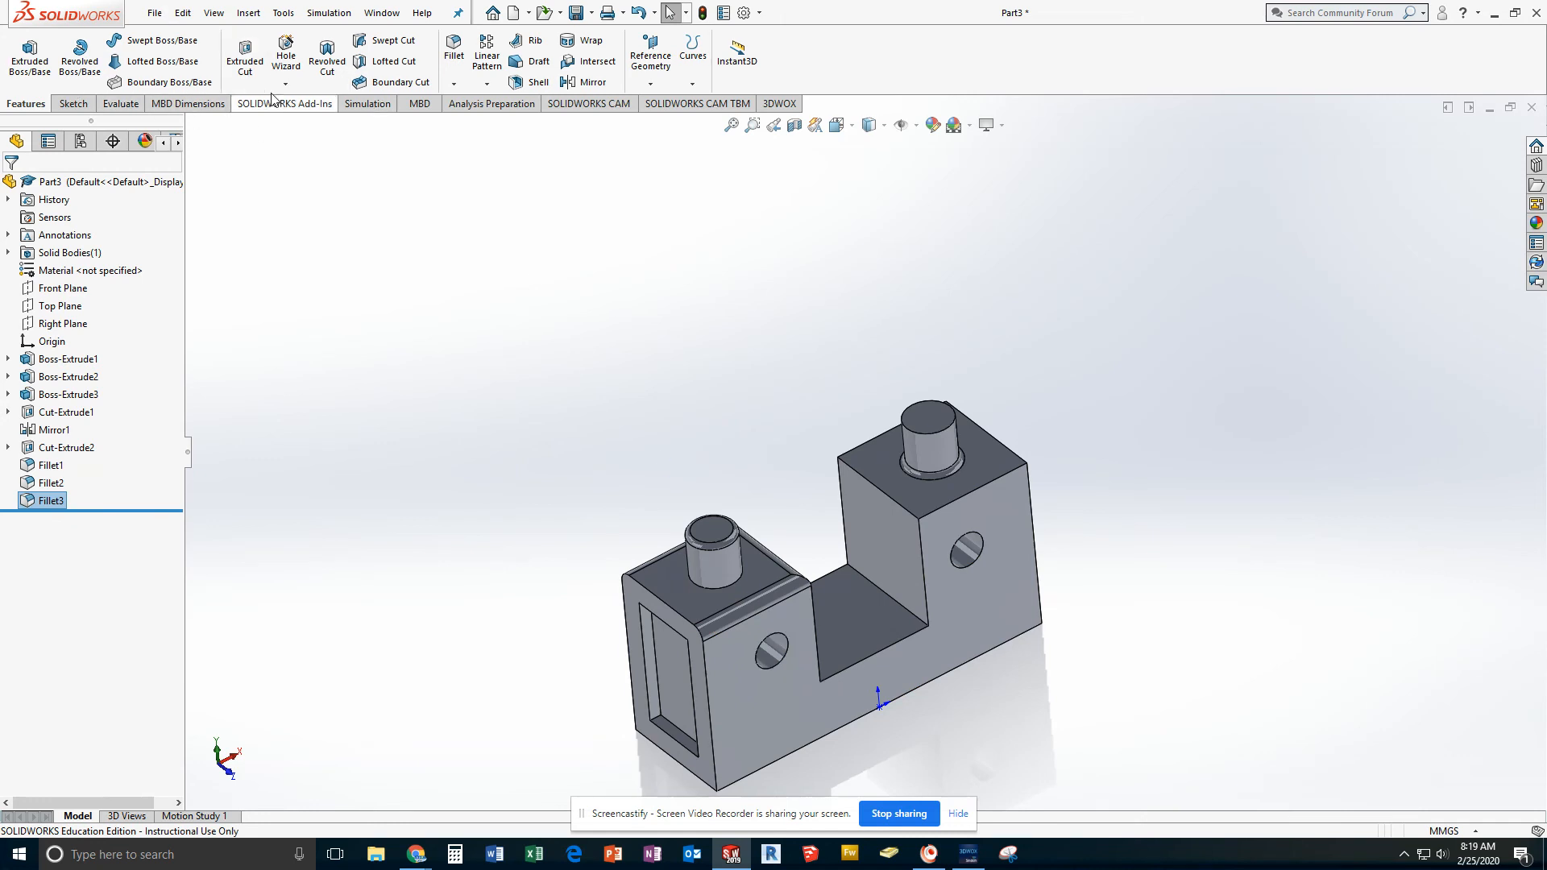
Fillet the front circular edge of the through hole in the pocketed block with a 2 mm radius
{"action": "left_click", "coordinate": [454, 48]}
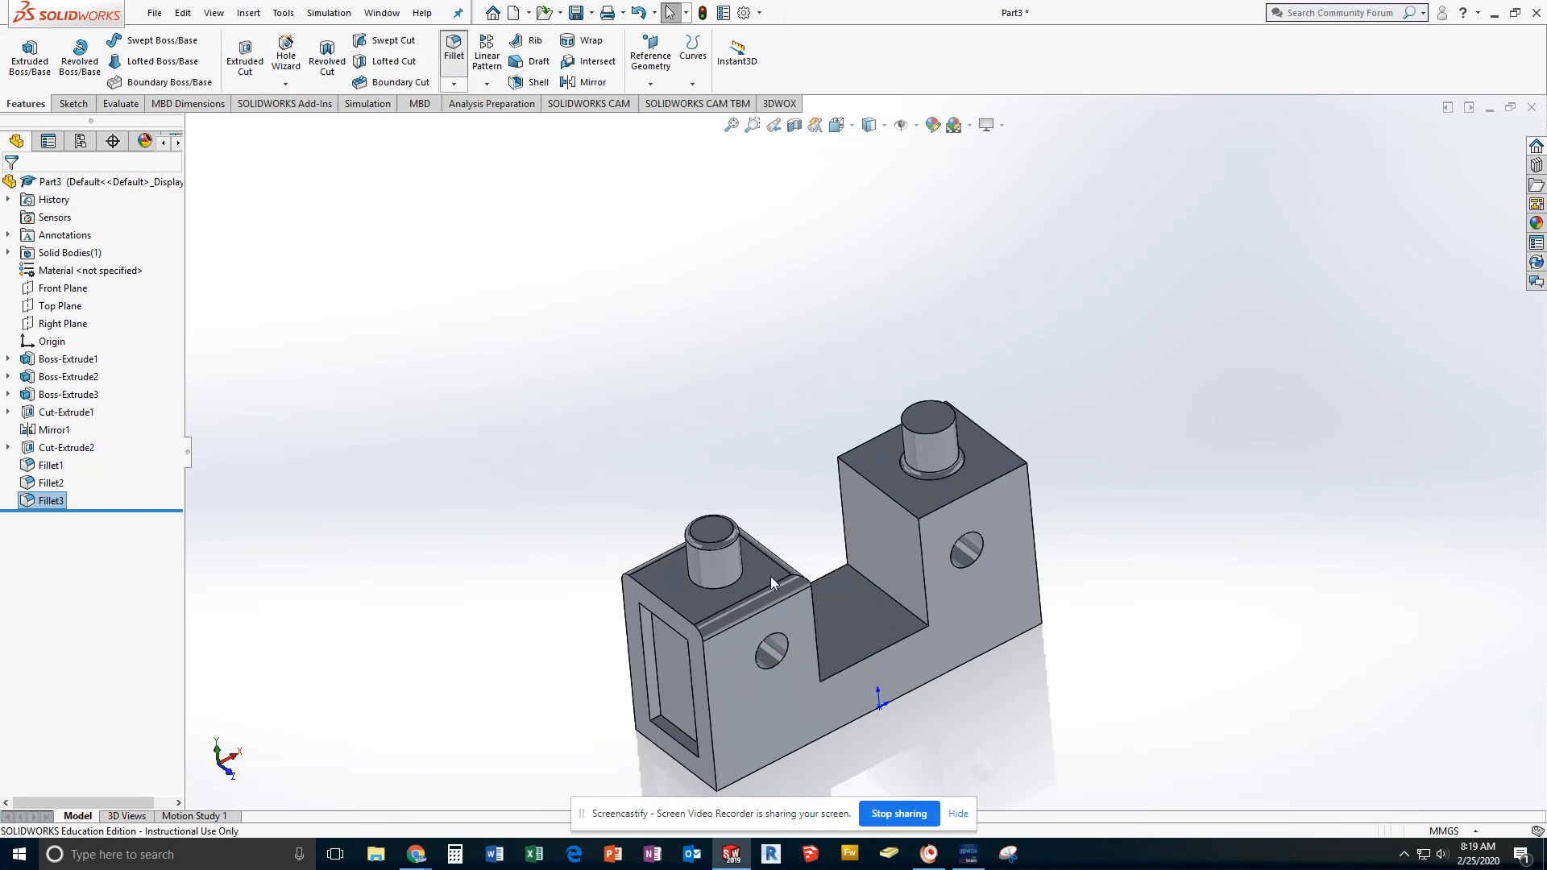
{"action": "left_click", "coordinate": [786, 645]}
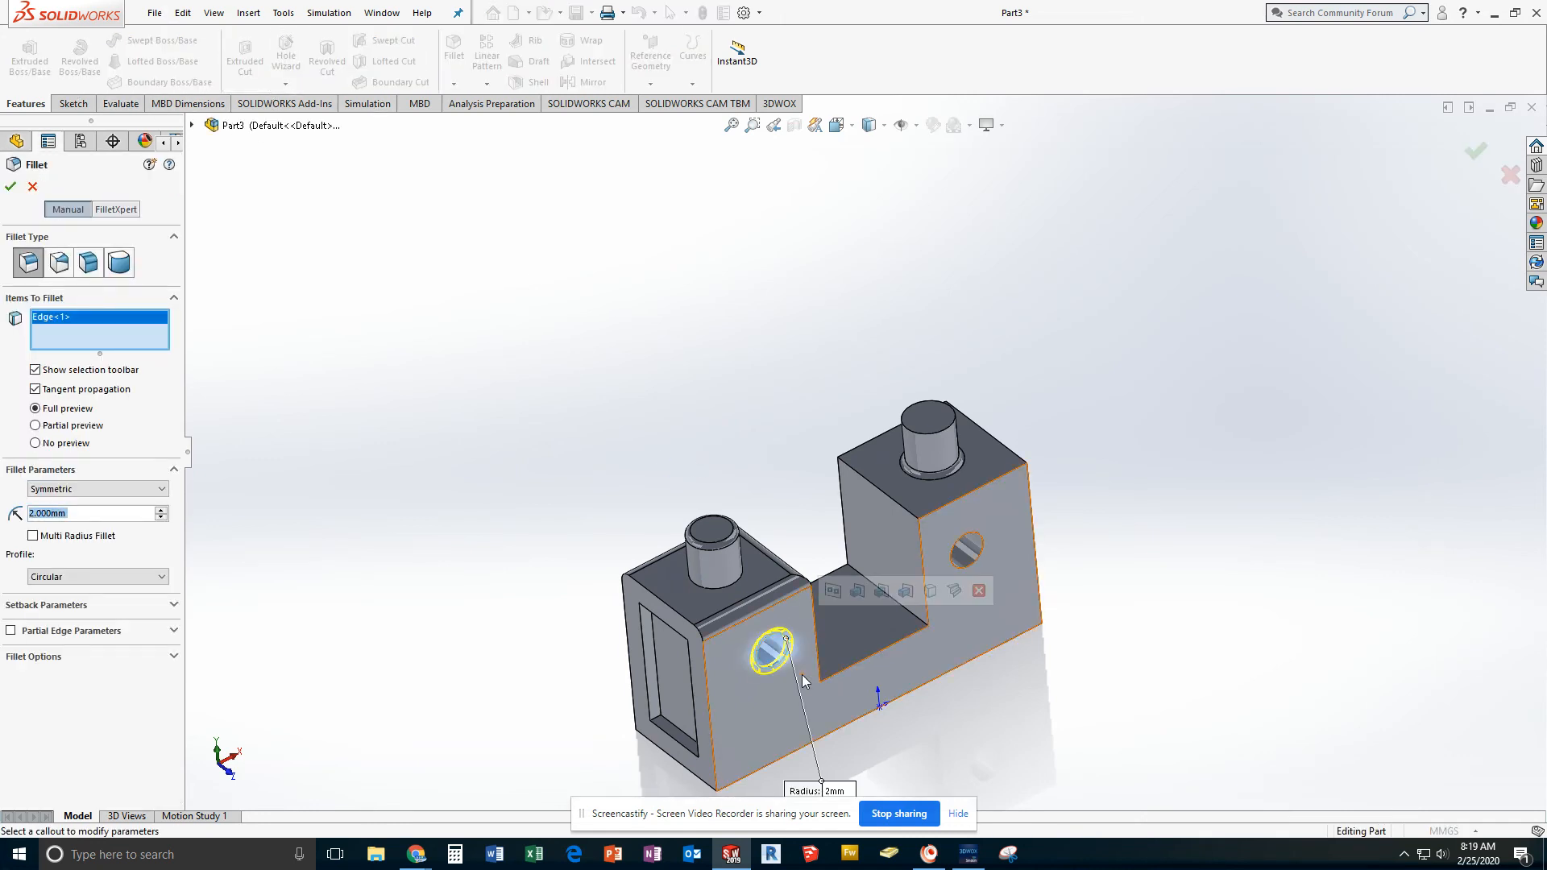
{"action": "left_click", "coordinate": [11, 187]}
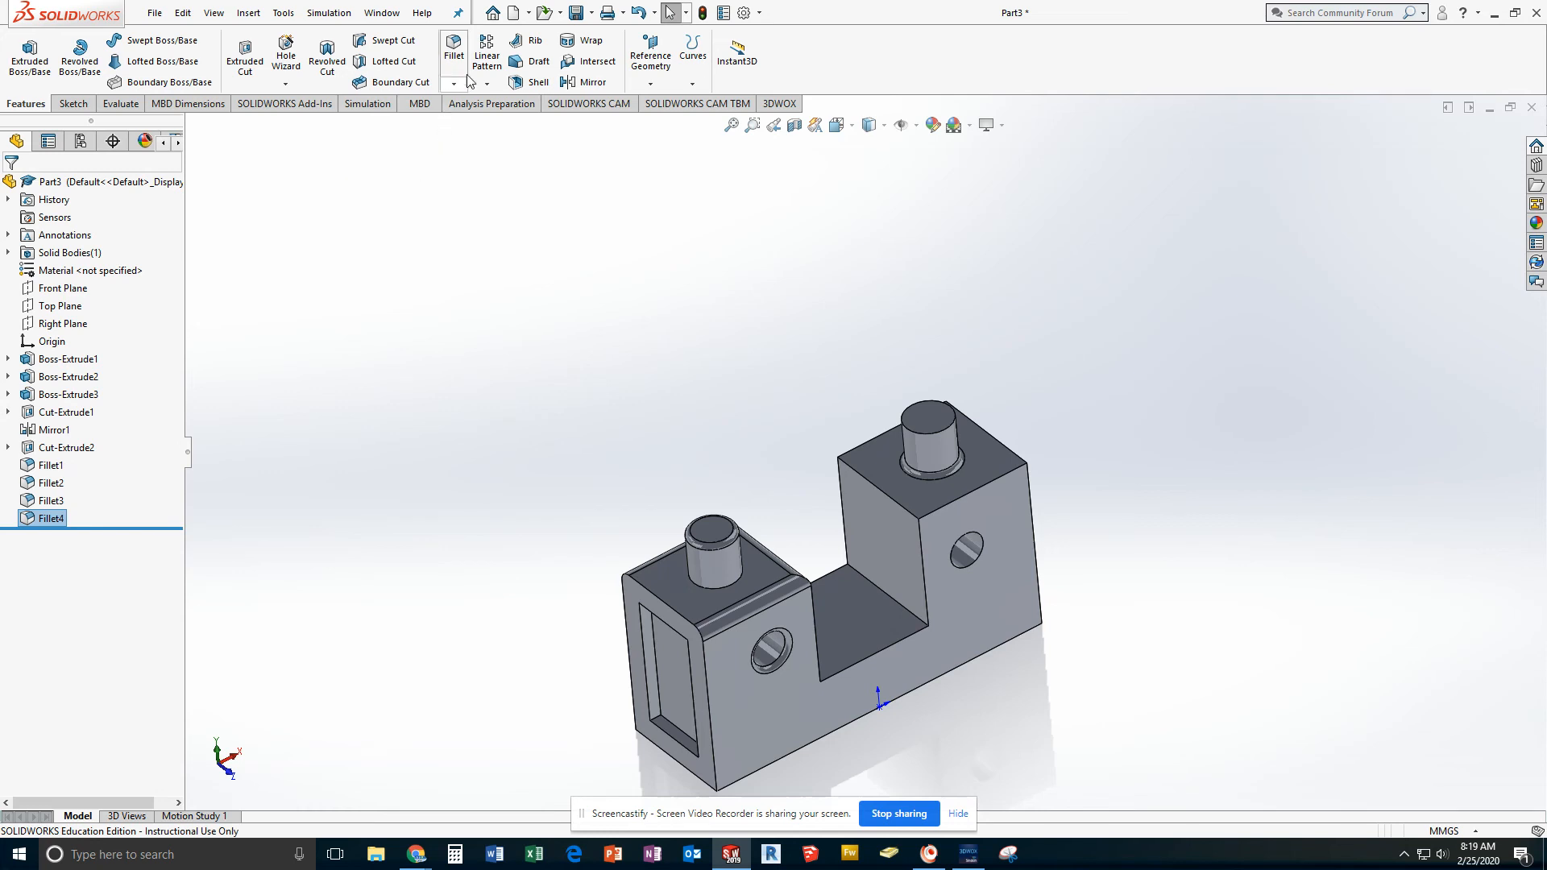
Create a face fillet of 10 mm radius between the pocketed block's inner side face and the floor of the U-shaped gap
{"action": "left_click", "coordinate": [454, 48]}
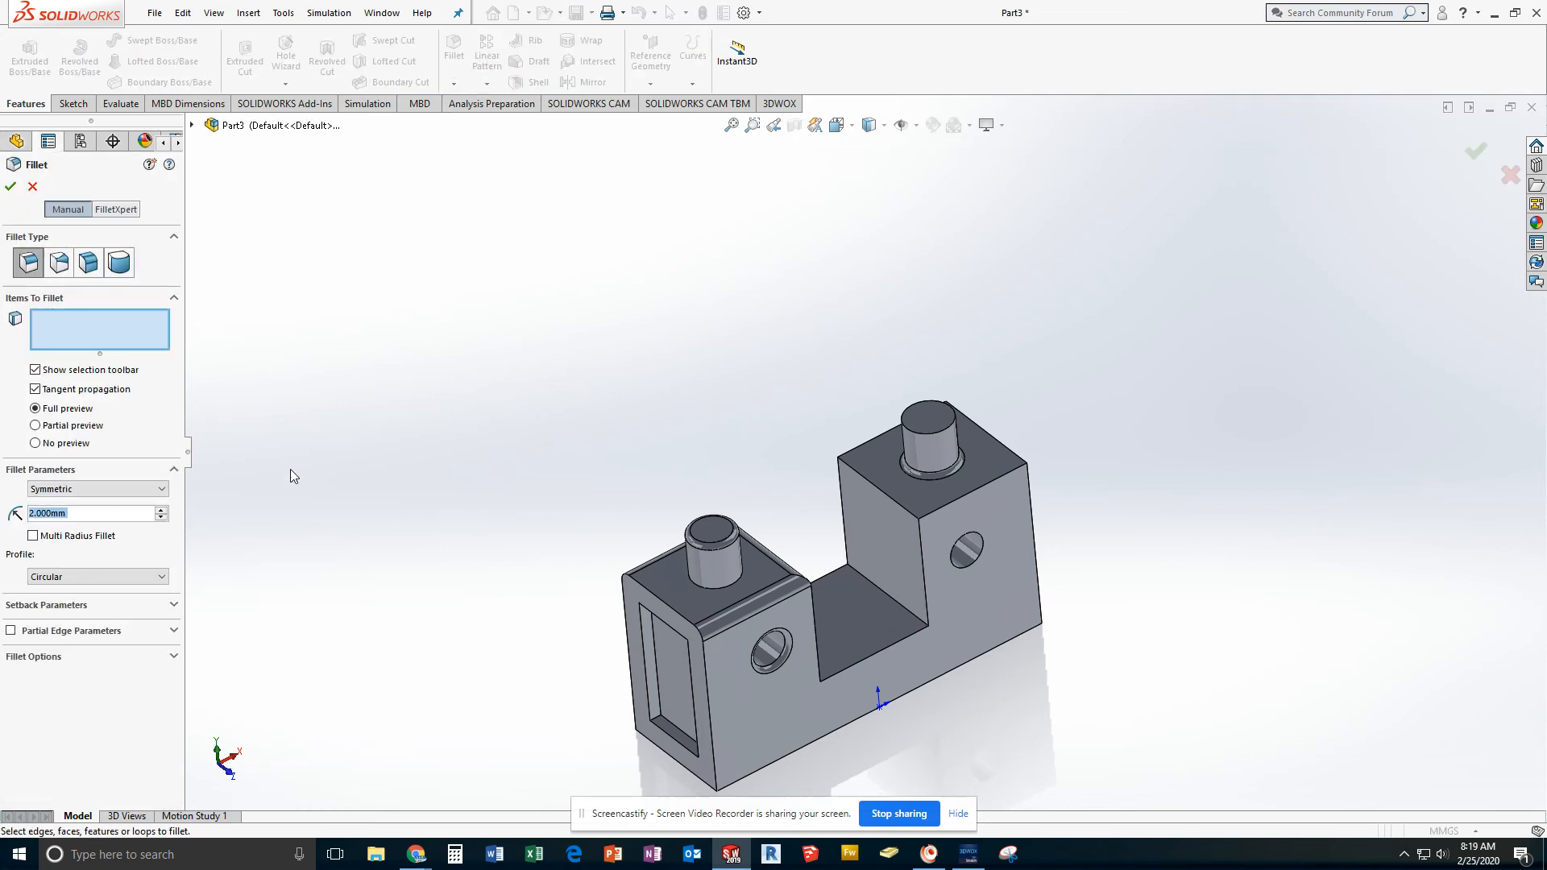
{"action": "left_click", "coordinate": [89, 262]}
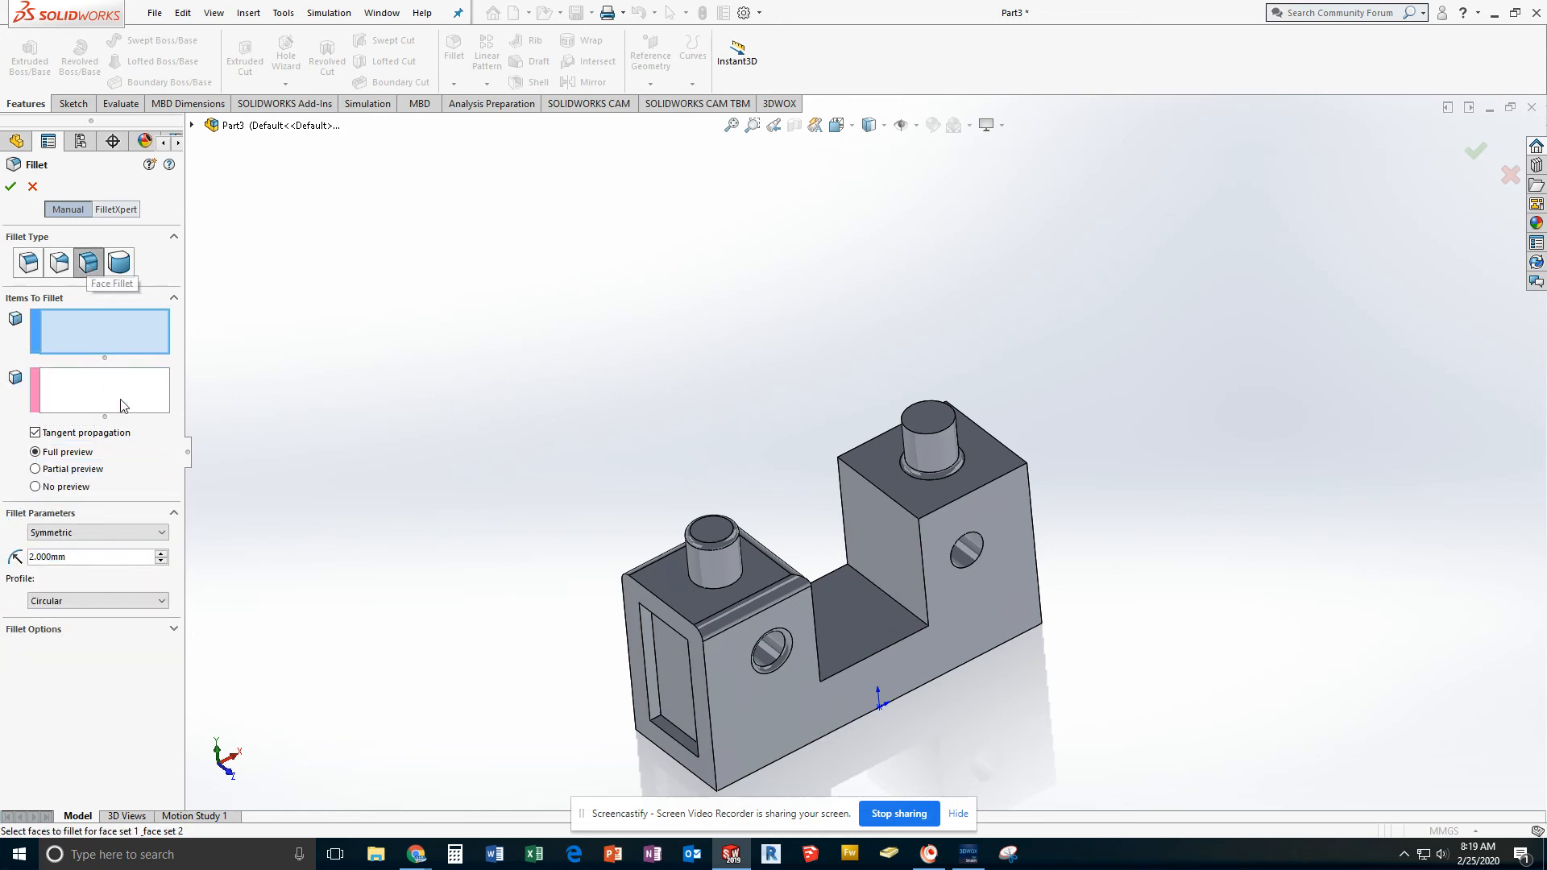
{"action": "middle_click_drag", "start_coordinate": [415, 380], "coordinate": [427, 456]}
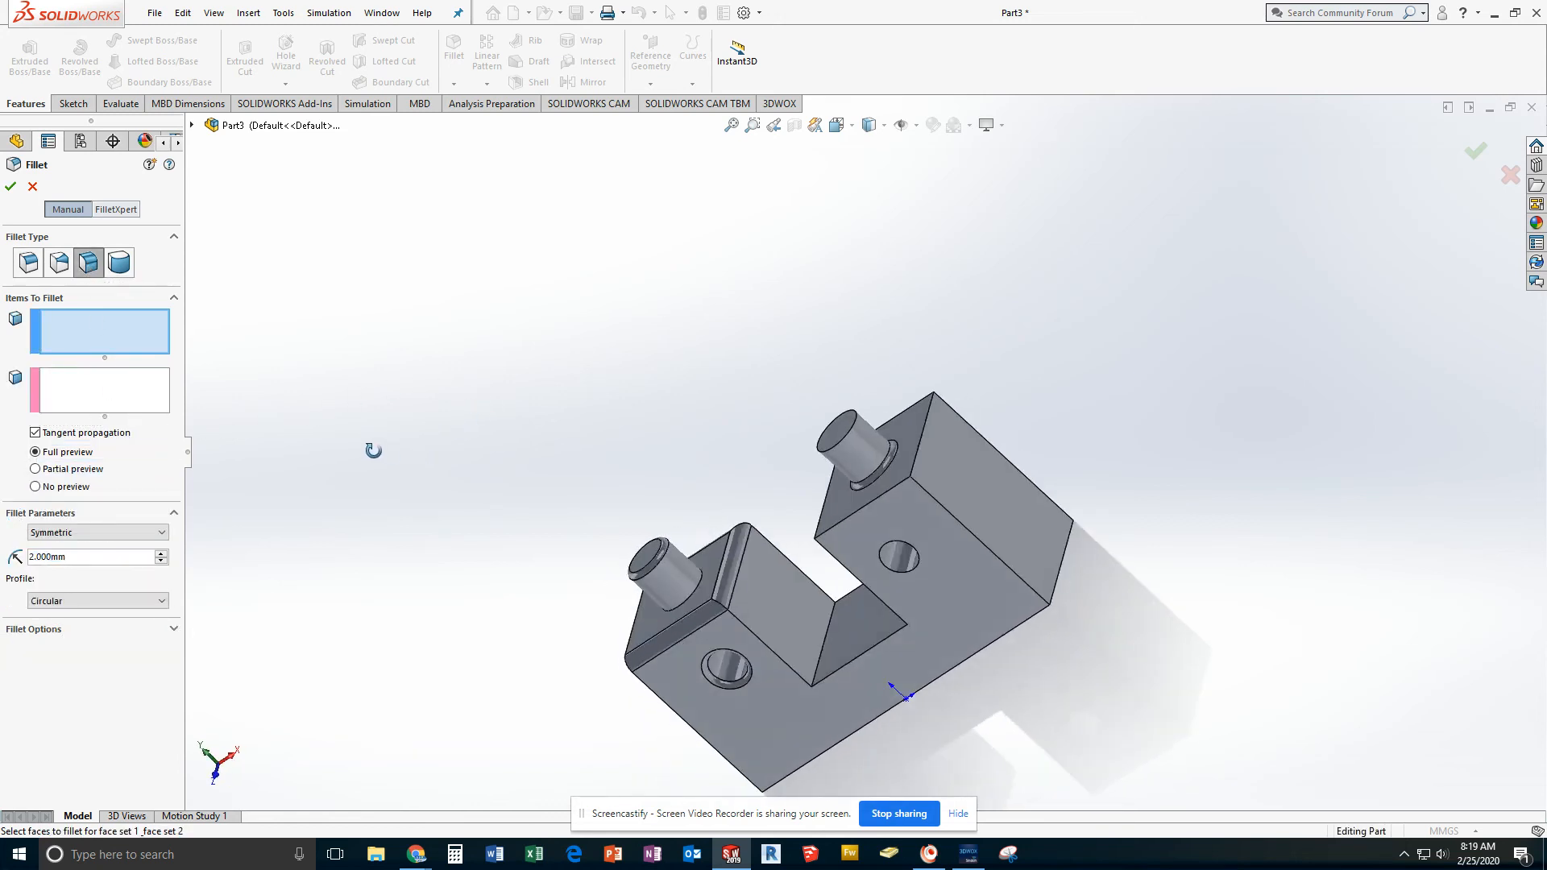
{"action": "scroll", "coordinate": [823, 679], "scroll_direction": "down", "scroll_amount": 5}
{"action": "left_click", "coordinate": [771, 520]}
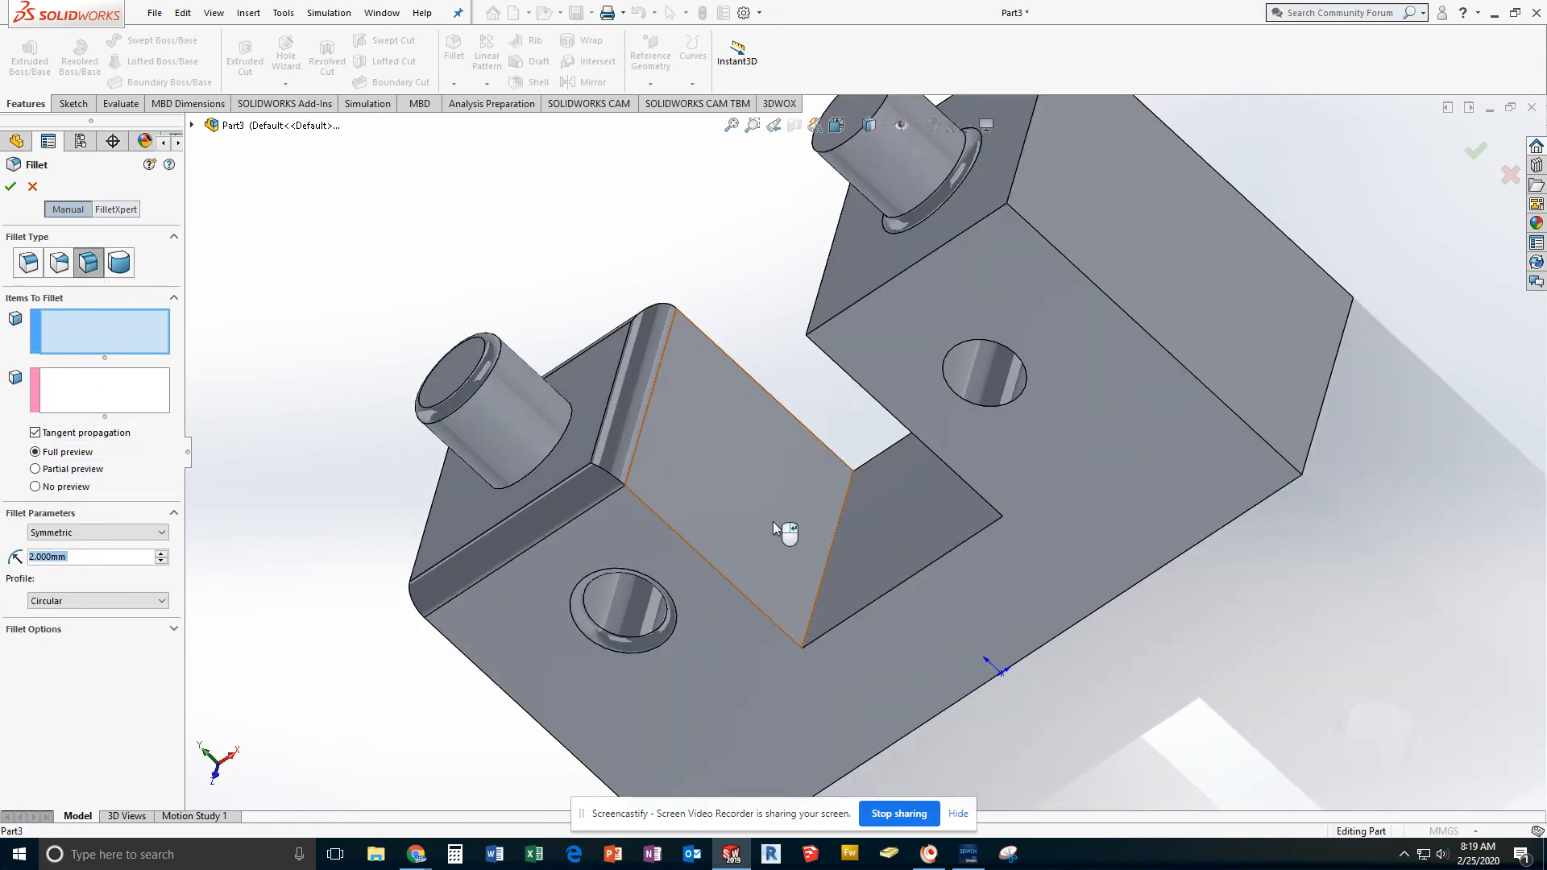
{"action": "left_click", "coordinate": [94, 394]}
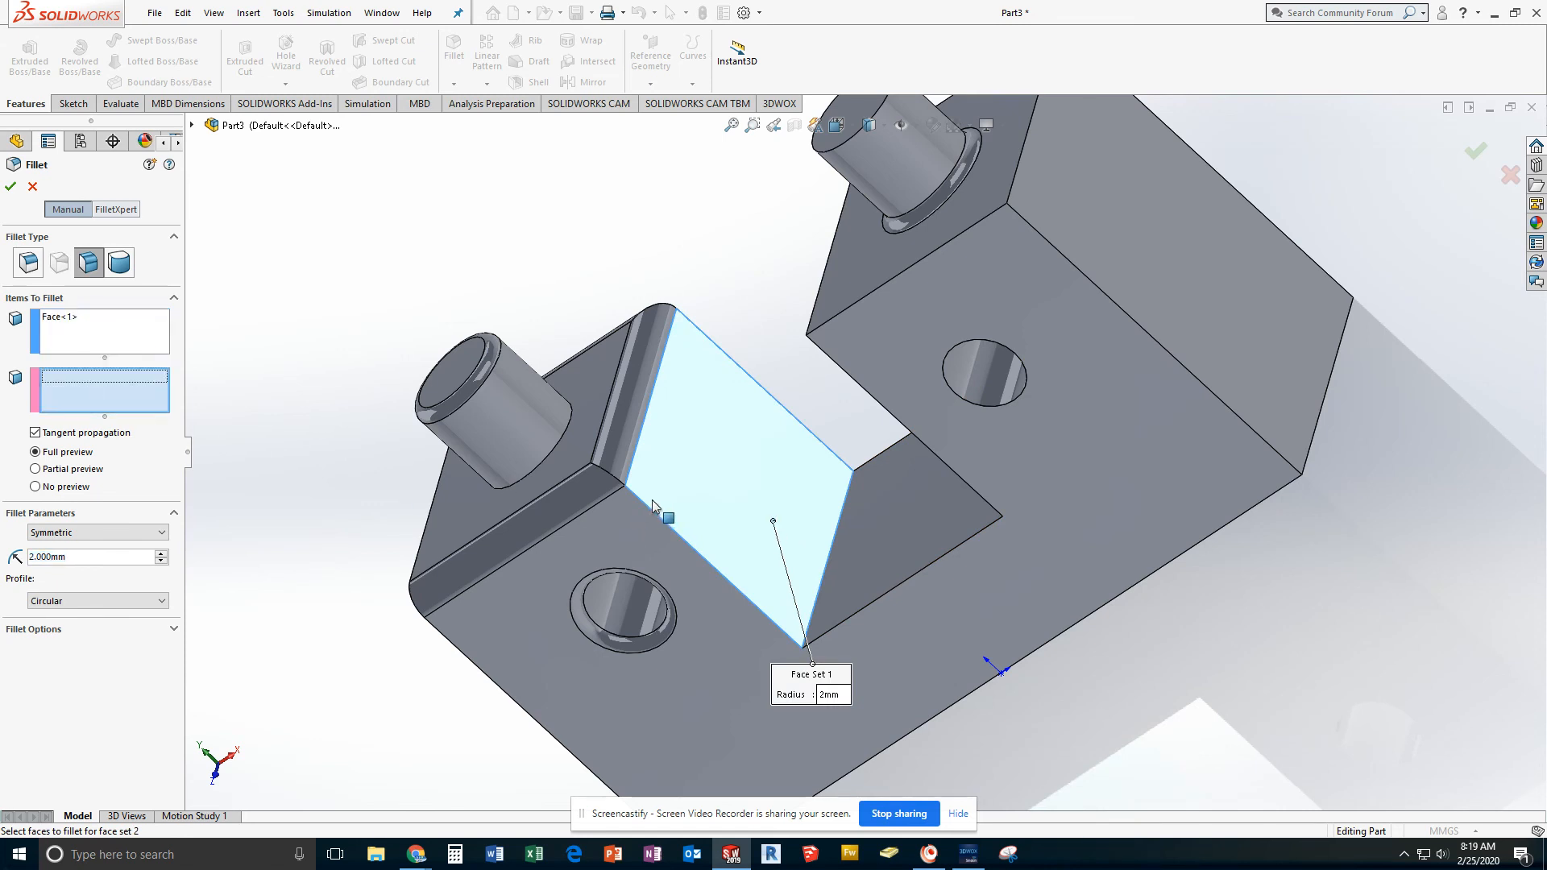
{"action": "left_click", "coordinate": [886, 540]}
{"action": "left_click", "coordinate": [43, 554]}
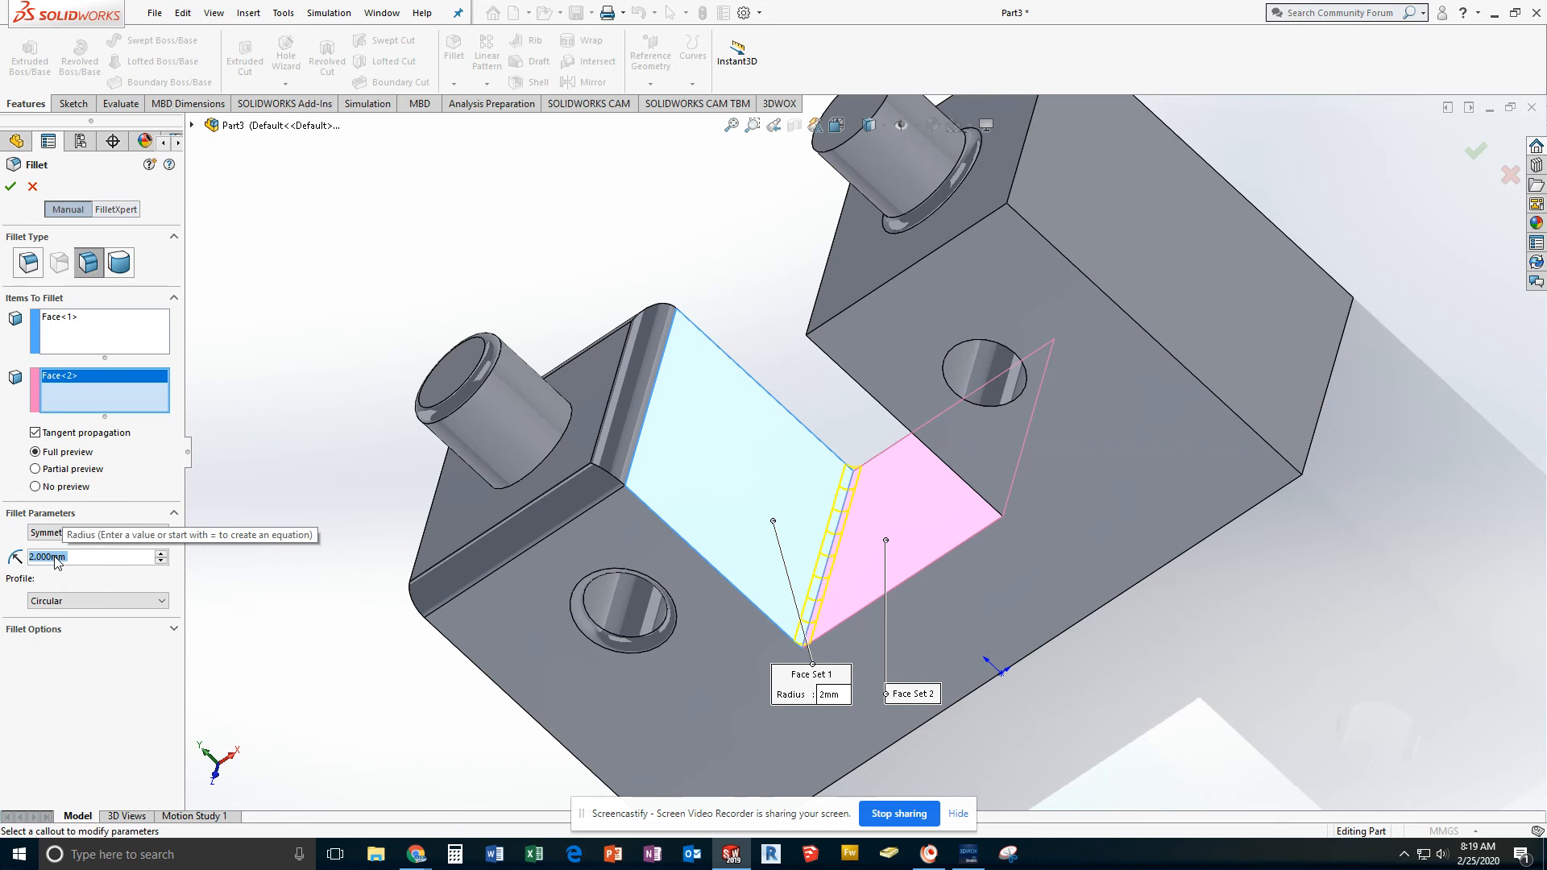
{"action": "type", "text": "10"}
{"action": "key", "text": "Return"}
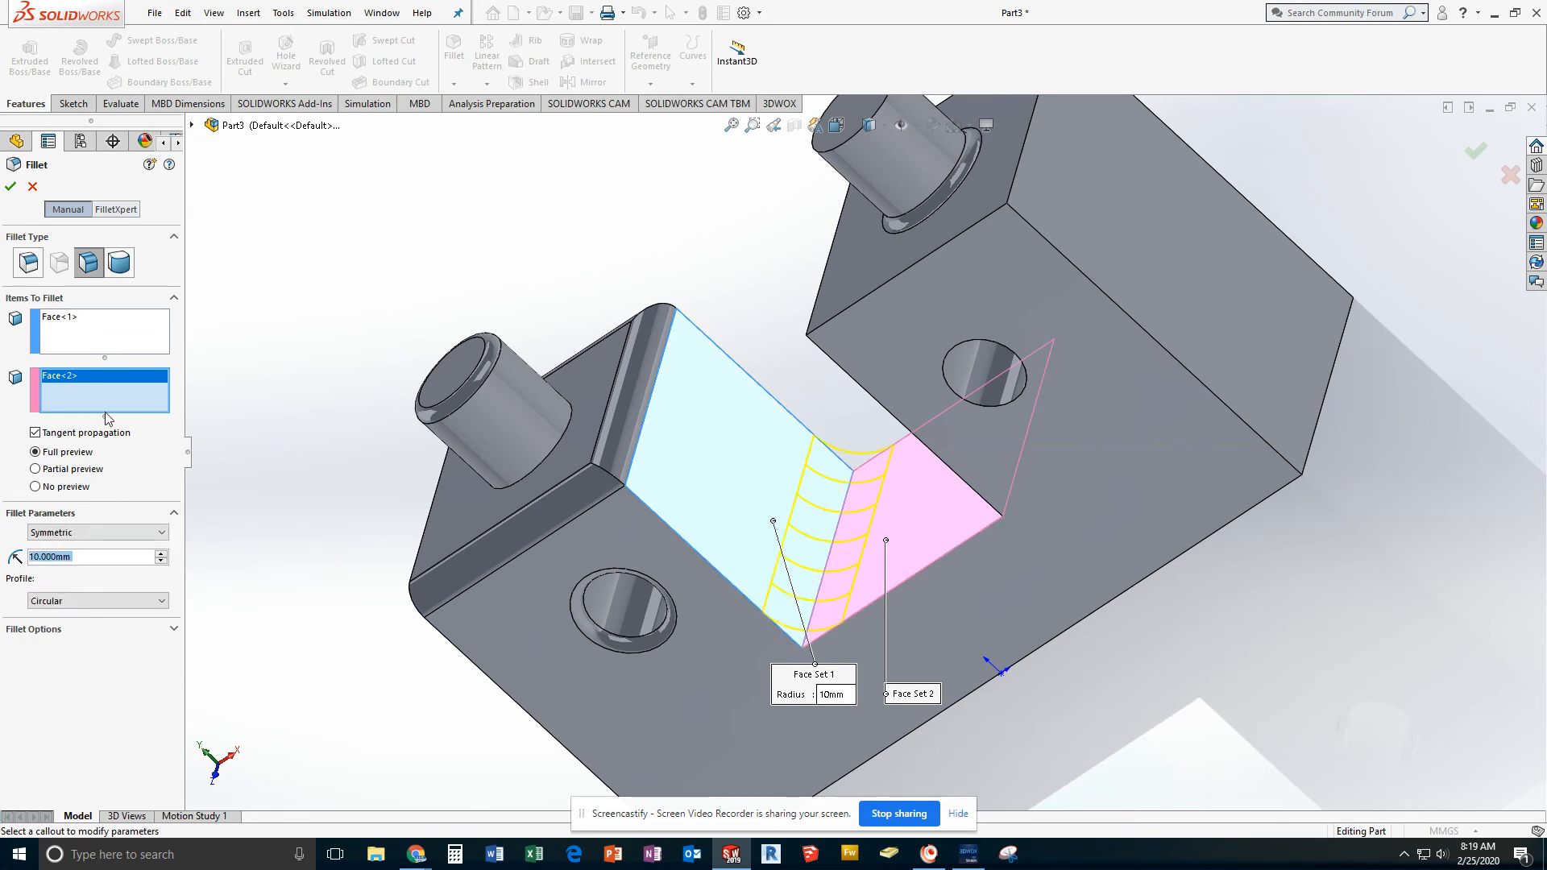
{"action": "left_click", "coordinate": [11, 187]}
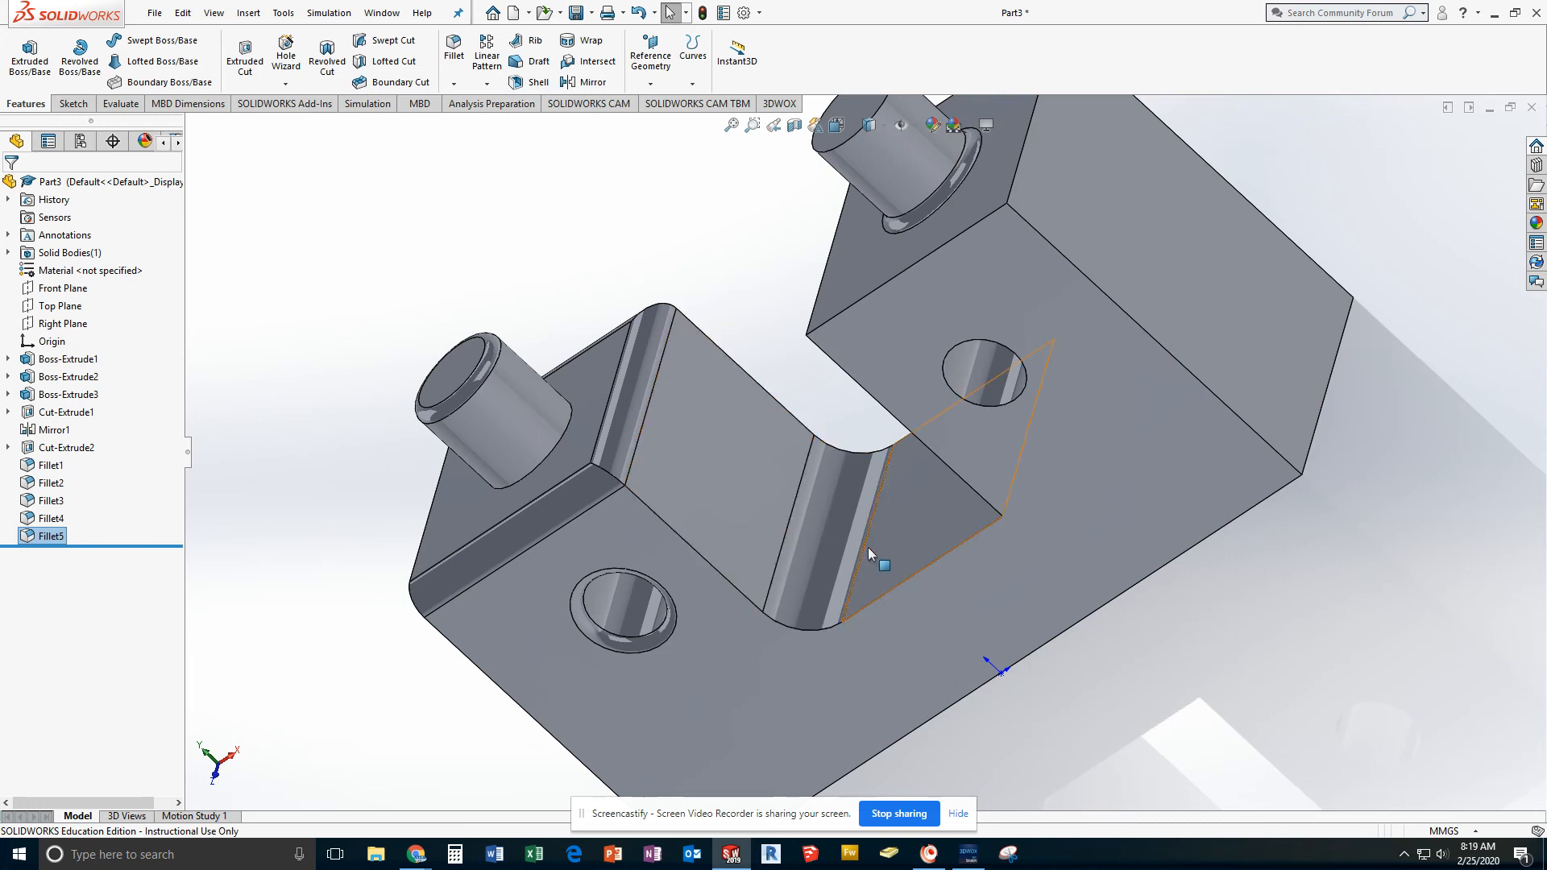
Mirror the 10 mm face fillet about the Right Plane
{"action": "scroll", "coordinate": [868, 548], "scroll_direction": "down", "scroll_amount": 3}
{"action": "scroll", "coordinate": [868, 548], "scroll_direction": "up", "scroll_amount": 7}
{"action": "middle_click_drag", "start_coordinate": [870, 553], "coordinate": [941, 448]}
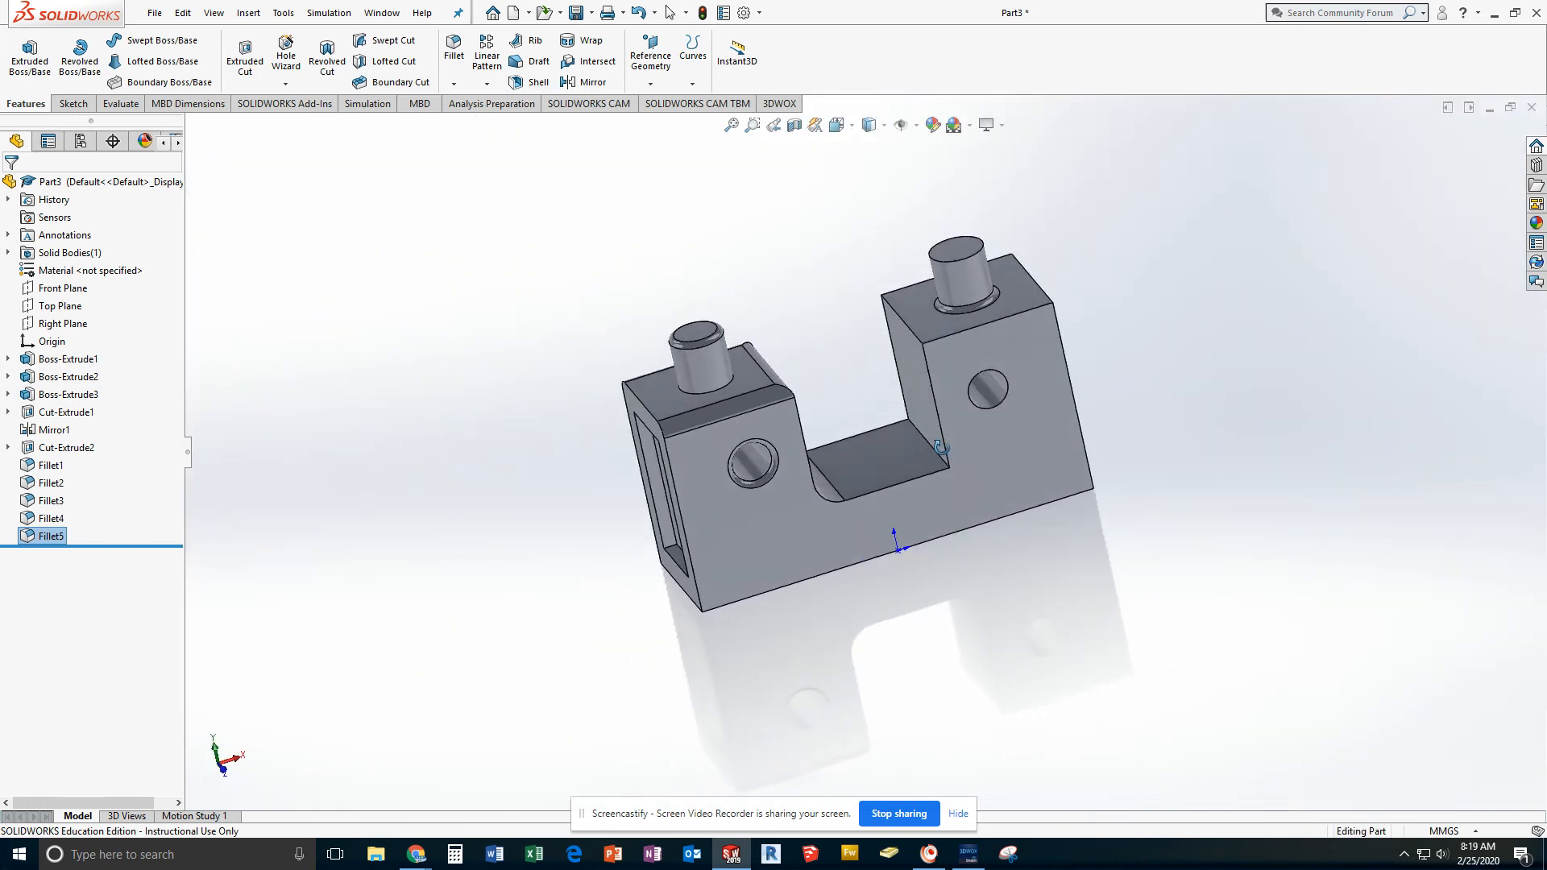
{"action": "left_click", "coordinate": [592, 82]}
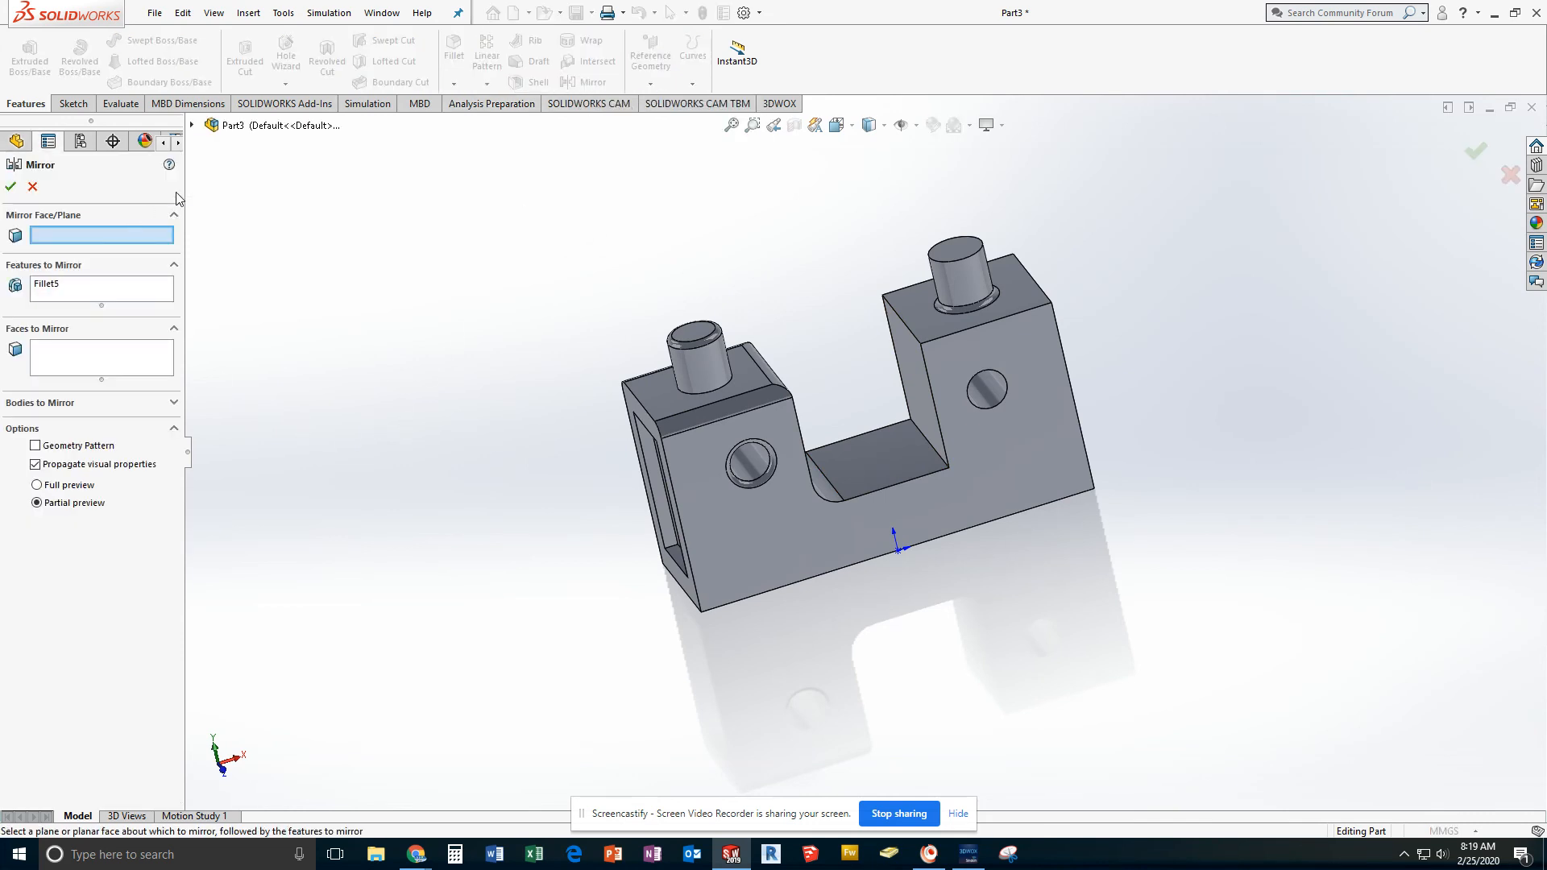
{"action": "left_click", "coordinate": [192, 125]}
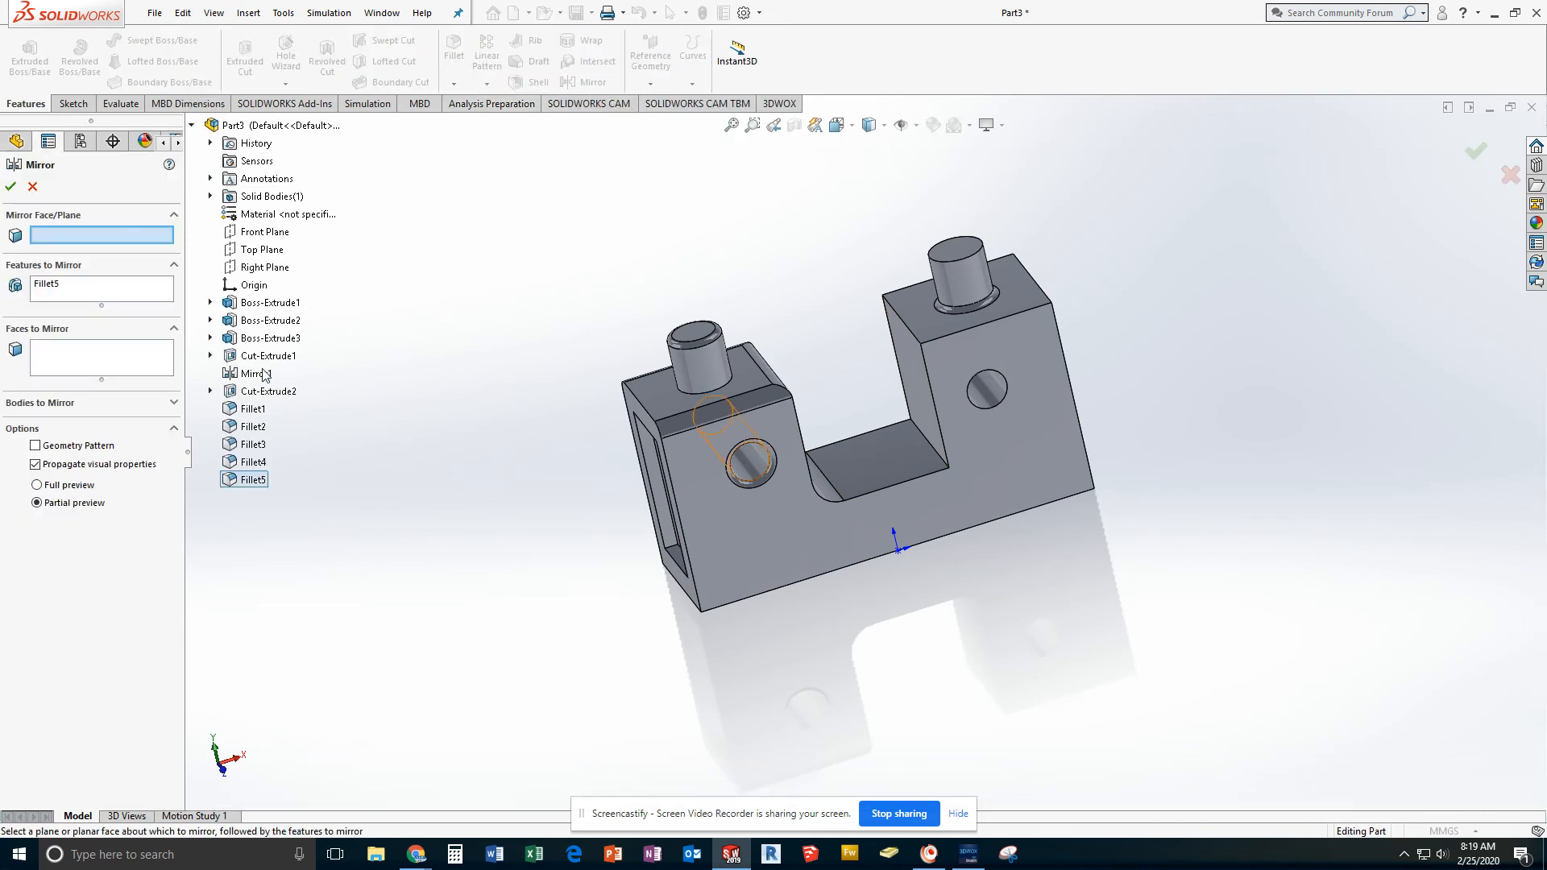
{"action": "left_click", "coordinate": [277, 274]}
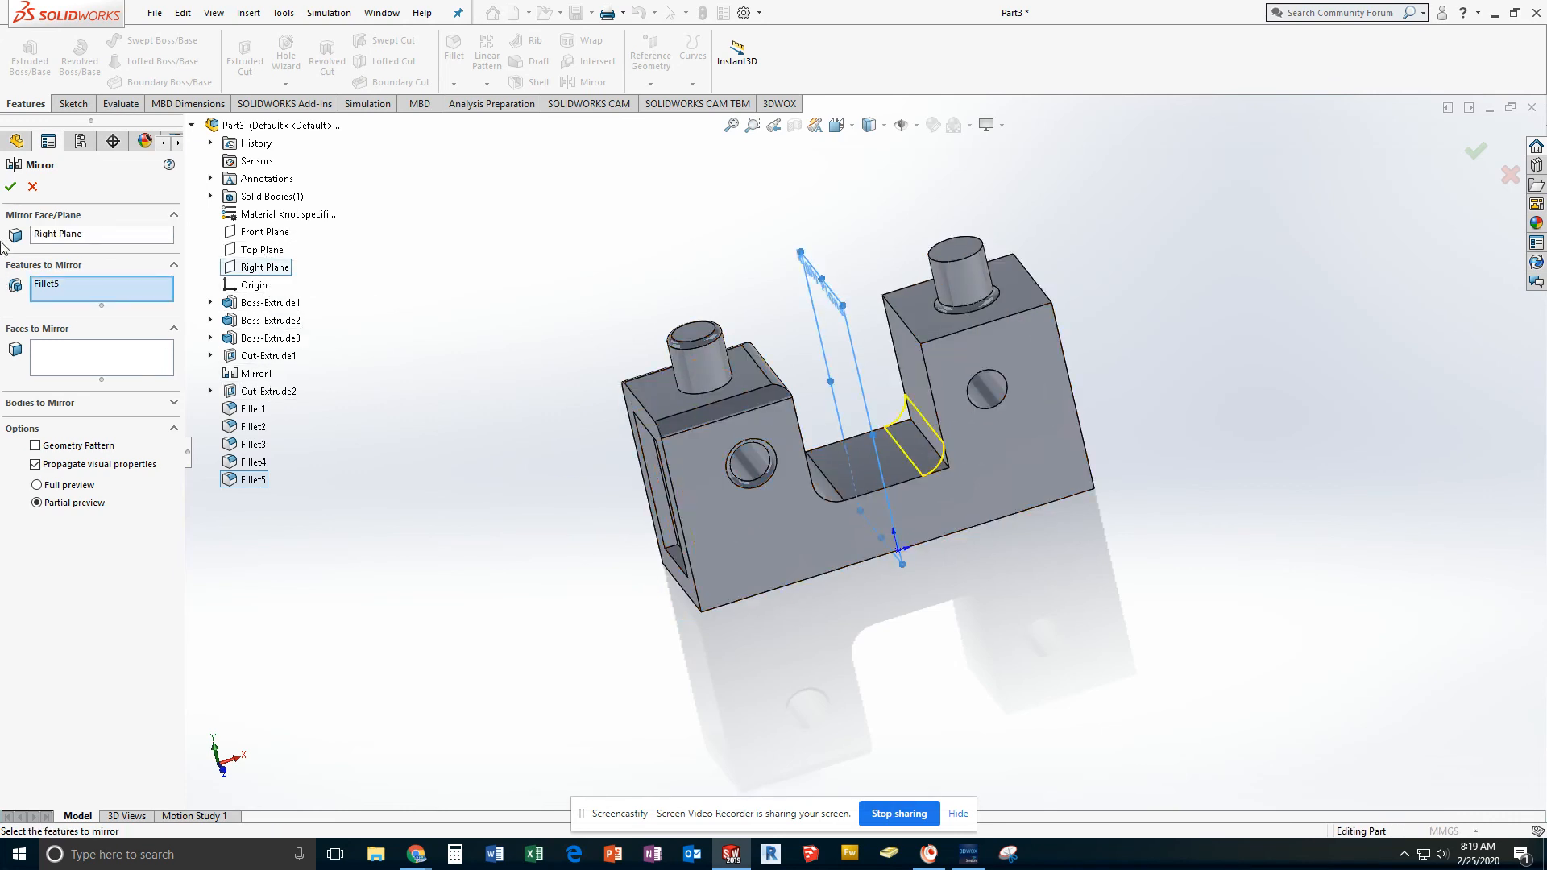
{"action": "left_click", "coordinate": [11, 187]}
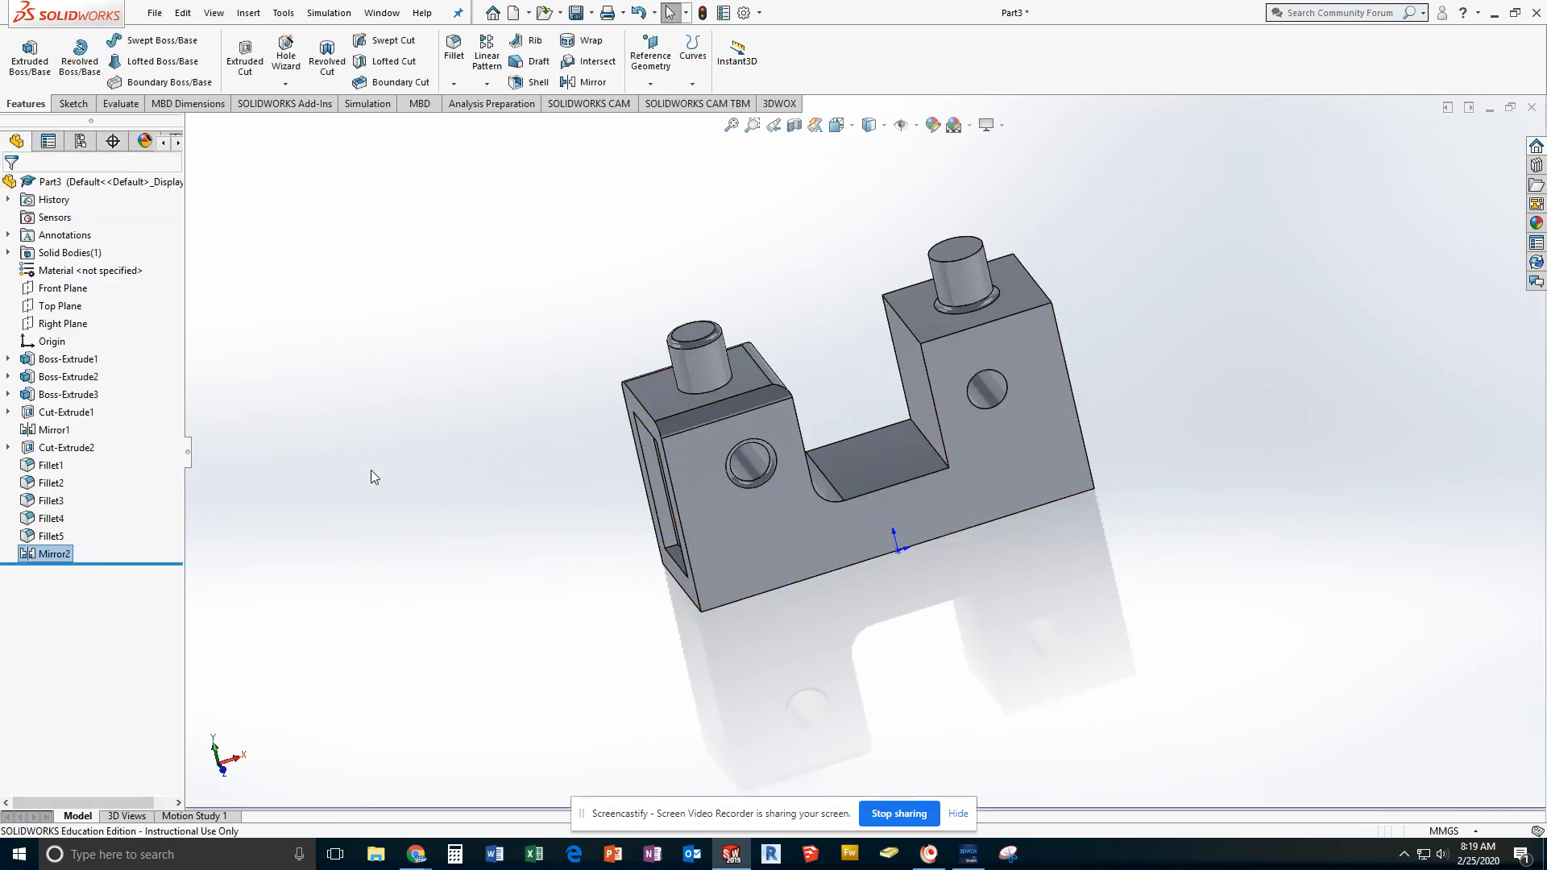
Add a full round fillet to the unpocketed block, with its outer end face as centre and the part's front and back faces as sides
{"action": "scroll", "coordinate": [757, 504], "scroll_direction": "down", "scroll_amount": 2}
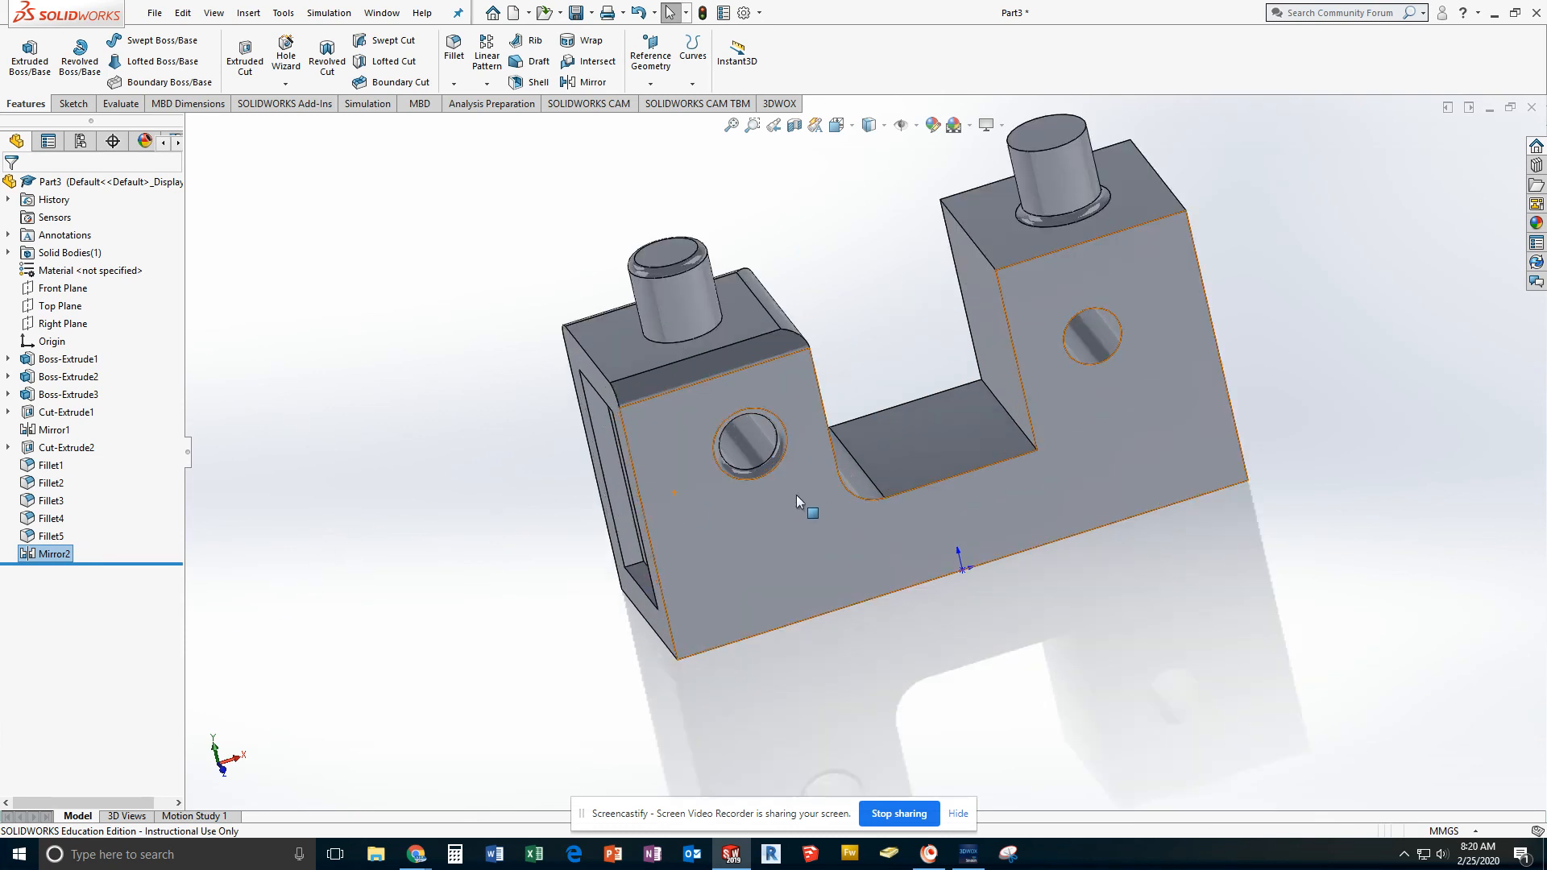
{"action": "scroll", "coordinate": [862, 469], "scroll_direction": "up", "scroll_amount": 2}
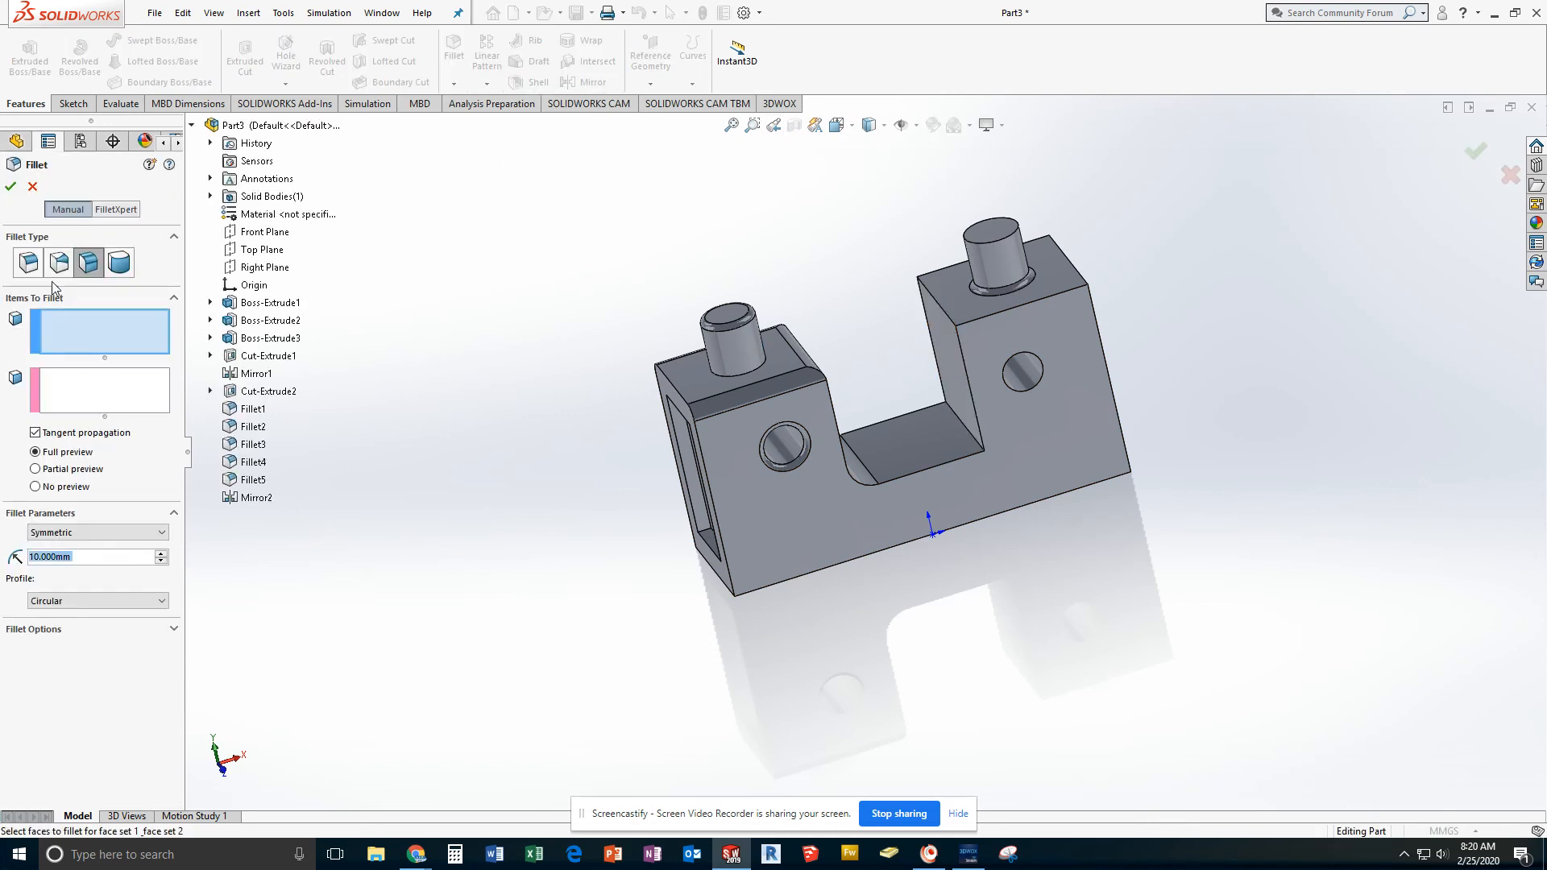
{"action": "left_click", "coordinate": [119, 264]}
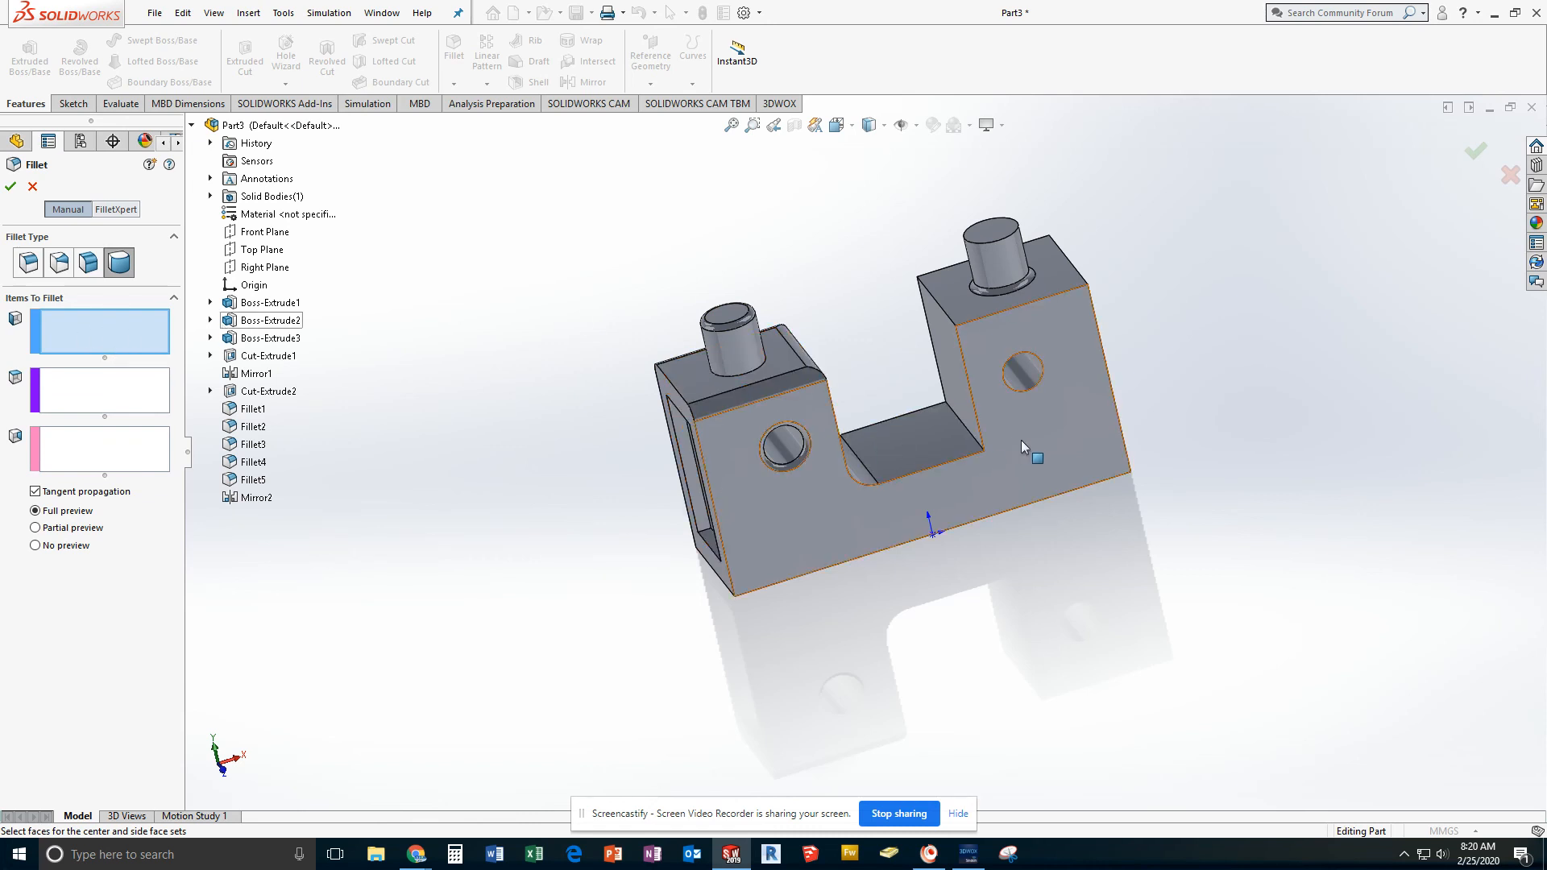
{"action": "left_click", "coordinate": [1065, 444]}
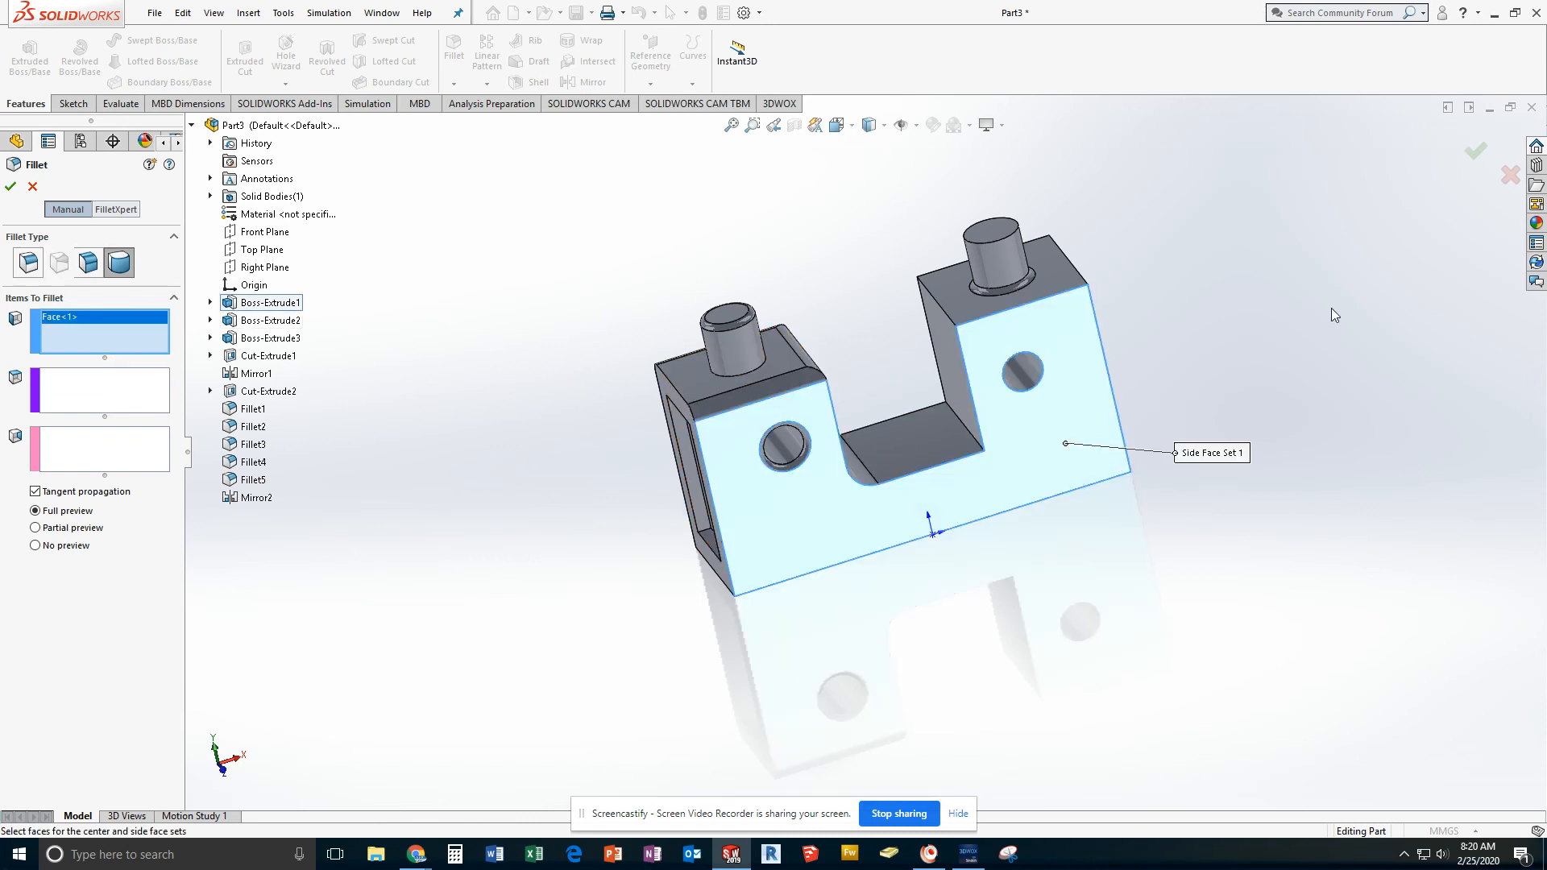
{"action": "middle_click_drag", "start_coordinate": [1331, 308], "coordinate": [1168, 411]}
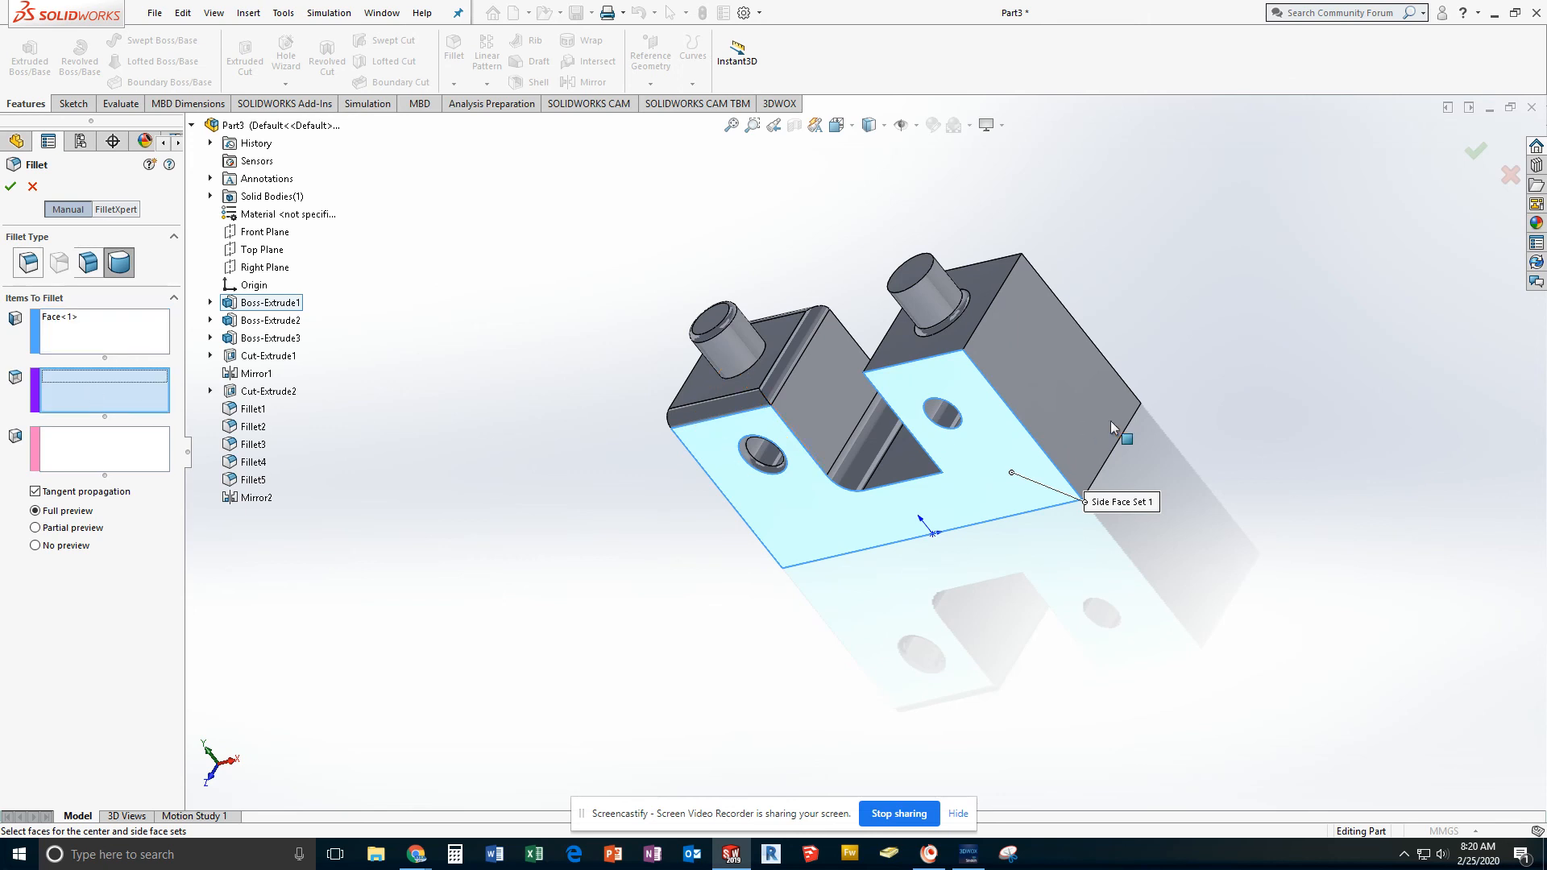
{"action": "left_click", "coordinate": [1097, 412]}
{"action": "middle_click_drag", "start_coordinate": [1227, 278], "coordinate": [1133, 518]}
{"action": "left_click", "coordinate": [108, 450]}
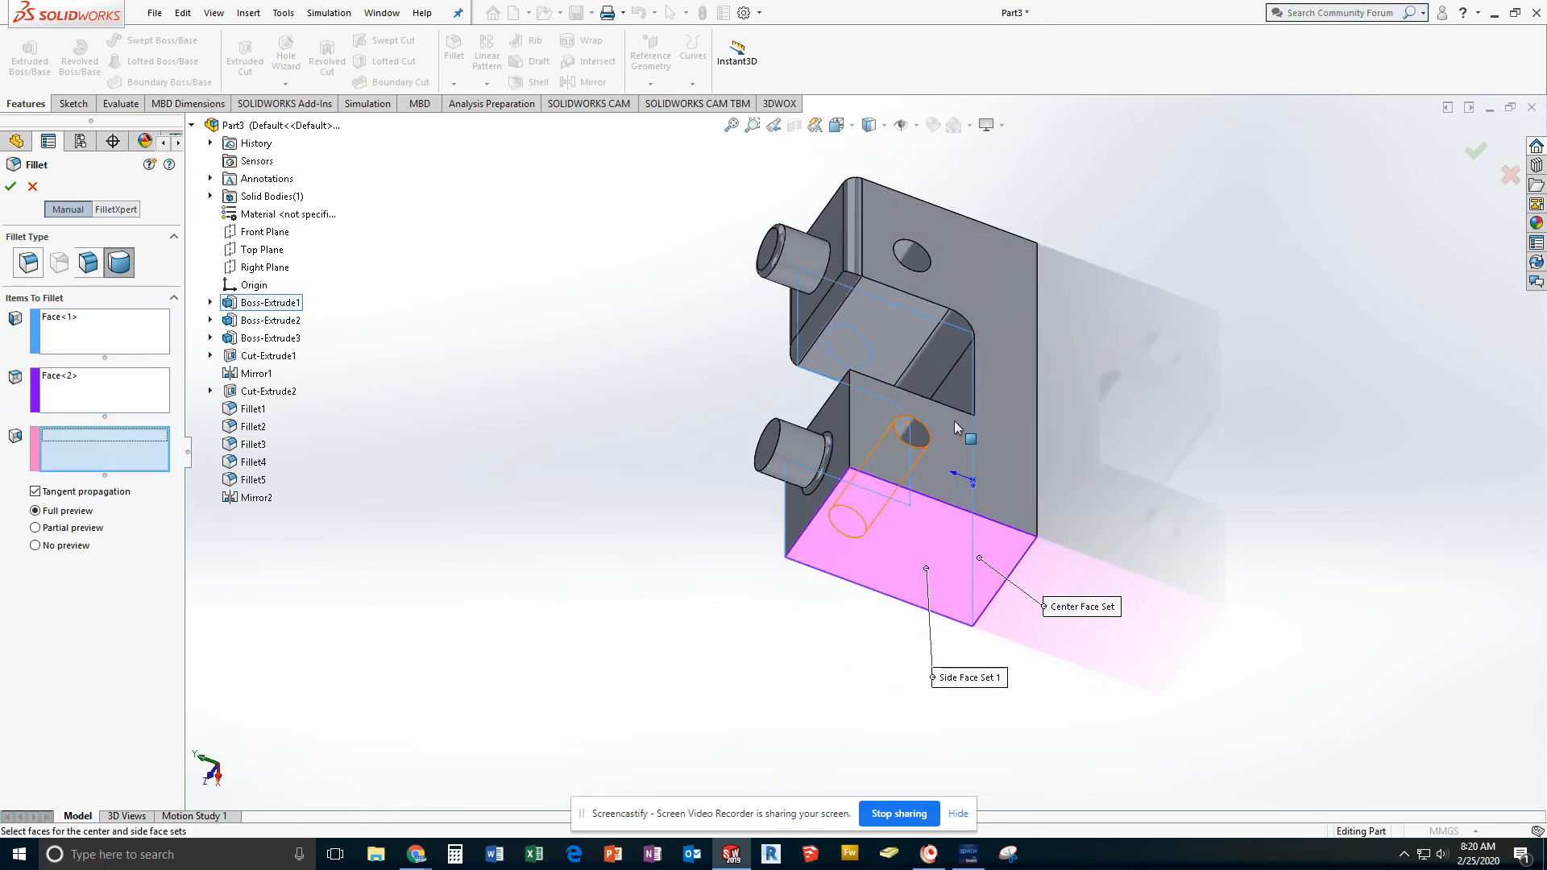
{"action": "left_click", "coordinate": [1009, 433]}
{"action": "middle_click_drag", "start_coordinate": [1048, 435], "coordinate": [1096, 337]}
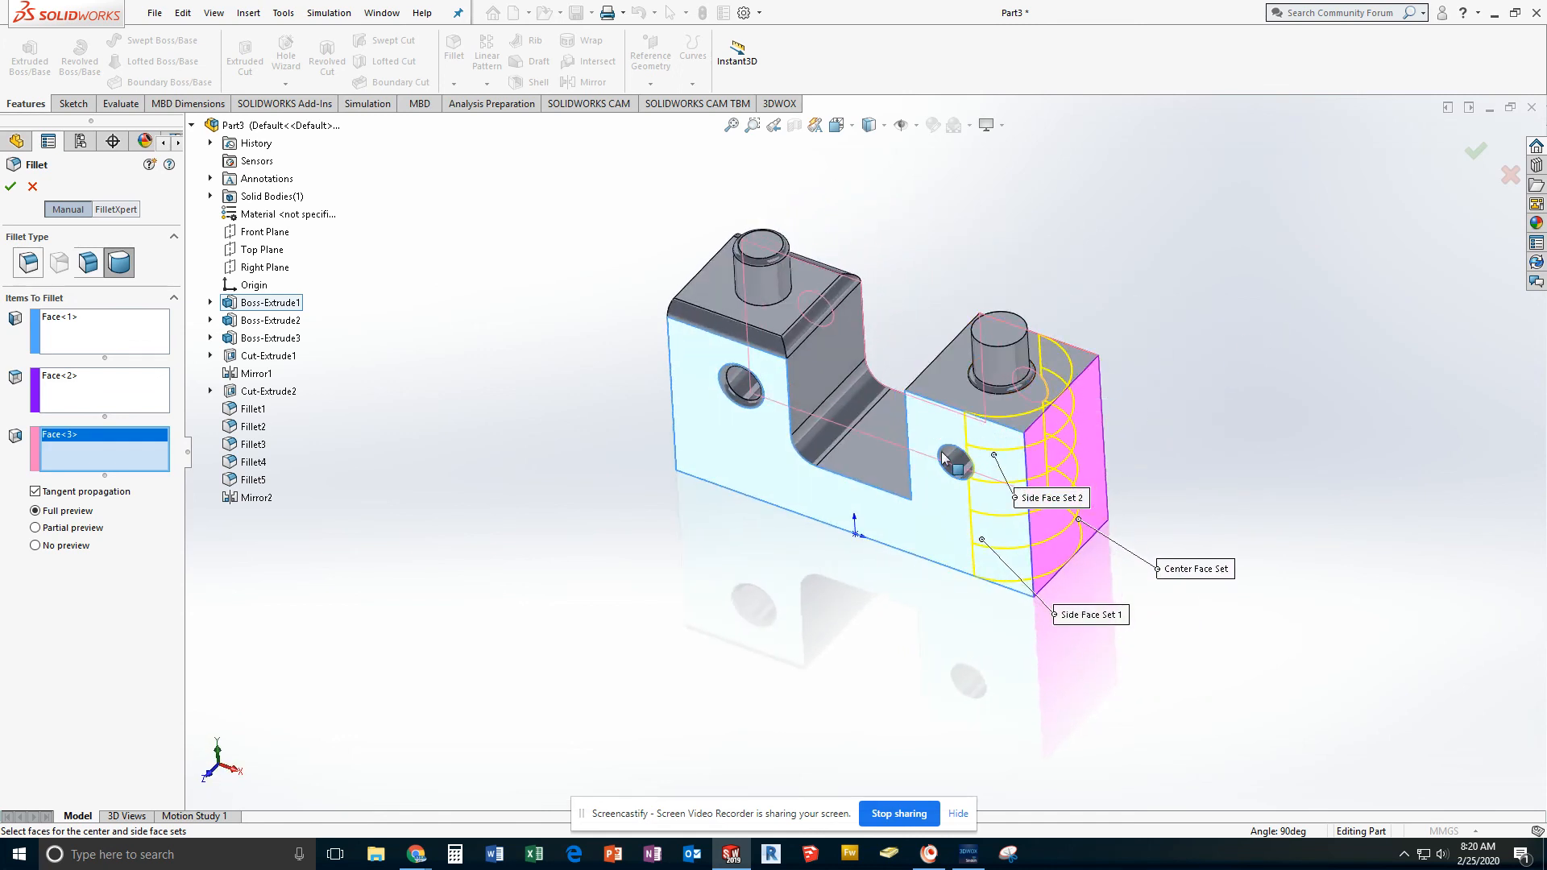
{"action": "left_click", "coordinate": [11, 187]}
Chamfer the base edge of the cylindrical boss on the pocketed block at 3 mm and 45 degrees
{"action": "middle_click_drag", "start_coordinate": [983, 463], "coordinate": [959, 575]}
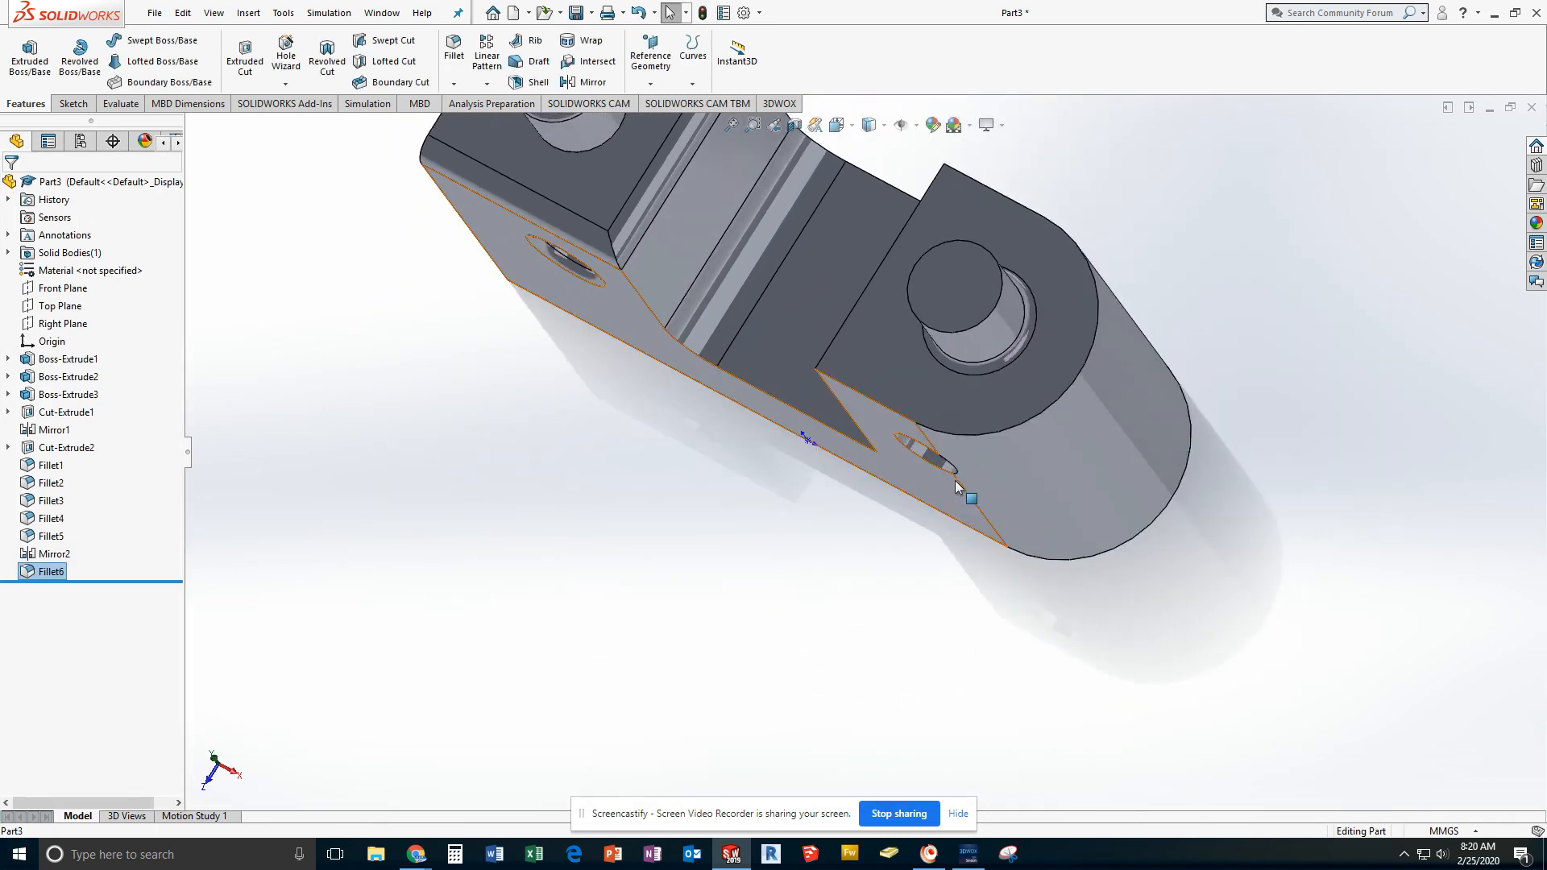
{"action": "middle_click_drag", "start_coordinate": [957, 506], "coordinate": [978, 284]}
{"action": "scroll", "coordinate": [1046, 353], "scroll_direction": "down", "scroll_amount": 2}
{"action": "scroll", "coordinate": [1058, 358], "scroll_direction": "up", "scroll_amount": 5}
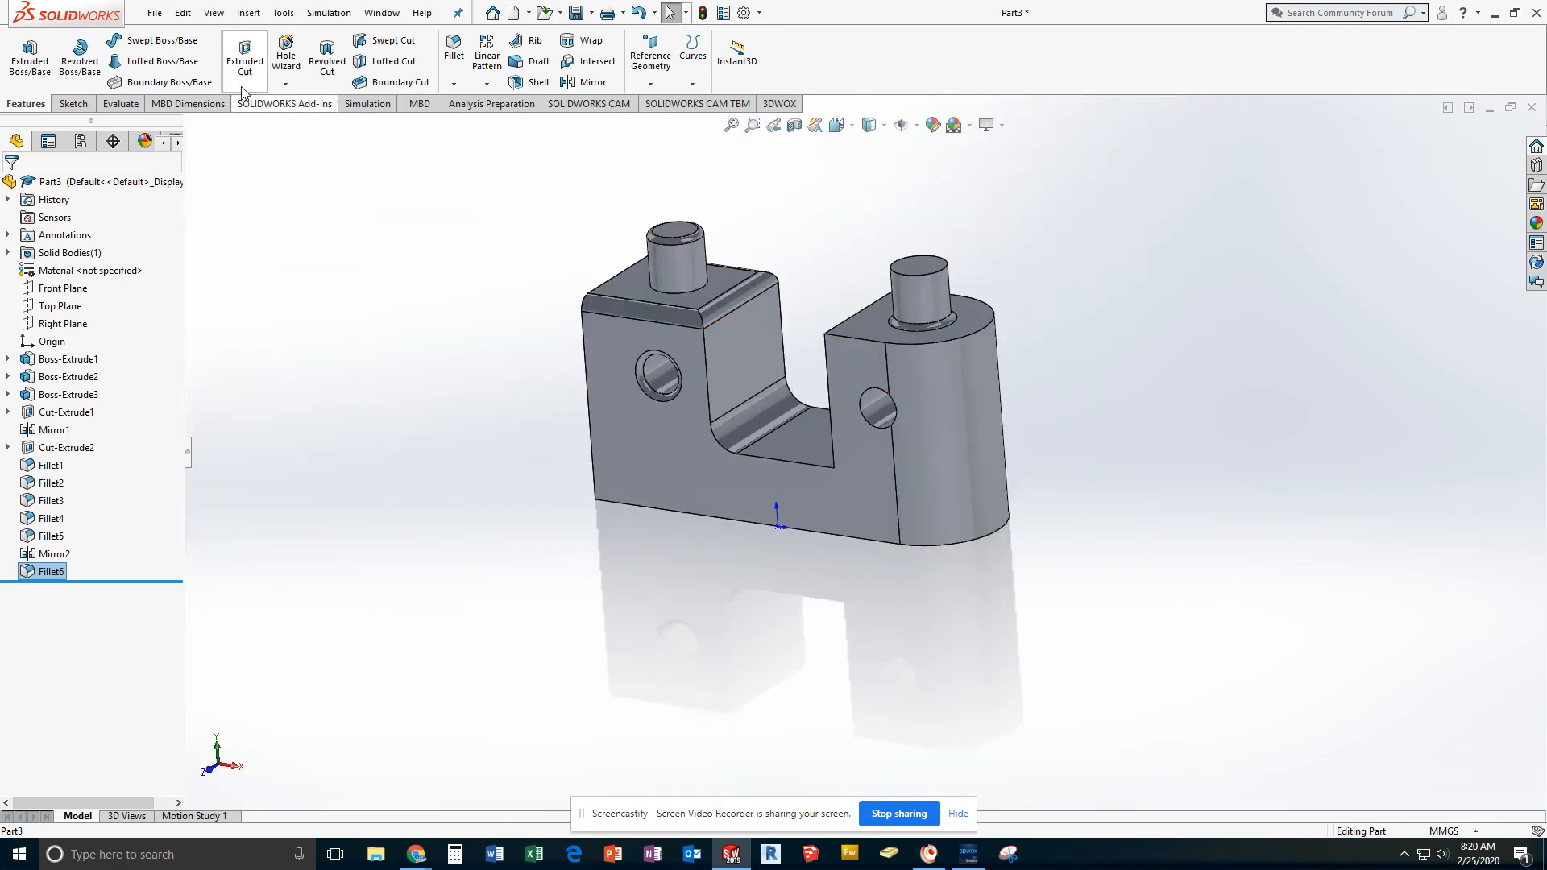
{"action": "left_click", "coordinate": [454, 84]}
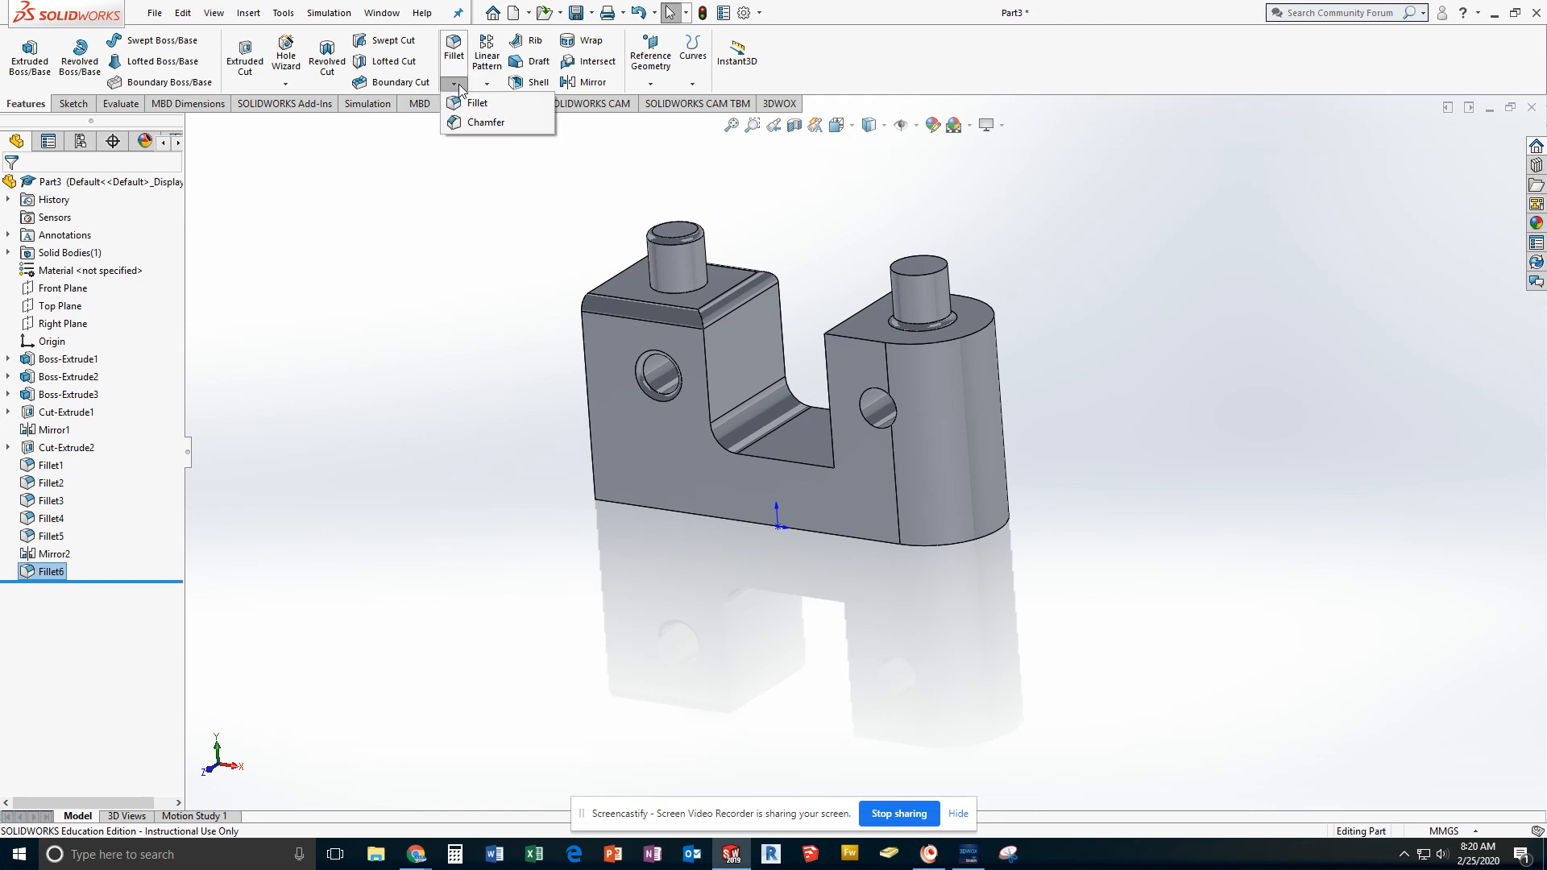
{"action": "left_click", "coordinate": [483, 123]}
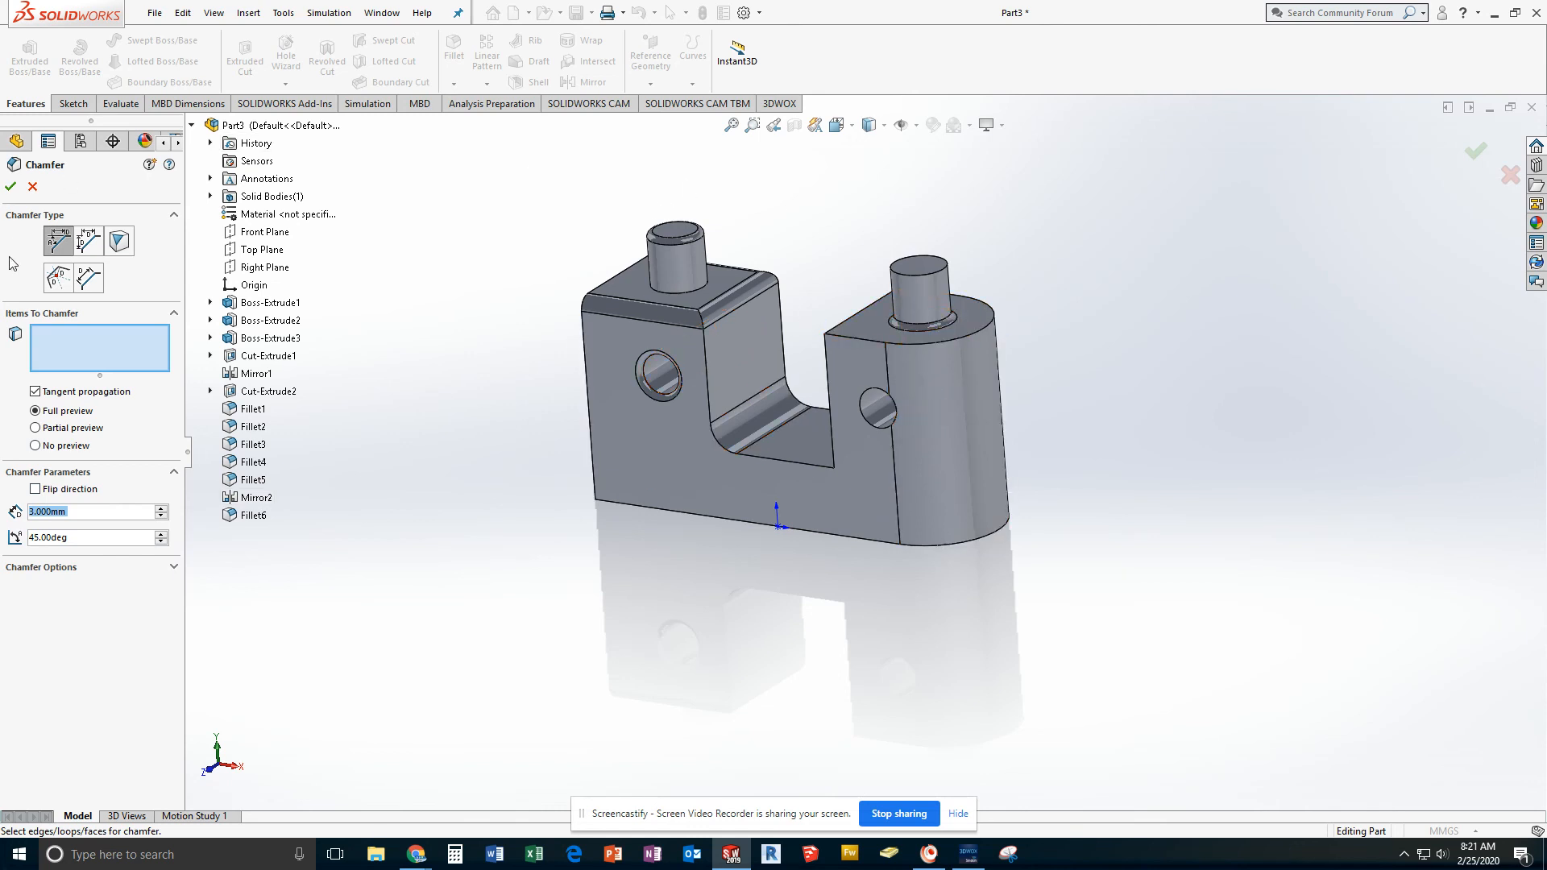
{"action": "scroll", "coordinate": [680, 234], "scroll_direction": "down", "scroll_amount": 5}
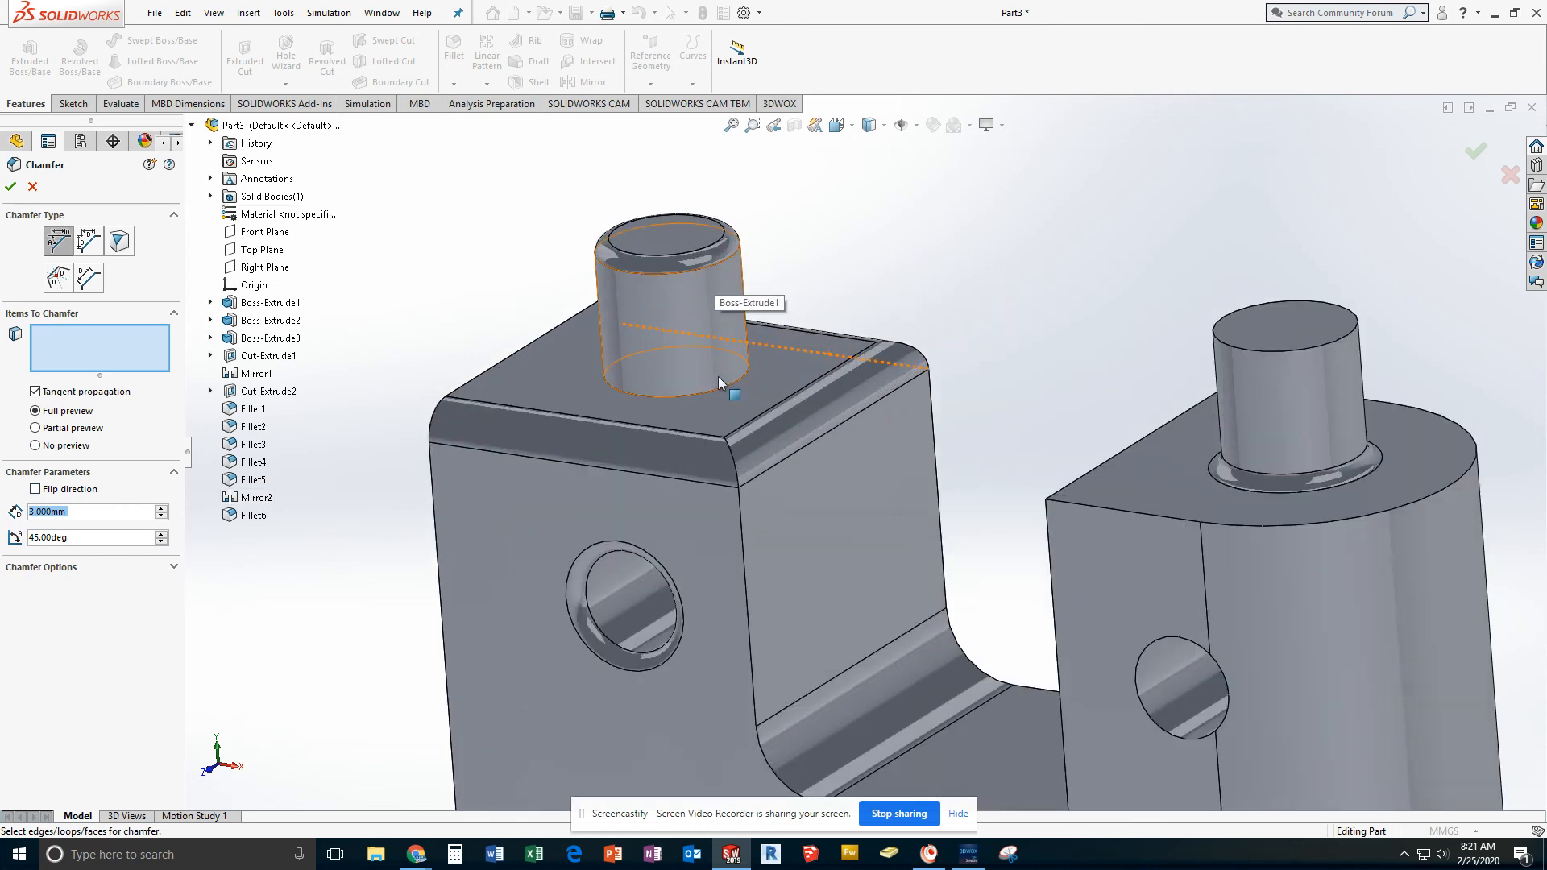
{"action": "left_click", "coordinate": [722, 385]}
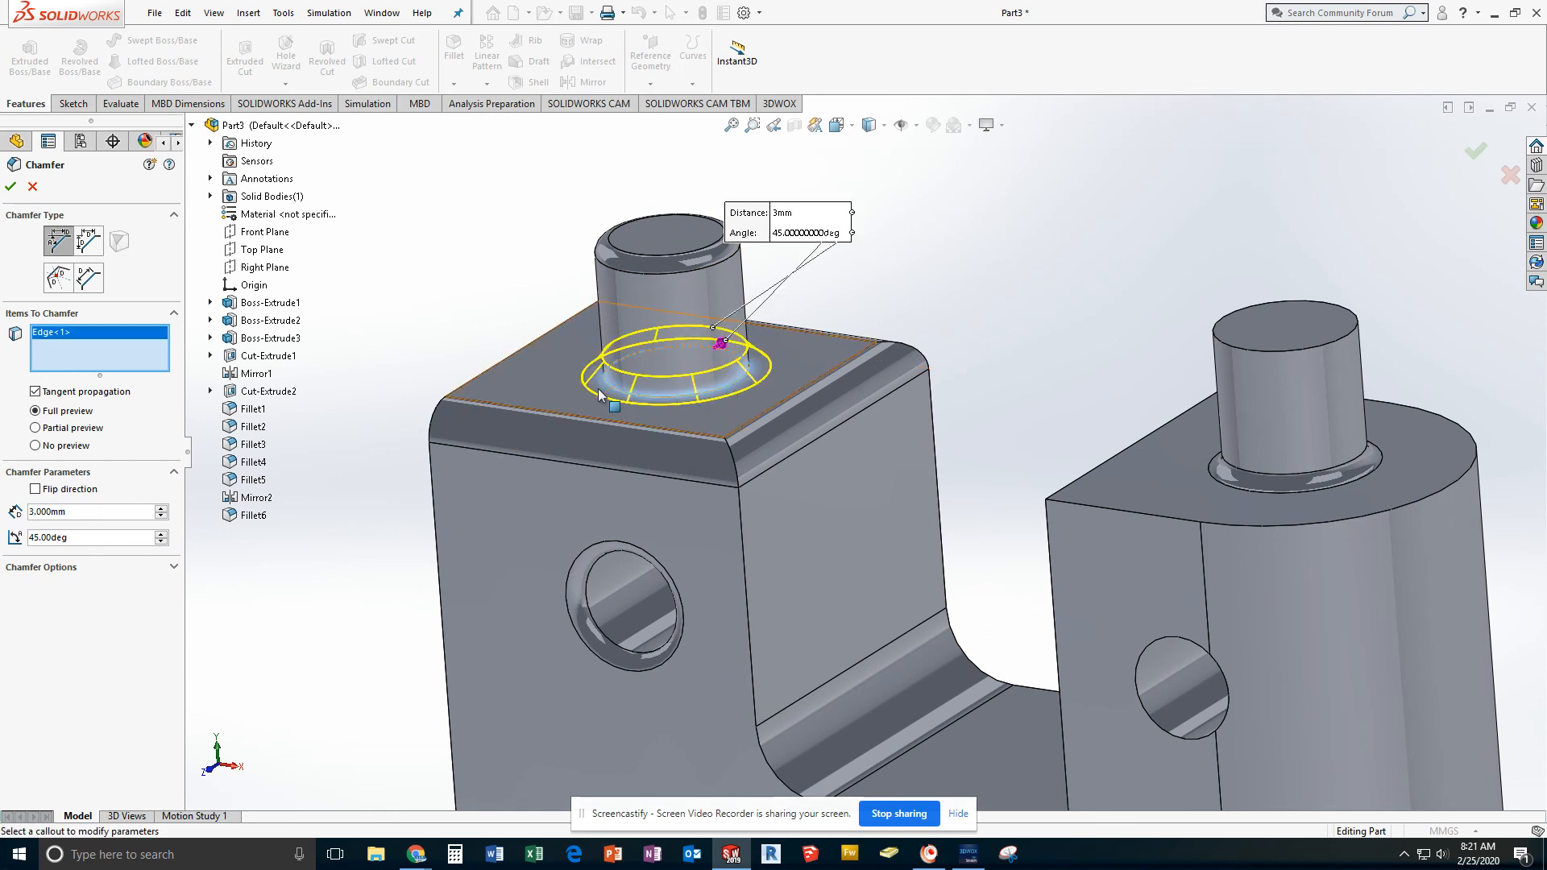
{"action": "left_click", "coordinate": [12, 188]}
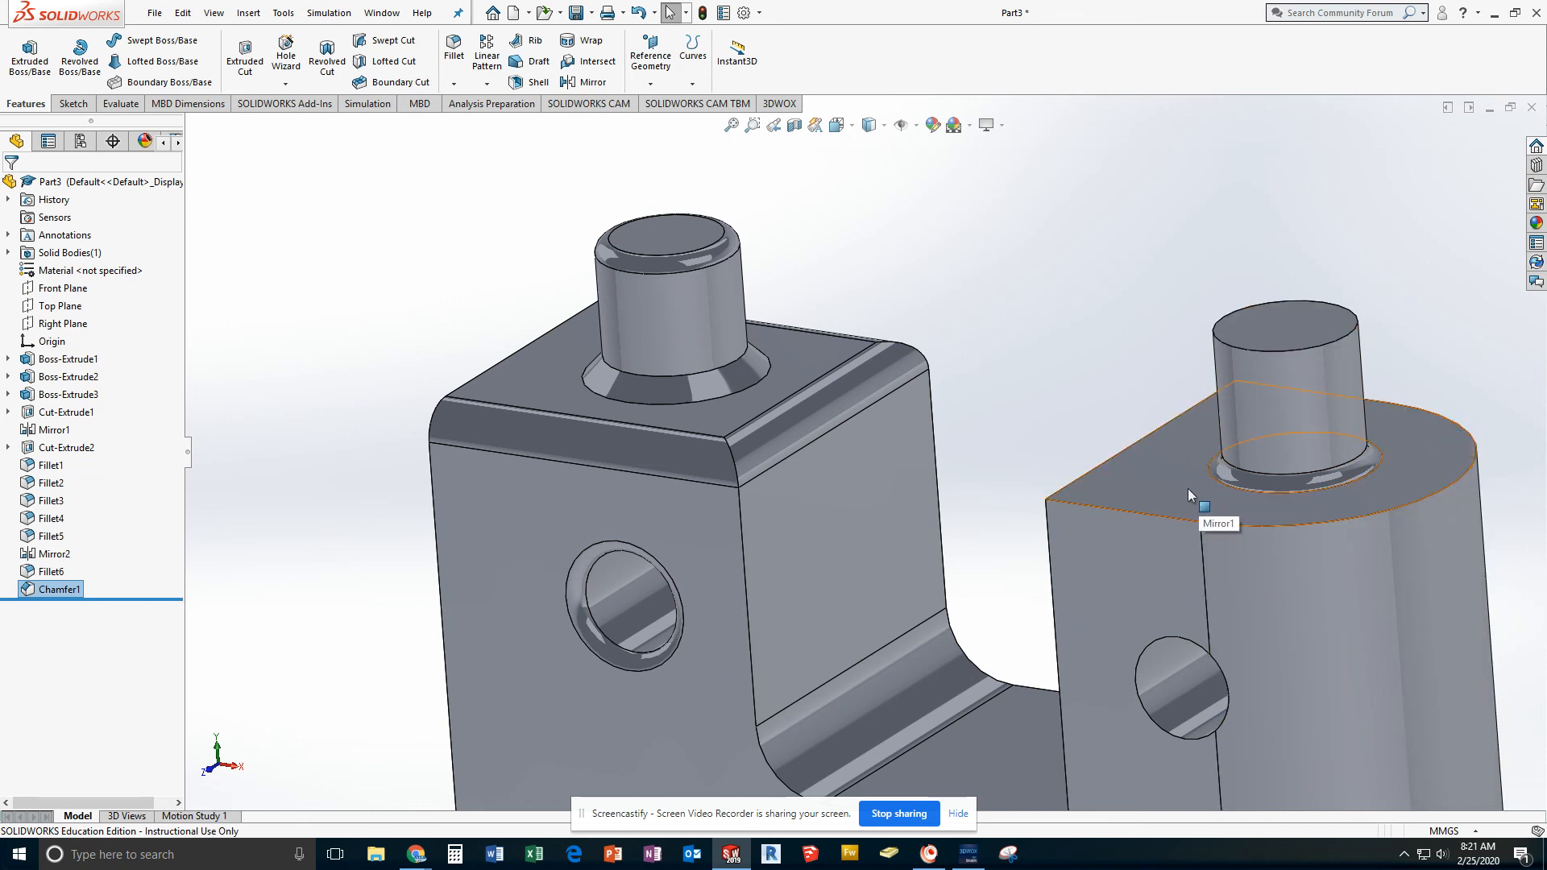
{"action": "scroll", "coordinate": [574, 532], "scroll_direction": "down", "scroll_amount": 4}
{"action": "scroll", "coordinate": [638, 530], "scroll_direction": "up", "scroll_amount": 6}
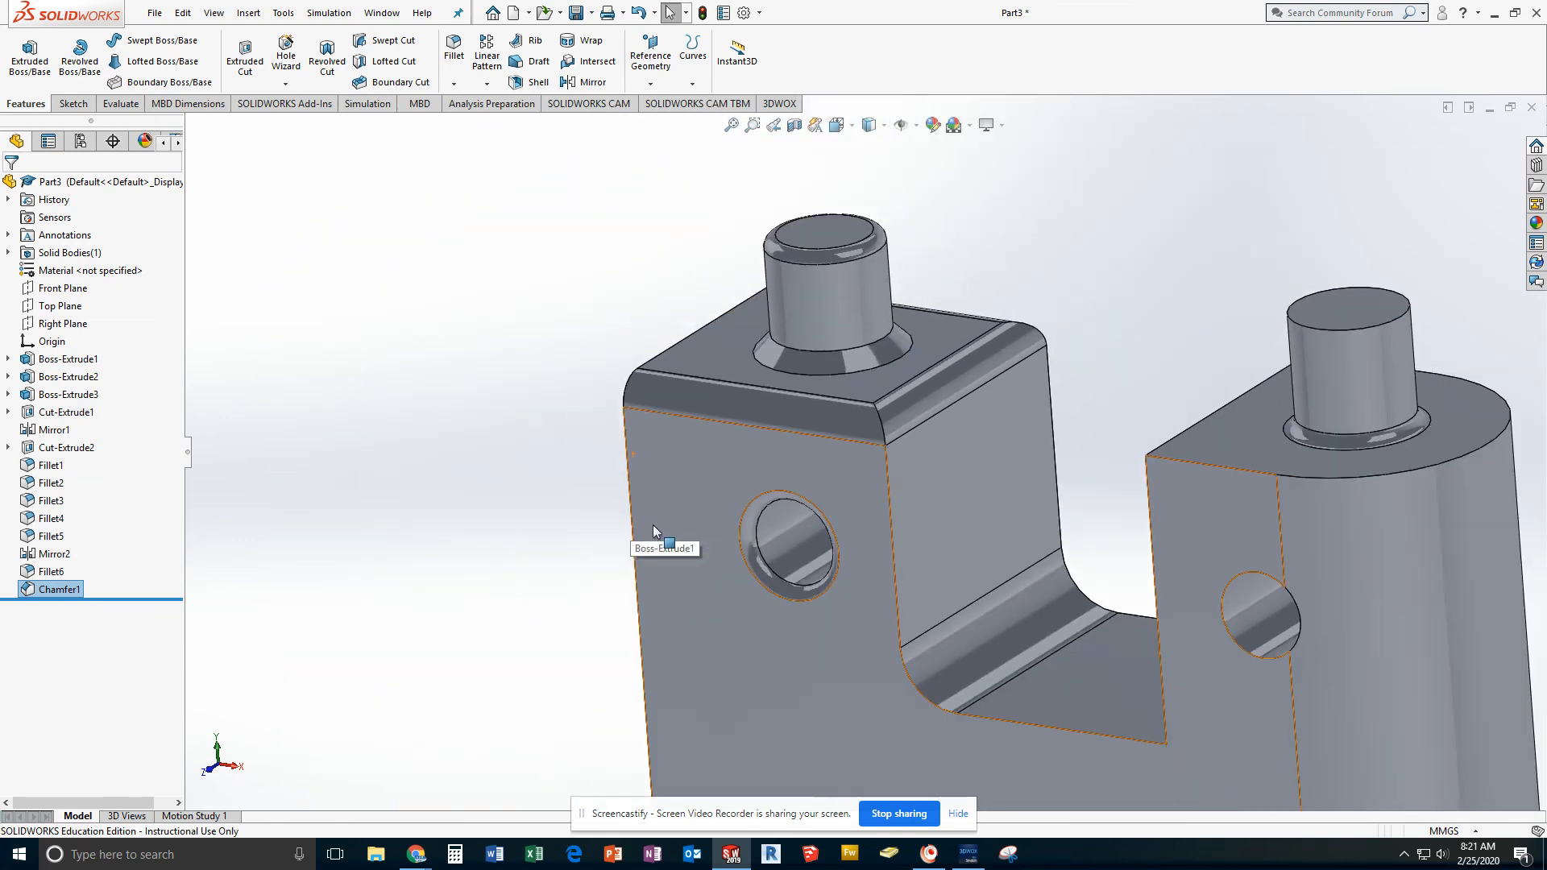
{"action": "scroll", "coordinate": [923, 569], "scroll_direction": "down", "scroll_amount": 2}
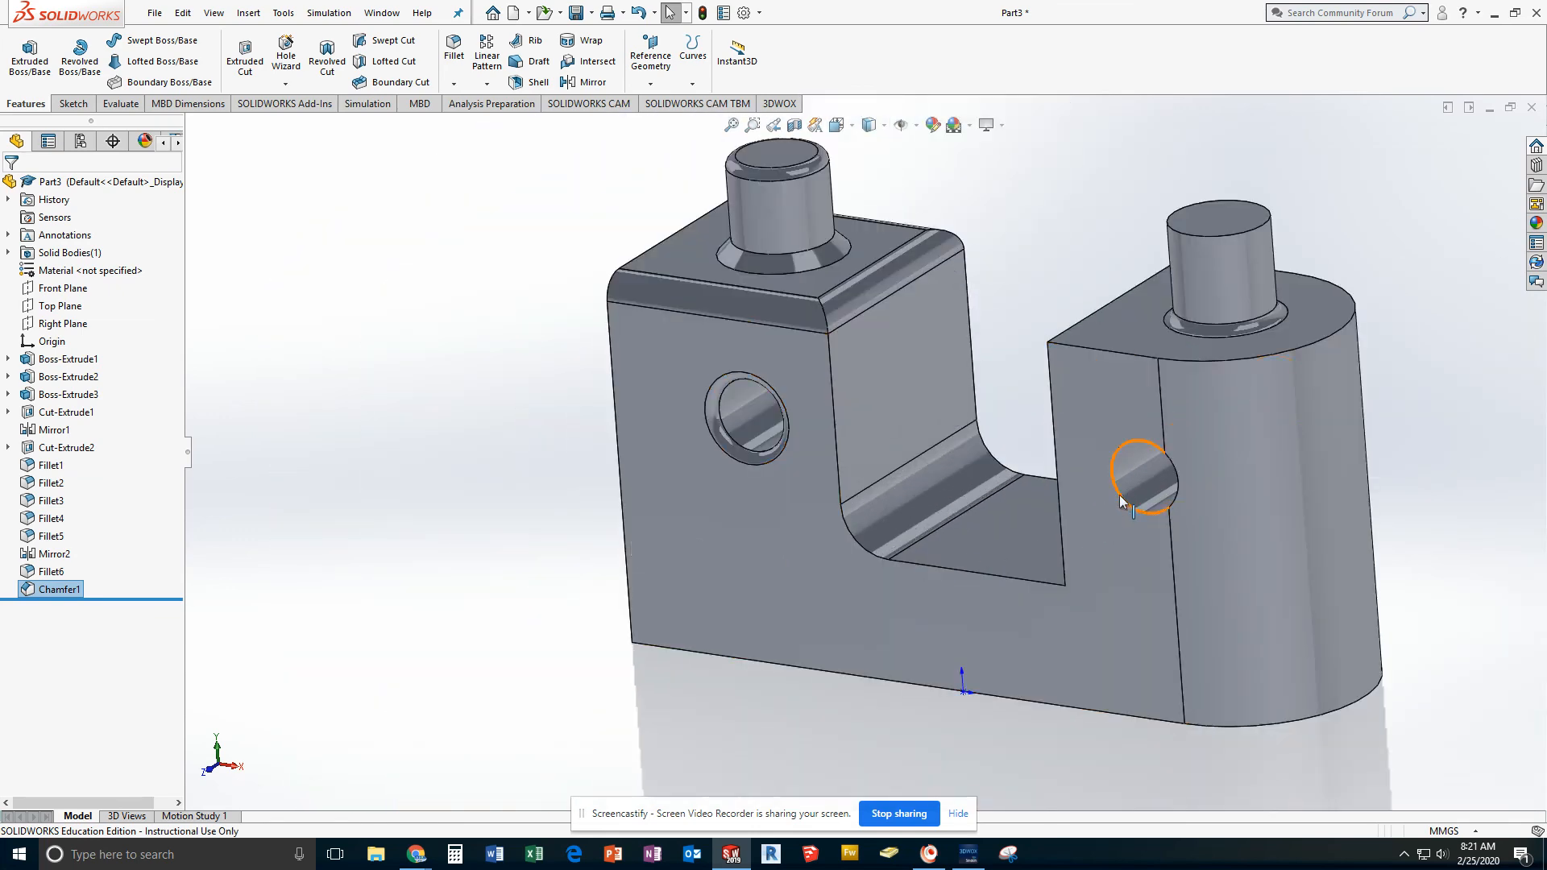